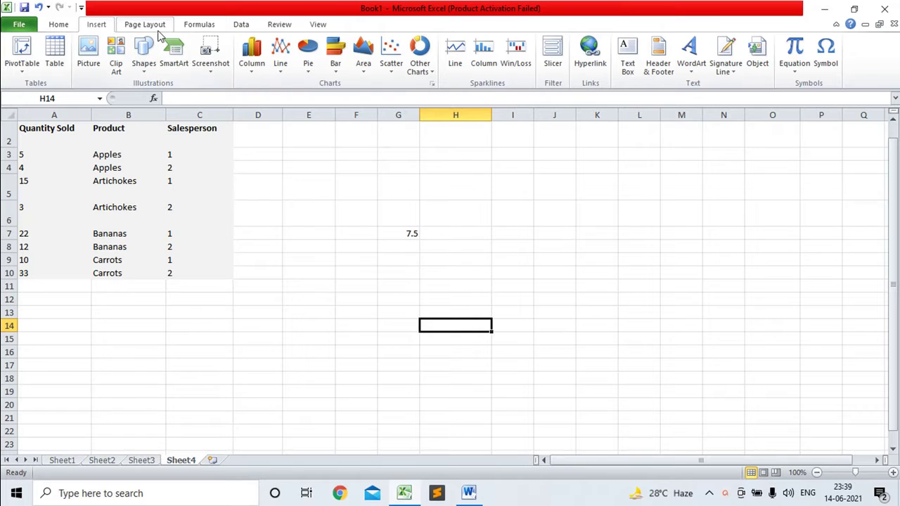
Browse the Formulas tab's Math & Trig function list, then bring up the Word log-equations document.
{"action": "left_click", "coordinate": [197, 27]}
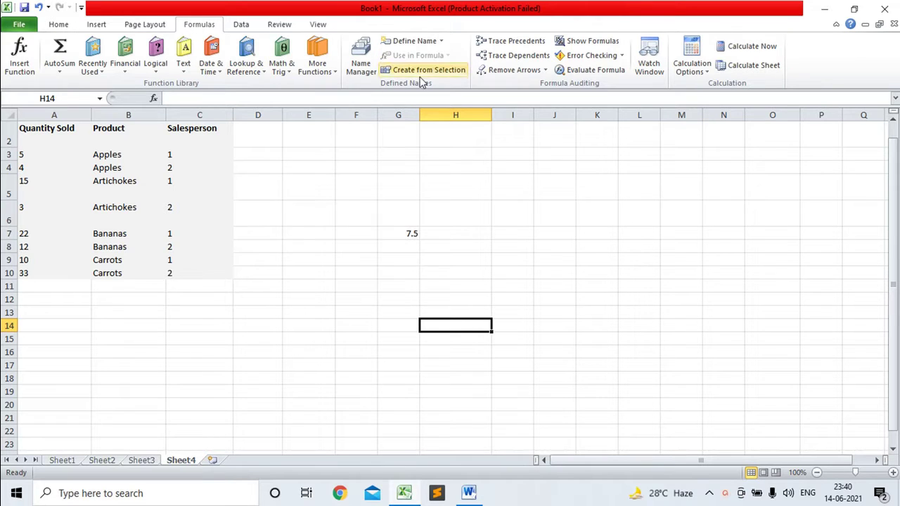
{"action": "left_click", "coordinate": [294, 75]}
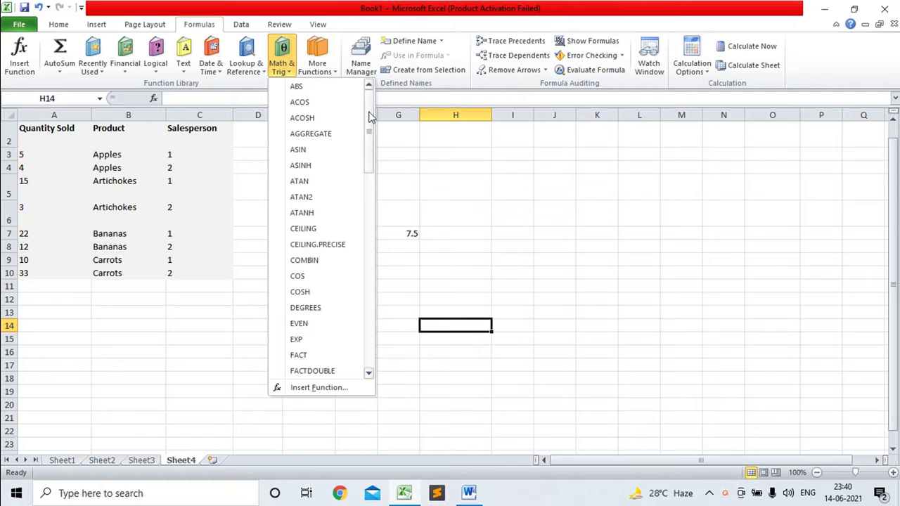
{"action": "left_click_drag", "start_coordinate": [369, 117], "coordinate": [372, 167]}
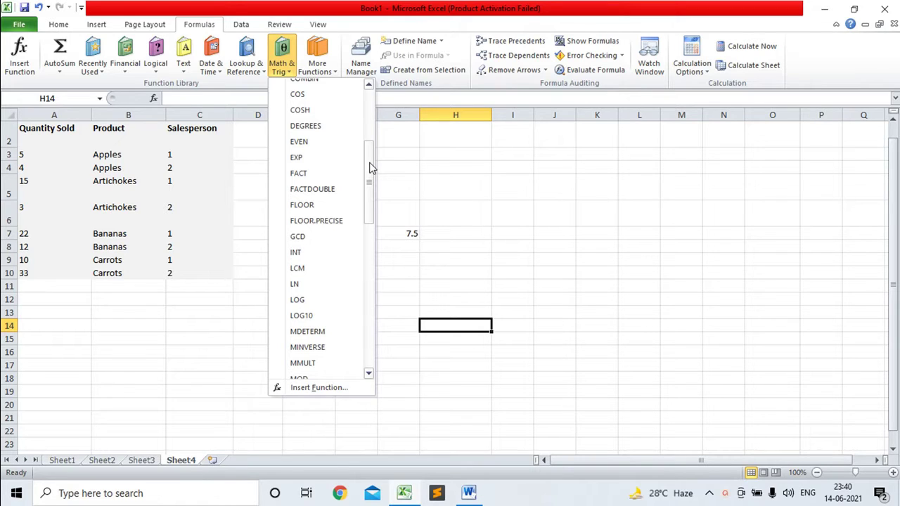
{"action": "left_click", "coordinate": [469, 493]}
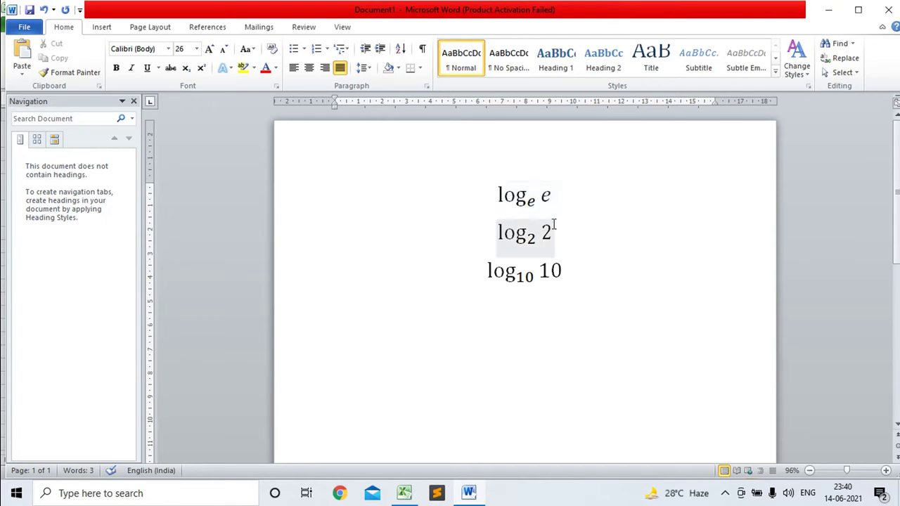
Change the log₂ 2 equation's argument to 4, then restore it to 2.
{"action": "left_click", "coordinate": [552, 230]}
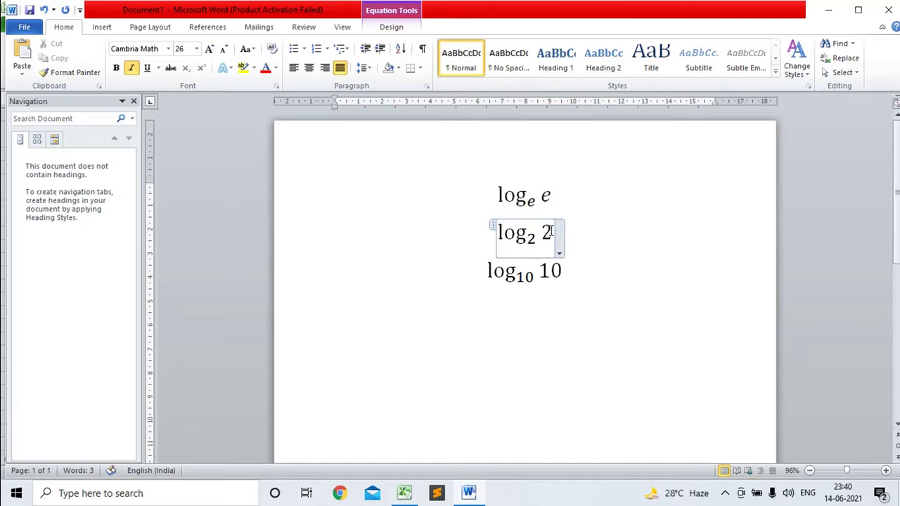
{"action": "triple_click", "coordinate": [552, 231]}
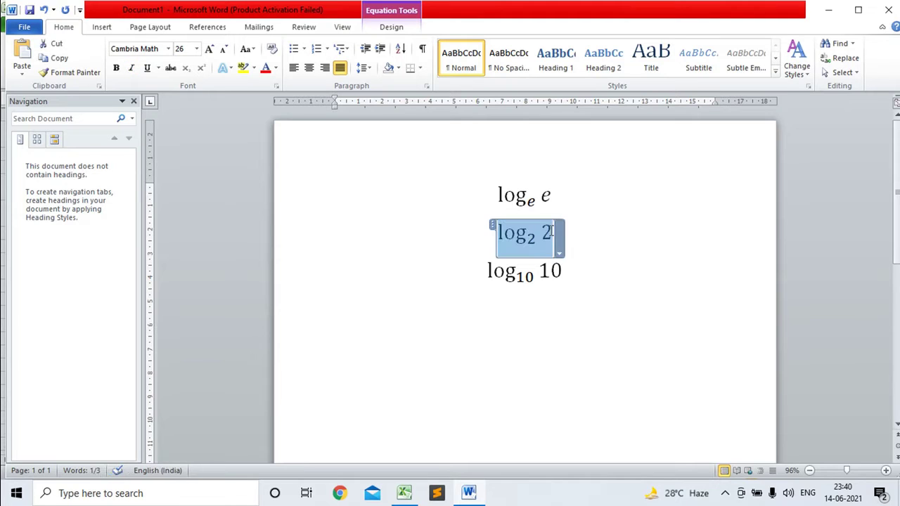
{"action": "left_click", "coordinate": [552, 232]}
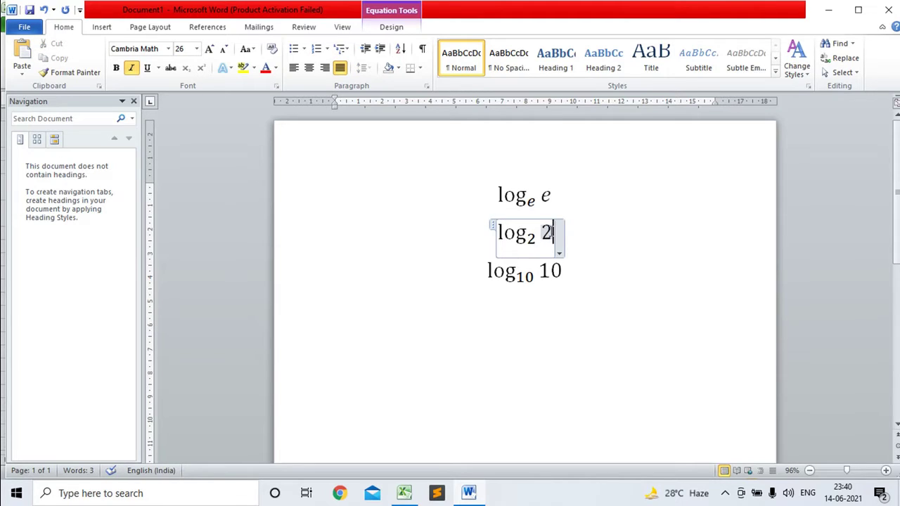
{"action": "key", "text": "BackSpace"}
{"action": "type", "text": "4"}
{"action": "double_click", "coordinate": [552, 233]}
{"action": "key", "text": "BackSpace"}
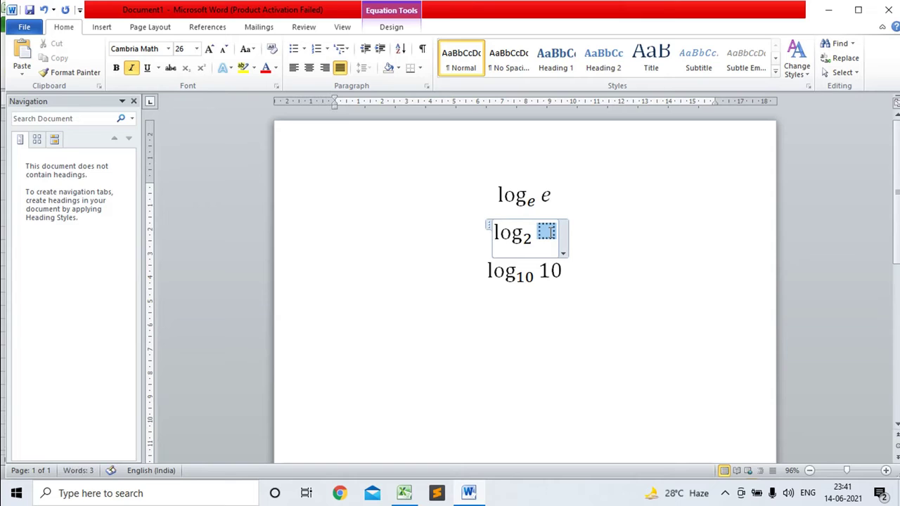
{"action": "type", "text": "2"}
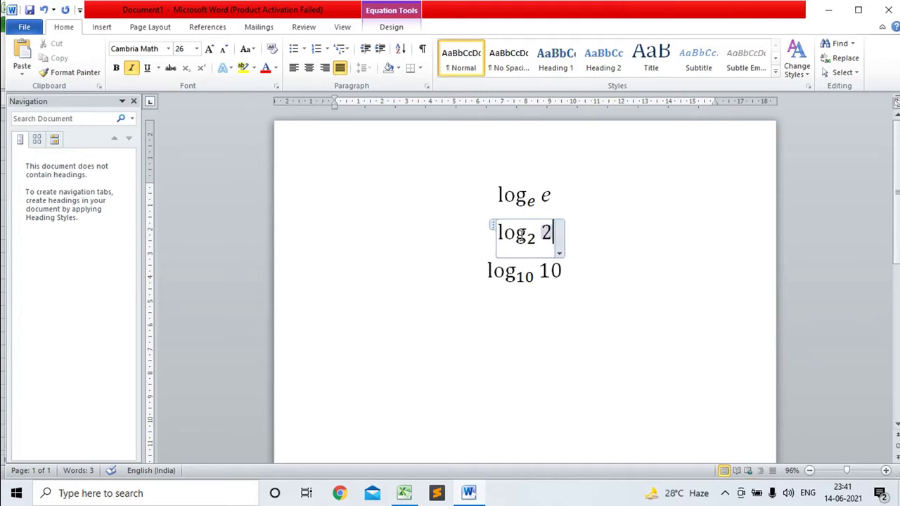
Add a coefficient 2 before log₂ so the equation reads 2log₂ 2.
{"action": "double_click", "coordinate": [503, 234]}
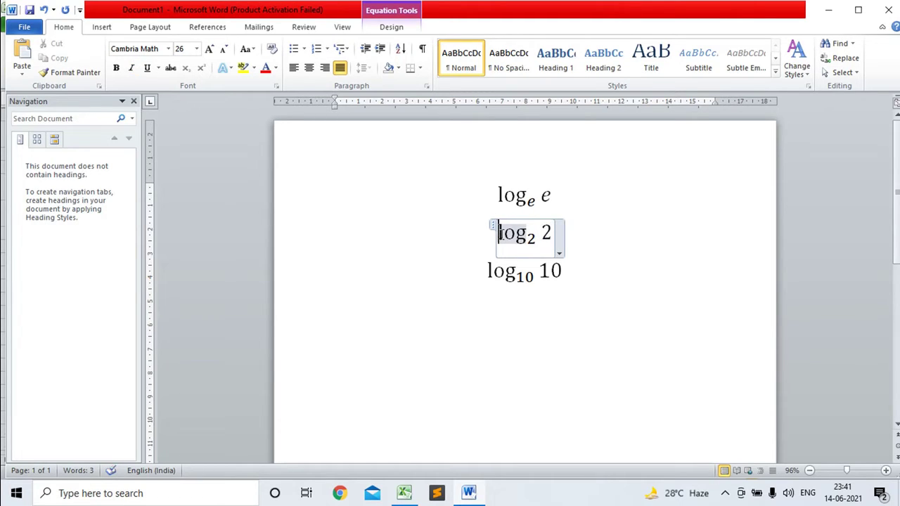
{"action": "key", "text": "shift+Right"}
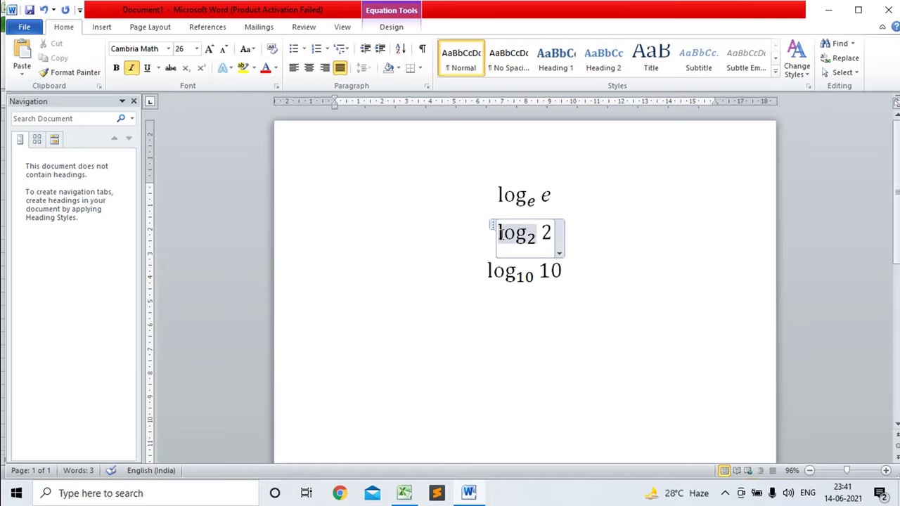
{"action": "type", "text": "2"}
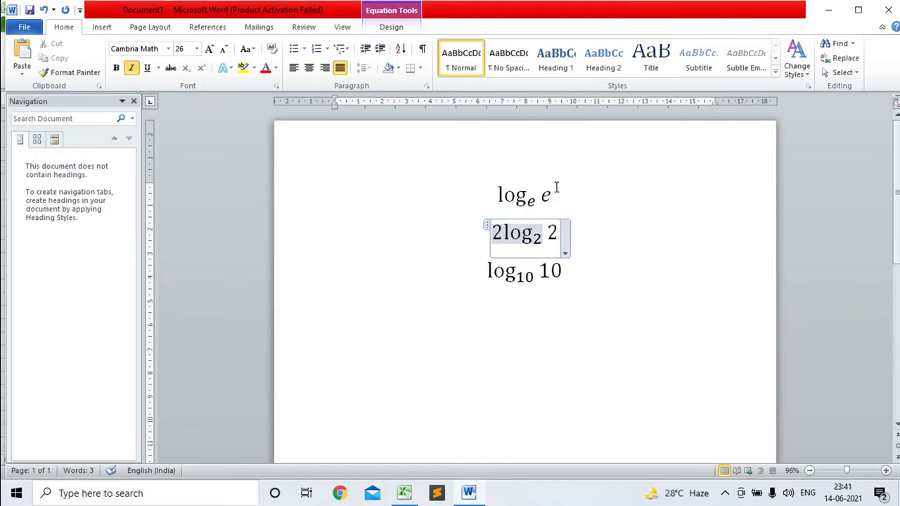
{"action": "left_click", "coordinate": [552, 193]}
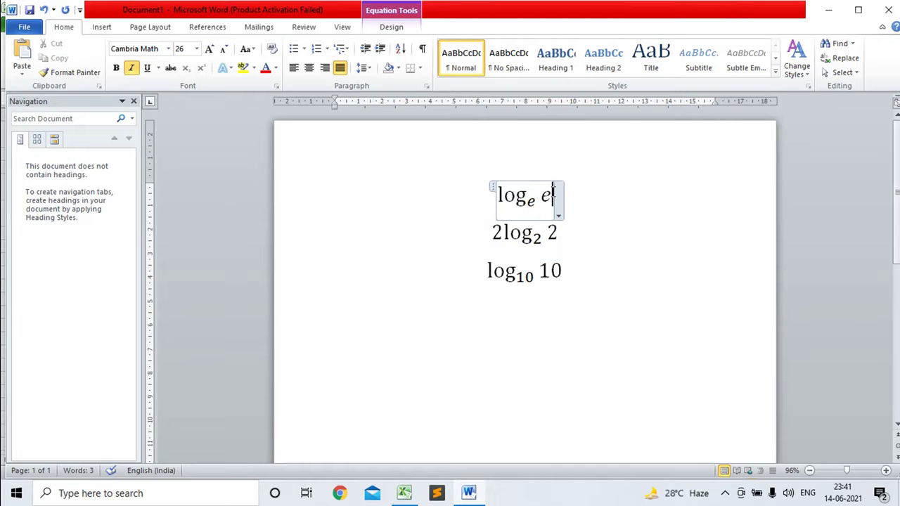
{"action": "type", "text": " 3"}
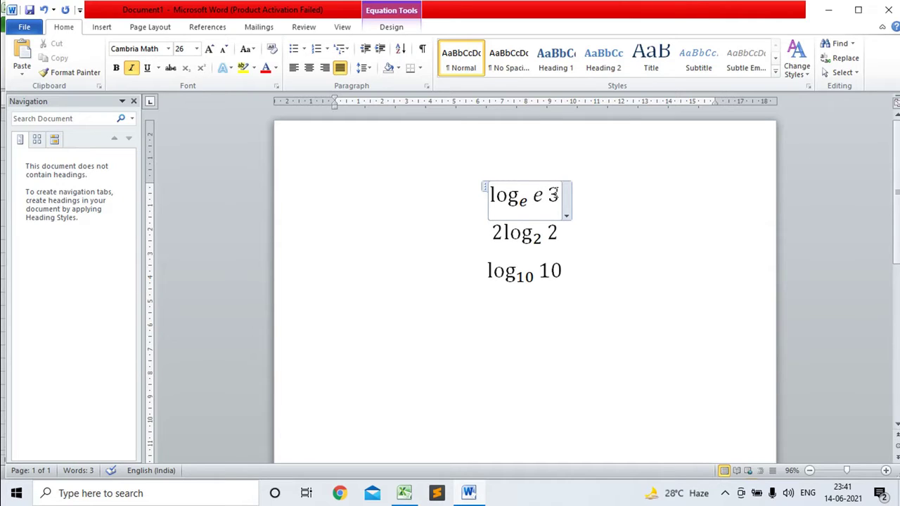
{"action": "key", "text": "BackSpace"}
{"action": "key", "text": "BackSpace"}
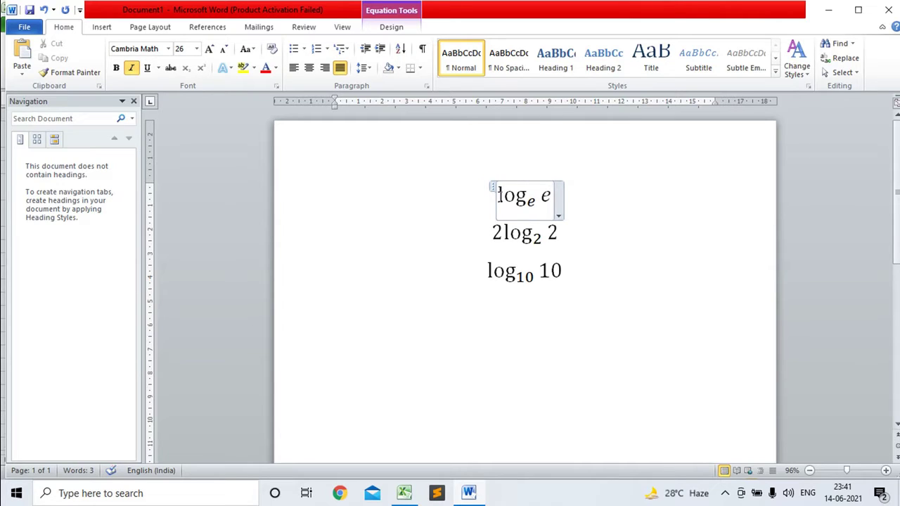
{"action": "double_click", "coordinate": [499, 196]}
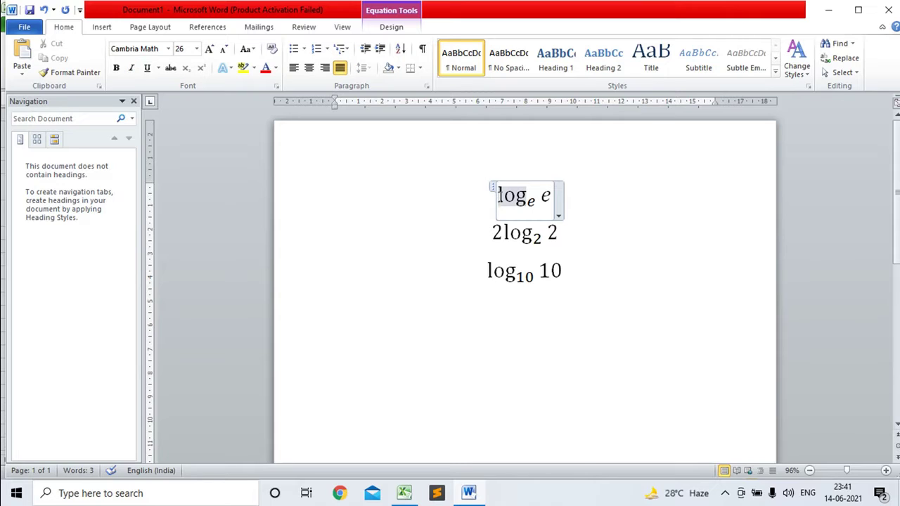
{"action": "type", "text": "3"}
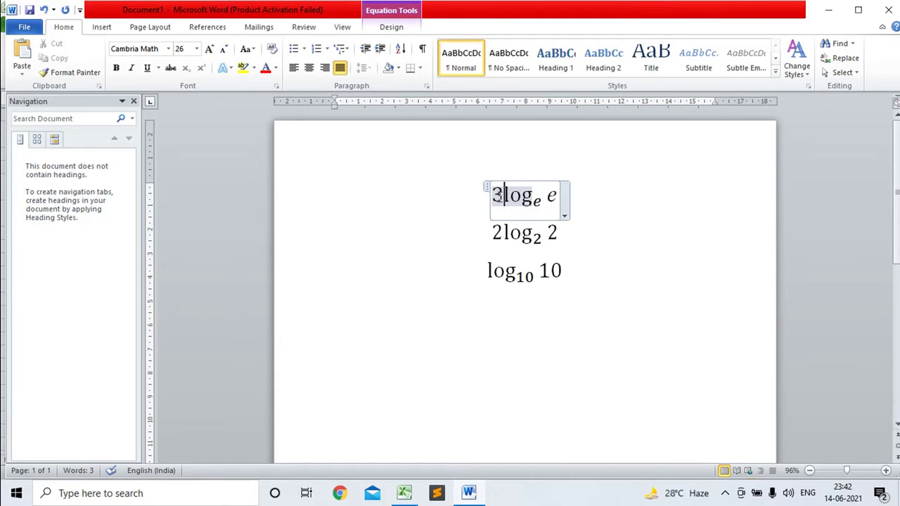
{"action": "key", "text": "BackSpace"}
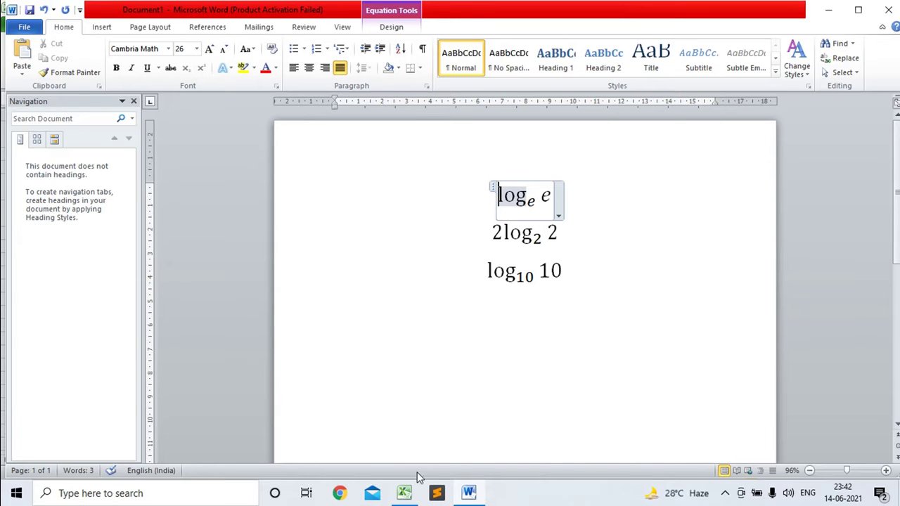
In Excel, enter =exp(1) in cell H11 to get 2.718281828.
{"action": "left_click", "coordinate": [405, 493]}
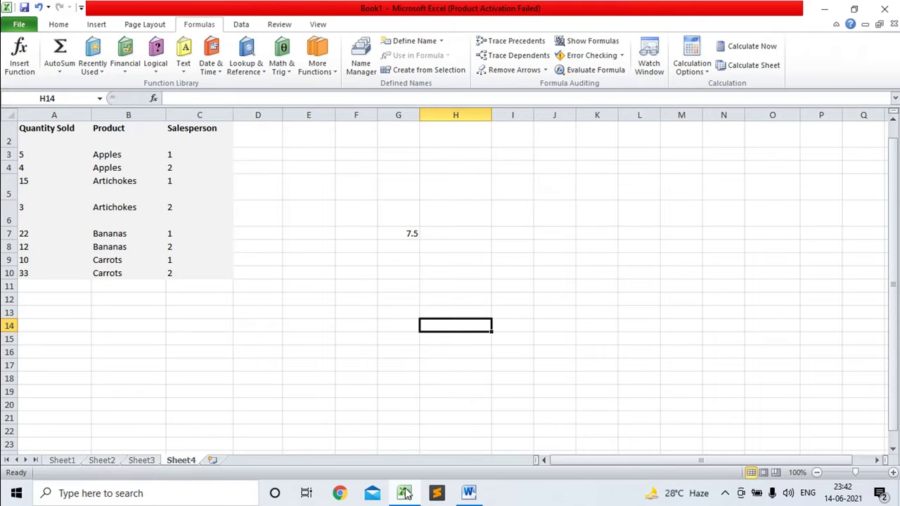
{"action": "left_click", "coordinate": [441, 281]}
{"action": "type", "text": "="}
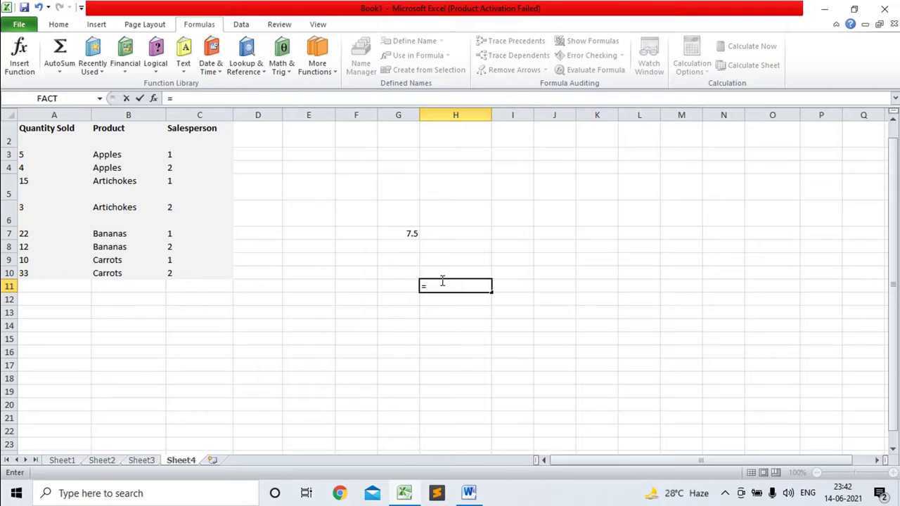
{"action": "type", "text": "exp("}
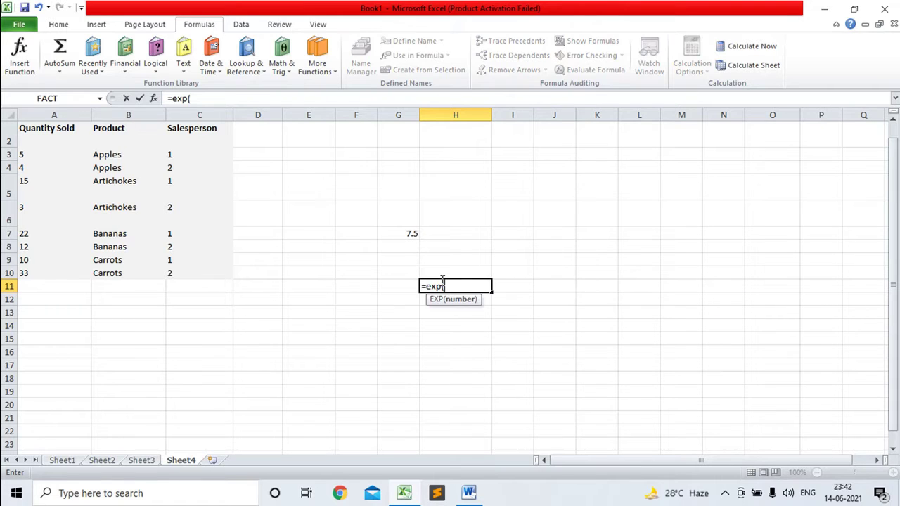
{"action": "type", "text": "1"}
{"action": "type", "text": ")"}
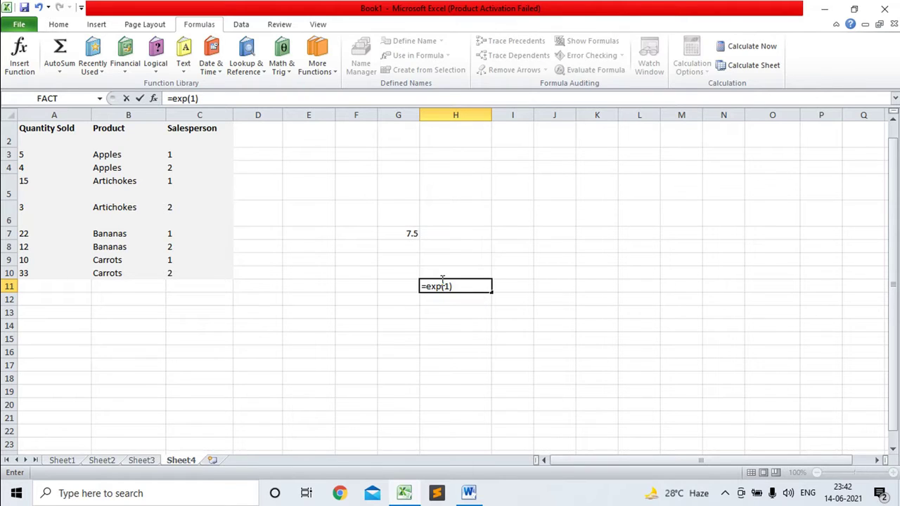
{"action": "key", "text": "Return"}
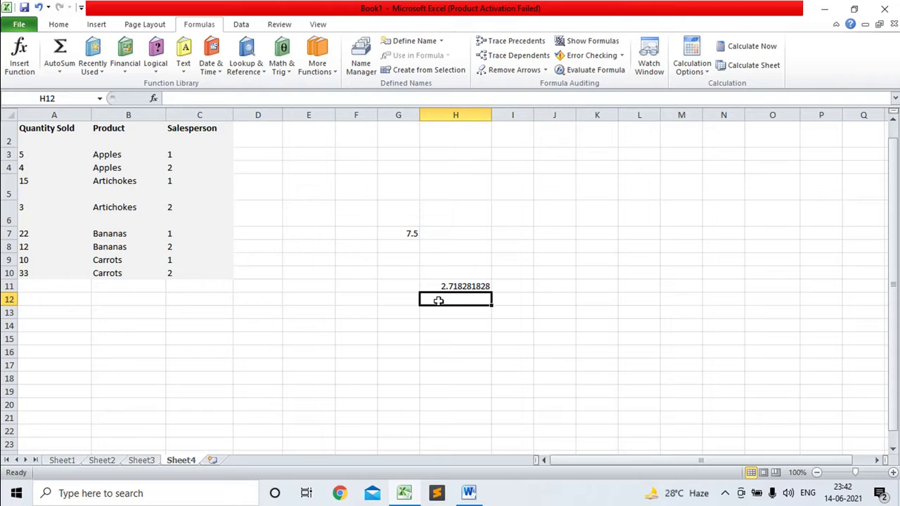
Enter =ln(H11) in cell H12, referencing the value in H11.
{"action": "type", "text": "=ln"}
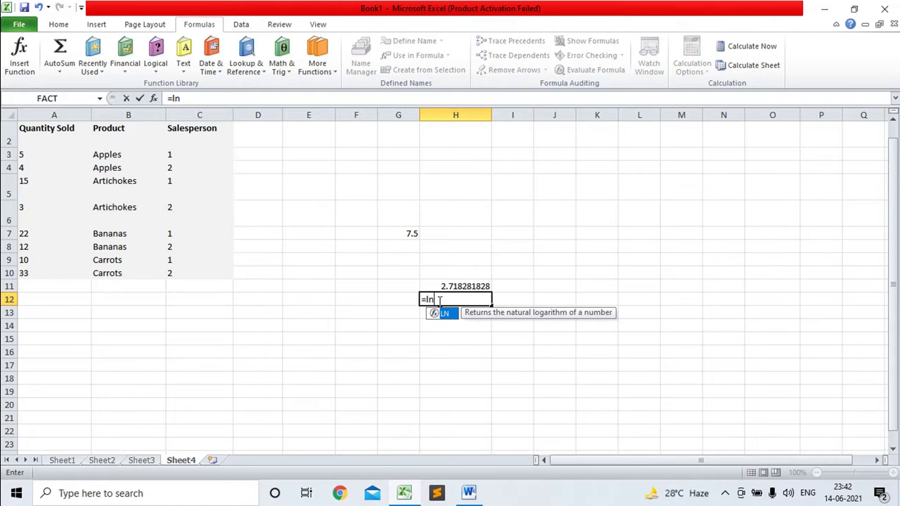
{"action": "type", "text": "("}
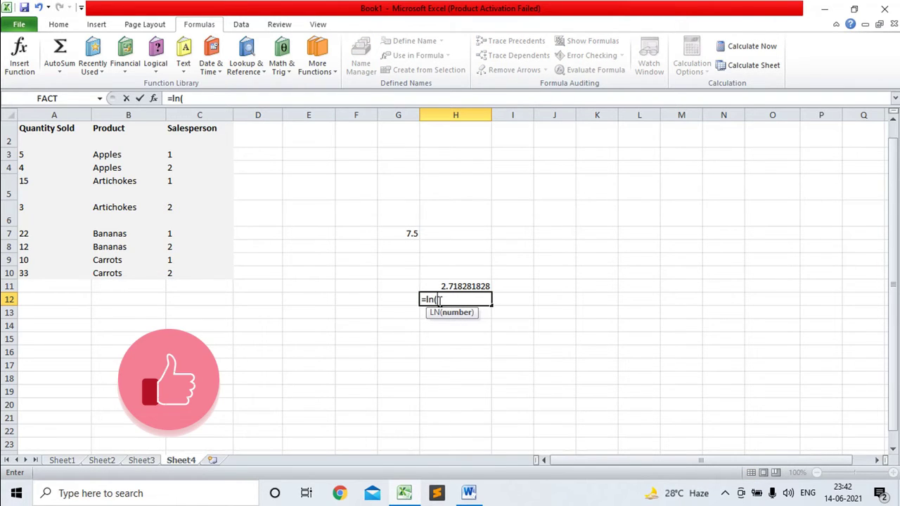
{"action": "type", "text": "2."}
{"action": "key", "text": "BackSpace"}
{"action": "left_click", "coordinate": [455, 287]}
{"action": "type", "text": ")"}
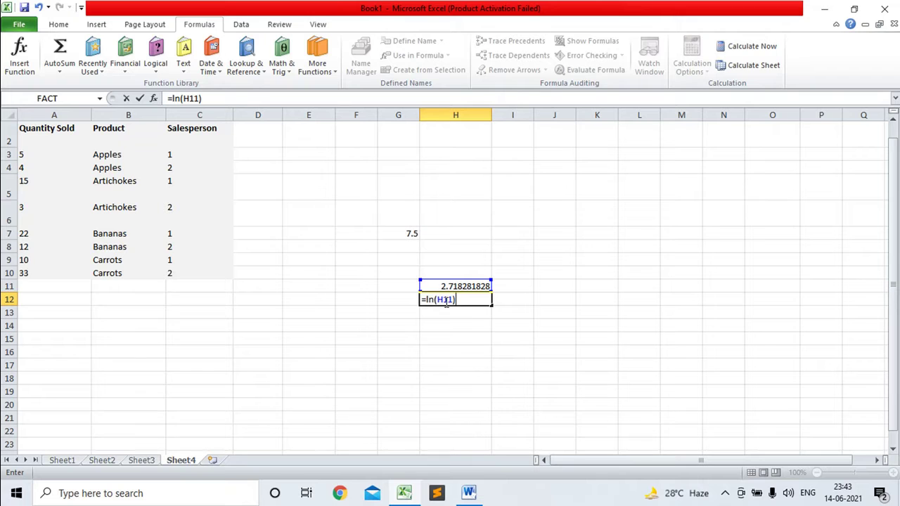
In Word, try and undo edits around log in the first equation, leaving it unchanged.
{"action": "left_click", "coordinate": [469, 496]}
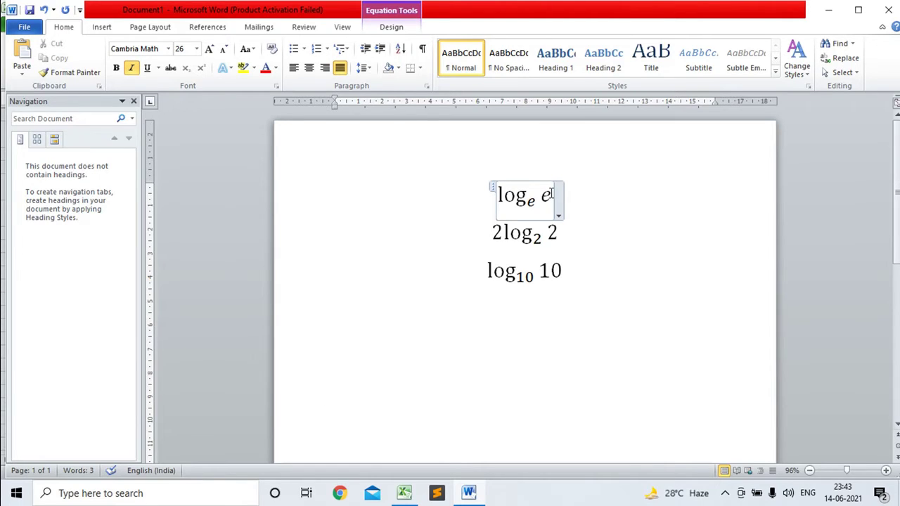
{"action": "type", "text": " 1"}
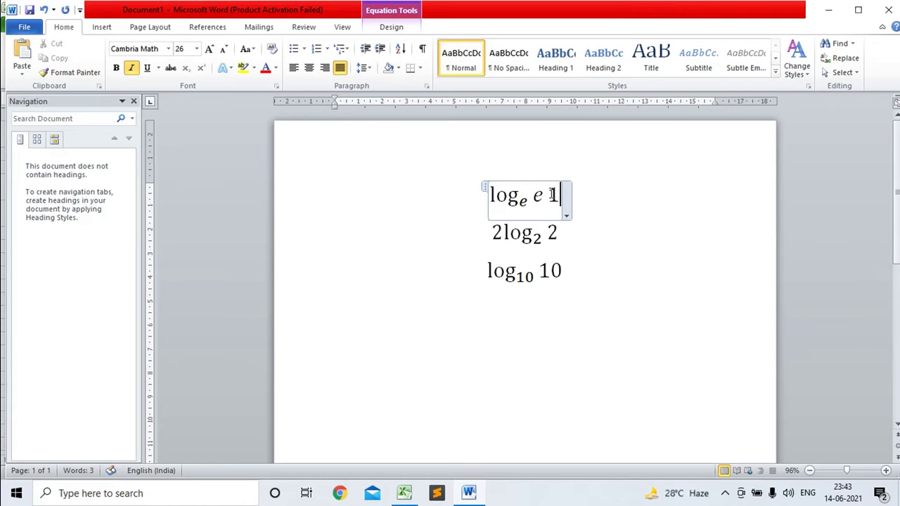
{"action": "key", "text": "BackSpace"}
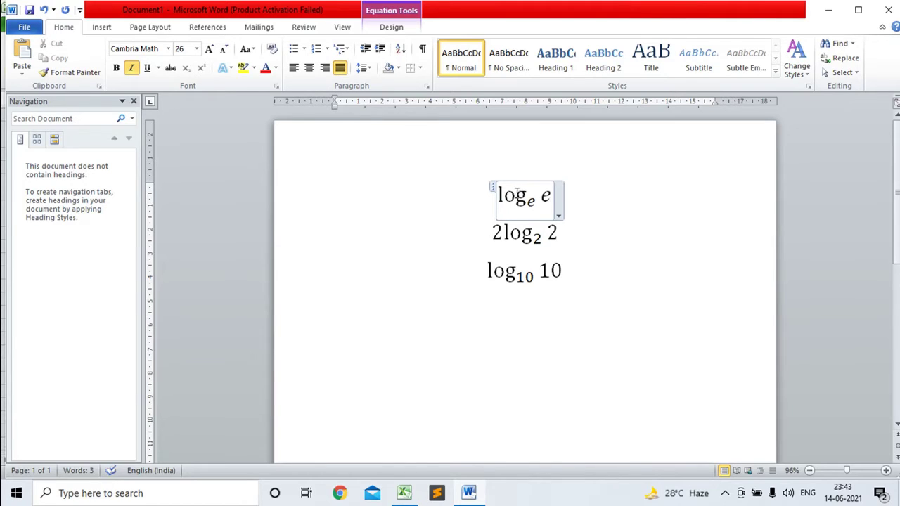
{"action": "double_click", "coordinate": [500, 195]}
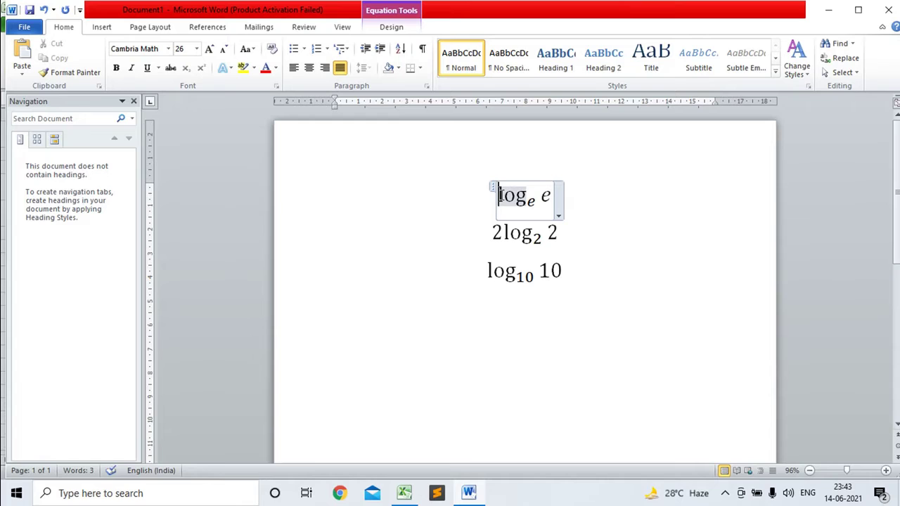
{"action": "left_click", "coordinate": [500, 195]}
{"action": "type", "text": "1"}
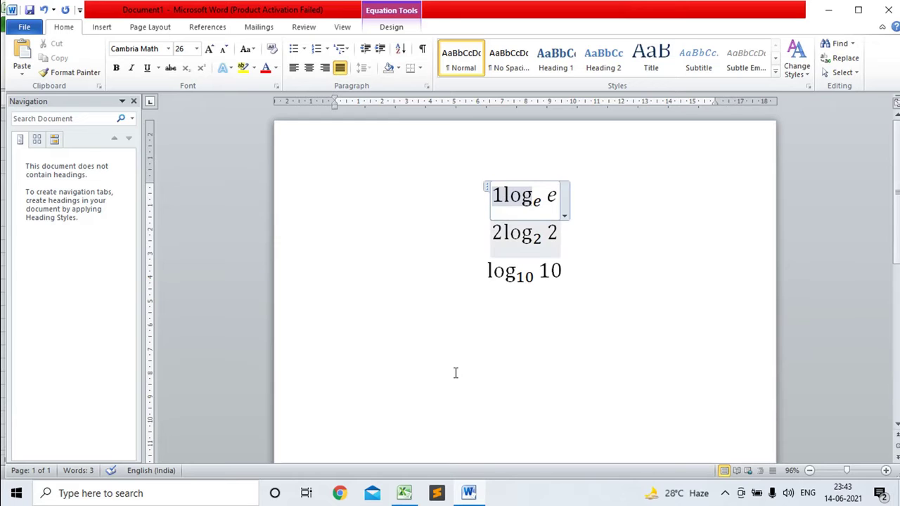
{"action": "key", "text": "BackSpace"}
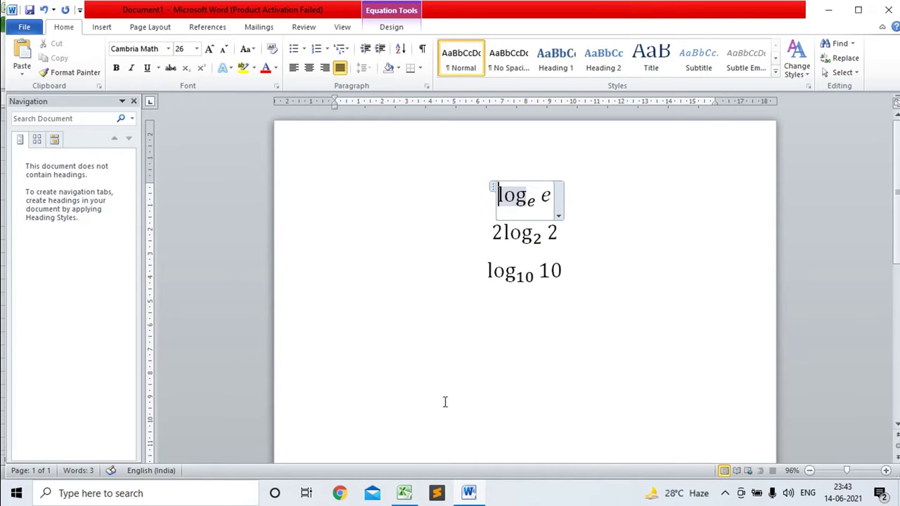
{"action": "left_click", "coordinate": [410, 497]}
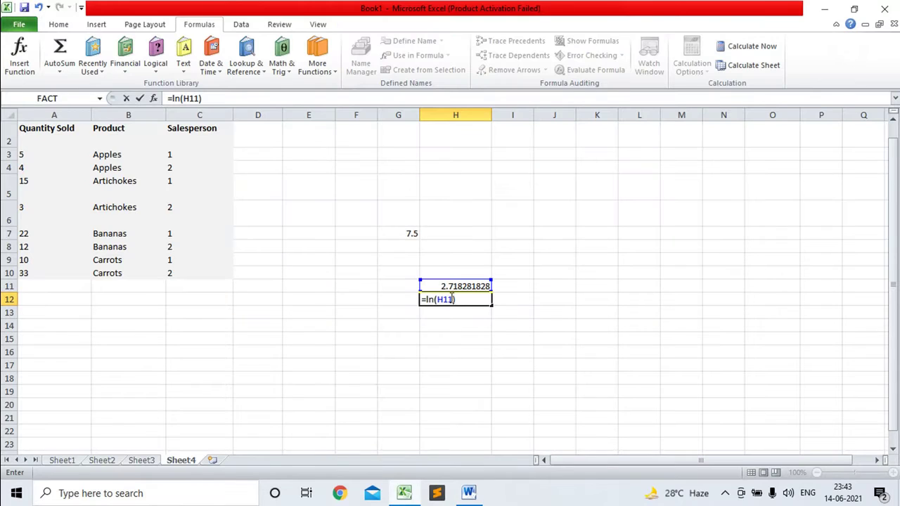
Commit =ln(H11) in H12 to get 1, and start =ln(exp(3)) in H13.
{"action": "key", "text": "Return"}
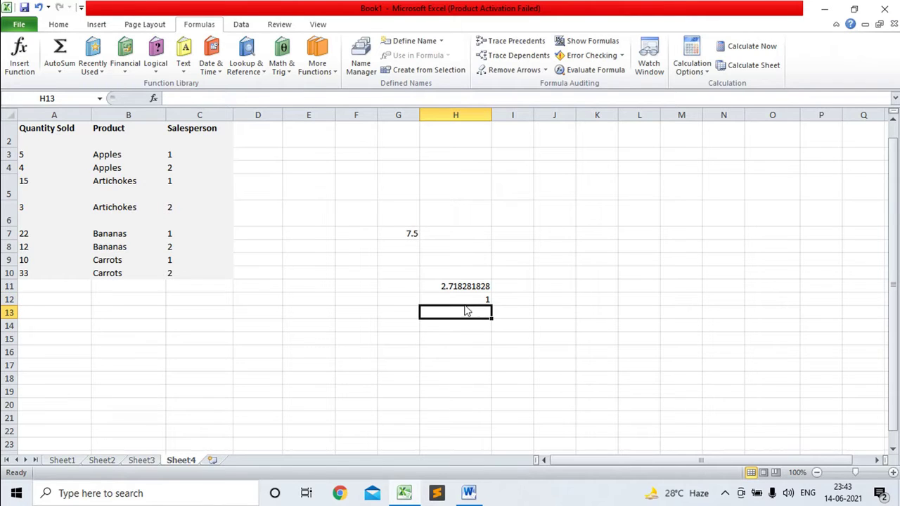
{"action": "type", "text": "="}
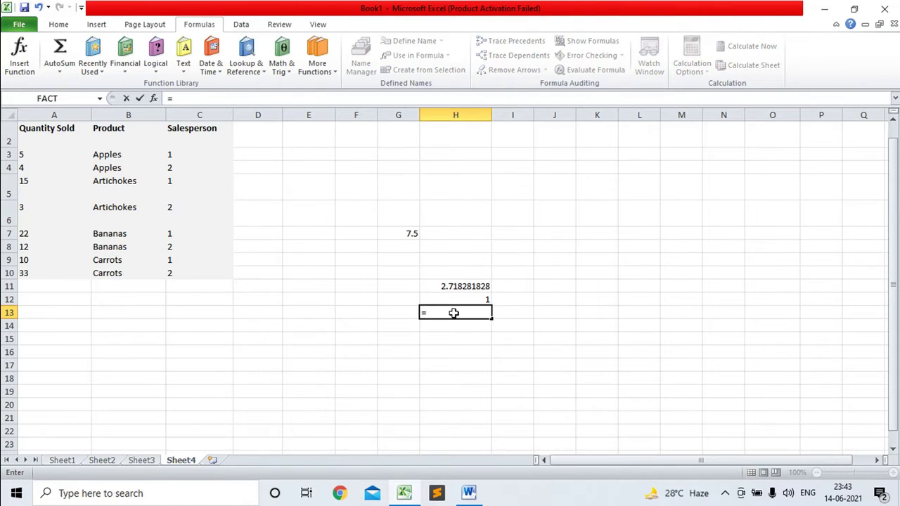
{"action": "type", "text": "la"}
{"action": "key", "text": "BackSpace"}
{"action": "type", "text": "n("}
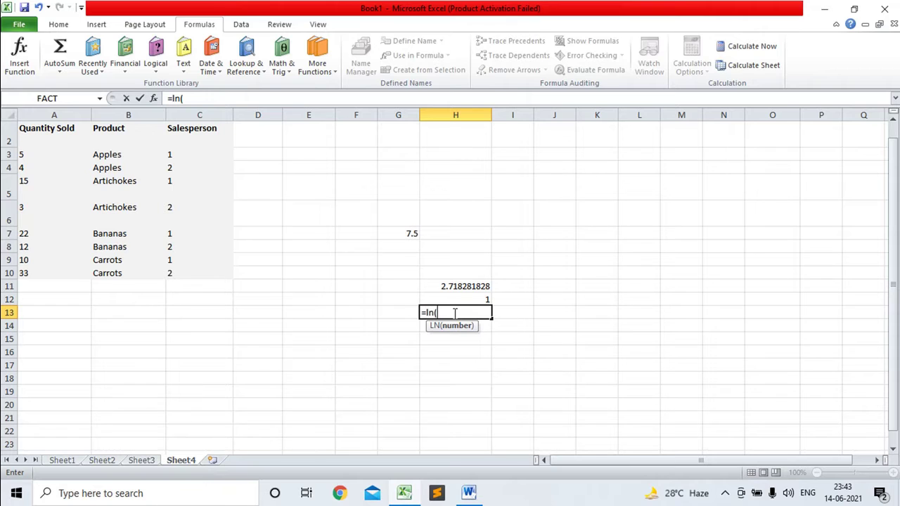
{"action": "type", "text": "ex"}
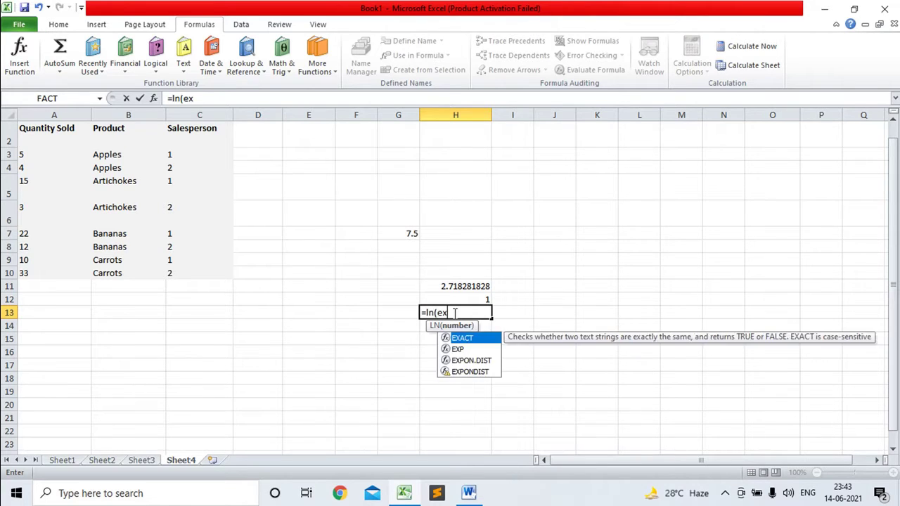
{"action": "type", "text": "p(3"}
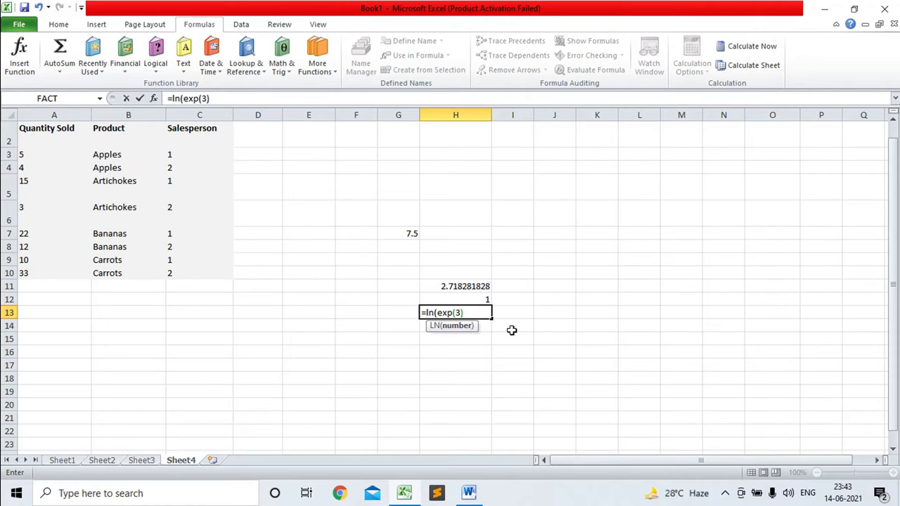
{"action": "type", "text": ")"}
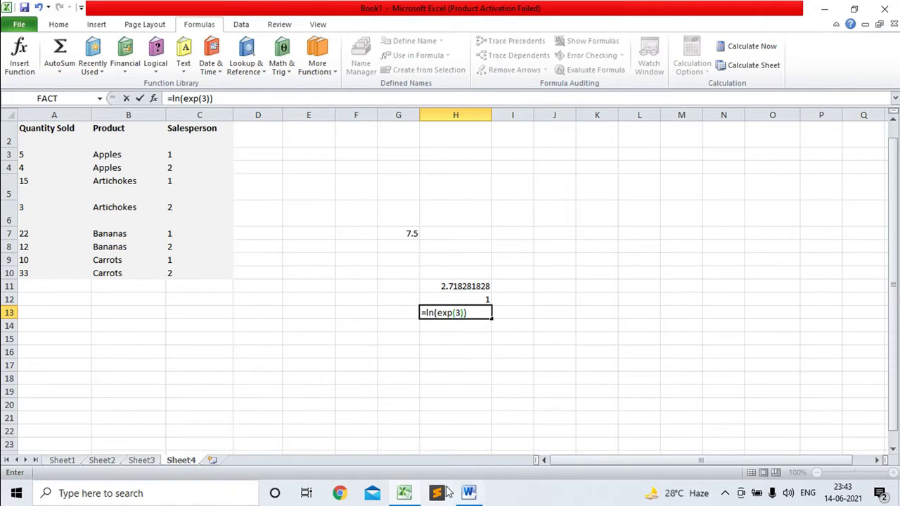
{"action": "left_click", "coordinate": [471, 497]}
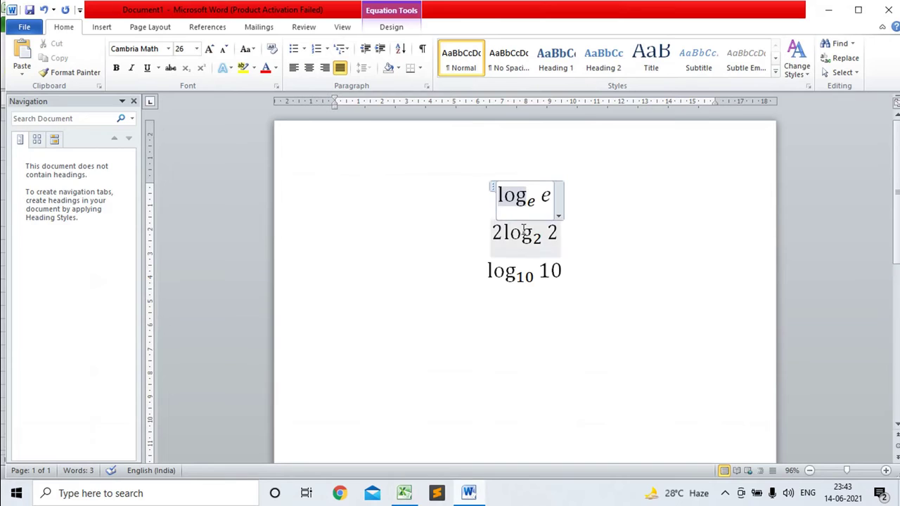
Try typing a 3 after e and before log in Word's log_e e equation, then undo both.
{"action": "left_click", "coordinate": [551, 191]}
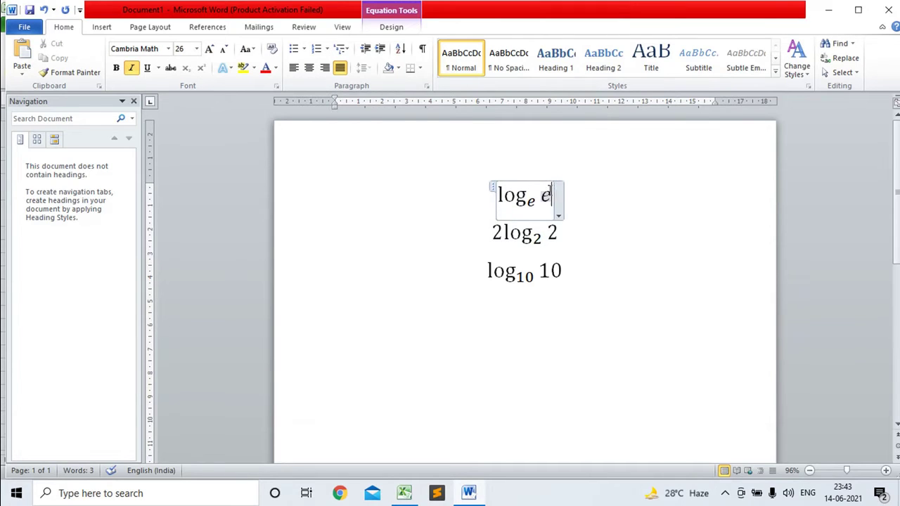
{"action": "type", "text": "3"}
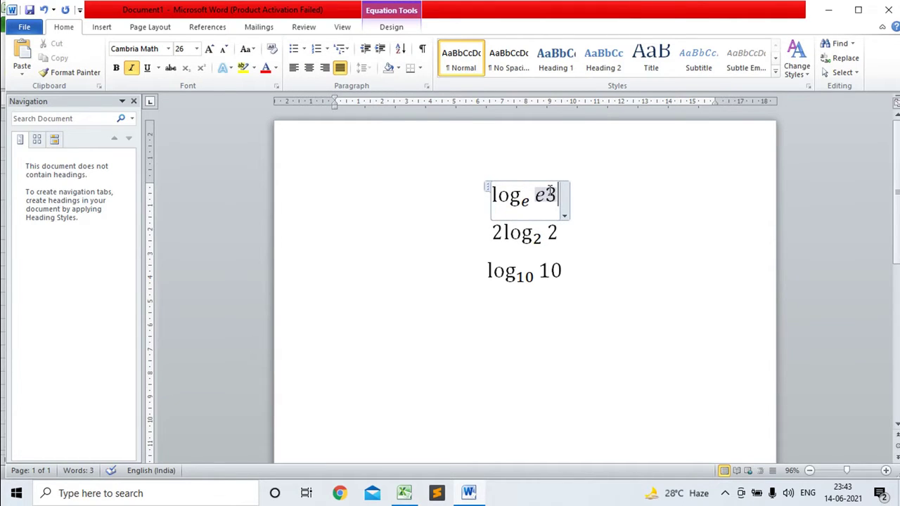
{"action": "key", "text": "BackSpace"}
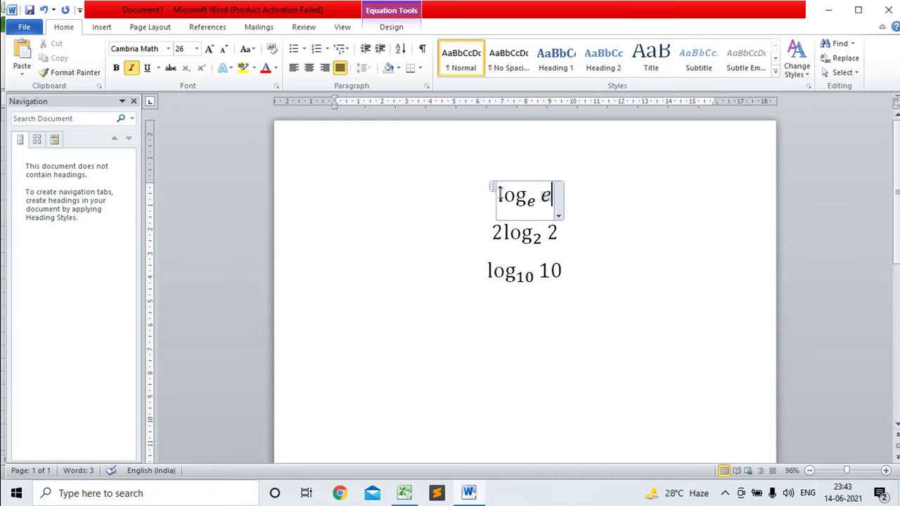
{"action": "double_click", "coordinate": [500, 194]}
{"action": "type", "text": "3"}
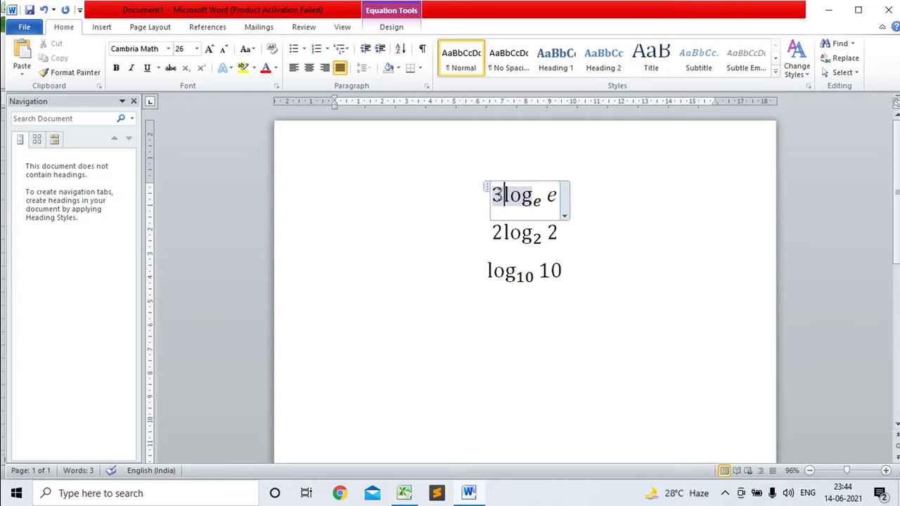
{"action": "key", "text": "BackSpace"}
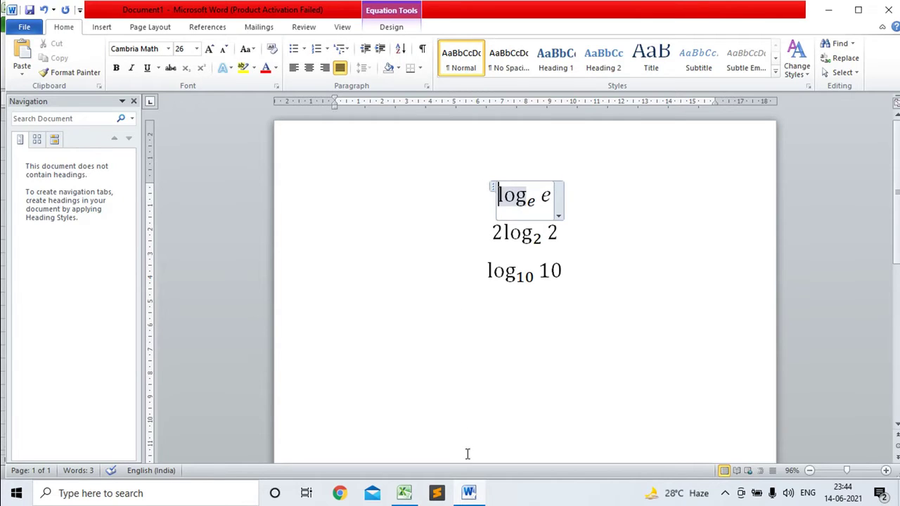
{"action": "left_click", "coordinate": [404, 492]}
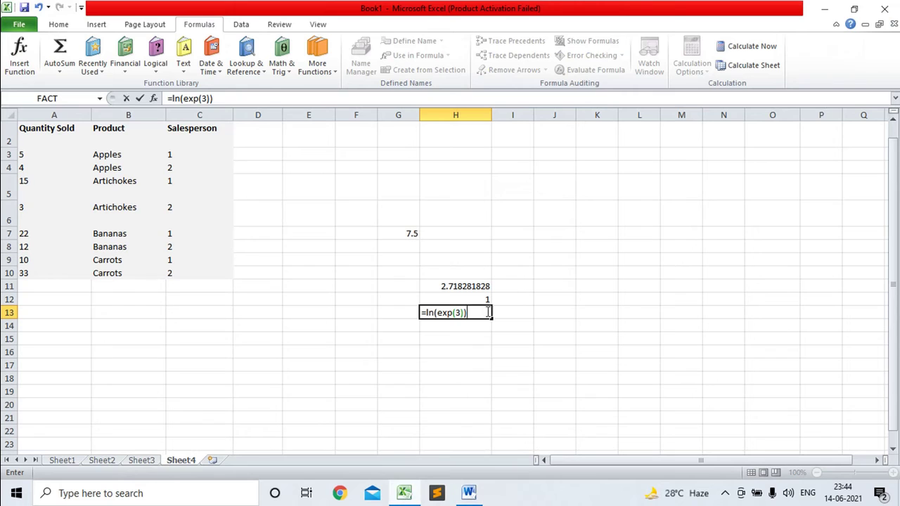
Commit =ln(exp(3)) in H13 to get 3, look up LOG under Math & Trig, then select H16.
{"action": "key", "text": "Return"}
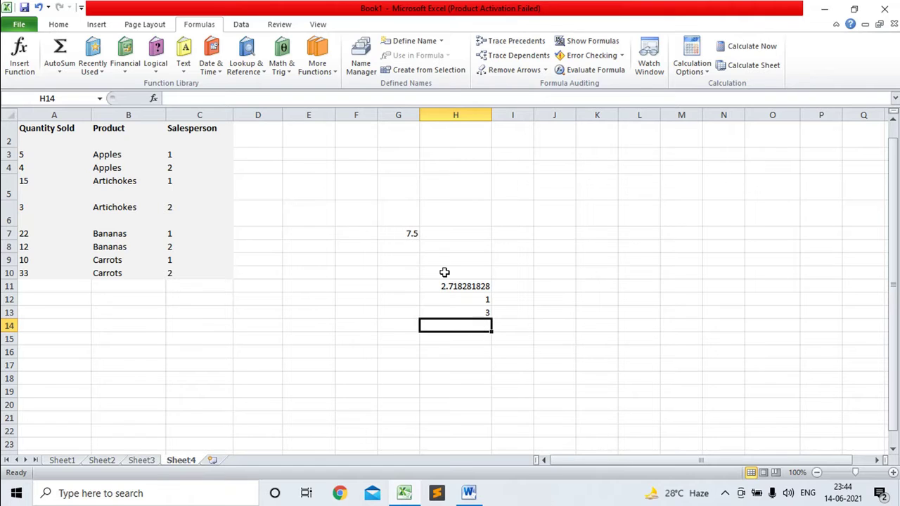
{"action": "left_click", "coordinate": [318, 67]}
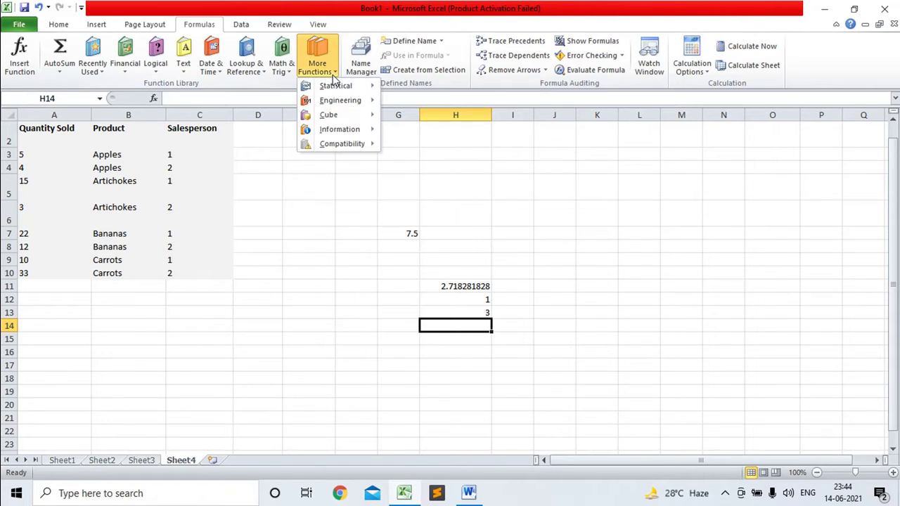
{"action": "left_click", "coordinate": [289, 70]}
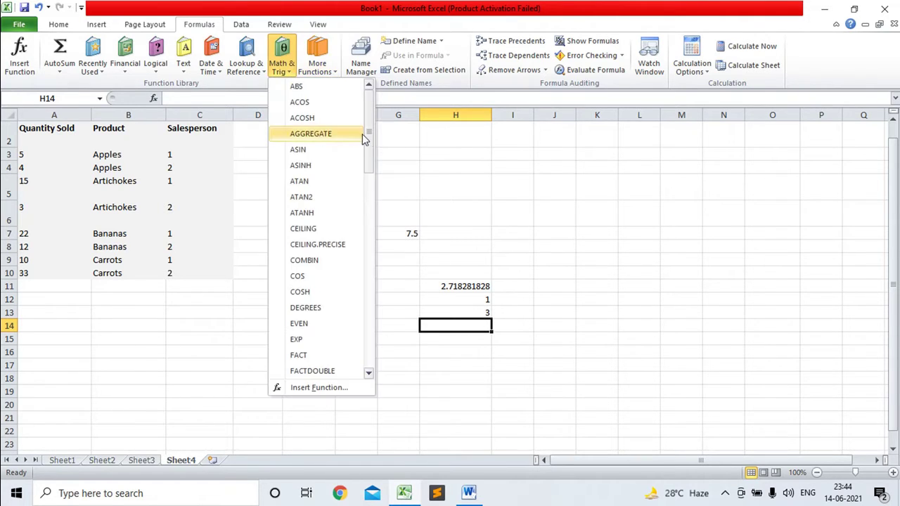
{"action": "left_click_drag", "start_coordinate": [373, 138], "coordinate": [382, 221]}
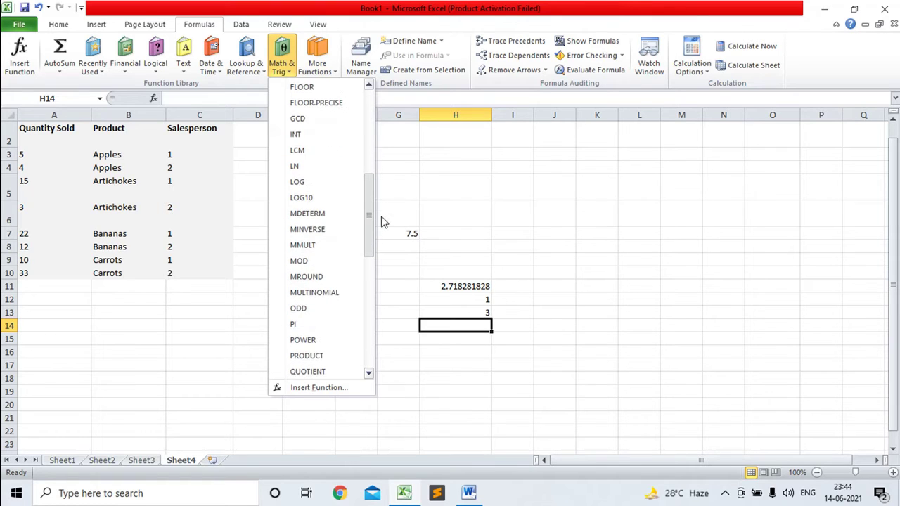
{"action": "left_click", "coordinate": [438, 356]}
{"action": "left_click", "coordinate": [437, 353]}
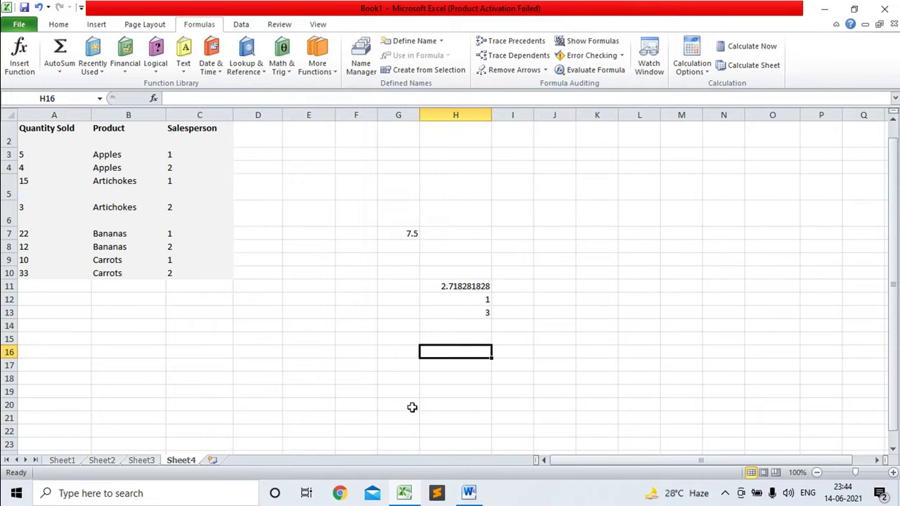
{"action": "left_click", "coordinate": [471, 495]}
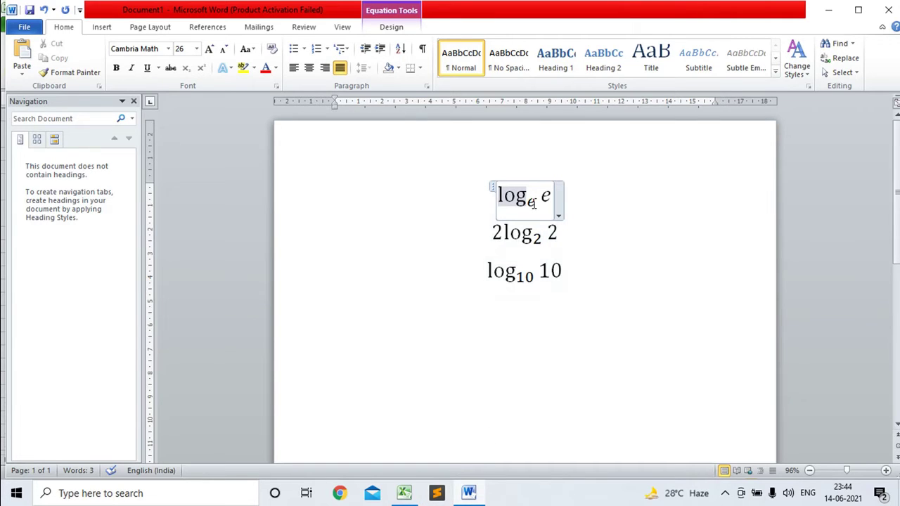
{"action": "left_click", "coordinate": [404, 494]}
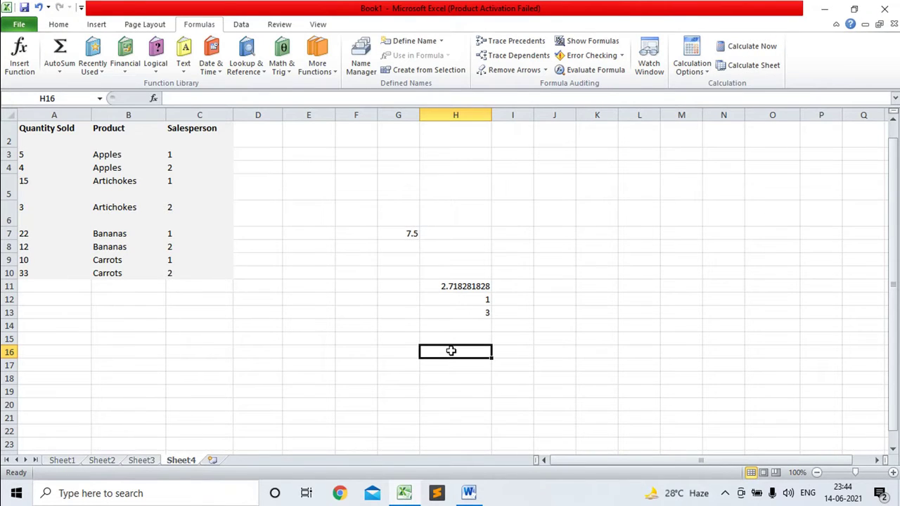
Type =log(8,2) into H16 without entering it yet.
{"action": "type", "text": "=log"}
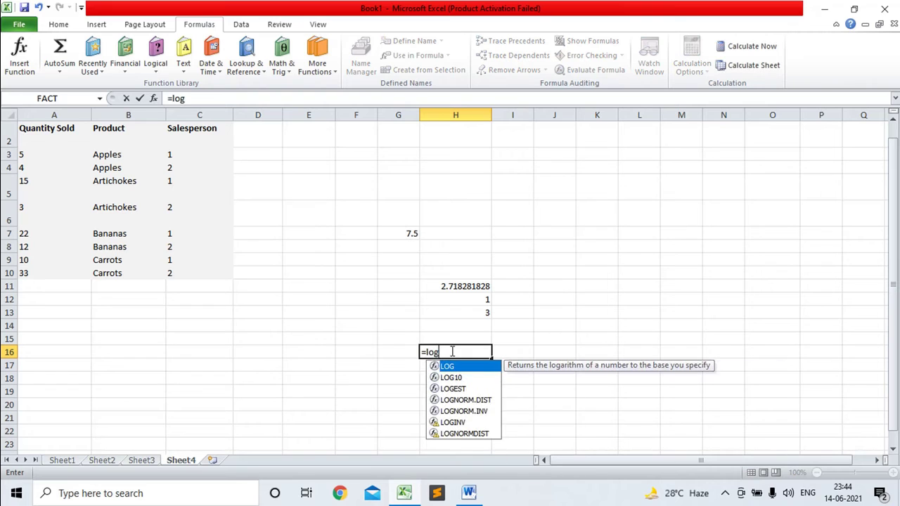
{"action": "type", "text": "("}
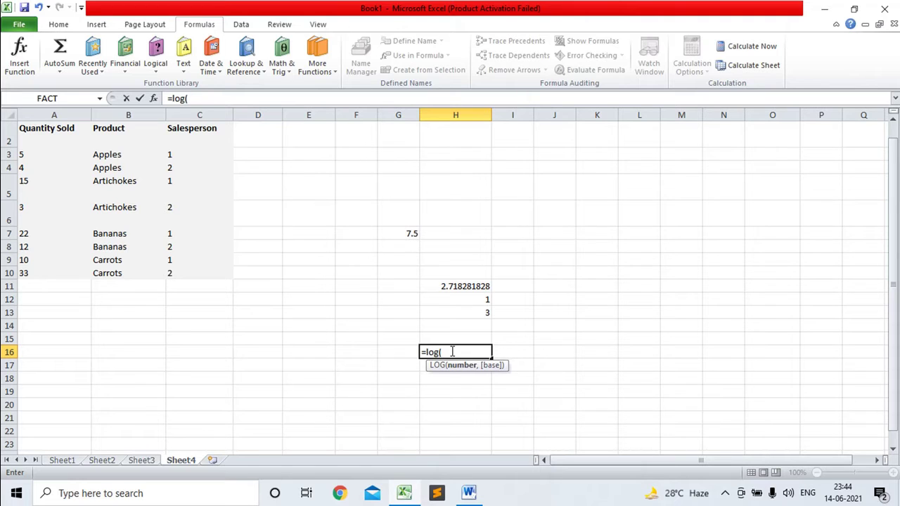
{"action": "type", "text": "8,"}
{"action": "type", "text": "2"}
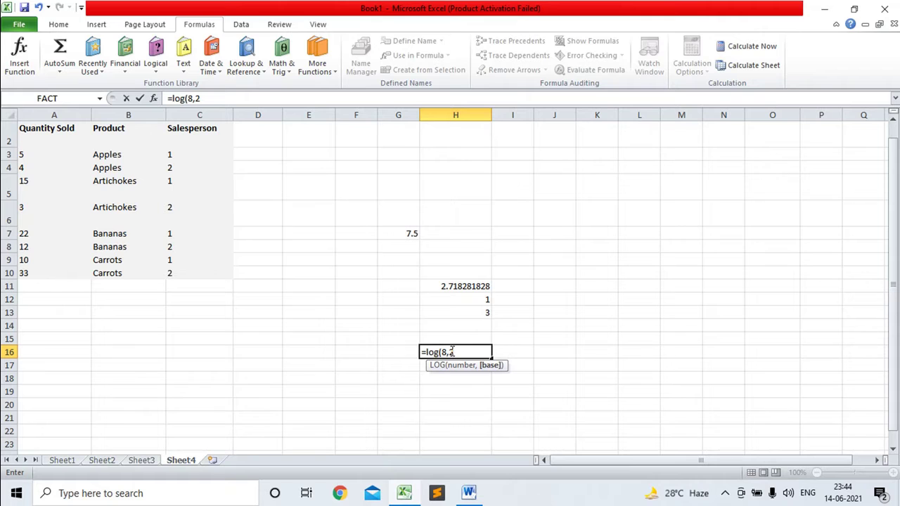
{"action": "type", "text": ")"}
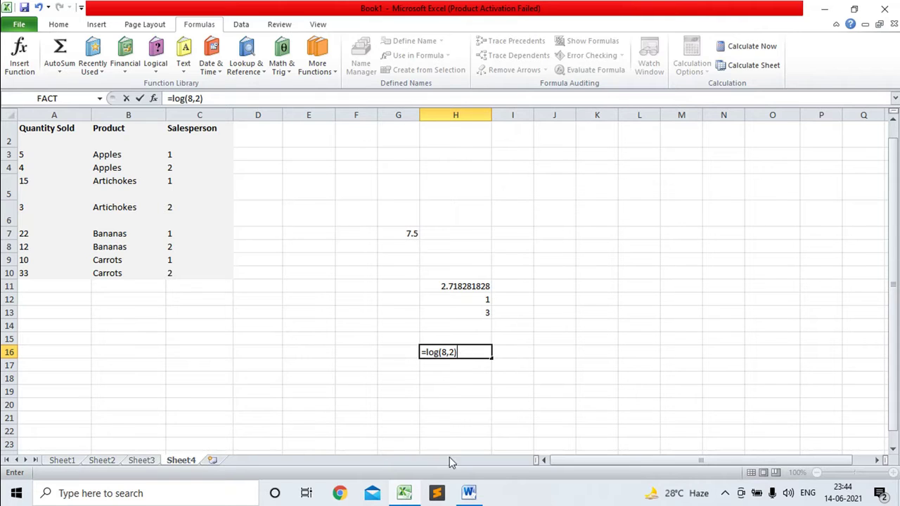
In Word's second equation, delete the leading coefficient 2, keeping log₂ 2.
{"action": "left_click", "coordinate": [469, 493]}
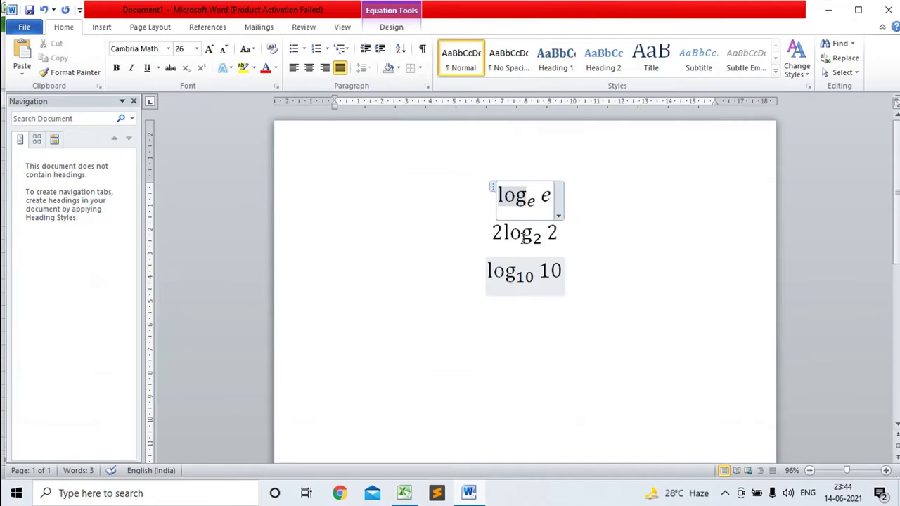
{"action": "left_click", "coordinate": [505, 233]}
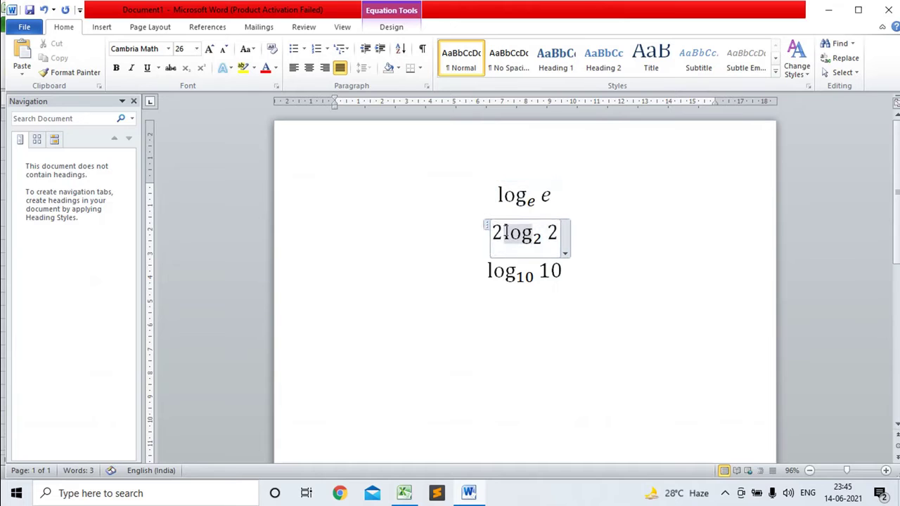
{"action": "double_click", "coordinate": [506, 233]}
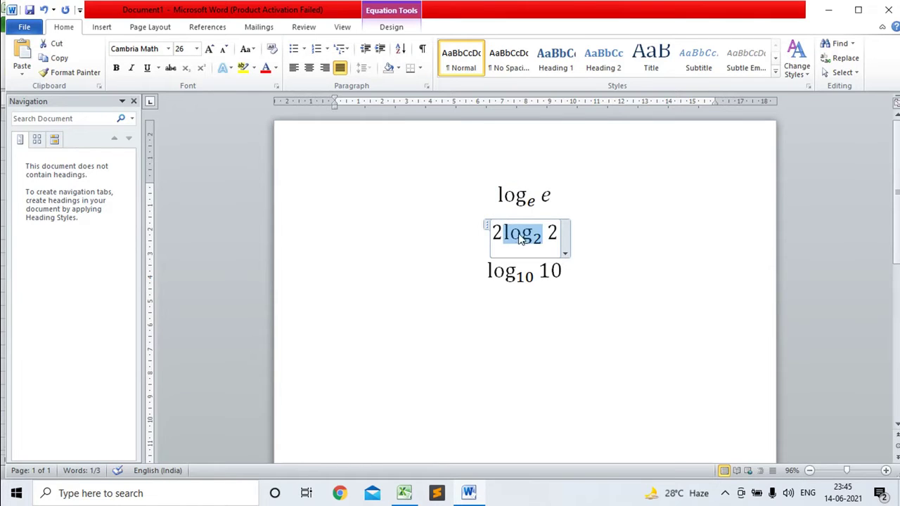
{"action": "left_click", "coordinate": [499, 233], "text": "shift"}
{"action": "left_click", "coordinate": [503, 233]}
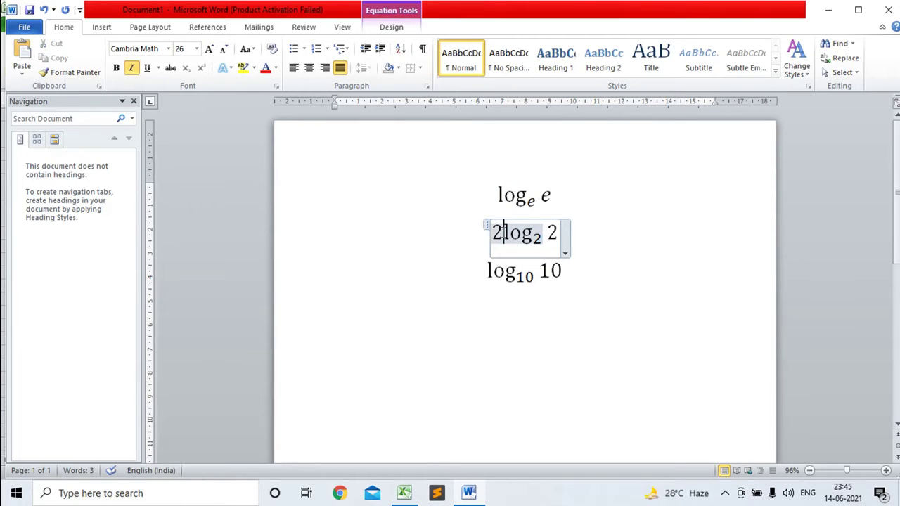
{"action": "key", "text": "BackSpace"}
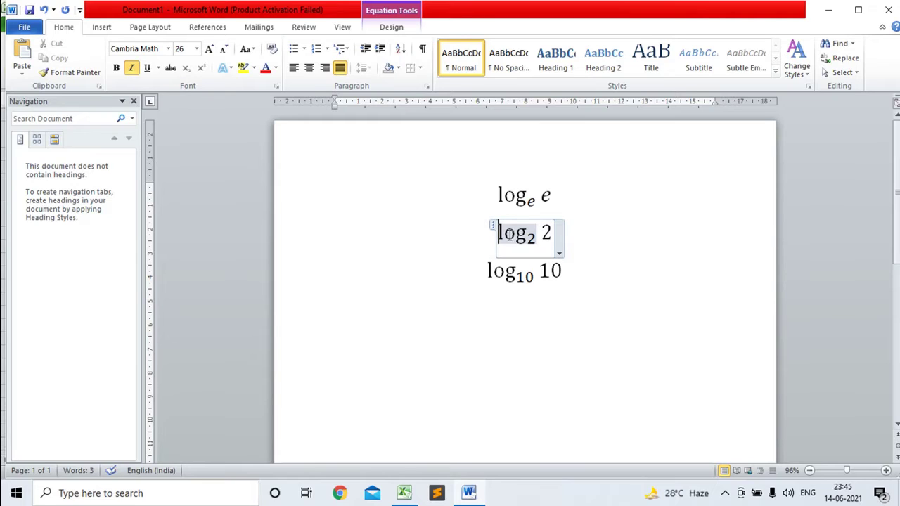
{"action": "left_click", "coordinate": [553, 232]}
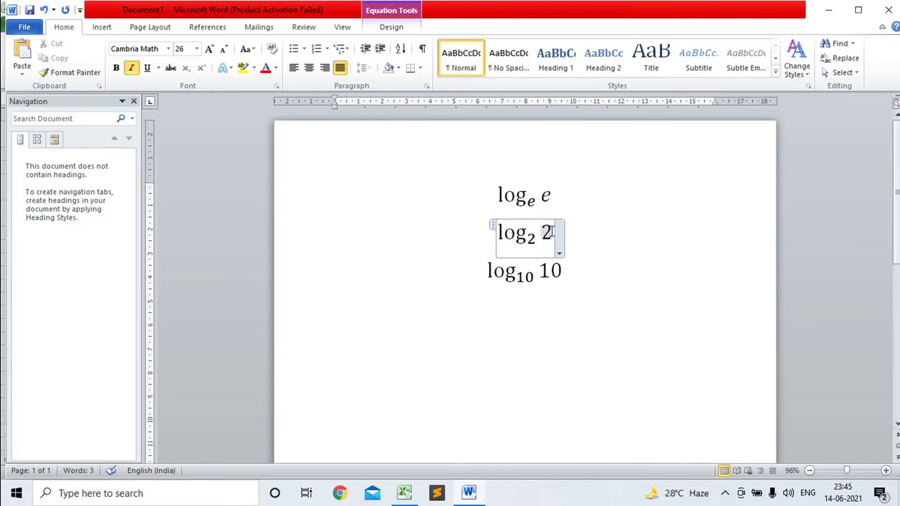
{"action": "key", "text": "BackSpace"}
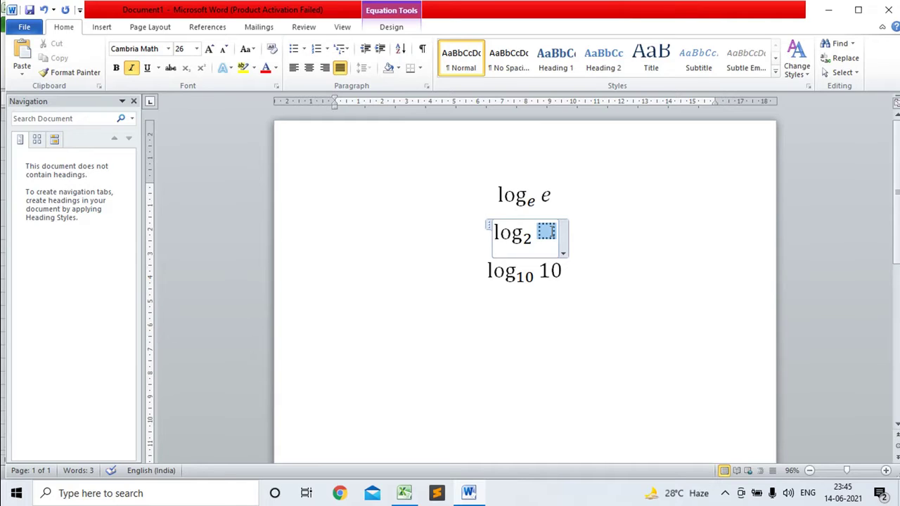
{"action": "type", "text": "8"}
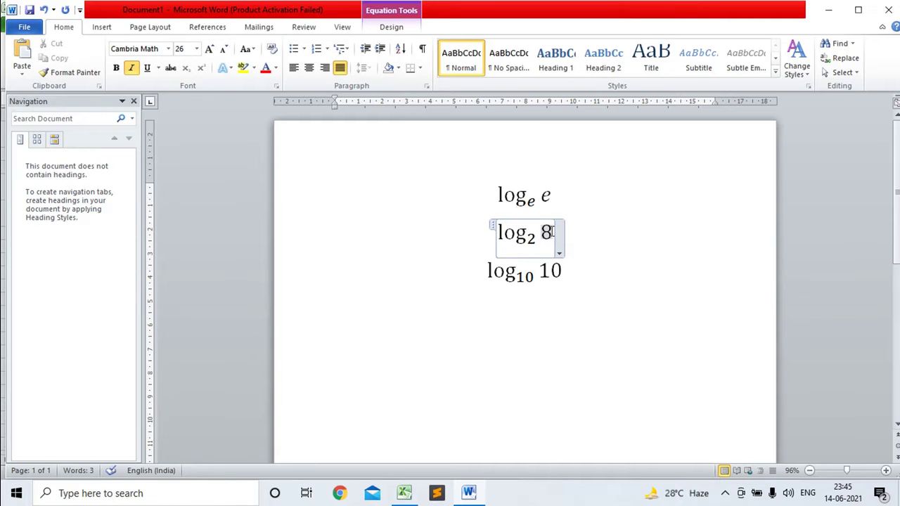
{"action": "key", "text": "BackSpace"}
{"action": "type", "text": "2"}
{"action": "type", "text": "3"}
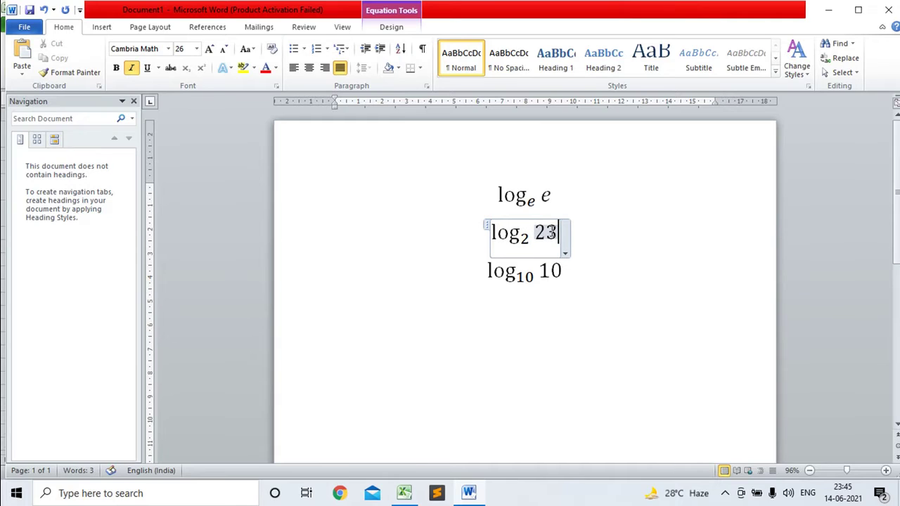
{"action": "key", "text": "BackSpace"}
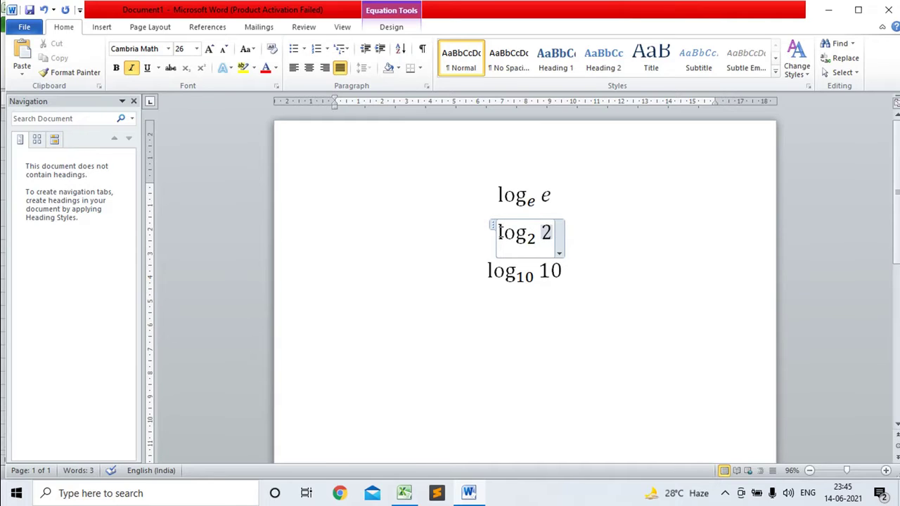
Add 3 as the new coefficient so the equation reads 3log₂ 2.
{"action": "double_click", "coordinate": [500, 233]}
{"action": "type", "text": "3"}
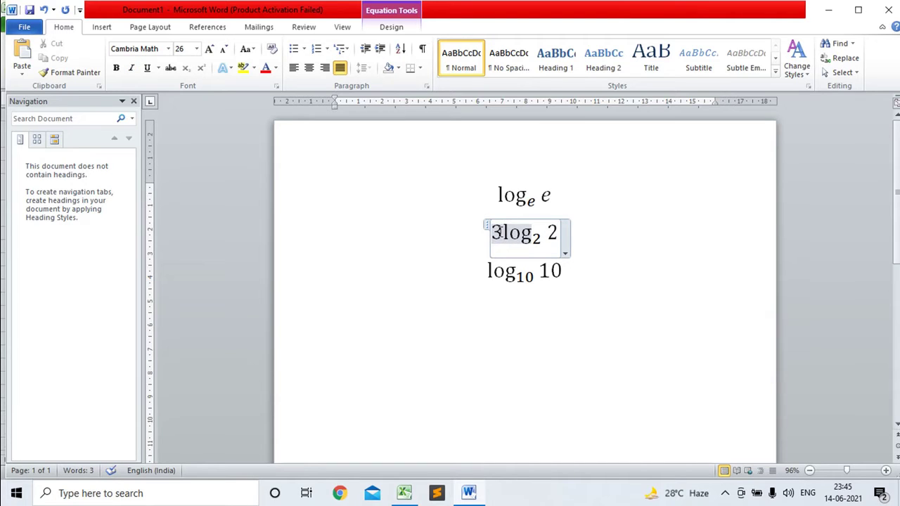
{"action": "left_click", "coordinate": [405, 495]}
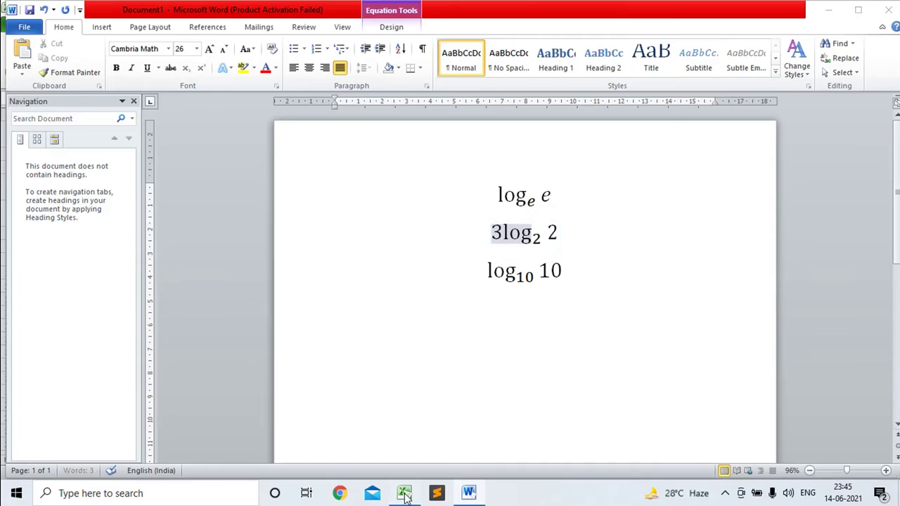
Enter =log(8,2) in H16, which returns 3, then type =log(27,3) into H17.
{"action": "key", "text": "Return"}
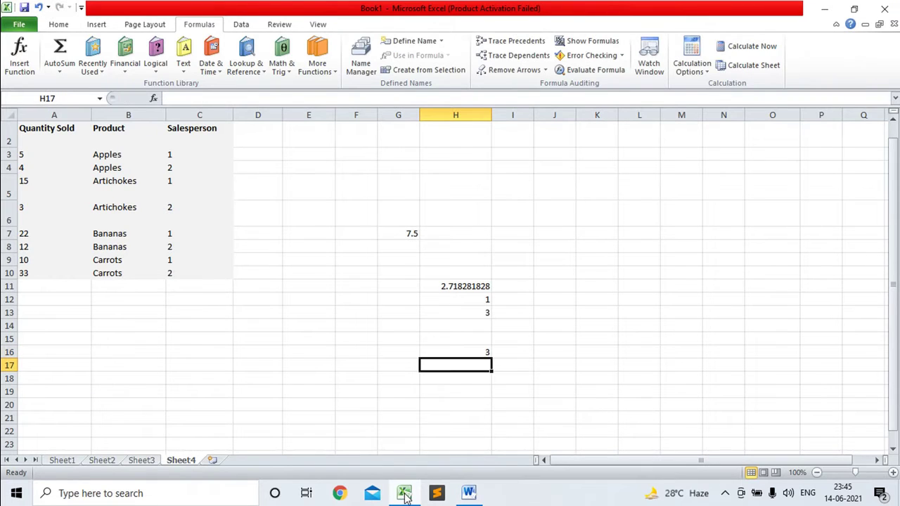
{"action": "left_click", "coordinate": [475, 496]}
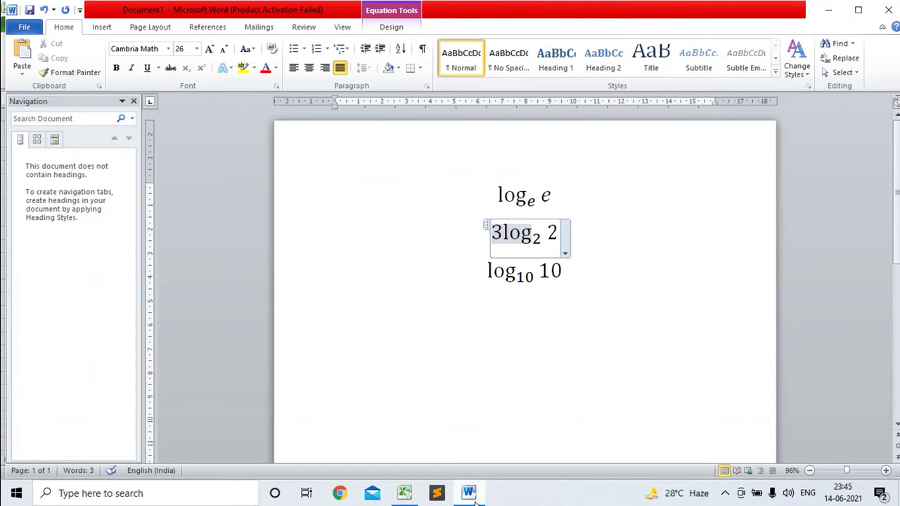
{"action": "left_click", "coordinate": [406, 496]}
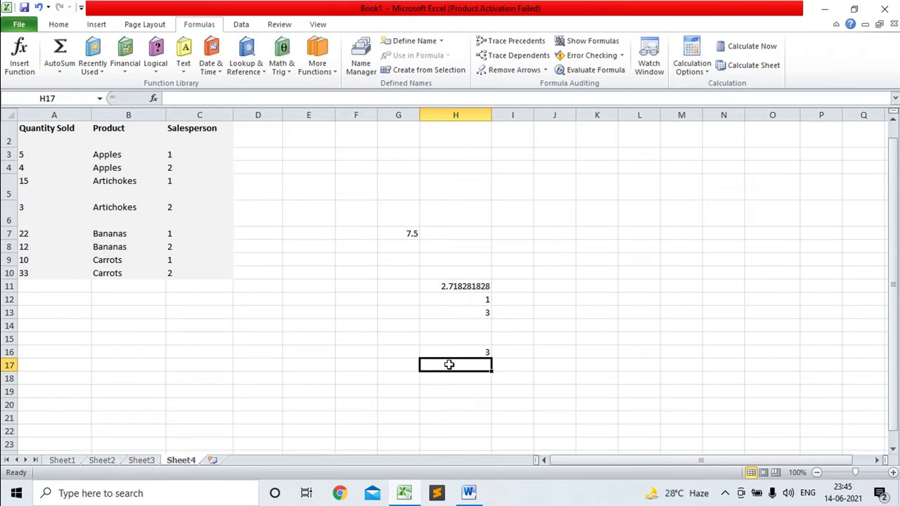
{"action": "type", "text": "=log"}
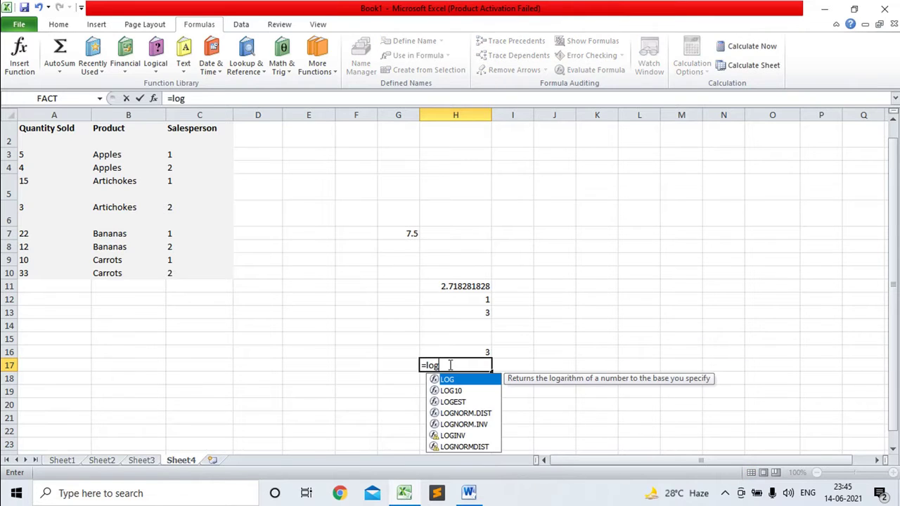
{"action": "type", "text": "(2"}
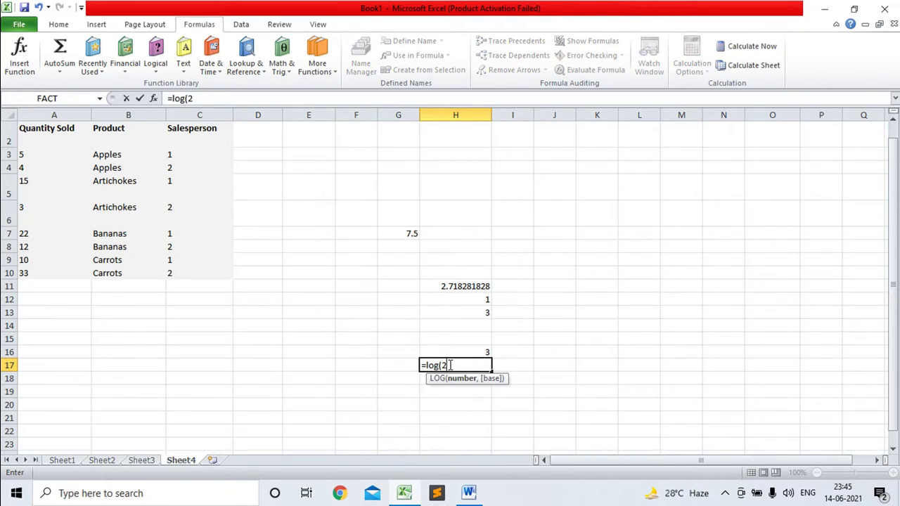
{"action": "type", "text": "7,"}
{"action": "type", "text": "3)"}
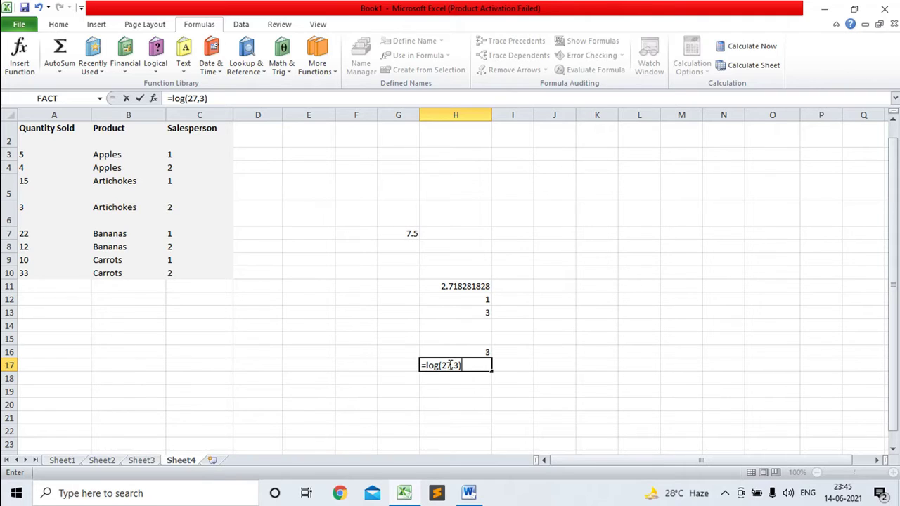
Enter =log(27,3) in H17 and =log(10000,10) in H18, returning 3 and 4.
{"action": "key", "text": "Return"}
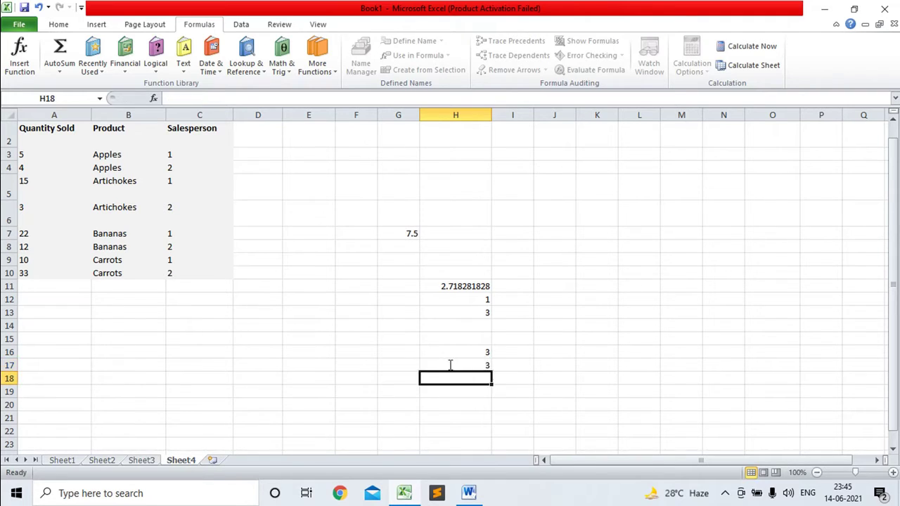
{"action": "type", "text": "="}
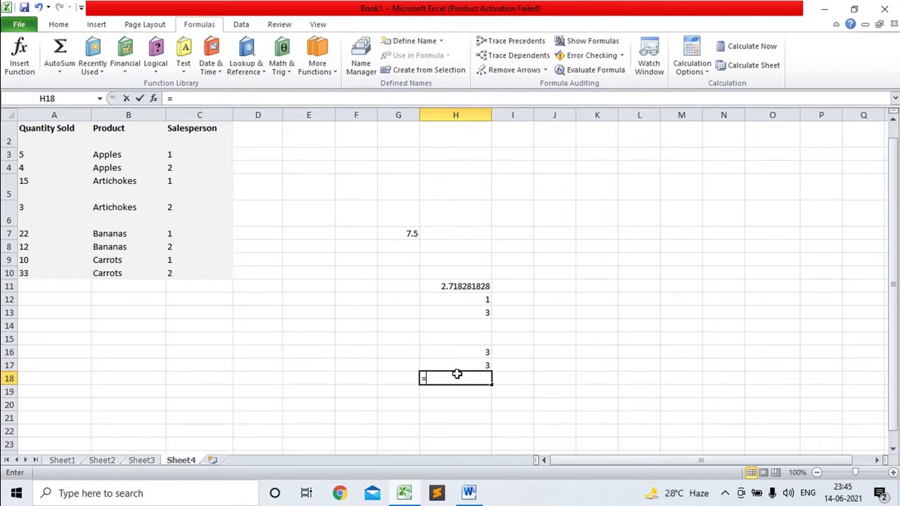
{"action": "type", "text": "log"}
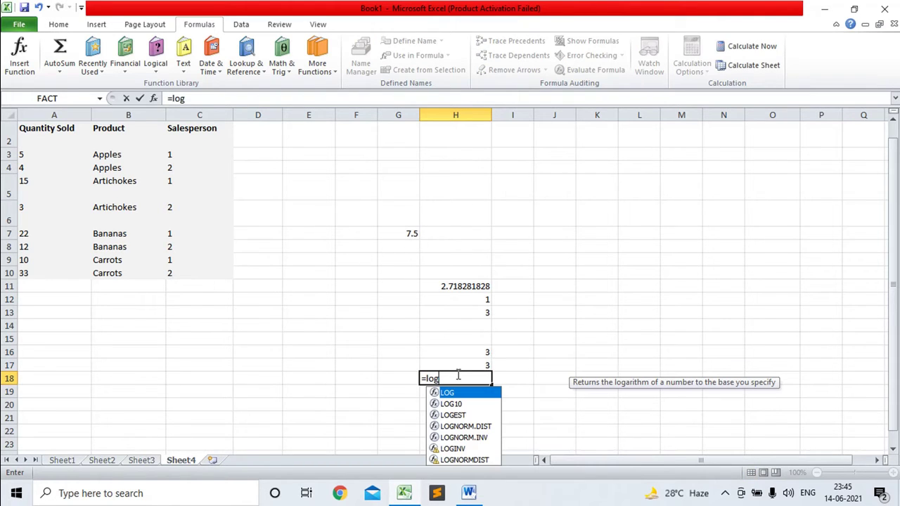
{"action": "type", "text": "(100"}
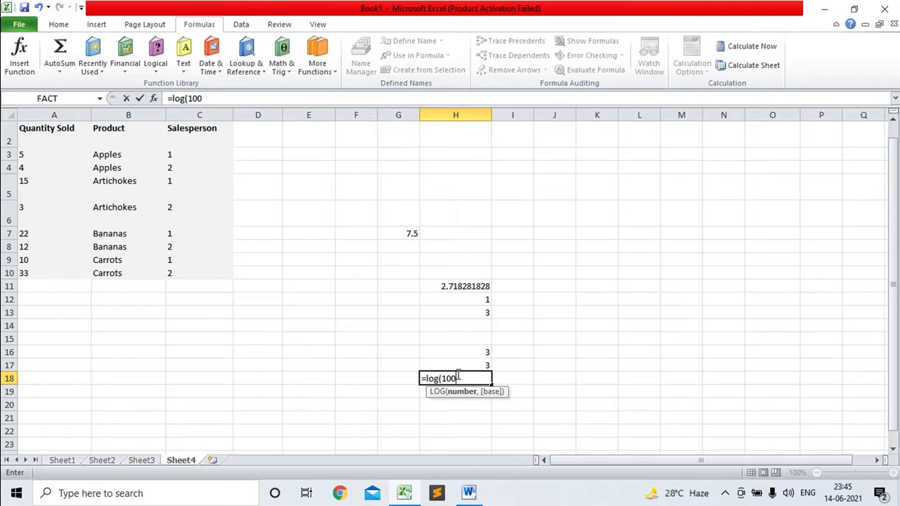
{"action": "type", "text": "00,1"}
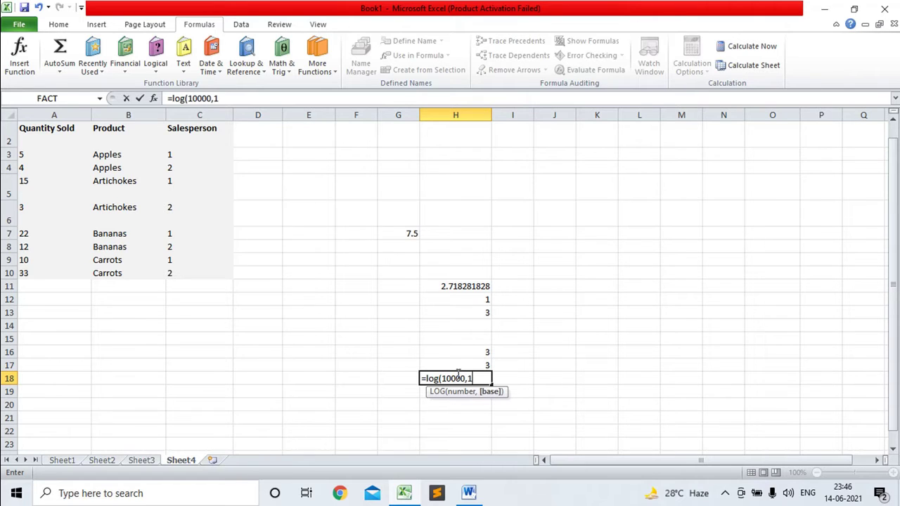
{"action": "type", "text": "0)"}
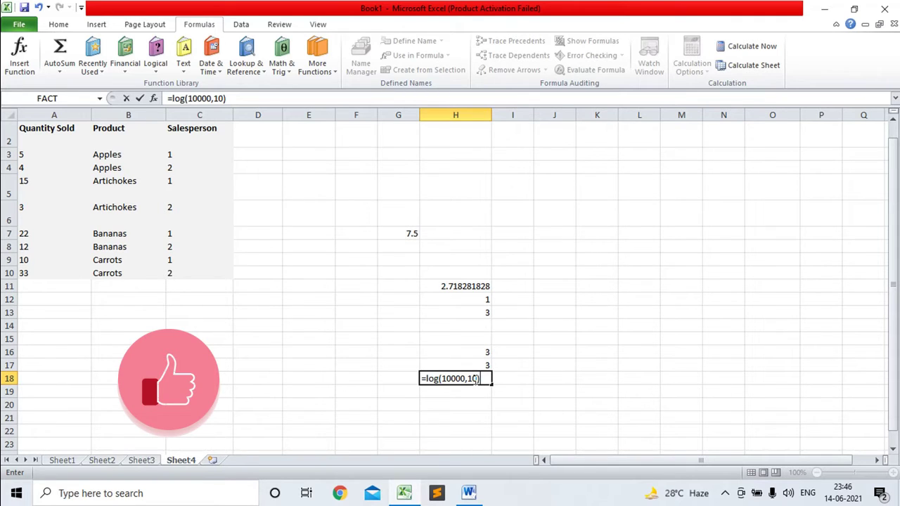
{"action": "key", "text": "Return"}
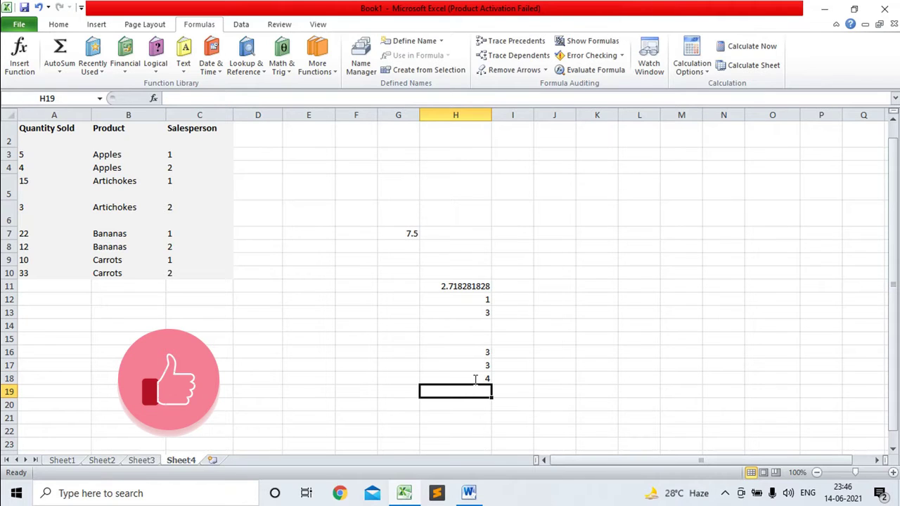
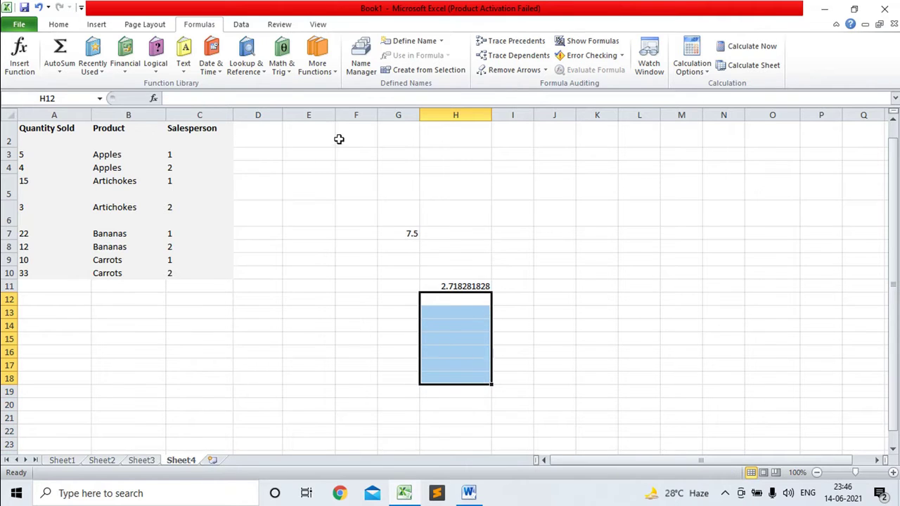
Browse the Math & Trig function list from cell F5 without inserting any function.
{"action": "left_click", "coordinate": [360, 180]}
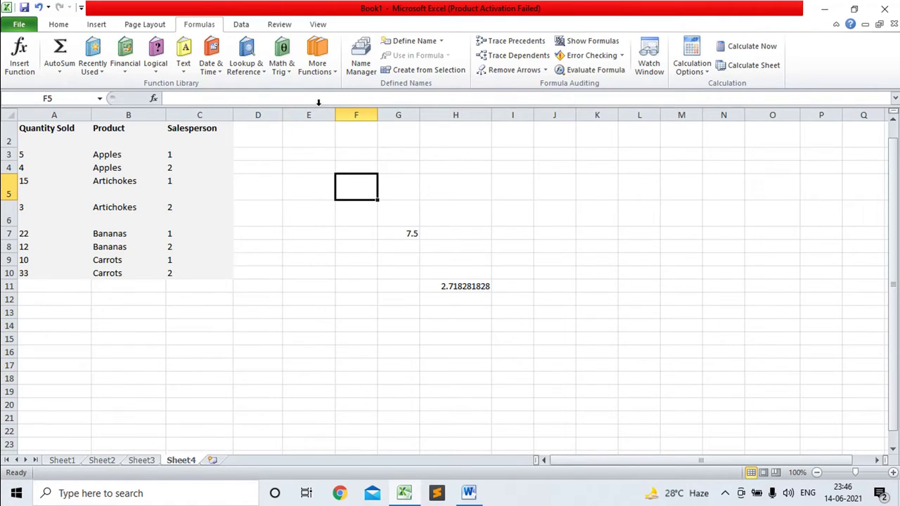
{"action": "left_click", "coordinate": [288, 71]}
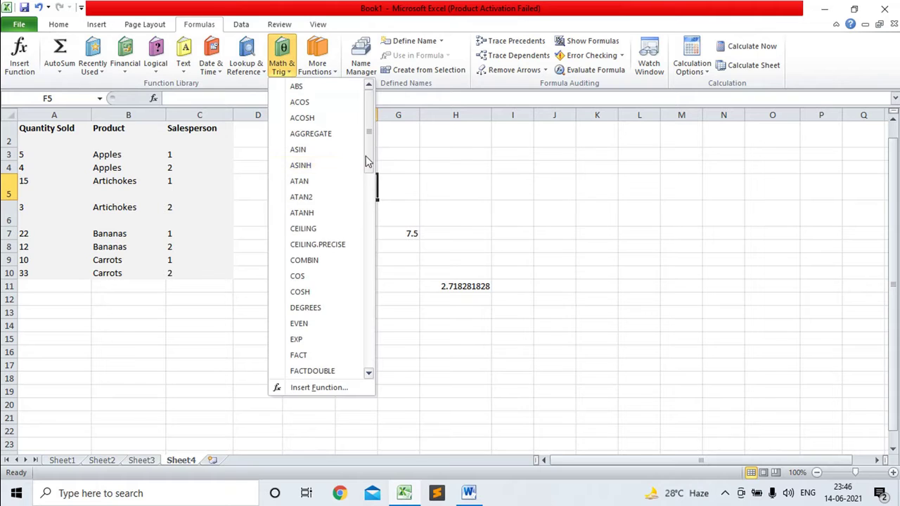
{"action": "left_click_drag", "start_coordinate": [368, 160], "coordinate": [370, 236]}
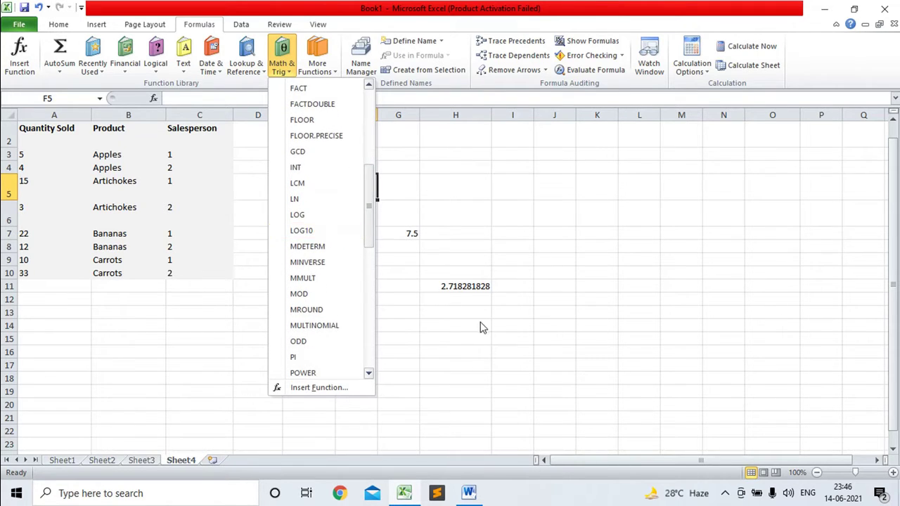
{"action": "left_click", "coordinate": [462, 310]}
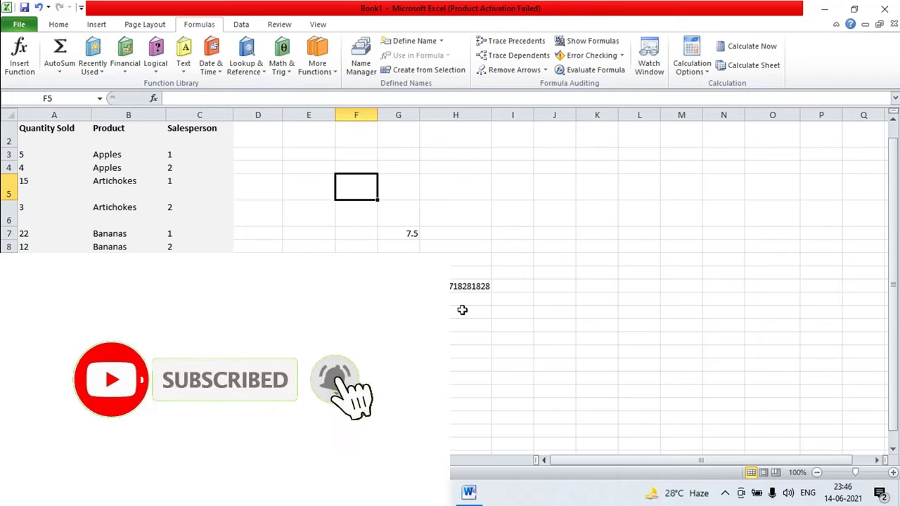
{"action": "type", "text": "="}
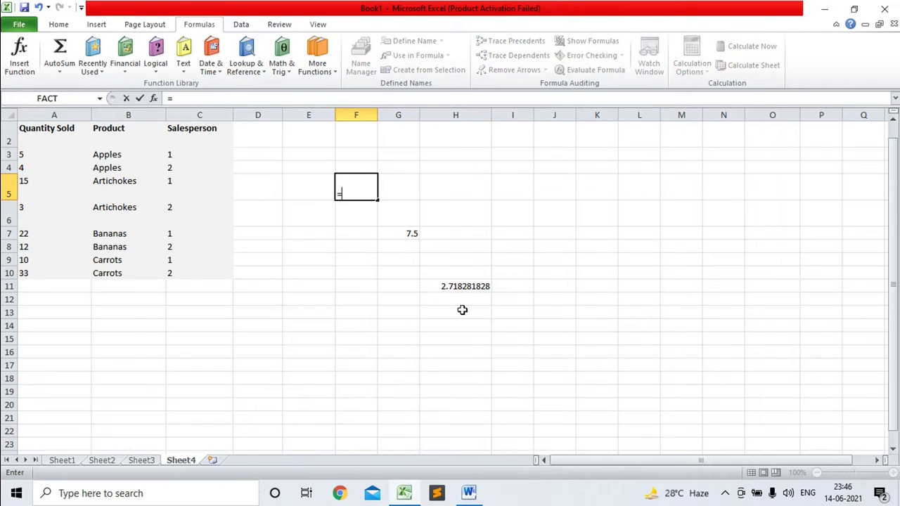
{"action": "key", "text": "BackSpace"}
Enter =LOG10(10000), =LOG10(.1) and =LOG10(.001) in H13:H15, giving 4, -1 and -3.
{"action": "left_click", "coordinate": [454, 311]}
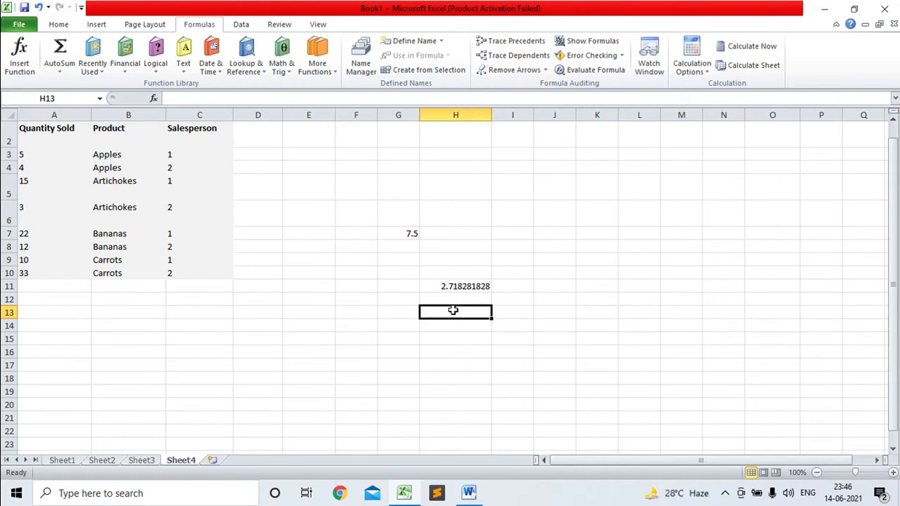
{"action": "type", "text": "=log"}
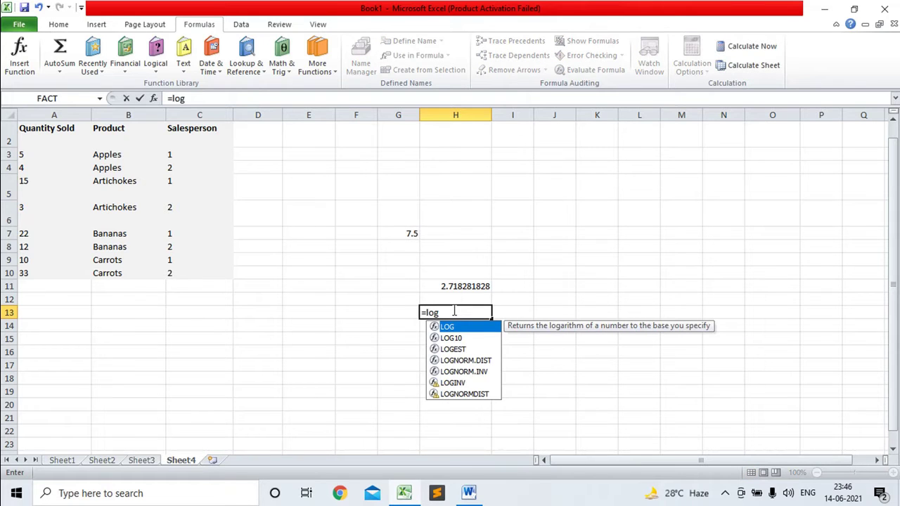
{"action": "type", "text": "10("}
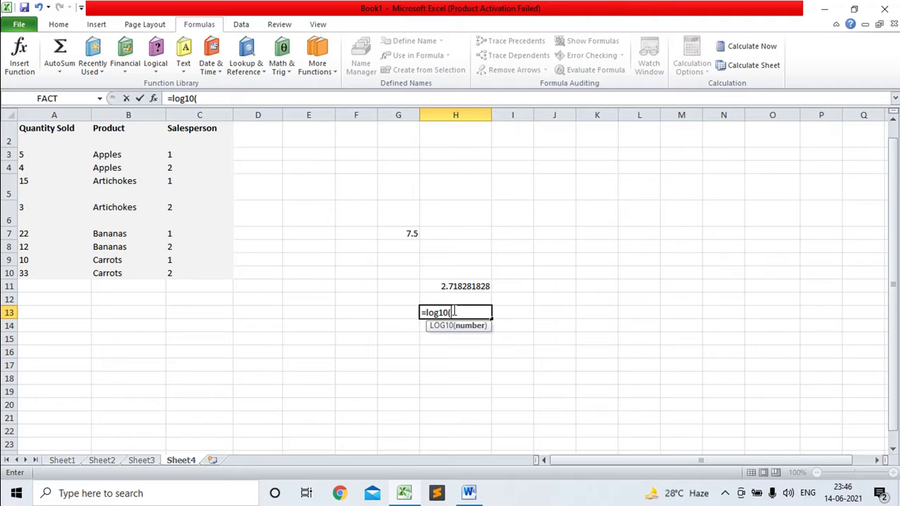
{"action": "type", "text": "10000"}
{"action": "type", "text": ")"}
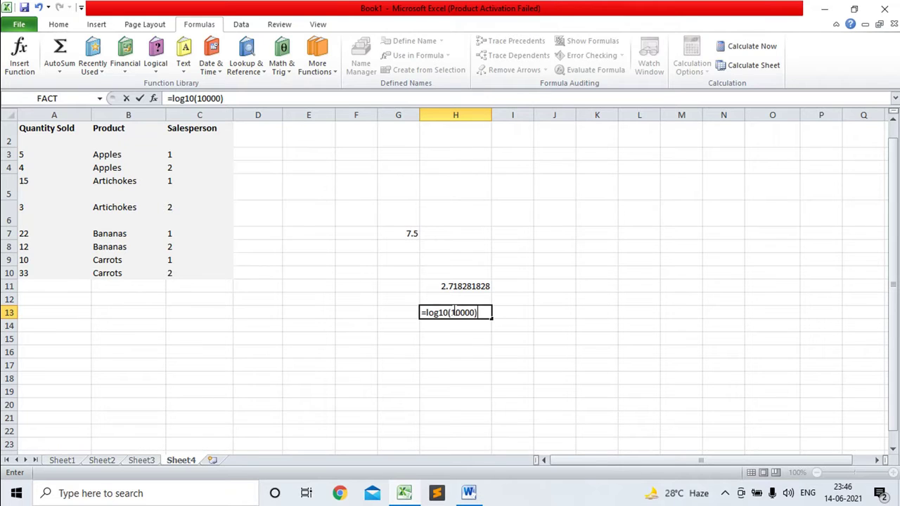
{"action": "key", "text": "Return"}
{"action": "type", "text": "="}
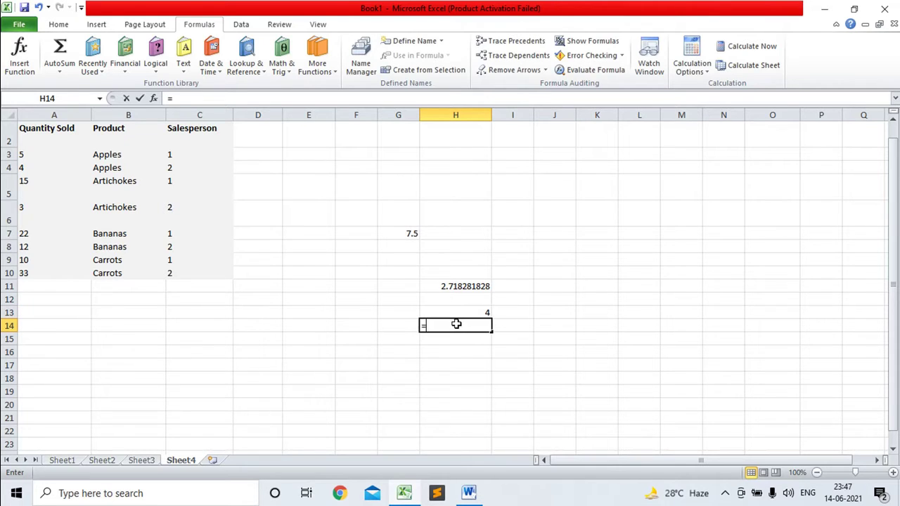
{"action": "type", "text": "log"}
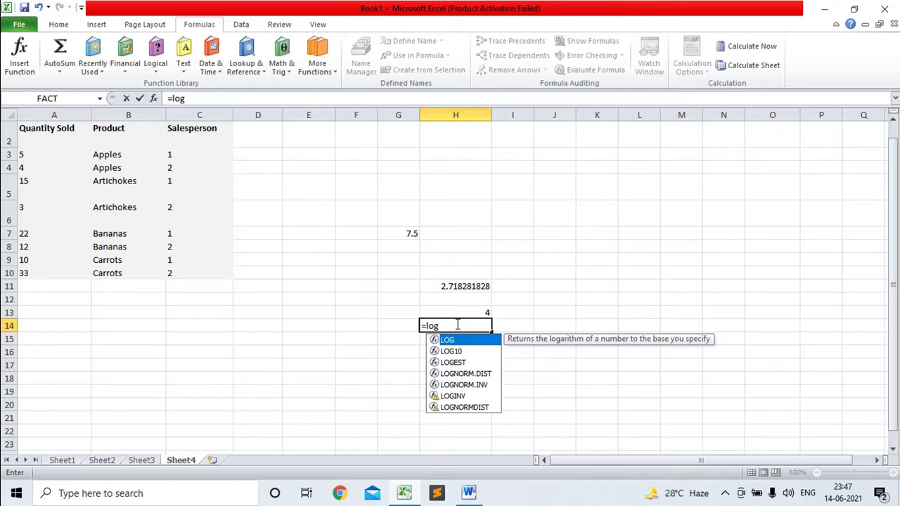
{"action": "type", "text": "("}
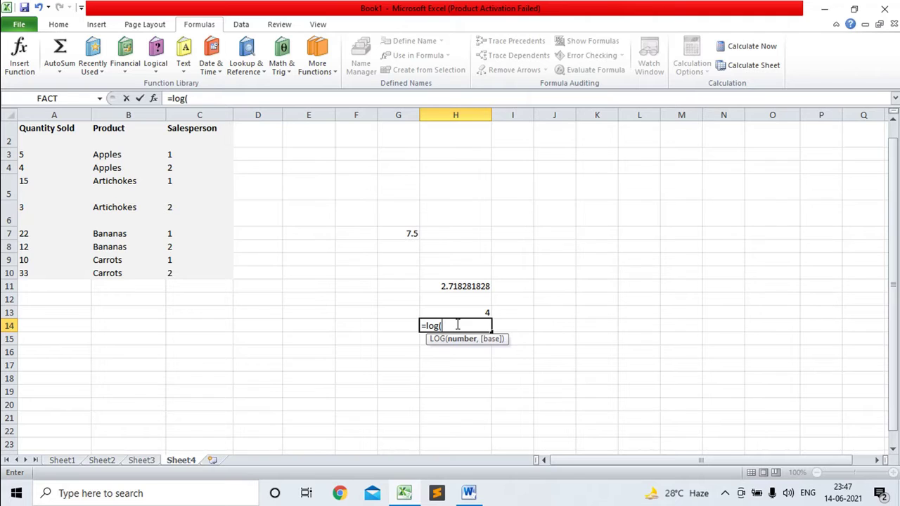
{"action": "key", "text": "BackSpace"}
{"action": "type", "text": "10"}
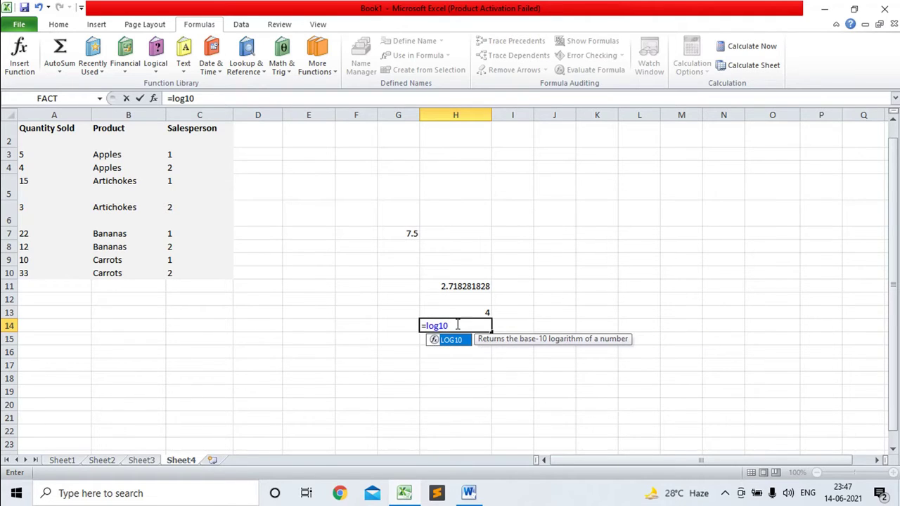
{"action": "type", "text": "(.1"}
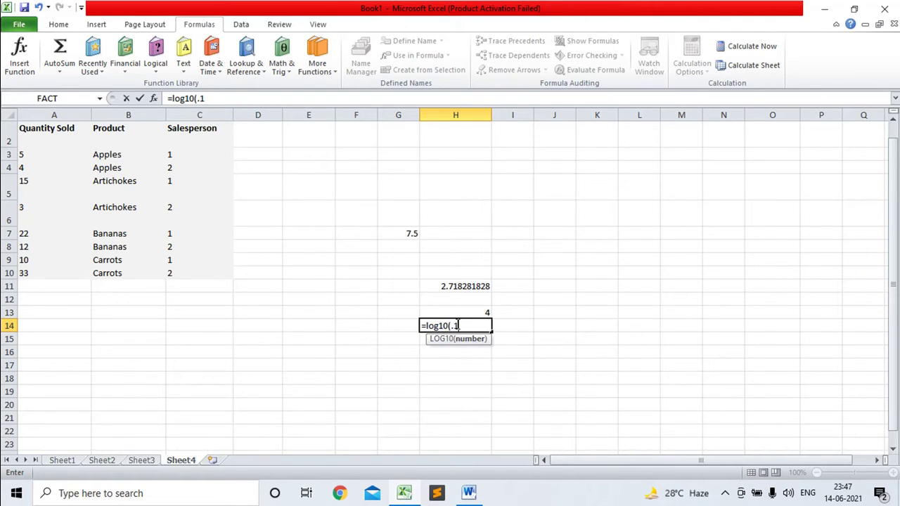
{"action": "type", "text": ")"}
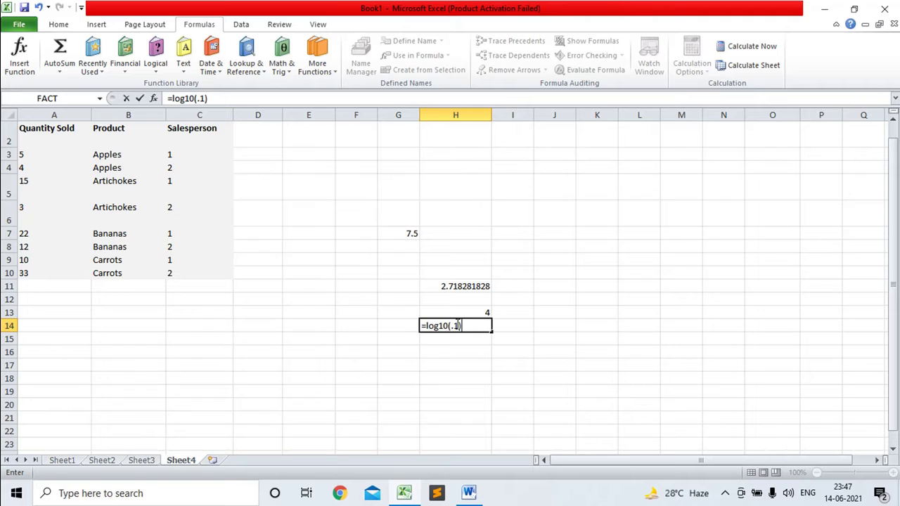
{"action": "key", "text": "Return"}
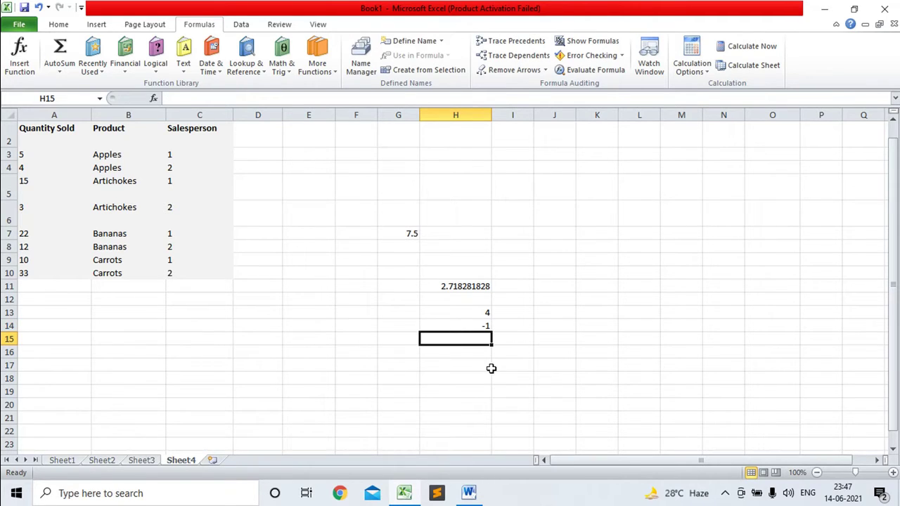
{"action": "type", "text": "=l"}
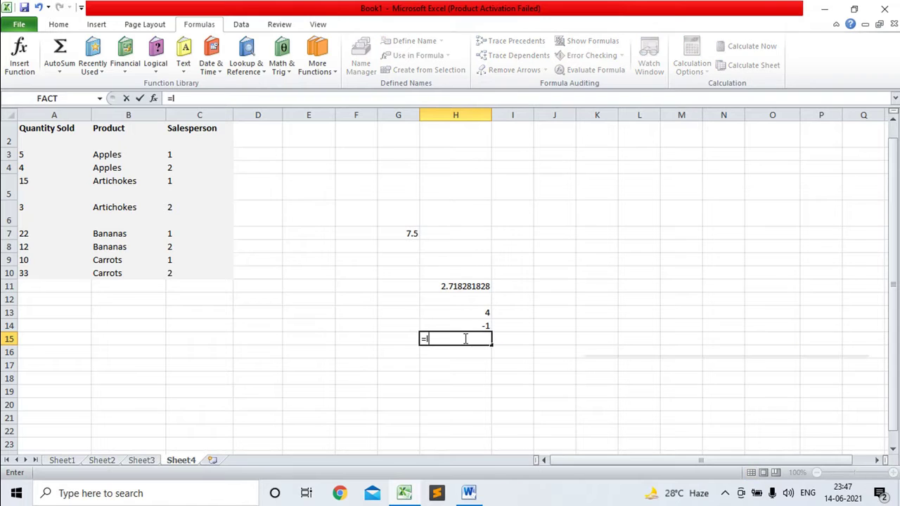
{"action": "type", "text": "og1"}
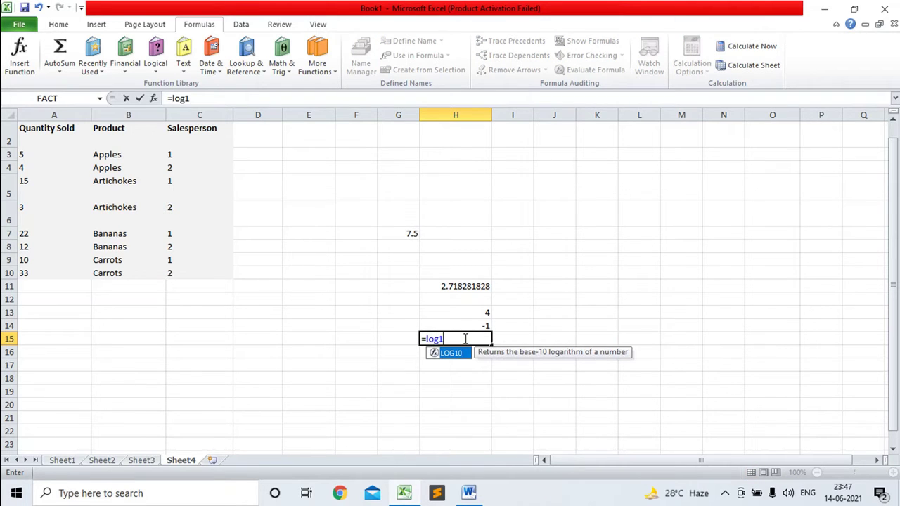
{"action": "type", "text": "0("}
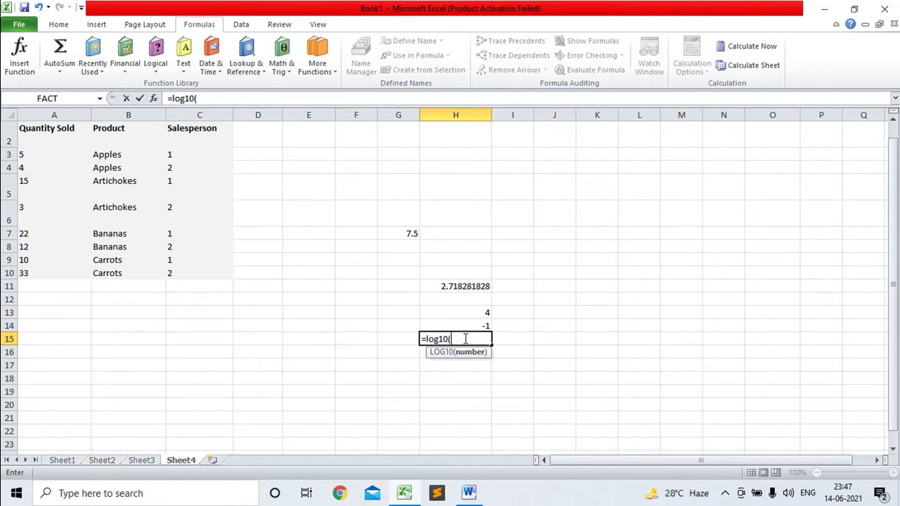
{"action": "type", "text": "."}
{"action": "type", "text": "001"}
{"action": "type", "text": ")"}
{"action": "key", "text": "Return"}
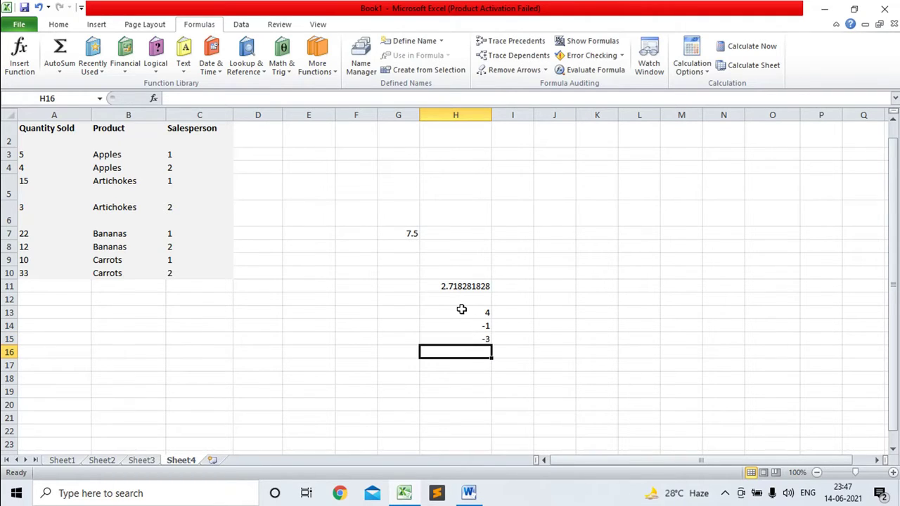
Clear the logarithm results from H10:H15.
{"action": "left_click_drag", "start_coordinate": [454, 270], "coordinate": [459, 338]}
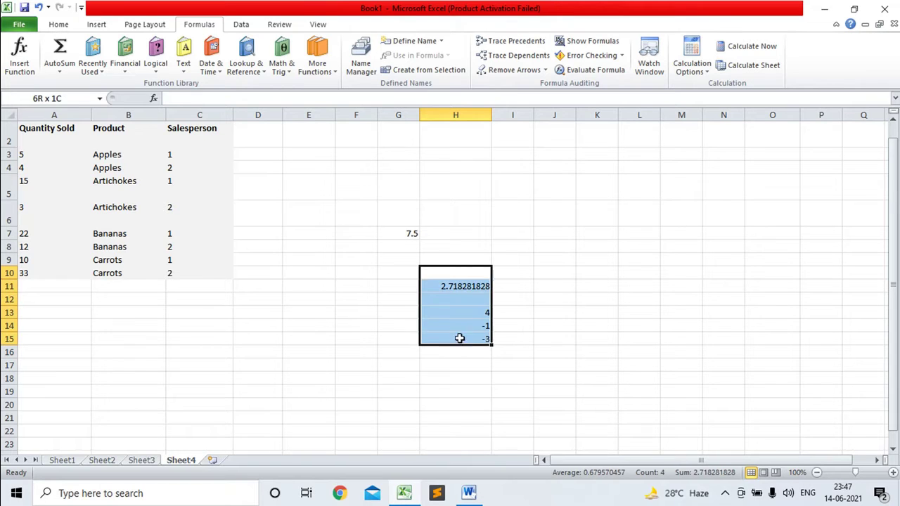
{"action": "key", "text": "Delete"}
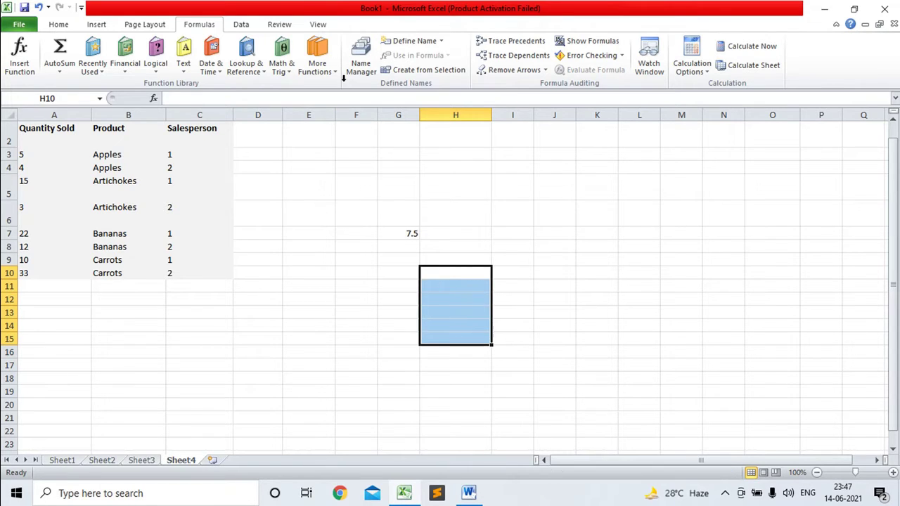
{"action": "left_click", "coordinate": [381, 206]}
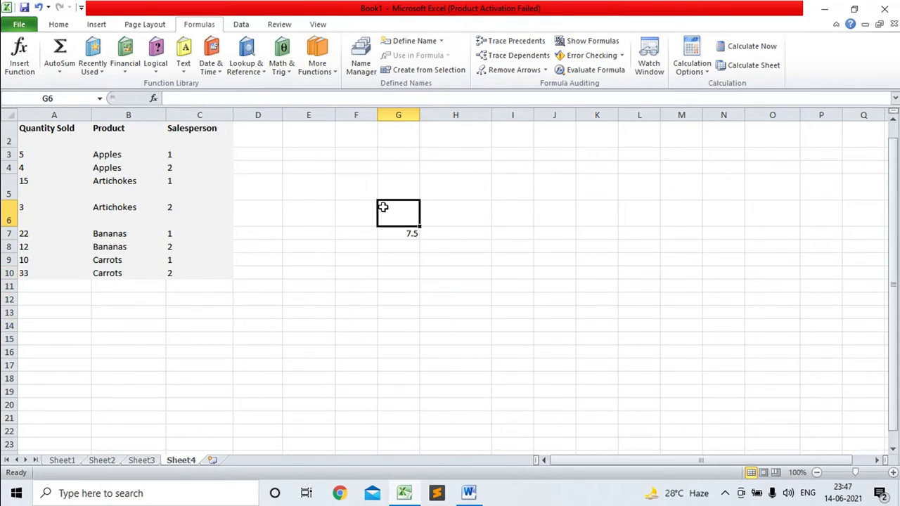
Browse the Math & Trig function list again without choosing a function.
{"action": "left_click", "coordinate": [288, 70]}
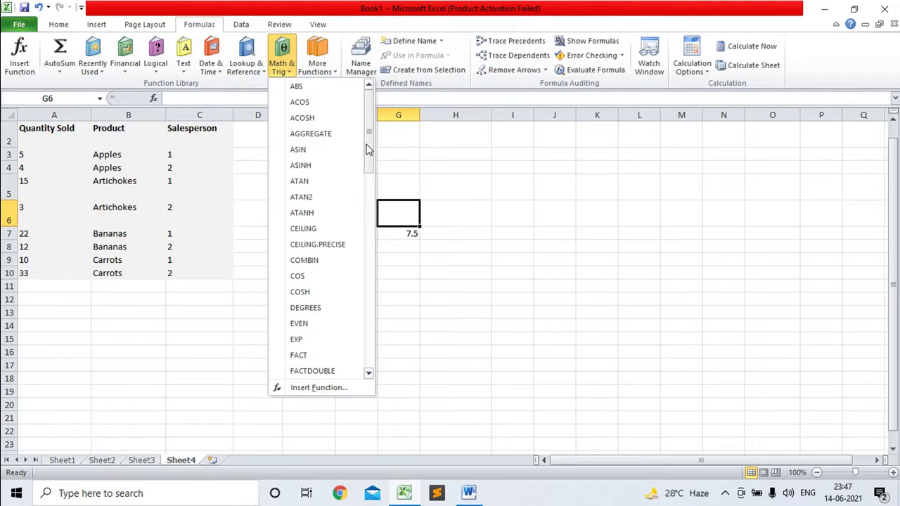
{"action": "mouse_move", "coordinate": [368, 149]}
{"action": "left_mouse_down"}
{"action": "mouse_move", "coordinate": [378, 213]}
{"action": "mouse_move", "coordinate": [369, 180]}
{"action": "mouse_move", "coordinate": [370, 232]}
{"action": "left_mouse_up"}
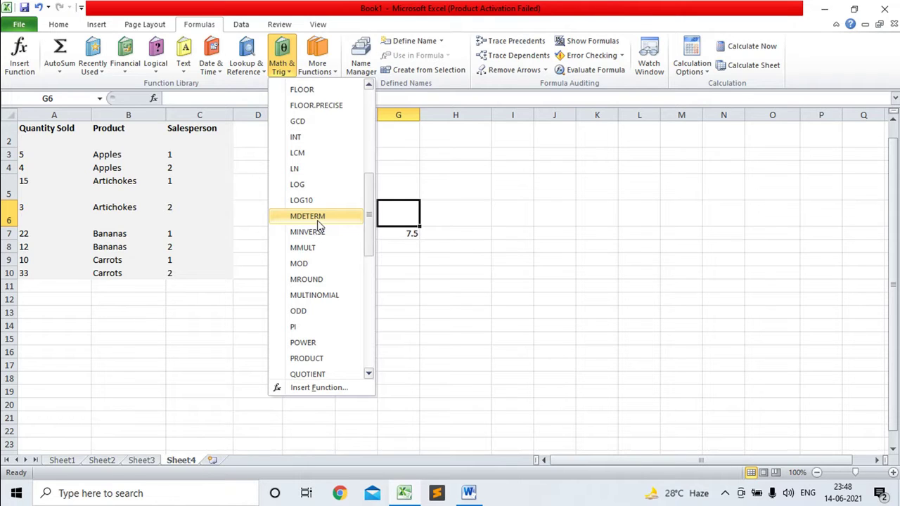
{"action": "left_click", "coordinate": [448, 261]}
Start an =mde formula in H9, then erase it so the cell is empty.
{"action": "left_click", "coordinate": [448, 261]}
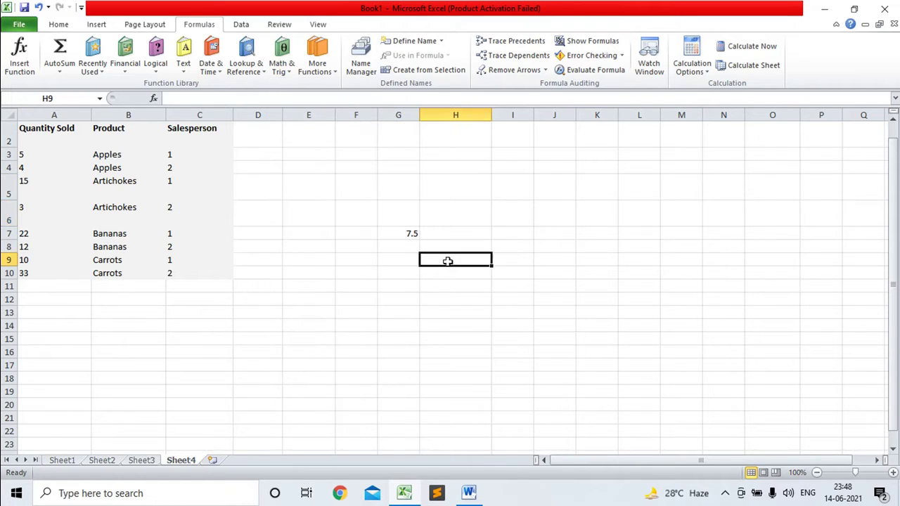
{"action": "type", "text": "=md"}
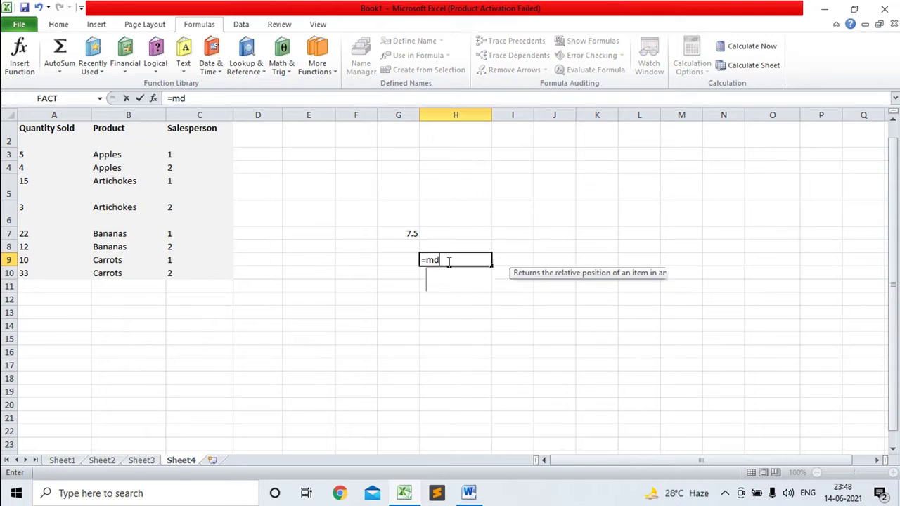
{"action": "type", "text": "e"}
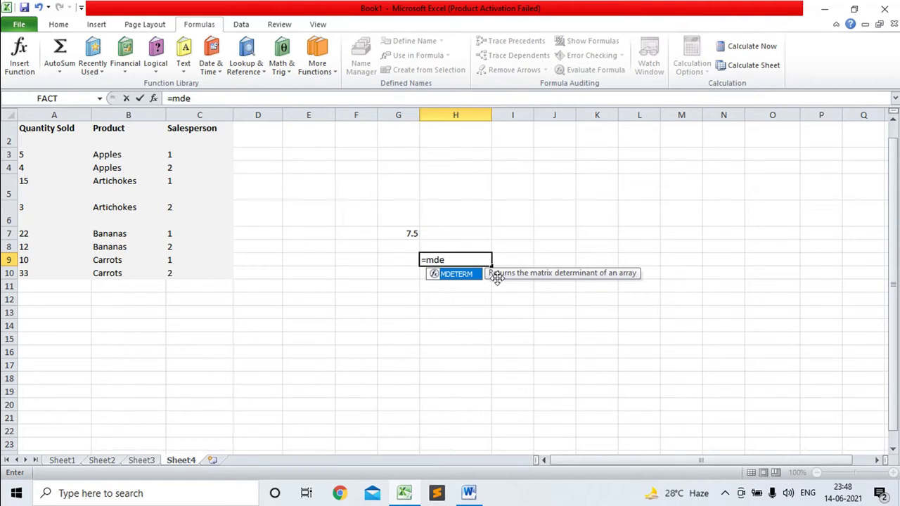
{"action": "key", "text": "BackSpace"}
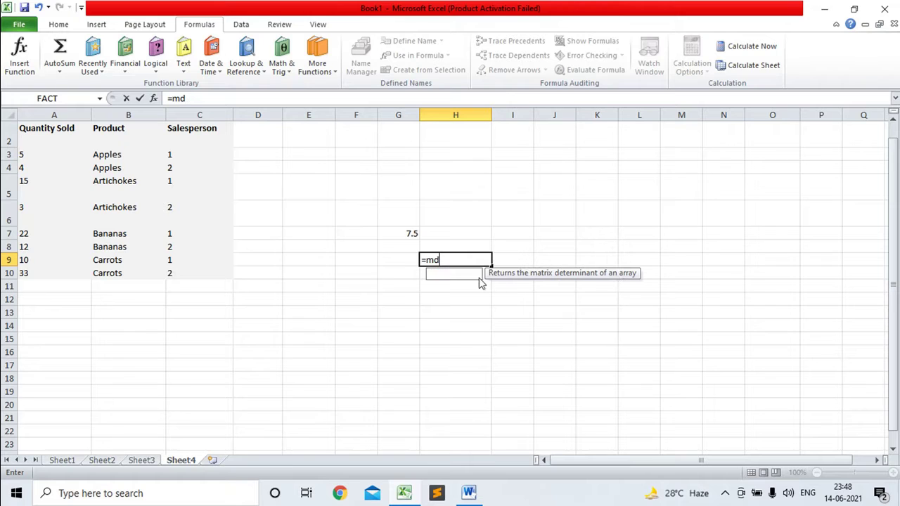
{"action": "key", "text": "BackSpace"}
{"action": "key", "text": "BackSpace"}
{"action": "key", "text": "BackSpace"}
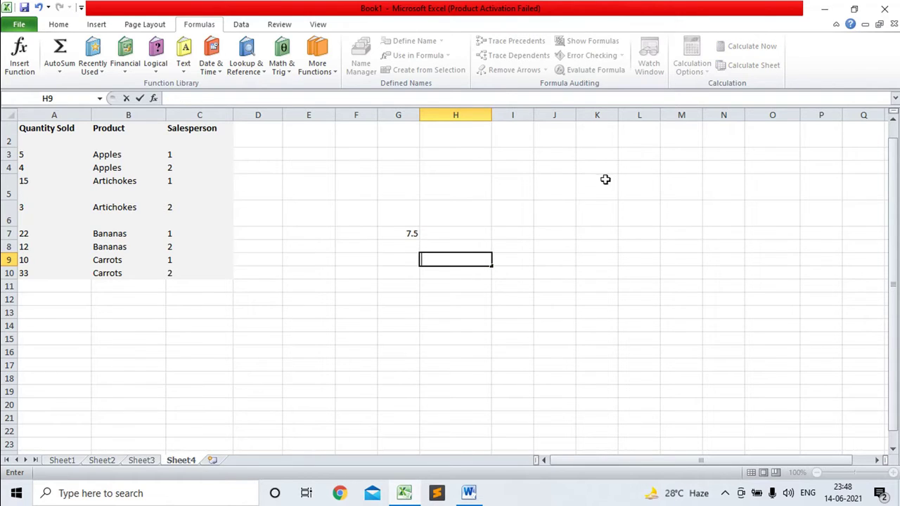
Fill K8:L9 with the 2x2 matrix 1, 2 over 3, 4.
{"action": "left_click", "coordinate": [601, 230]}
{"action": "left_click", "coordinate": [596, 249]}
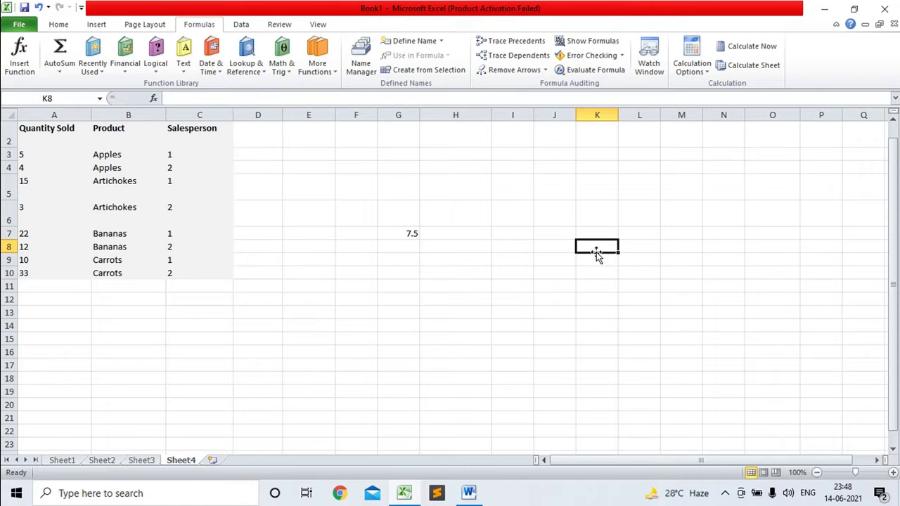
{"action": "type", "text": "1"}
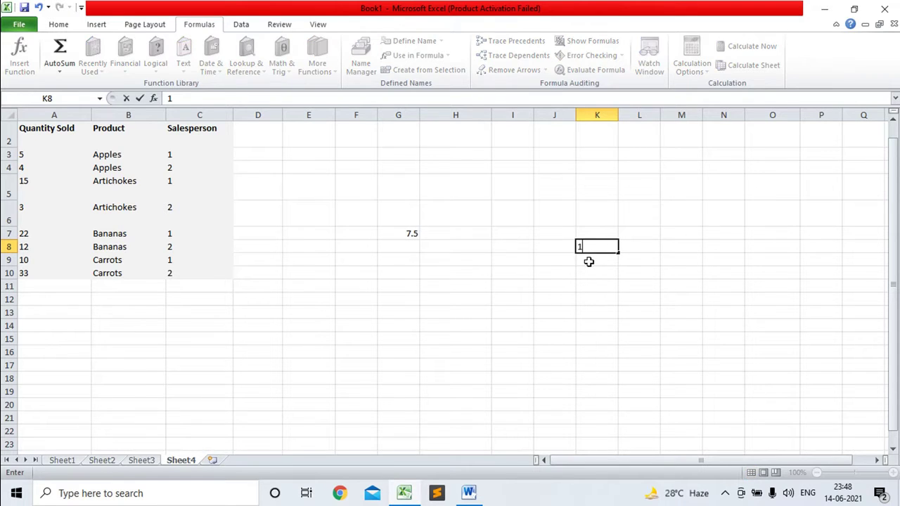
{"action": "left_click", "coordinate": [641, 244]}
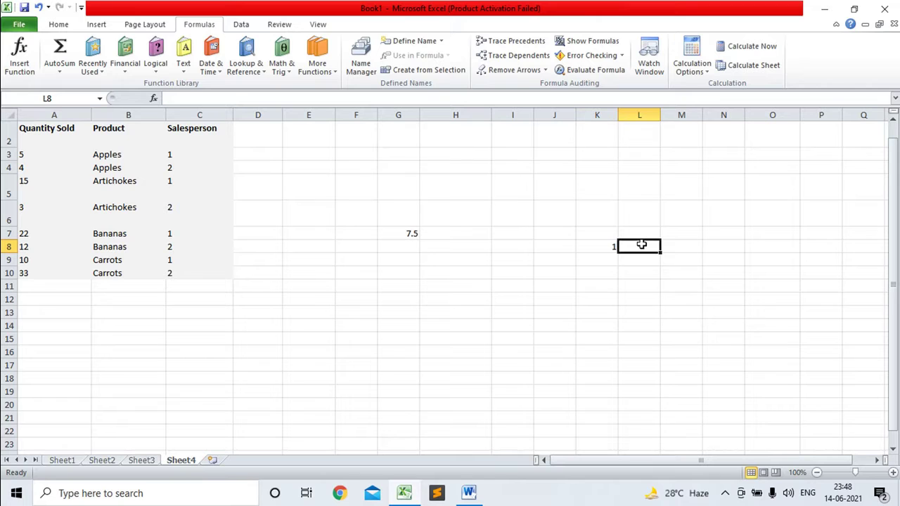
{"action": "type", "text": "2"}
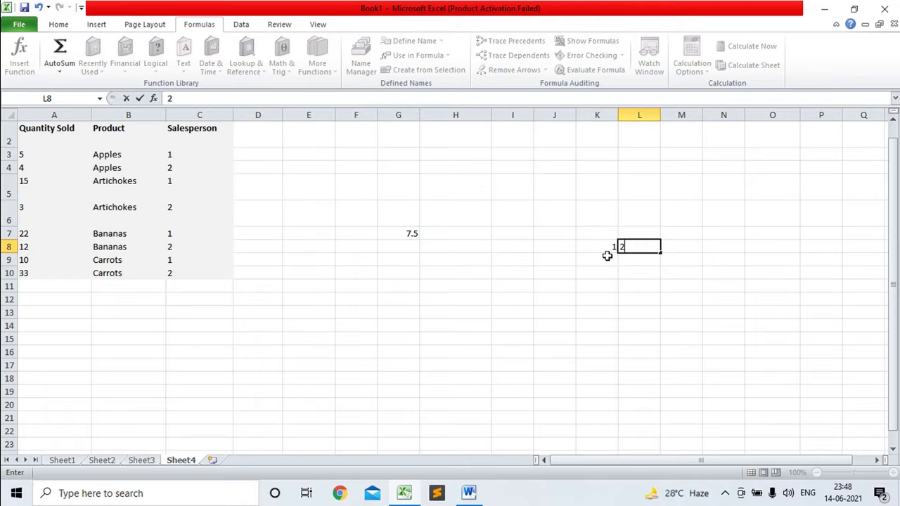
{"action": "left_click", "coordinate": [608, 256]}
{"action": "type", "text": "3"}
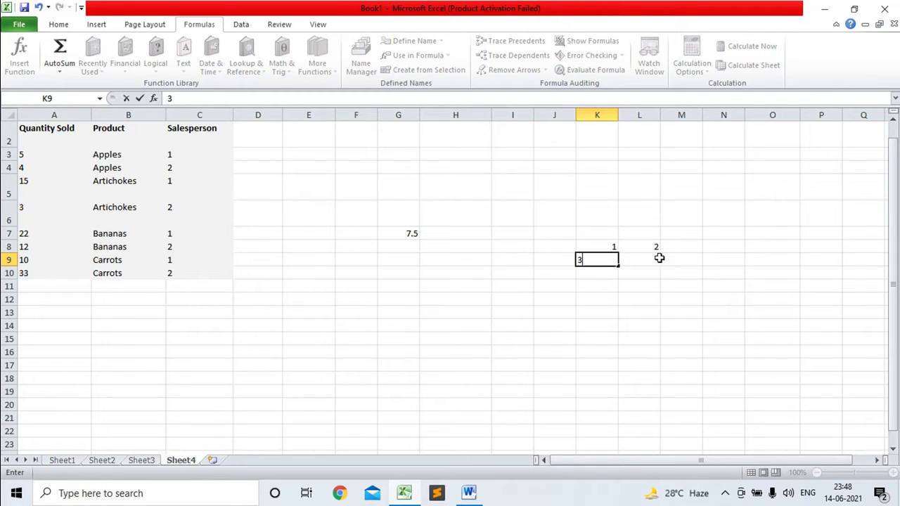
{"action": "left_click", "coordinate": [654, 258]}
{"action": "type", "text": "4"}
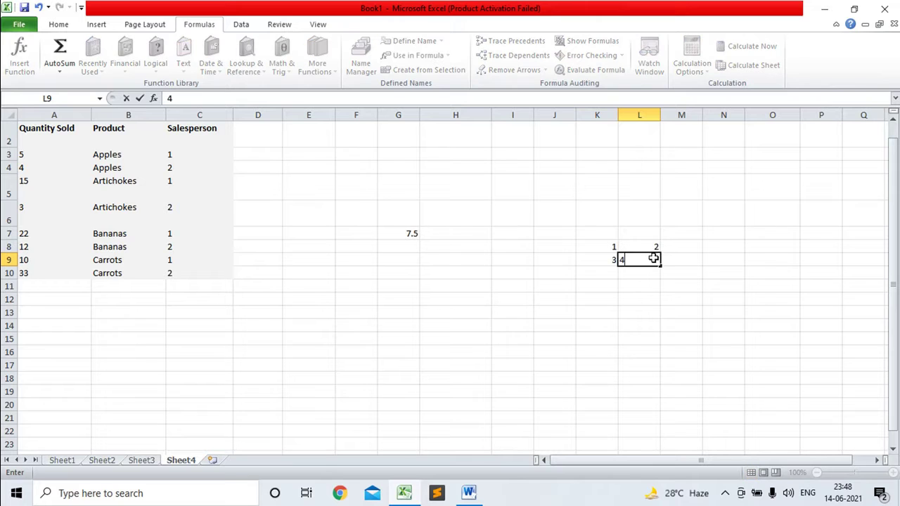
{"action": "left_click", "coordinate": [576, 278]}
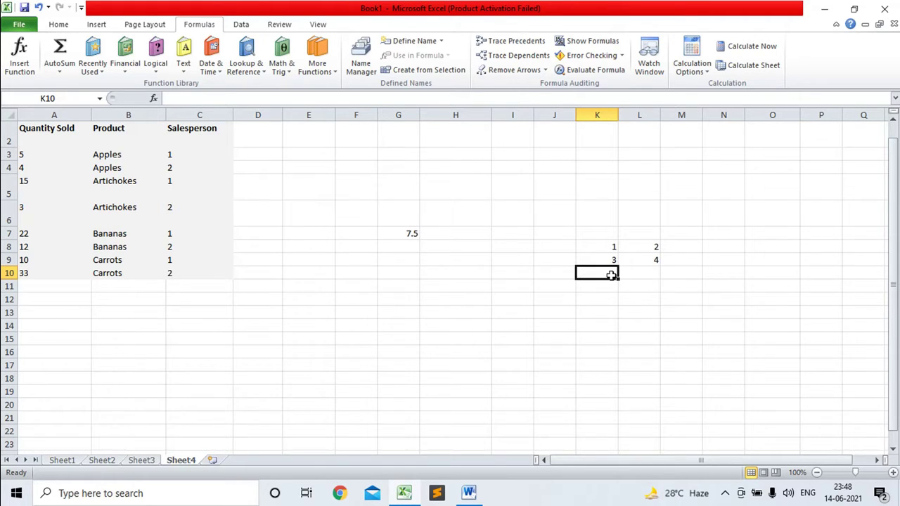
Note the expected determinant -2 in L11.
{"action": "left_click", "coordinate": [631, 288]}
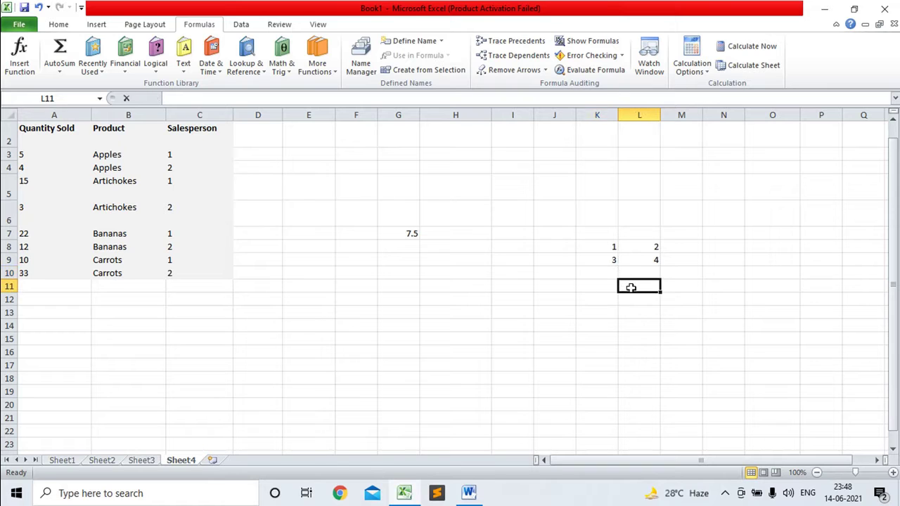
{"action": "type", "text": "-2"}
{"action": "left_click", "coordinate": [518, 289]}
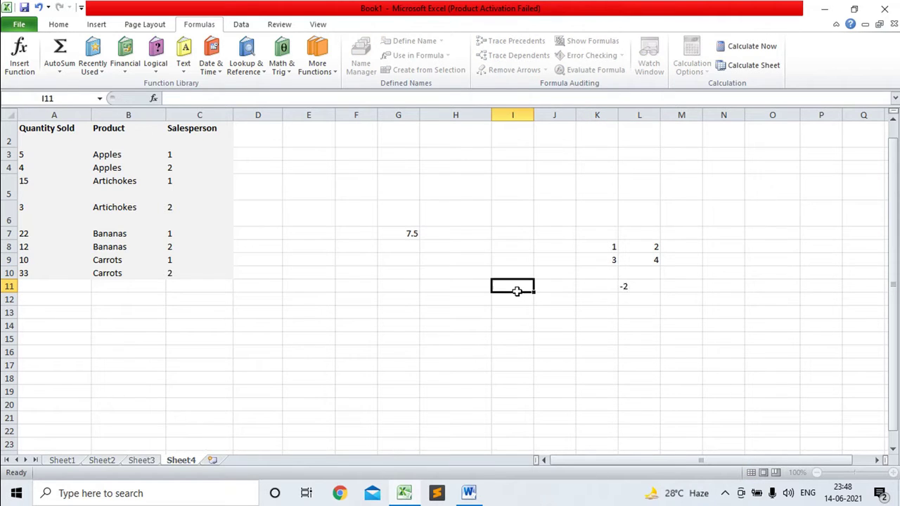
Enter =MDETERM(K8:L9) in I11, which returns -2.
{"action": "type", "text": "=m"}
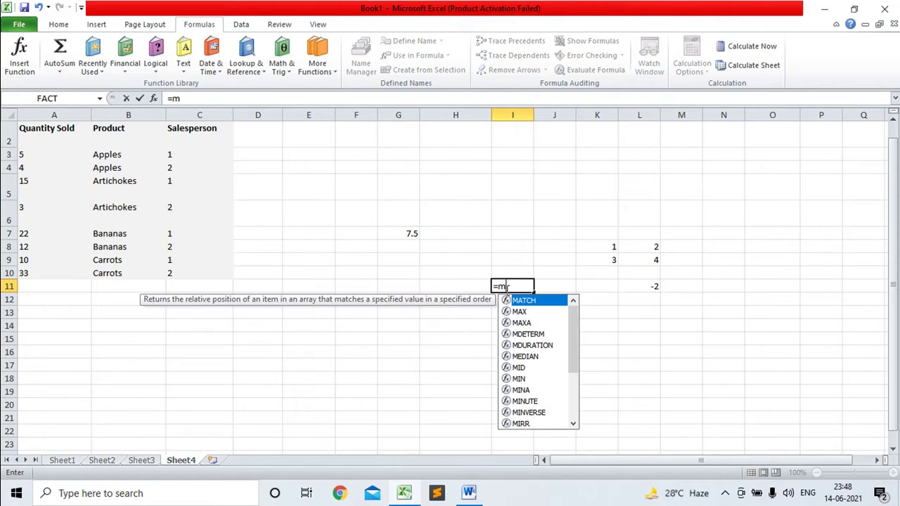
{"action": "type", "text": "de"}
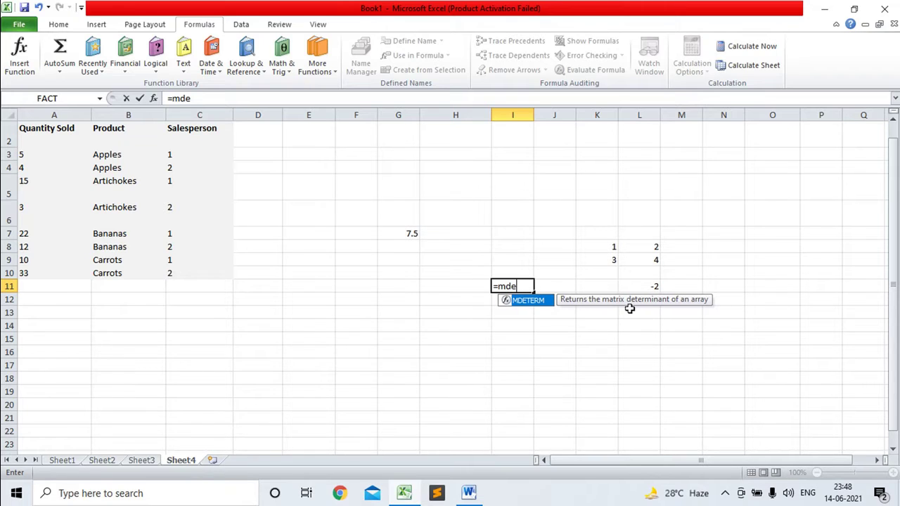
{"action": "double_click", "coordinate": [528, 301]}
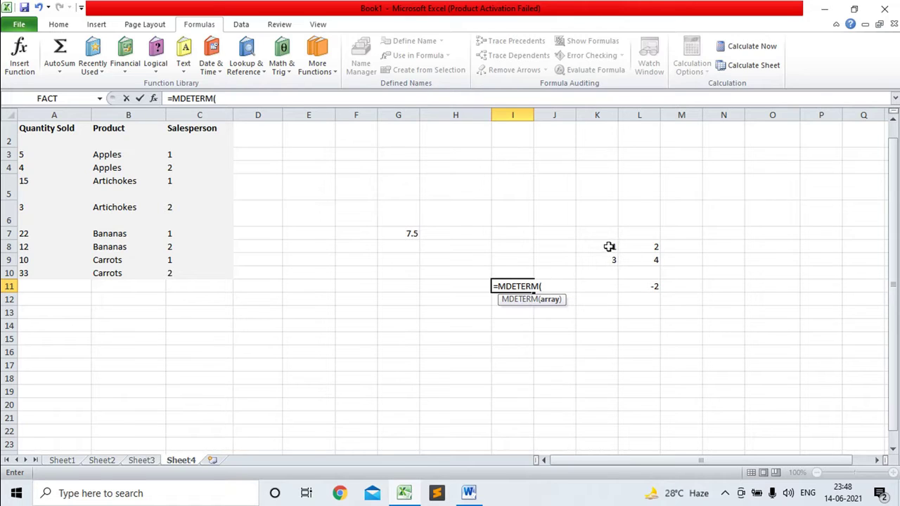
{"action": "left_click_drag", "start_coordinate": [609, 248], "coordinate": [647, 260]}
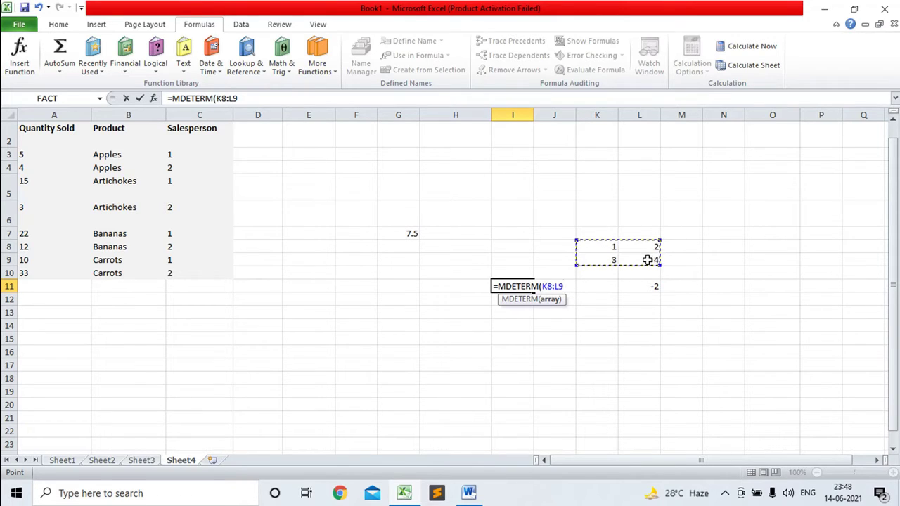
{"action": "type", "text": ")"}
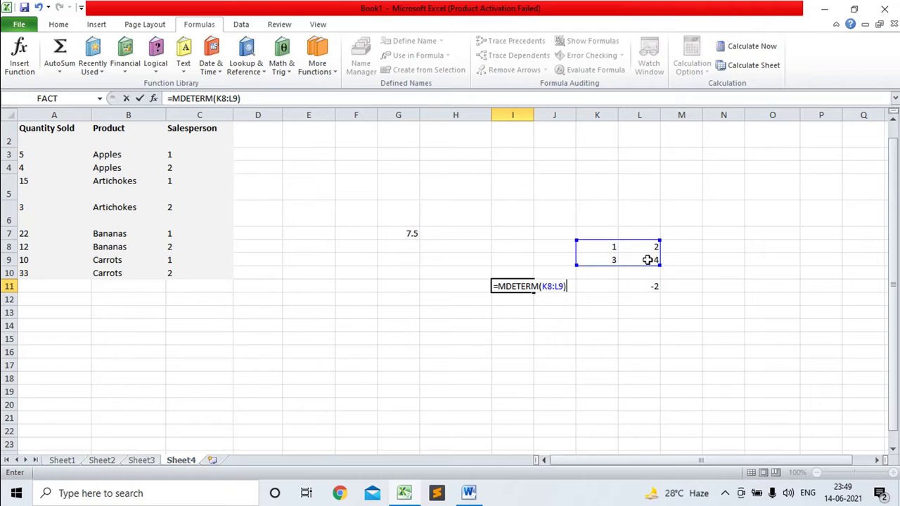
{"action": "key", "text": "Return"}
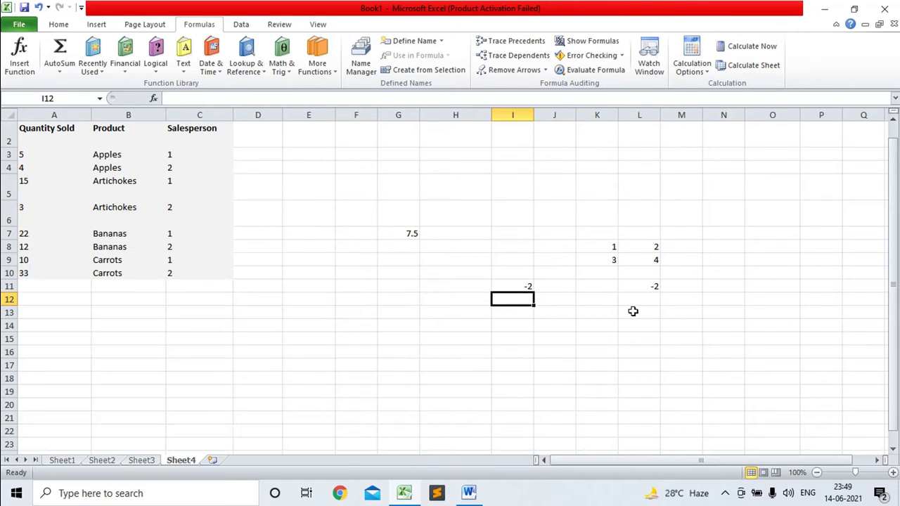
{"action": "left_click", "coordinate": [633, 311]}
Enter 1, 2, 3 down L13:L15, correcting the value in L14.
{"action": "type", "text": "1"}
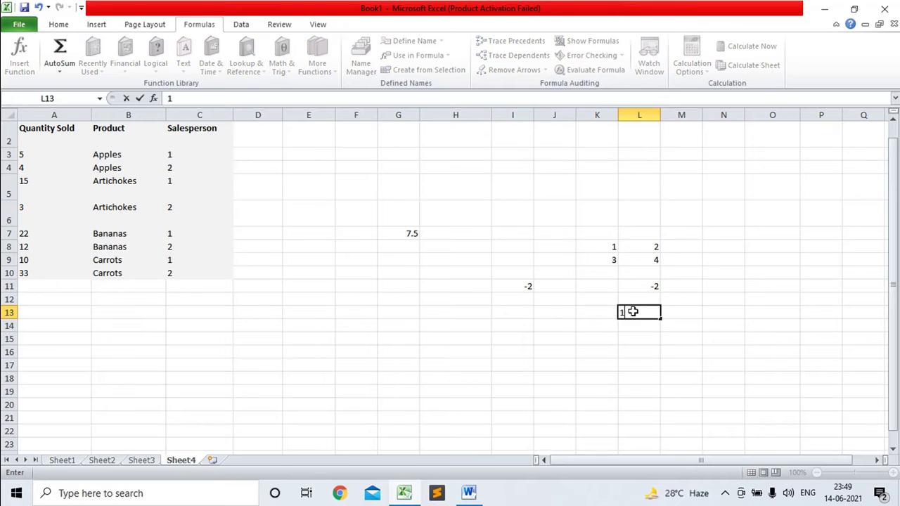
{"action": "key", "text": "Return"}
{"action": "type", "text": "2"}
{"action": "key", "text": "ctrl+Return"}
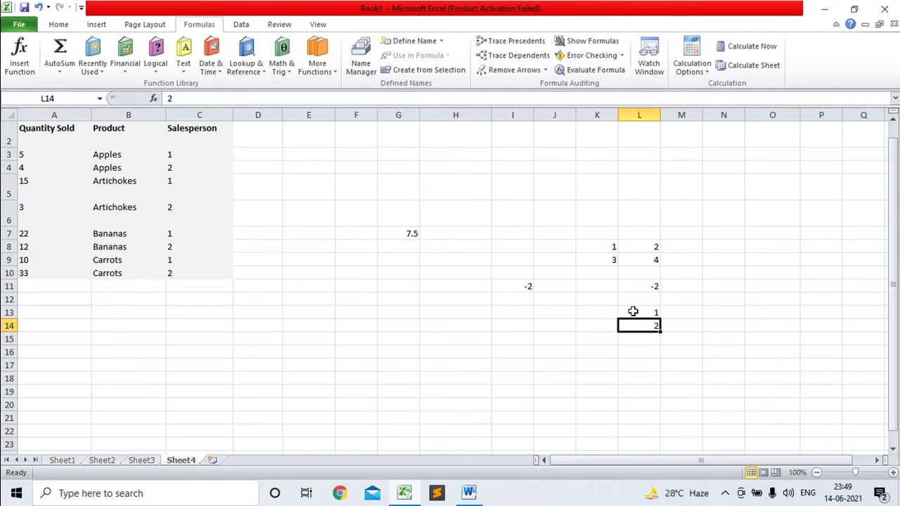
{"action": "type", "text": "3"}
{"action": "key", "text": "Return"}
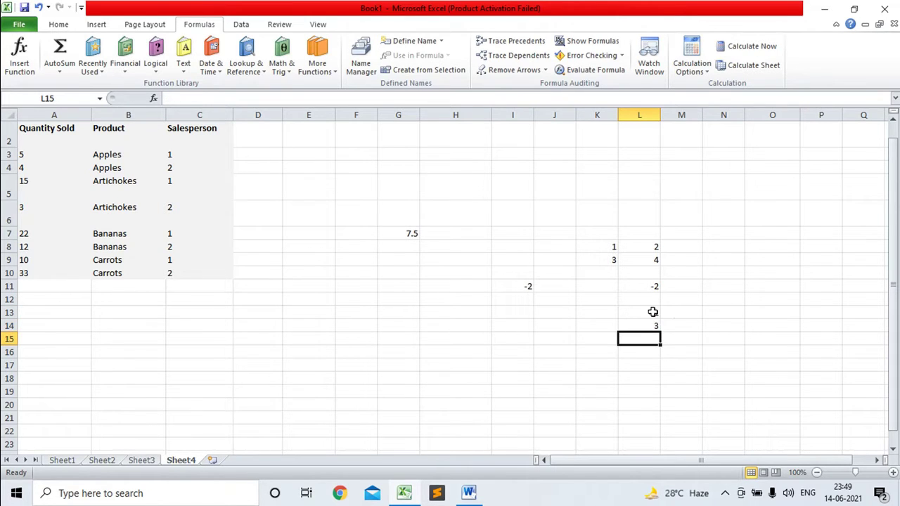
{"action": "left_click", "coordinate": [656, 327]}
{"action": "type", "text": "2"}
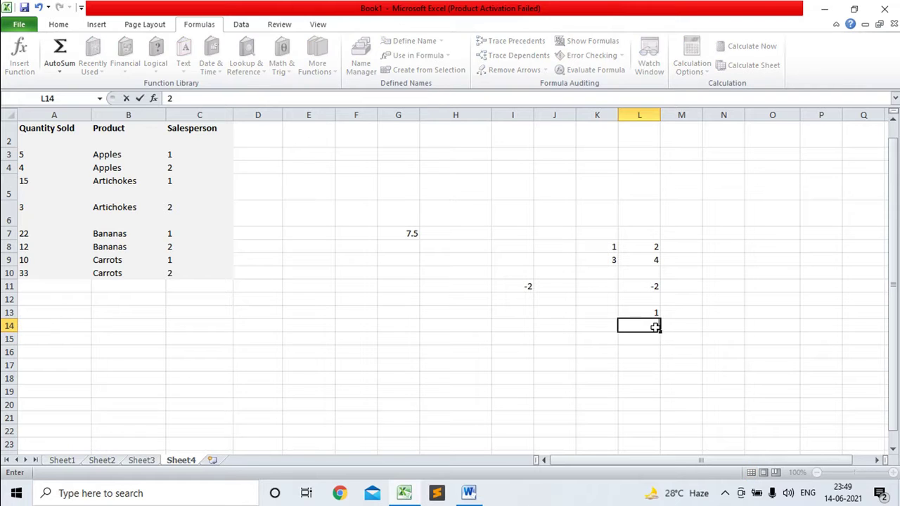
{"action": "key", "text": "Return"}
{"action": "type", "text": "3"}
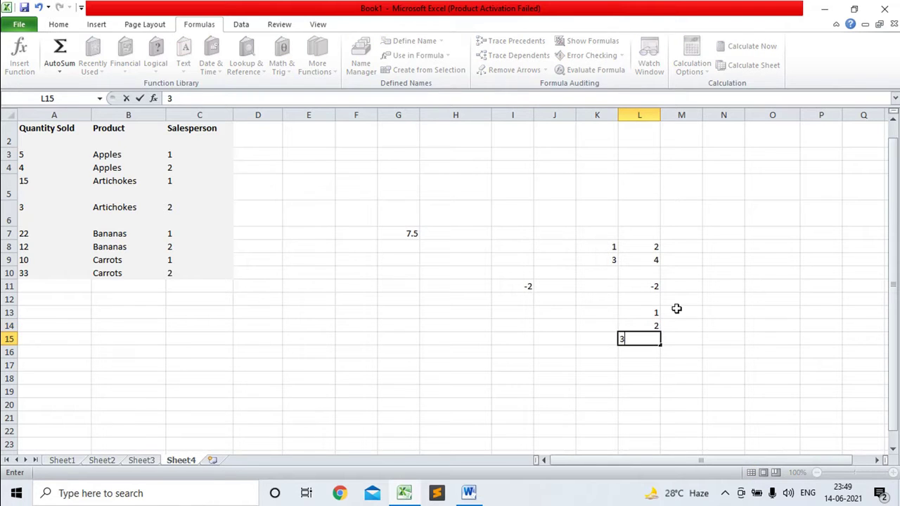
{"action": "left_click", "coordinate": [677, 310]}
Enter 4, 5, 6 down M13:M15.
{"action": "type", "text": "4"}
{"action": "key", "text": "Return"}
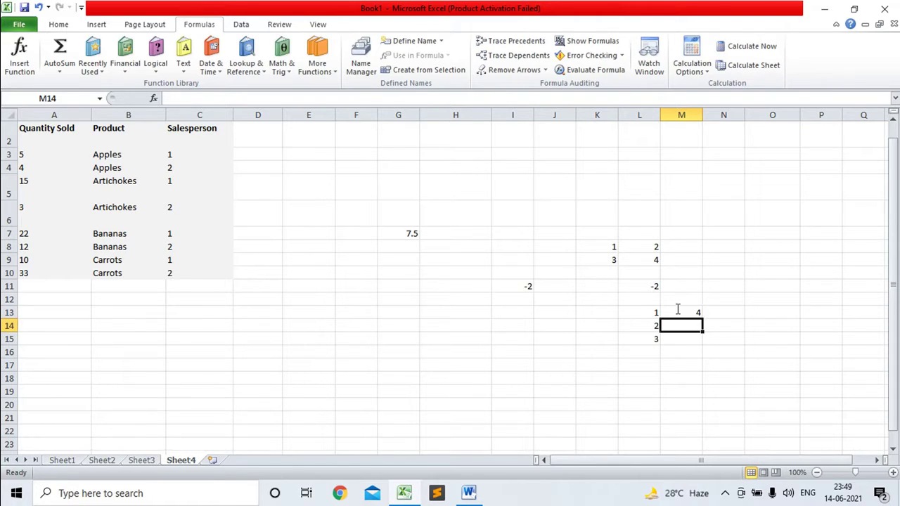
{"action": "type", "text": "5"}
{"action": "key", "text": "Return"}
{"action": "type", "text": "6"}
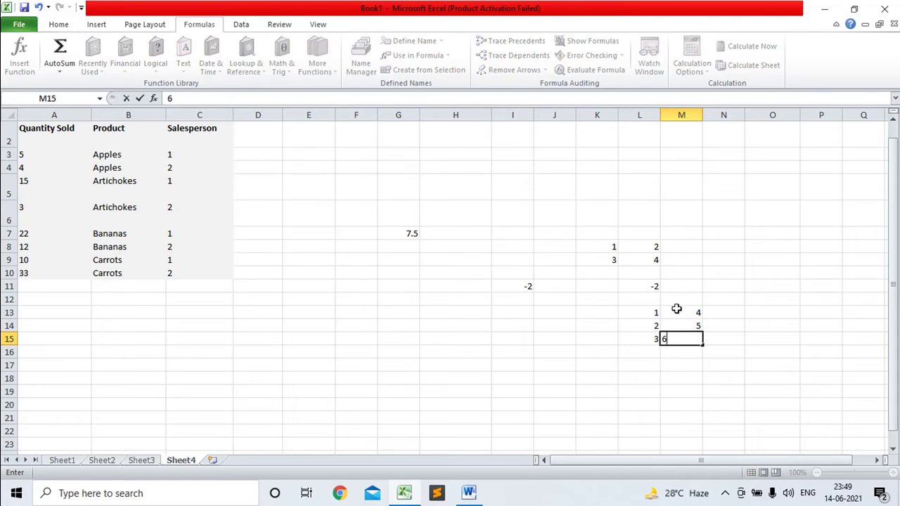
{"action": "key", "text": "Return"}
Enter 7, 8, 9 down N13:N15 to complete the 3x3 matrix.
{"action": "left_click", "coordinate": [718, 313]}
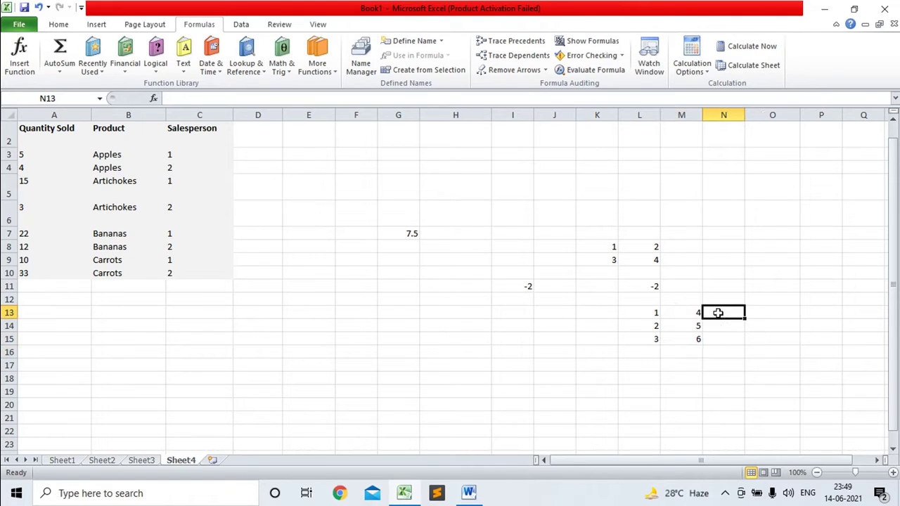
{"action": "type", "text": "7"}
{"action": "key", "text": "Return"}
{"action": "type", "text": "8"}
{"action": "key", "text": "Return"}
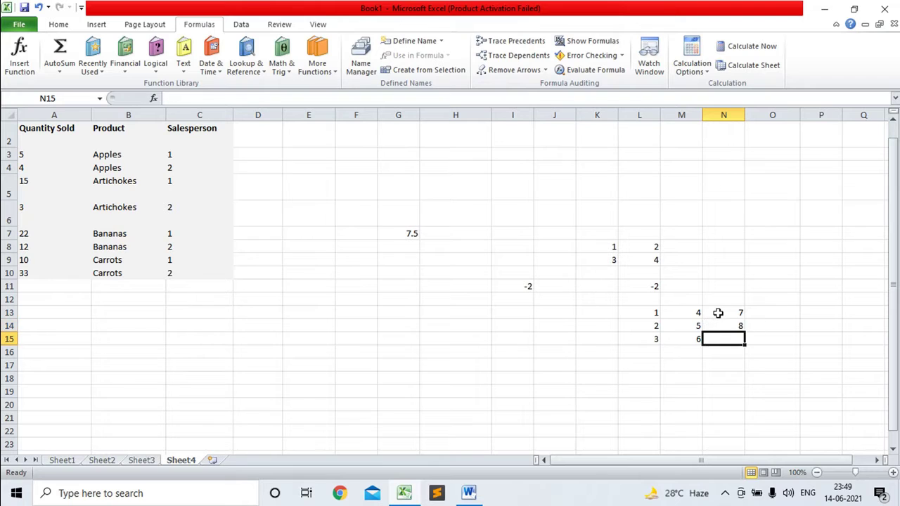
{"action": "type", "text": "9"}
{"action": "left_click", "coordinate": [696, 363]}
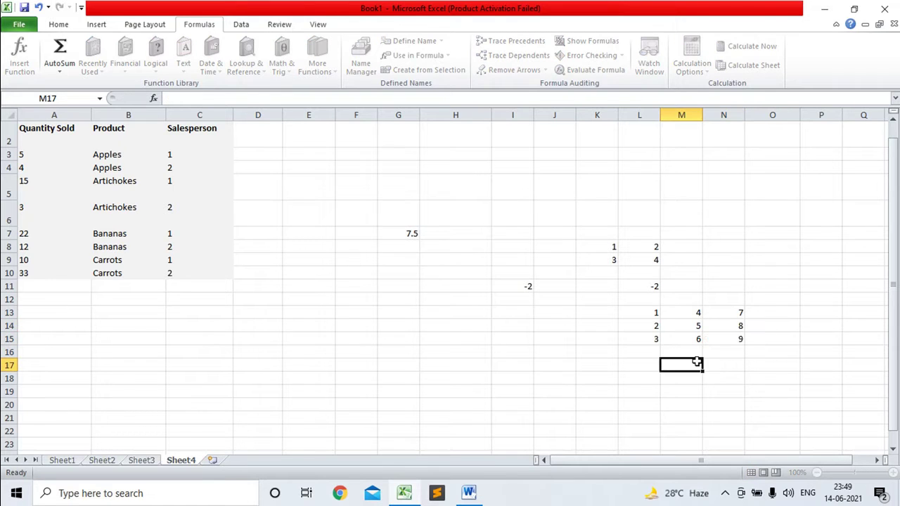
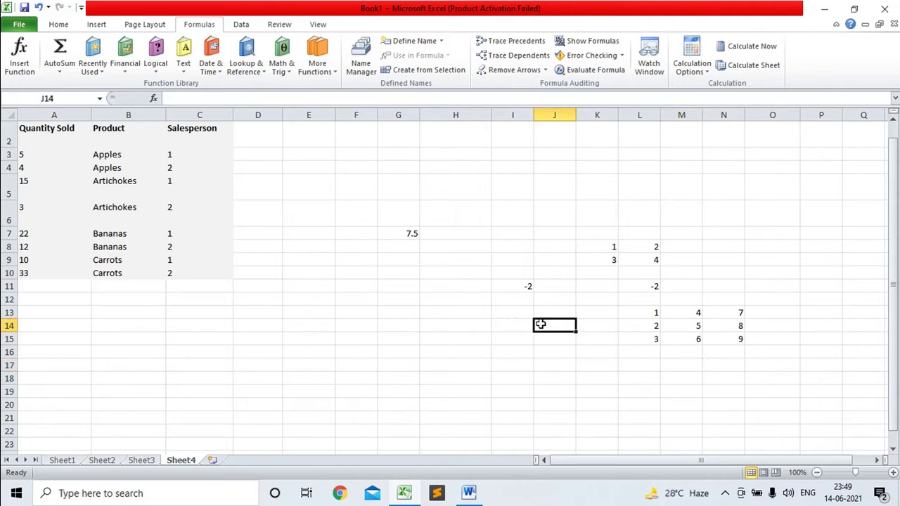
Start an MDETERM formula over L13:N15 in I14, then erase it unfinished.
{"action": "left_click", "coordinate": [515, 324]}
{"action": "type", "text": "=m"}
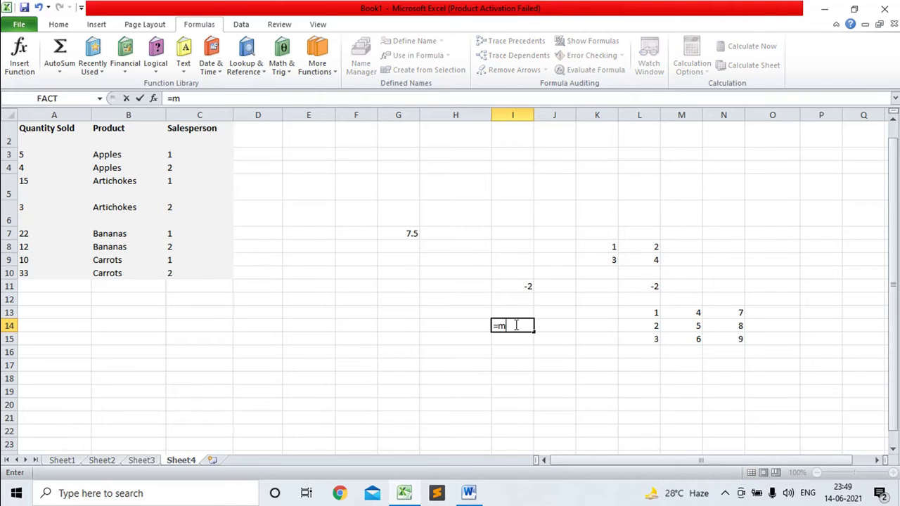
{"action": "type", "text": "de"}
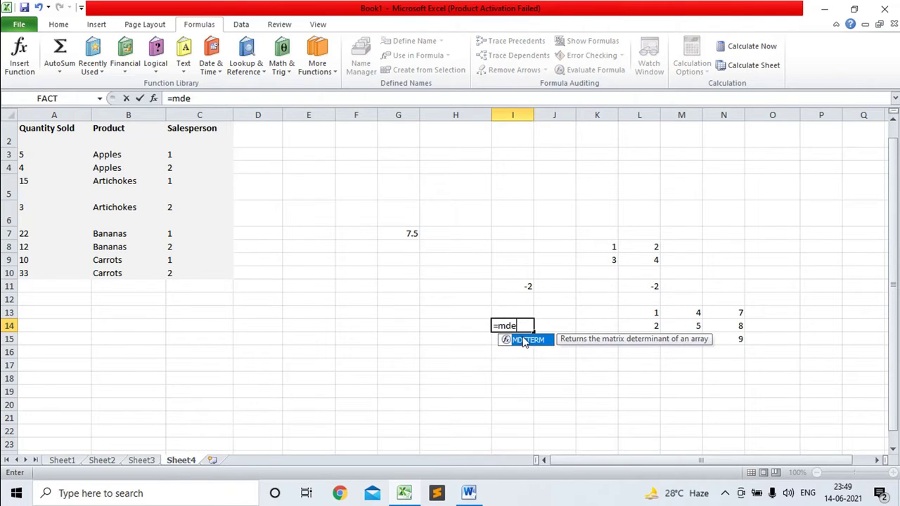
{"action": "double_click", "coordinate": [526, 341]}
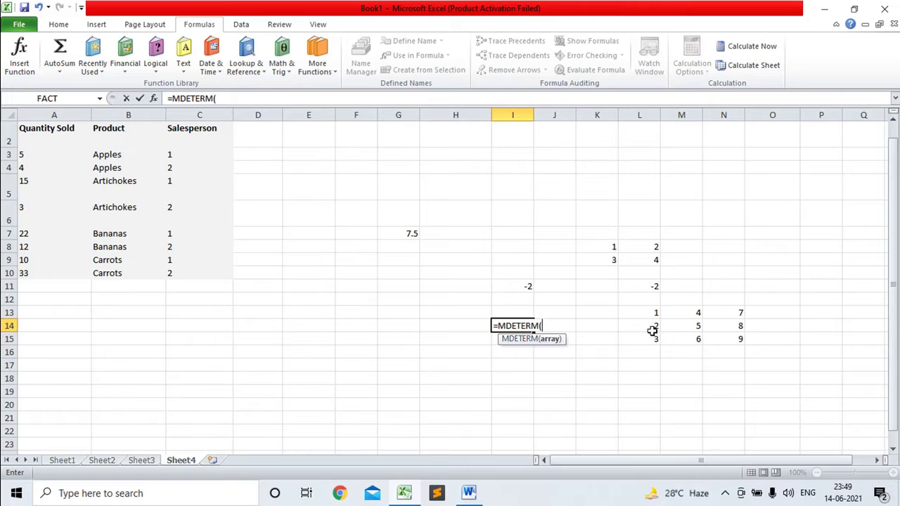
{"action": "left_click_drag", "start_coordinate": [648, 311], "coordinate": [728, 337]}
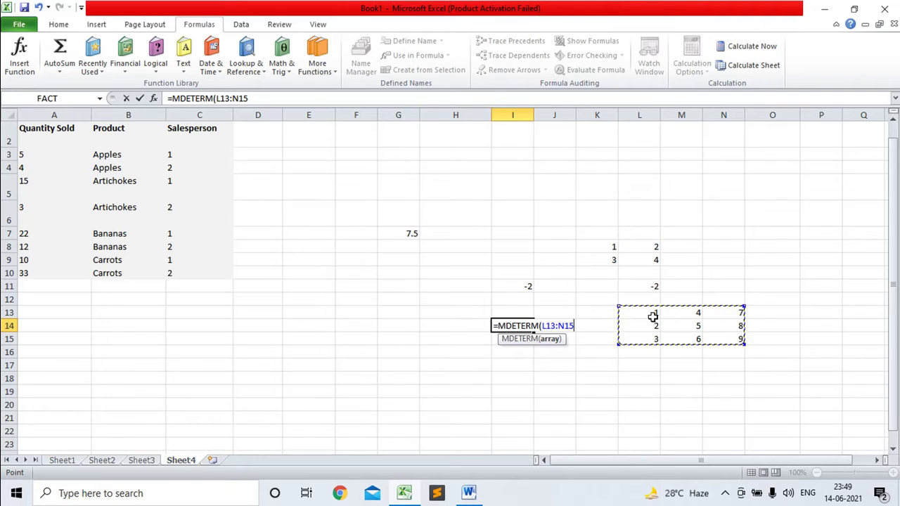
{"action": "left_click", "coordinate": [641, 364]}
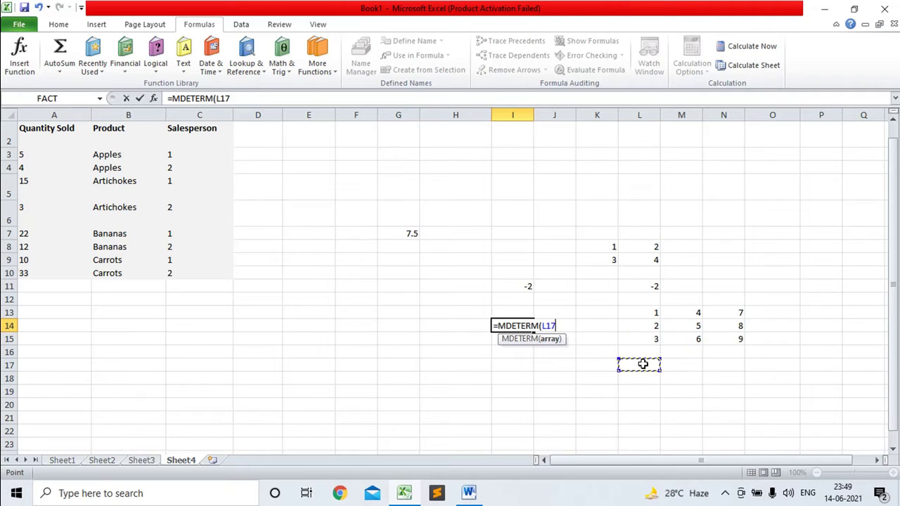
{"action": "key", "text": "BackSpace"}
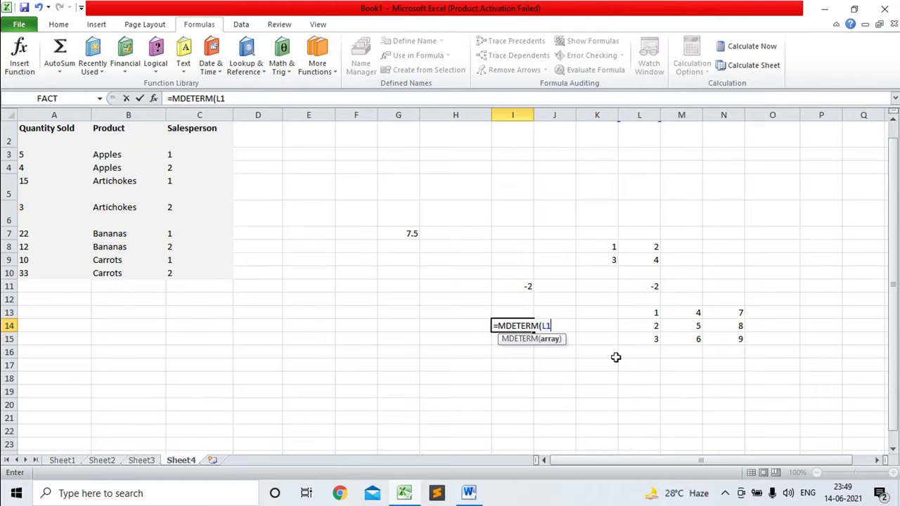
{"action": "key", "text": "BackSpace"}
{"action": "key", "text": "BackSpace"}
{"action": "key", "text": "BackSpace"}
{"action": "key", "text": "BackSpace"}
{"action": "key", "text": "BackSpace"}
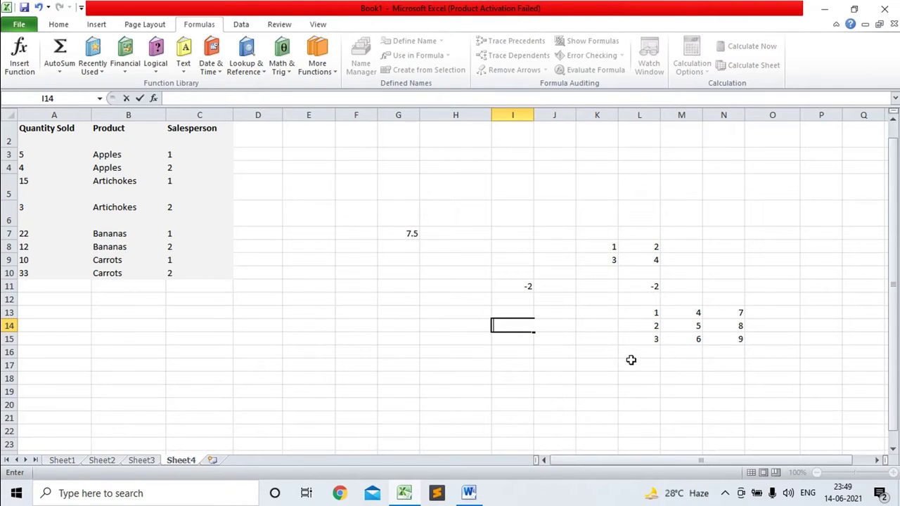
Enter the manual determinant expansion =1*-3+4*6+7*-3 in L17, giving 0.
{"action": "left_click", "coordinate": [631, 360]}
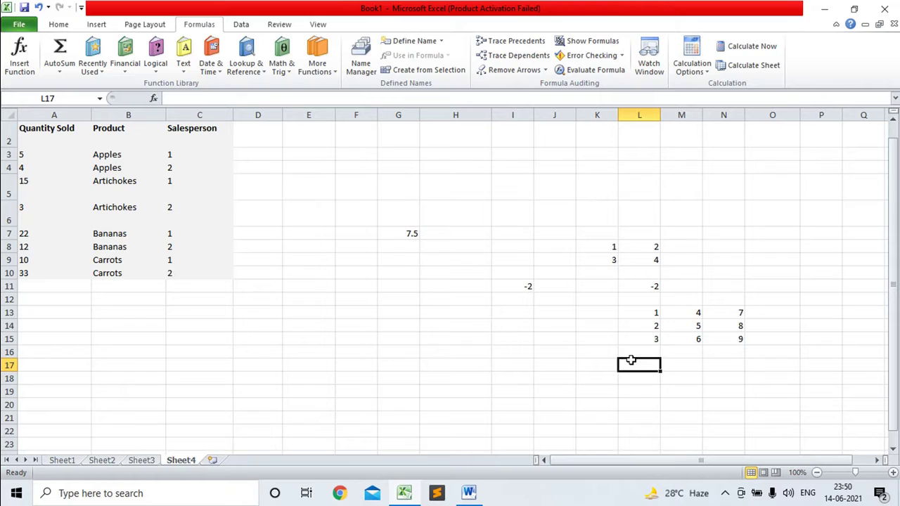
{"action": "type", "text": "="}
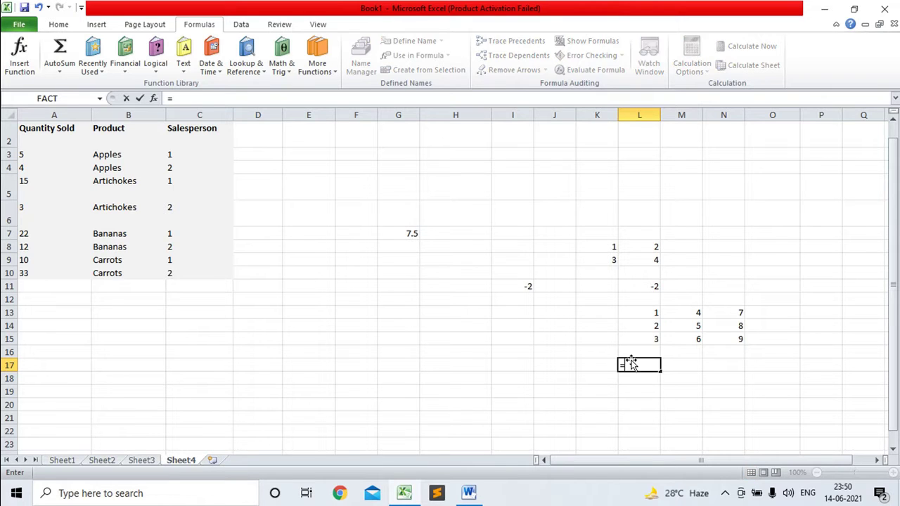
{"action": "type", "text": "1"}
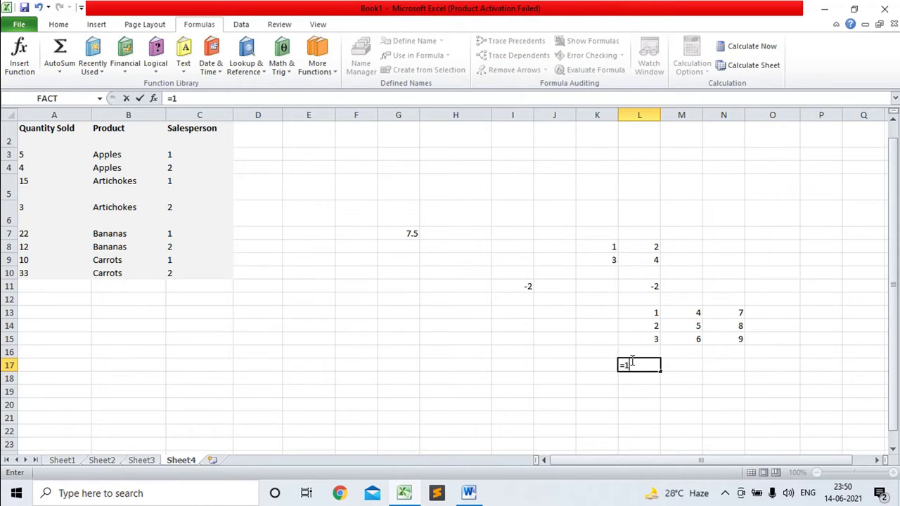
{"action": "type", "text": "*"}
{"action": "type", "text": "-"}
{"action": "type", "text": "3"}
{"action": "type", "text": "+"}
{"action": "type", "text": "4*"}
{"action": "type", "text": "6"}
{"action": "type", "text": "+"}
{"action": "type", "text": "7*"}
{"action": "type", "text": "-3"}
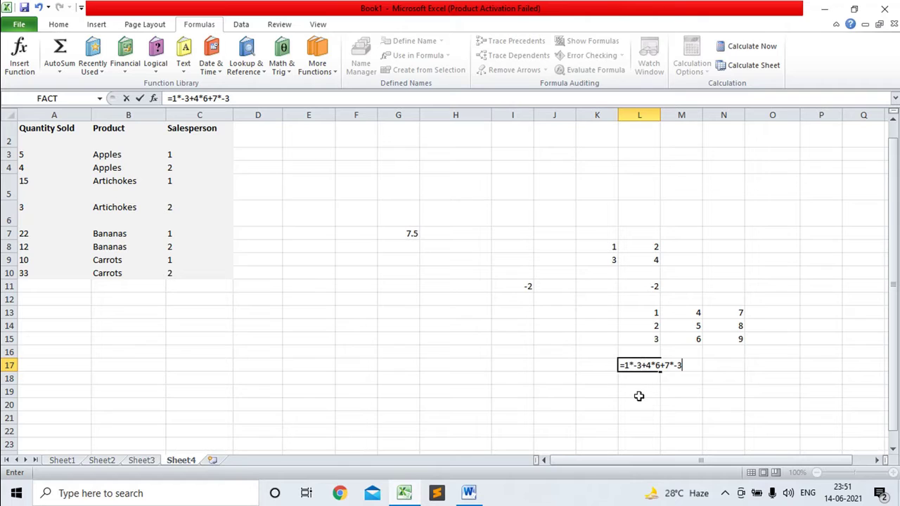
{"action": "key", "text": "Return"}
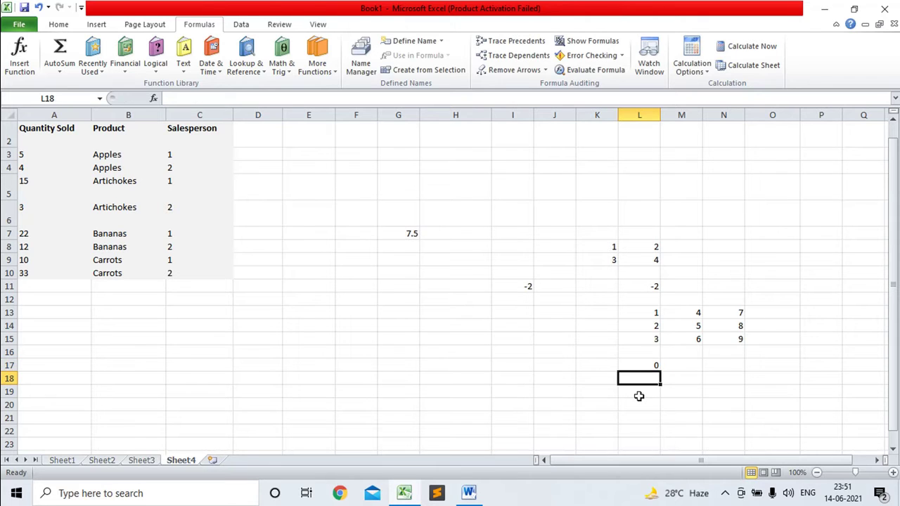
Enter =MDETERM(L13:N15) in I14, which returns 0 like L17.
{"action": "left_click", "coordinate": [506, 327]}
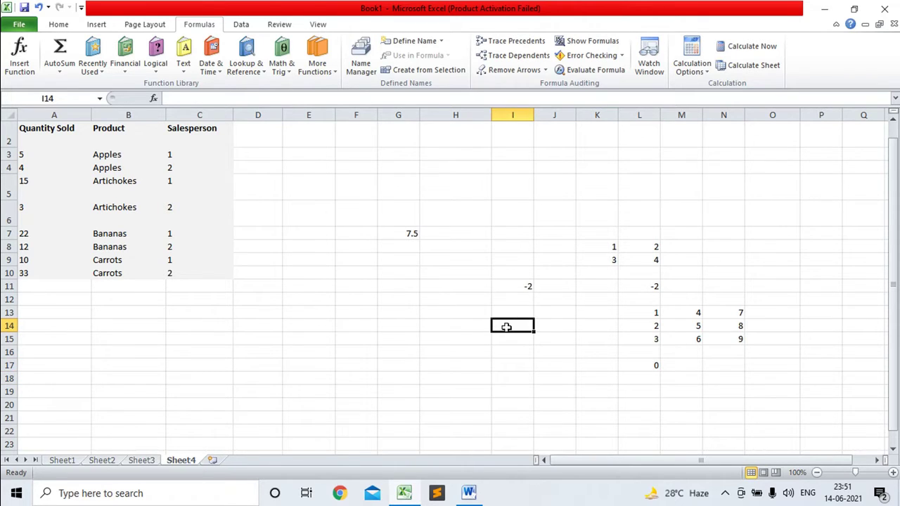
{"action": "type", "text": "=mde"}
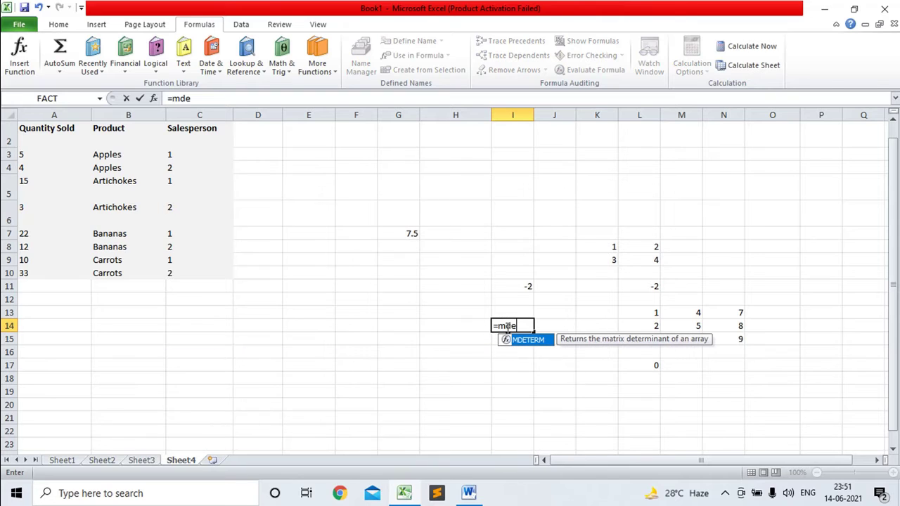
{"action": "type", "text": "ty"}
{"action": "key", "text": "BackSpace"}
{"action": "type", "text": "e"}
{"action": "double_click", "coordinate": [538, 343]}
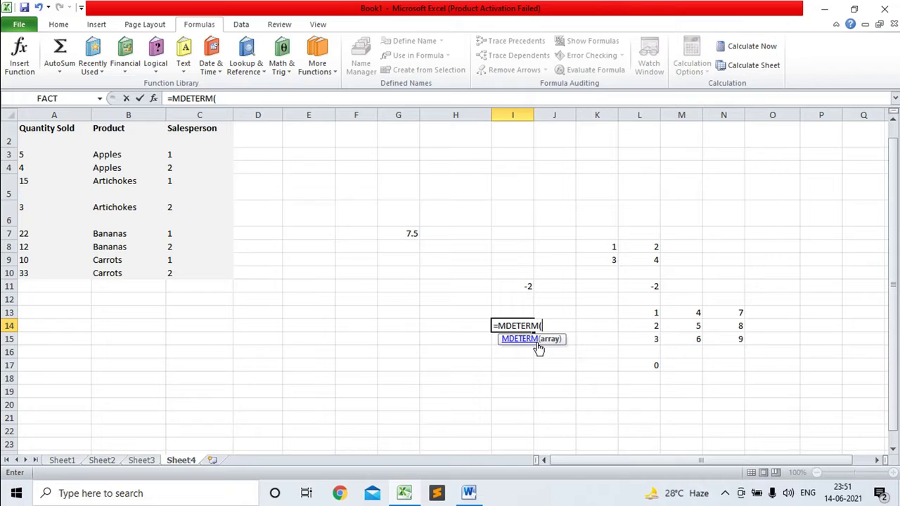
{"action": "left_click", "coordinate": [655, 314]}
{"action": "left_click_drag", "start_coordinate": [656, 315], "coordinate": [720, 339]}
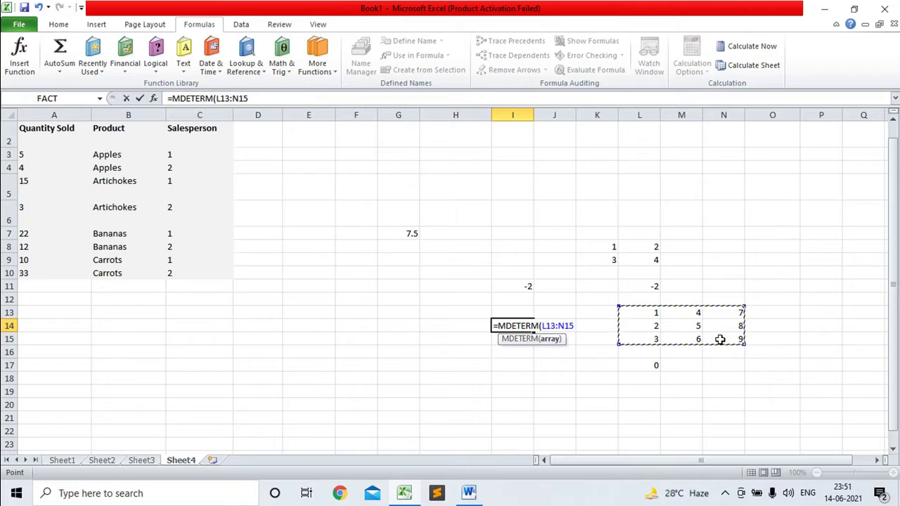
{"action": "type", "text": ")"}
{"action": "key", "text": "Return"}
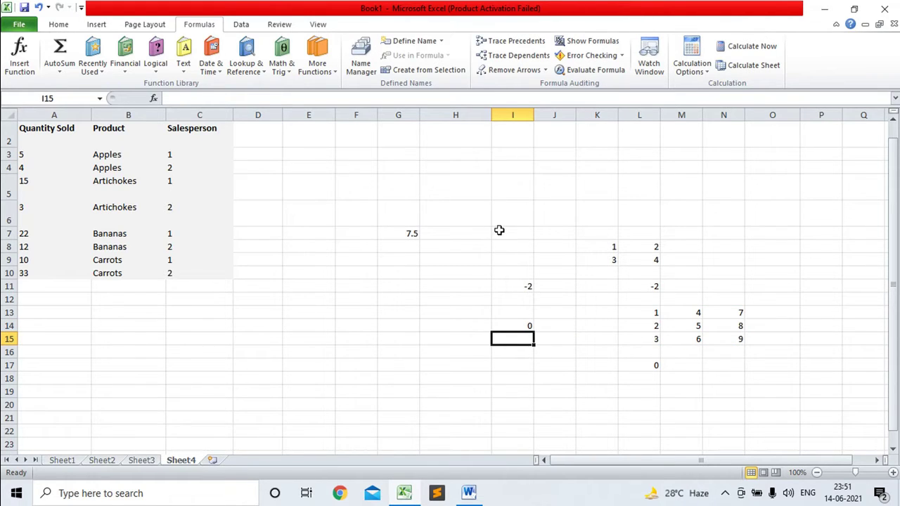
Clear the matrix examples in I7:N17 and begin a new formula with = in I8.
{"action": "left_click_drag", "start_coordinate": [499, 230], "coordinate": [720, 367]}
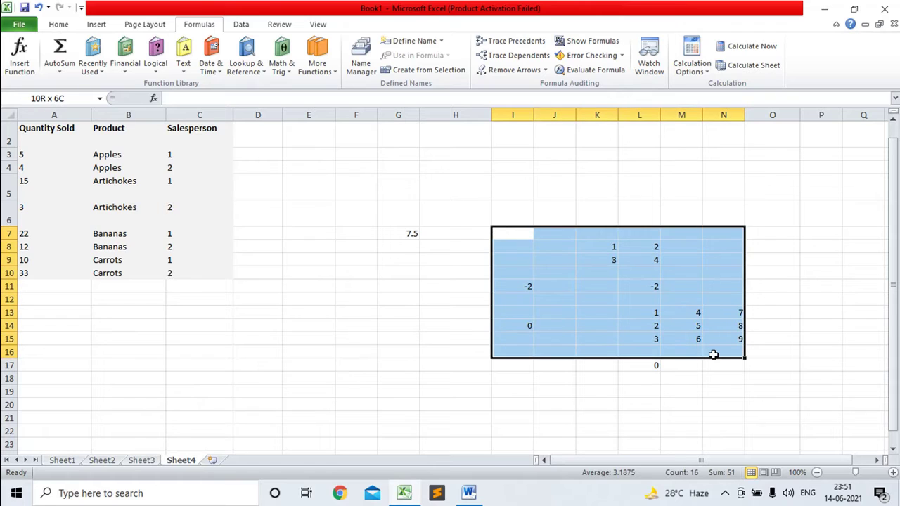
{"action": "key", "text": "Delete"}
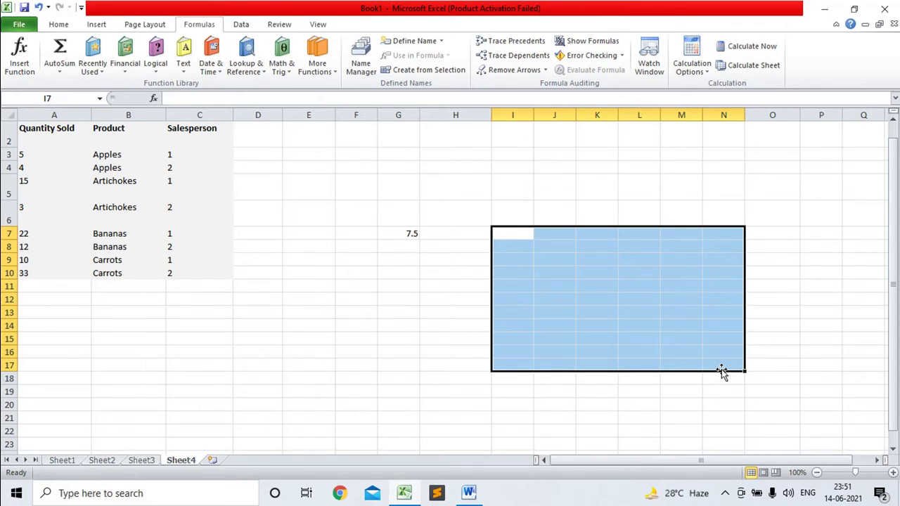
{"action": "left_click", "coordinate": [511, 232]}
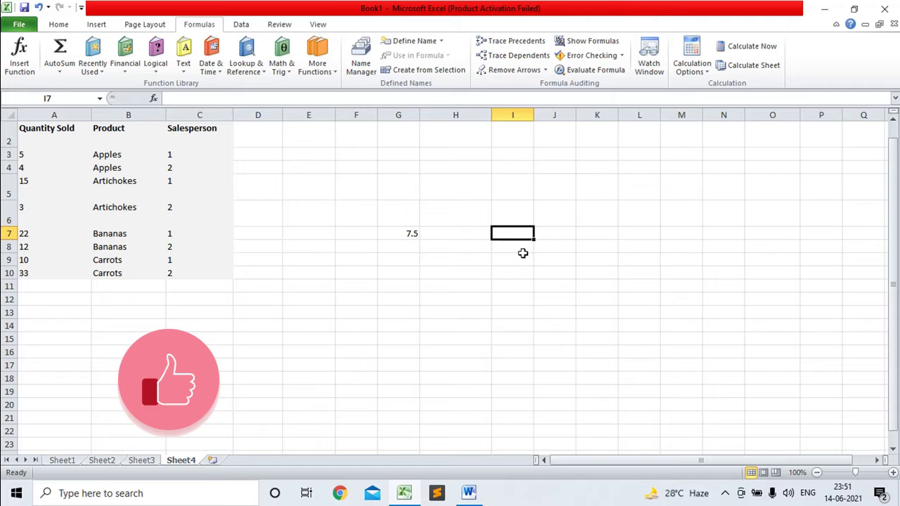
{"action": "left_click", "coordinate": [510, 248]}
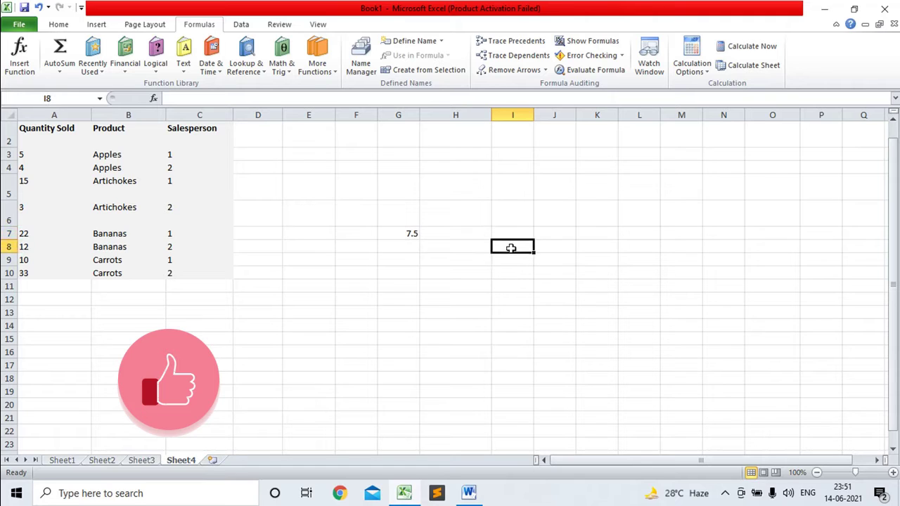
{"action": "type", "text": "="}
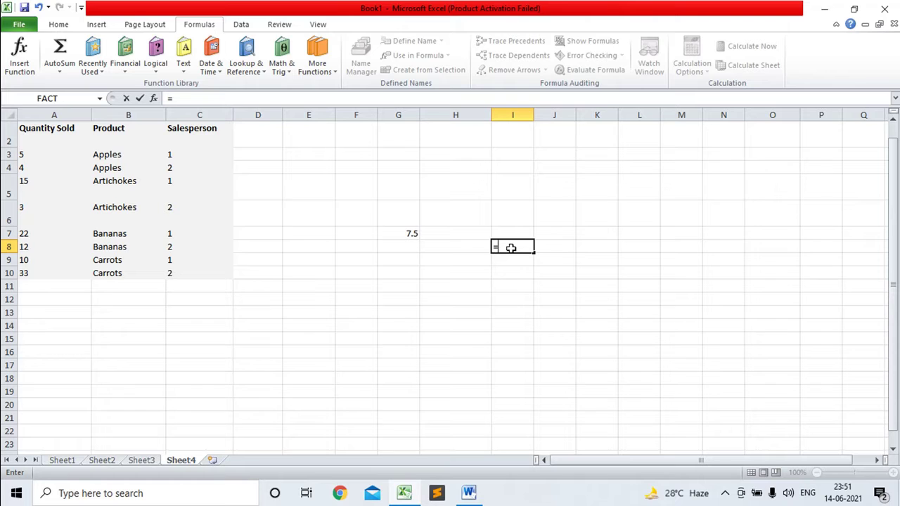
Browse the Math & Trig function list, then close it and return to I8.
{"action": "left_click", "coordinate": [292, 74]}
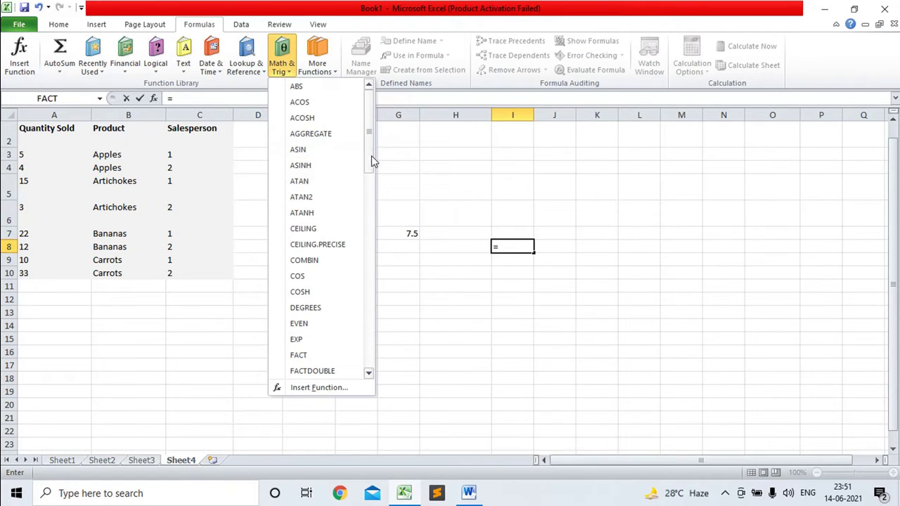
{"action": "left_click_drag", "start_coordinate": [371, 155], "coordinate": [375, 243]}
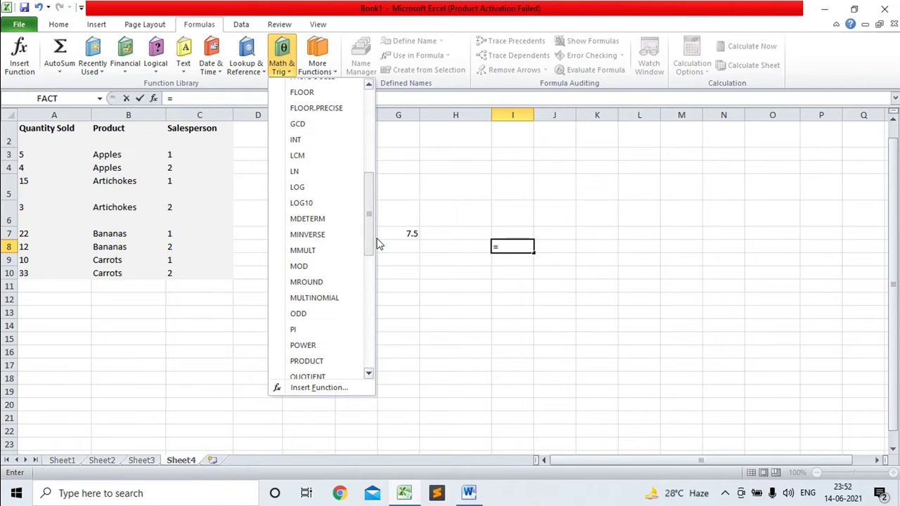
{"action": "left_click", "coordinate": [510, 253]}
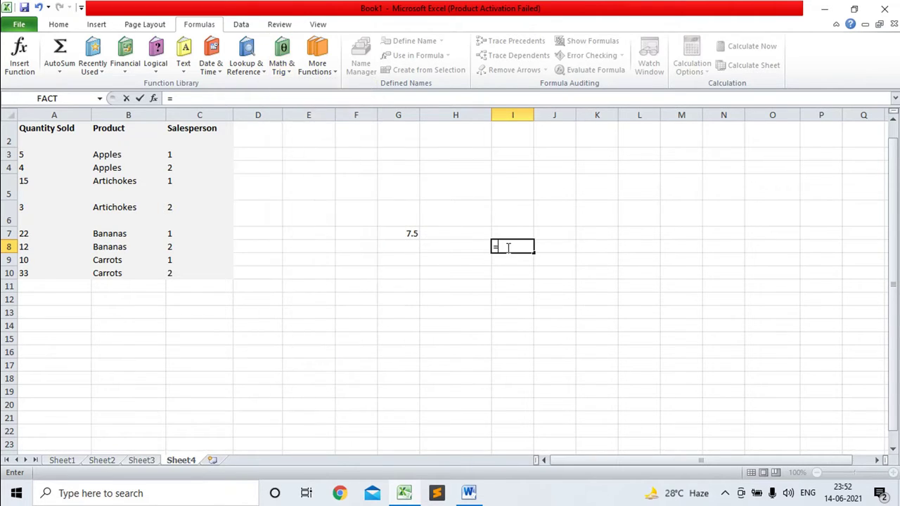
Start a =MINVERSE( formula in I8, then erase it and select I10.
{"action": "type", "text": "mi"}
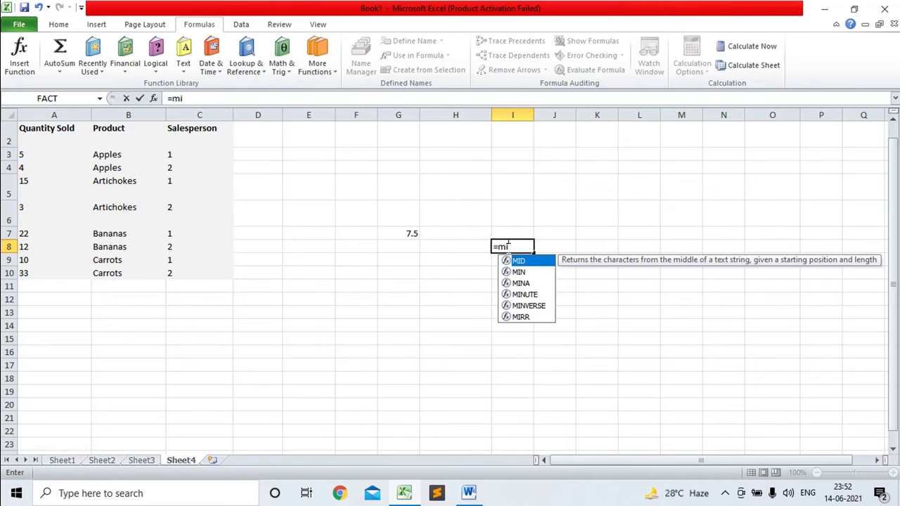
{"action": "type", "text": "nd"}
{"action": "key", "text": "BackSpace"}
{"action": "type", "text": "v"}
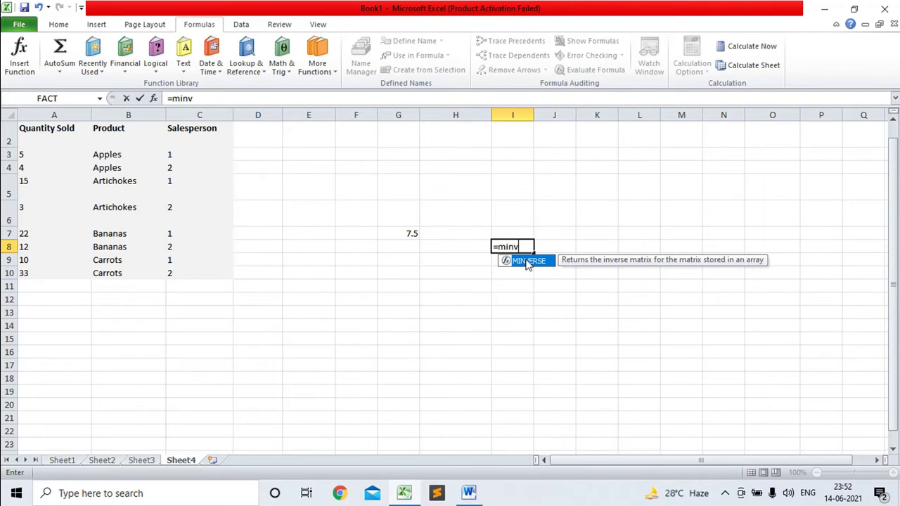
{"action": "double_click", "coordinate": [528, 262]}
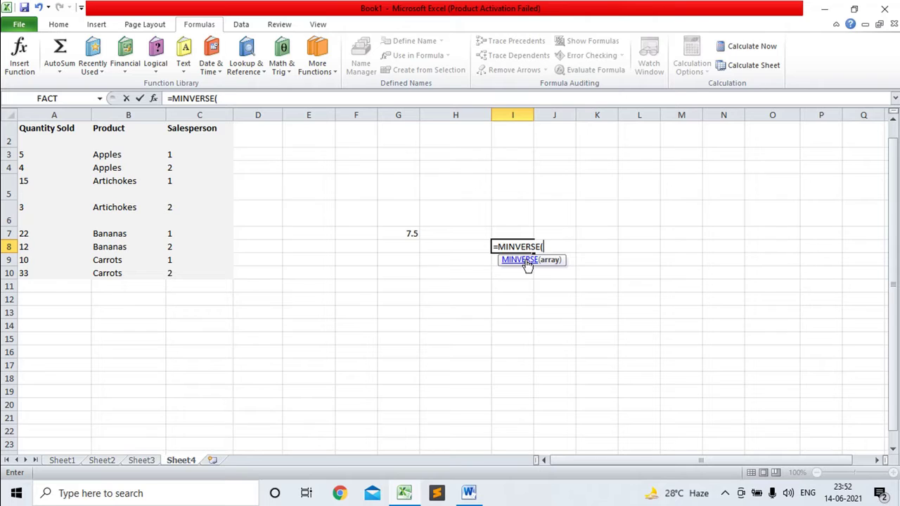
{"action": "key", "text": "BackSpace"}
{"action": "key", "text": "BackSpace"}
{"action": "key", "text": "BackSpace"}
{"action": "key", "text": "BackSpace"}
{"action": "key", "text": "BackSpace"}
{"action": "key", "text": "BackSpace"}
{"action": "key", "text": "BackSpace"}
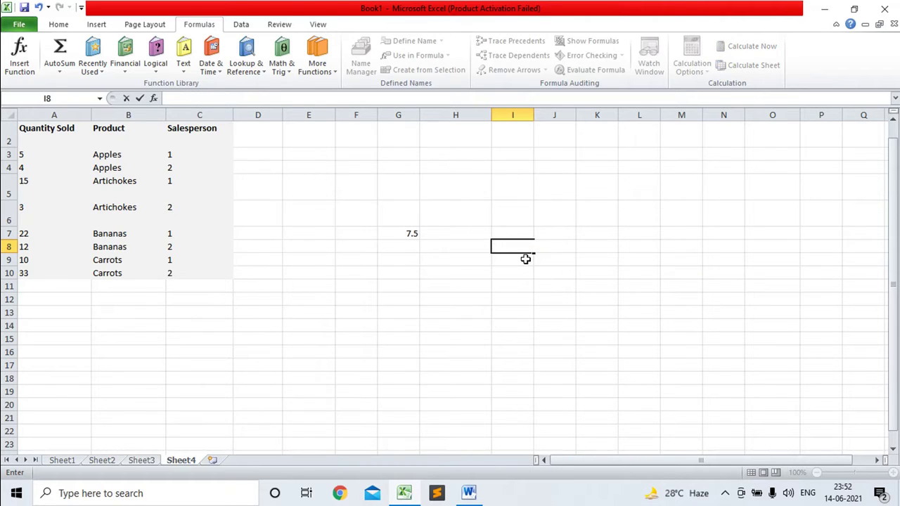
{"action": "left_click", "coordinate": [511, 278]}
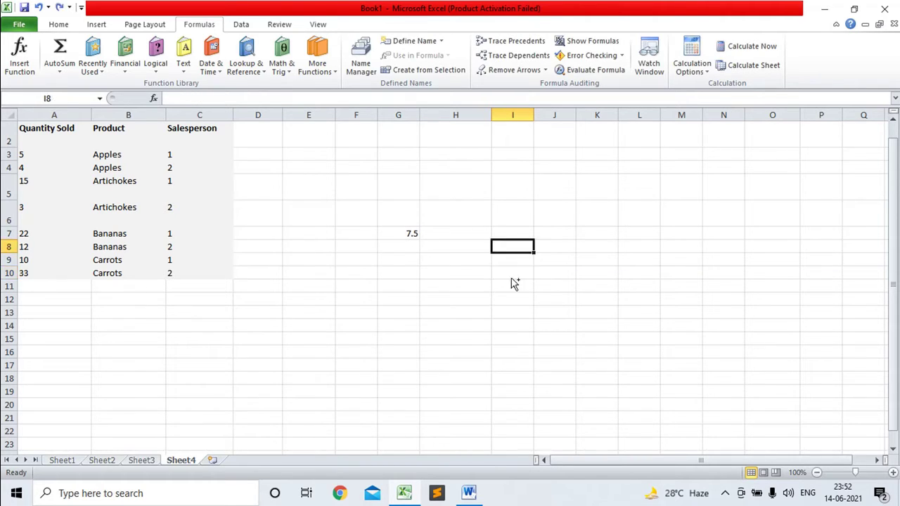
Undo to restore the matrices, then clear the old results in I9:I15.
{"action": "key", "text": "ctrl+z"}
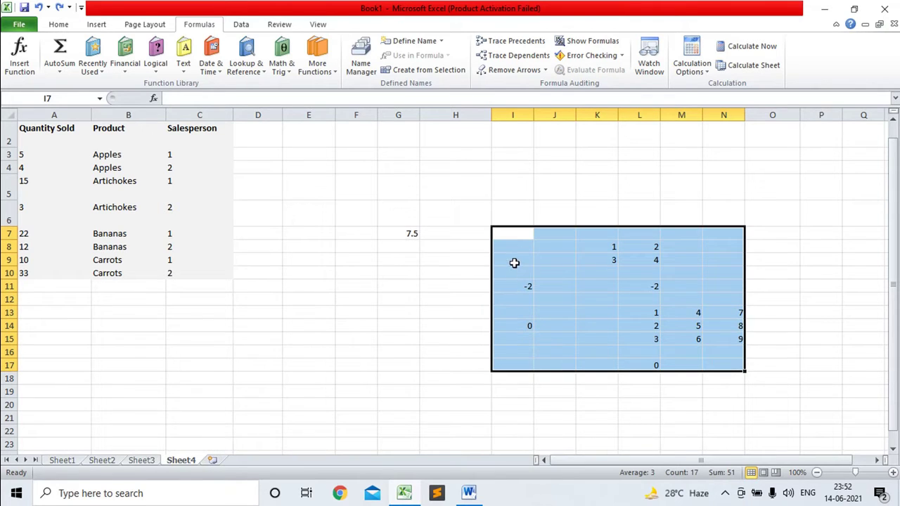
{"action": "left_click", "coordinate": [514, 262]}
{"action": "left_click_drag", "start_coordinate": [514, 262], "coordinate": [525, 343]}
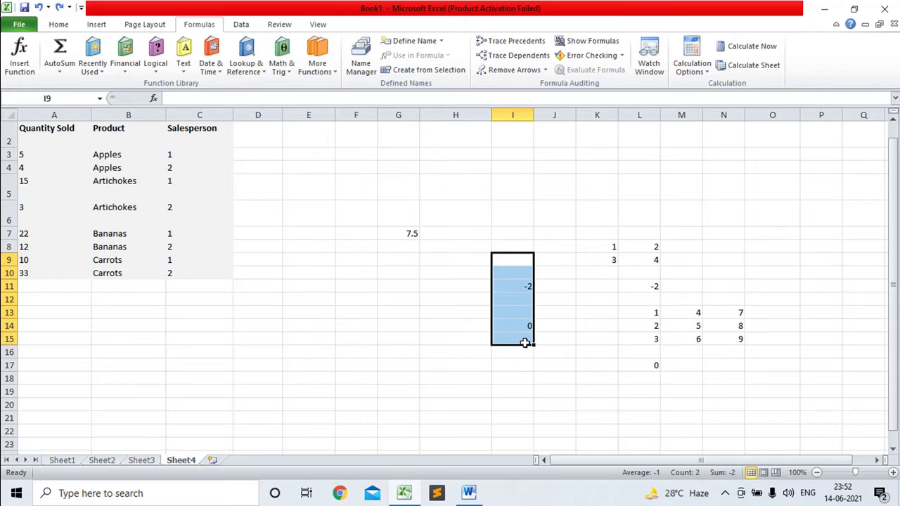
{"action": "key", "text": "Delete"}
Enter =MINVERSE(K8:L9) in I10, showing -2, and check the formula.
{"action": "left_click", "coordinate": [515, 275]}
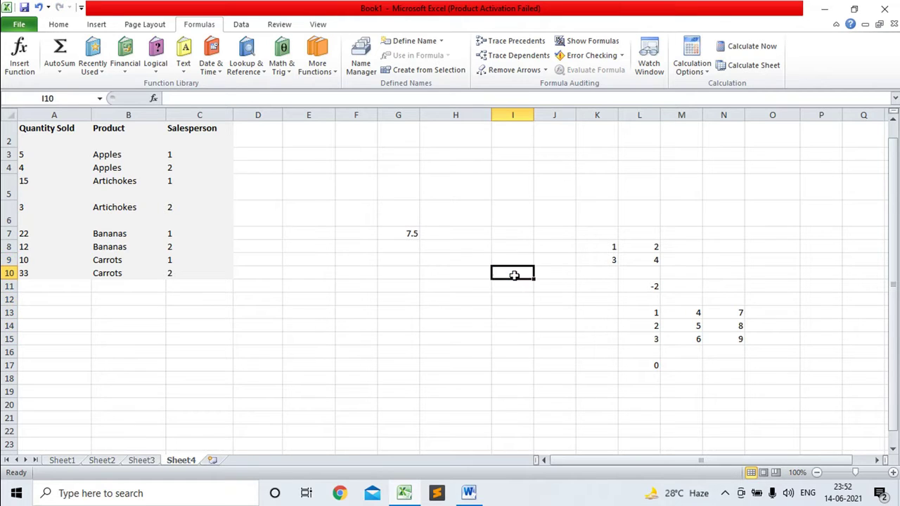
{"action": "type", "text": "=min"}
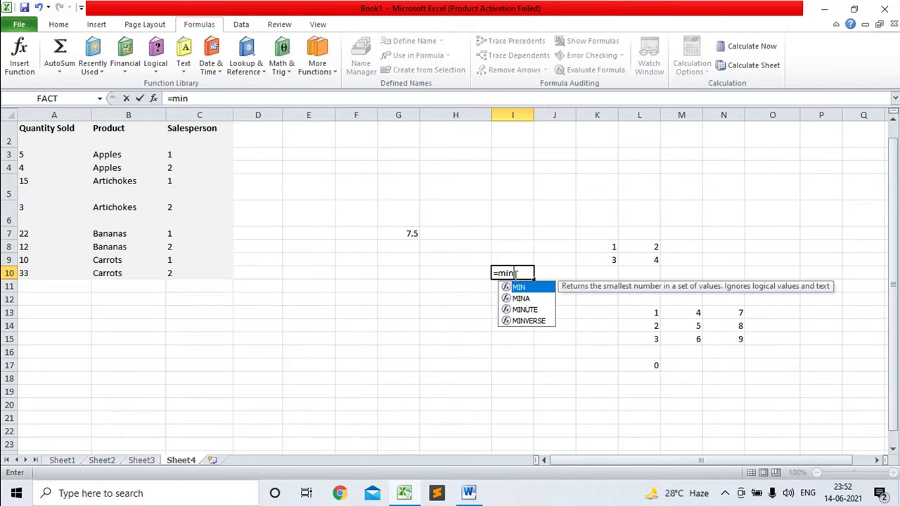
{"action": "type", "text": "vers"}
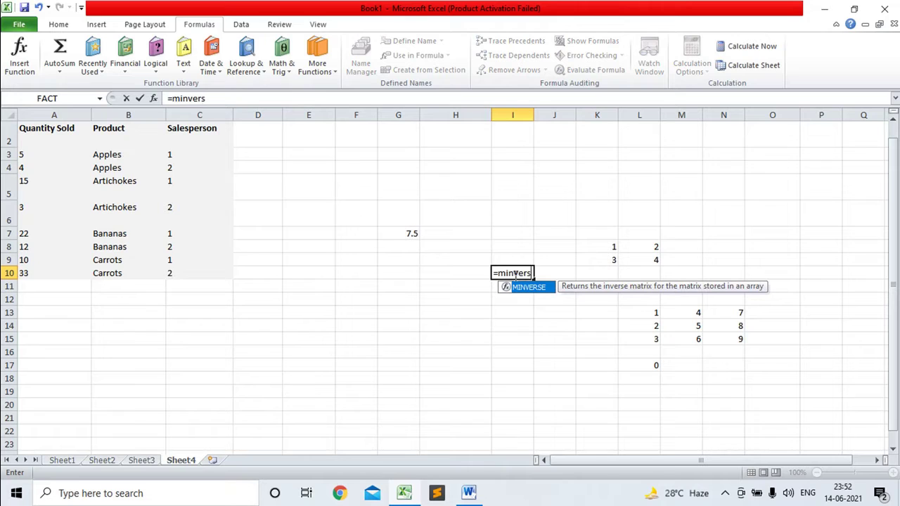
{"action": "type", "text": "e("}
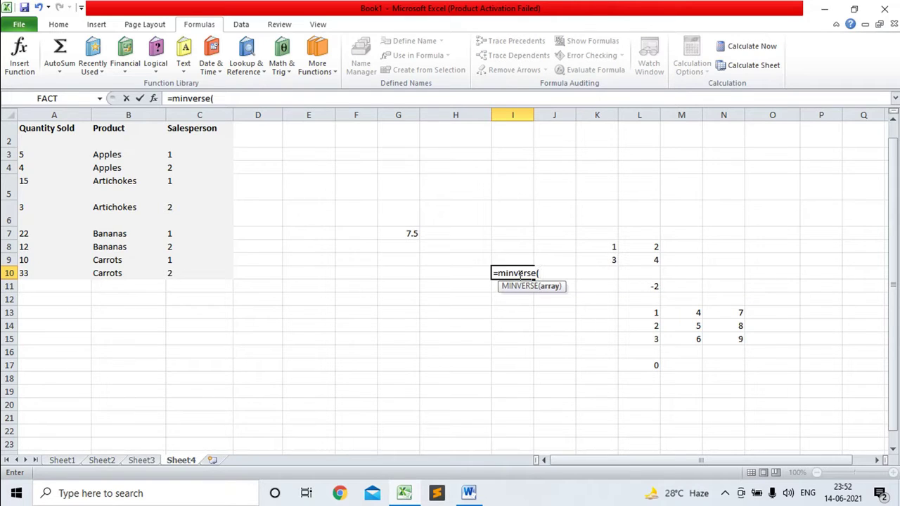
{"action": "left_click_drag", "start_coordinate": [609, 247], "coordinate": [644, 264]}
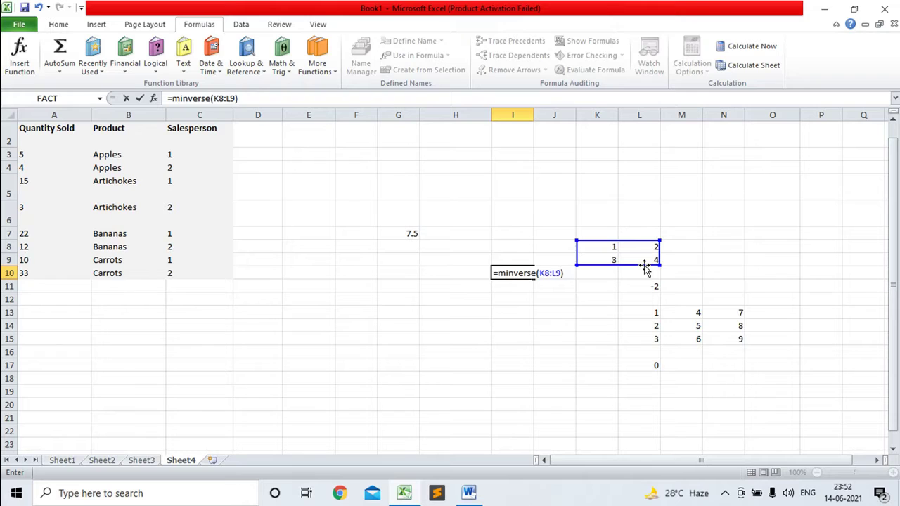
{"action": "key", "text": "Return"}
{"action": "left_click", "coordinate": [518, 273]}
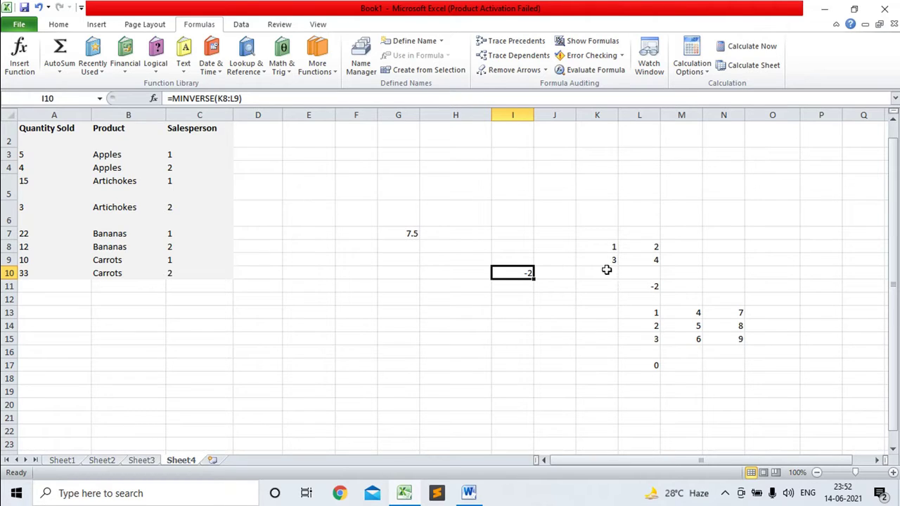
{"action": "left_click", "coordinate": [512, 287]}
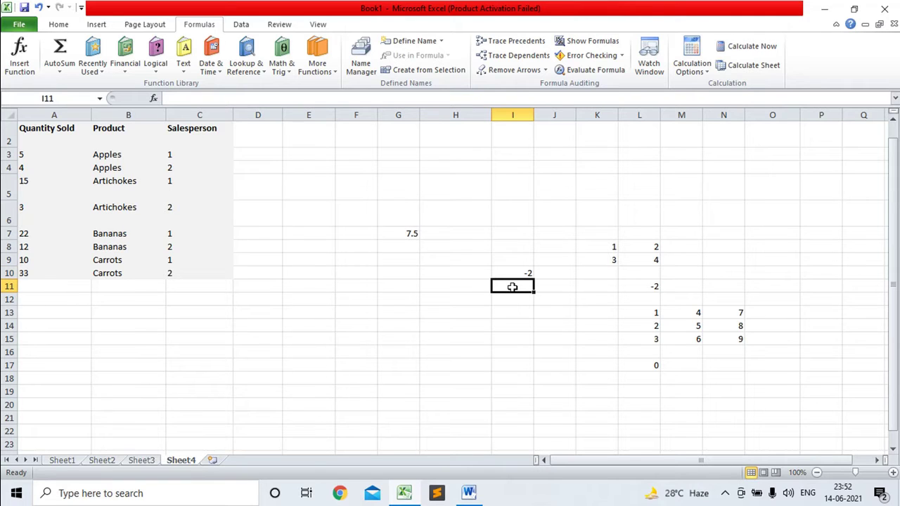
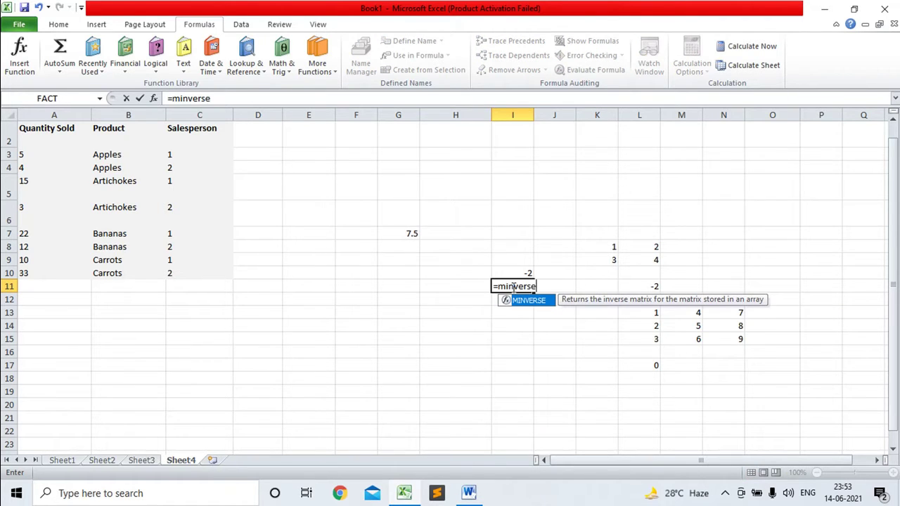
Complete =MINVERSE(L13:N15) in I11, which returns #NUM!
{"action": "type", "text": "("}
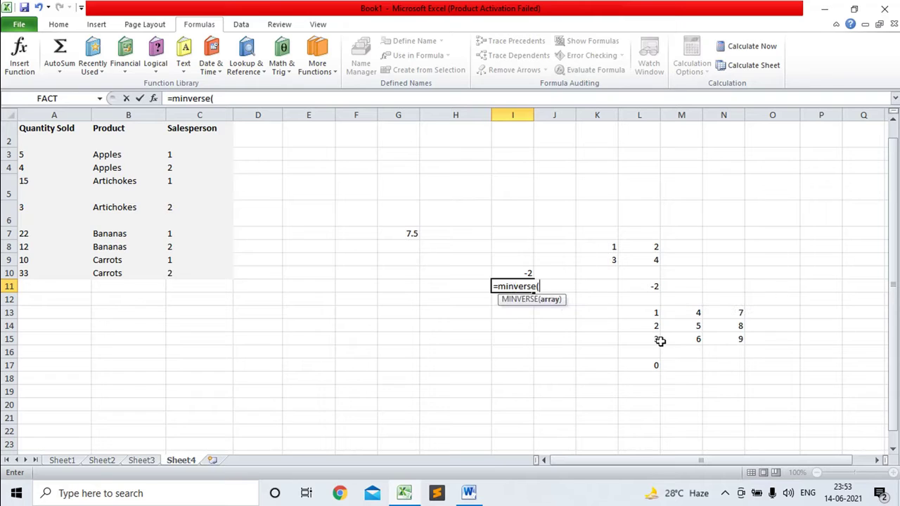
{"action": "left_click_drag", "start_coordinate": [648, 312], "coordinate": [736, 340]}
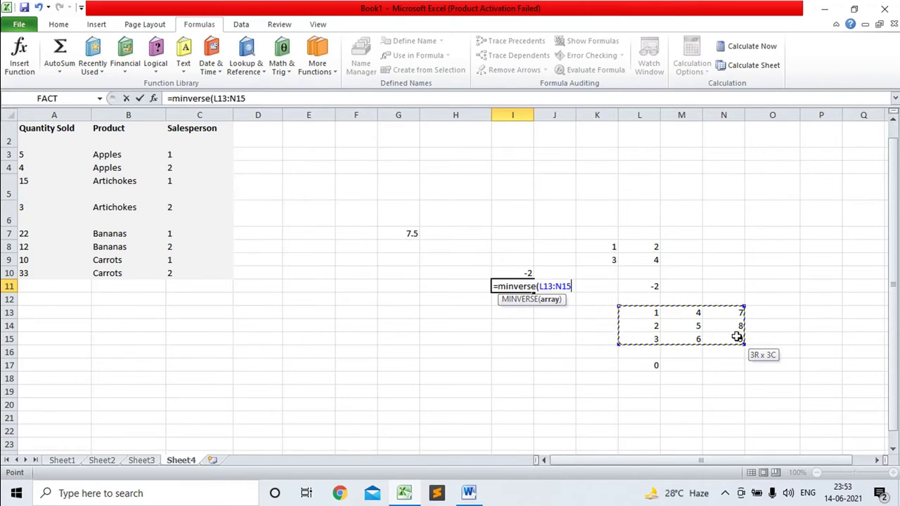
{"action": "type", "text": ")"}
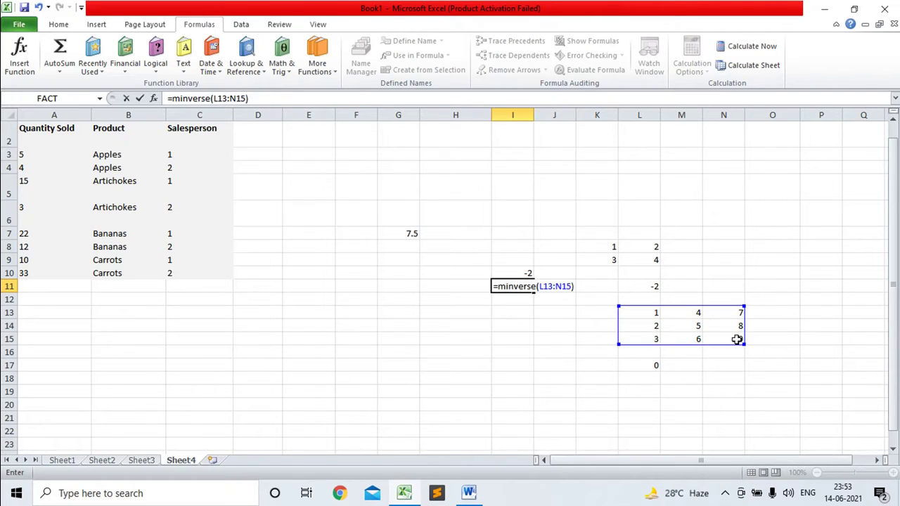
{"action": "key", "text": "Return"}
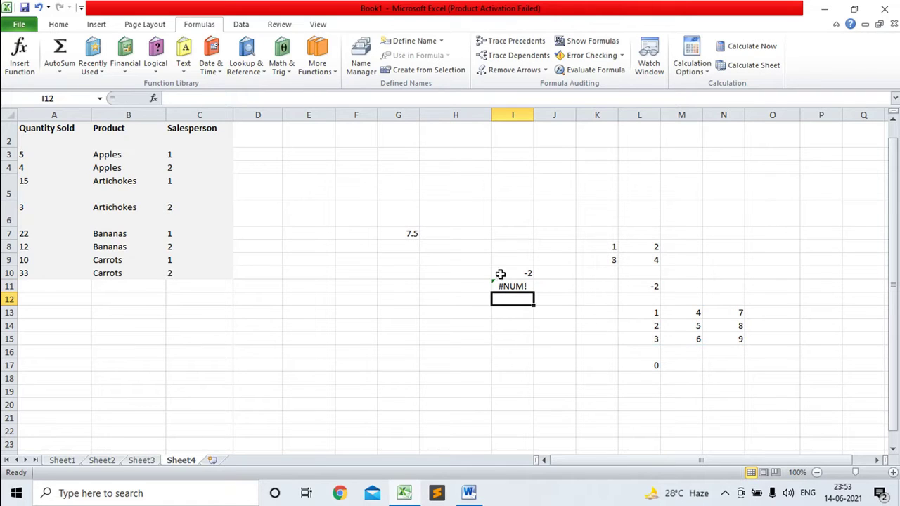
Review the formula behind the #NUM! result and the surrounding block of sample values.
{"action": "left_click", "coordinate": [521, 286]}
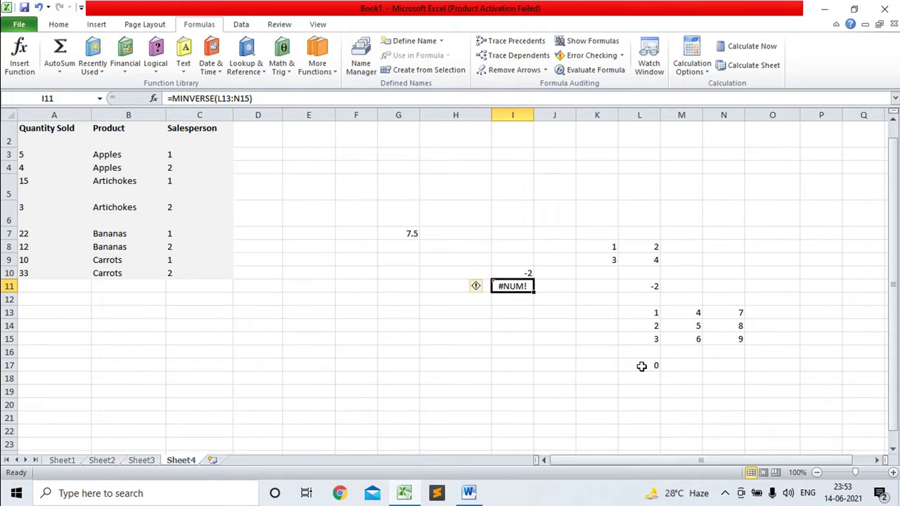
{"action": "left_click", "coordinate": [514, 286]}
{"action": "left_click_drag", "start_coordinate": [504, 235], "coordinate": [732, 370]}
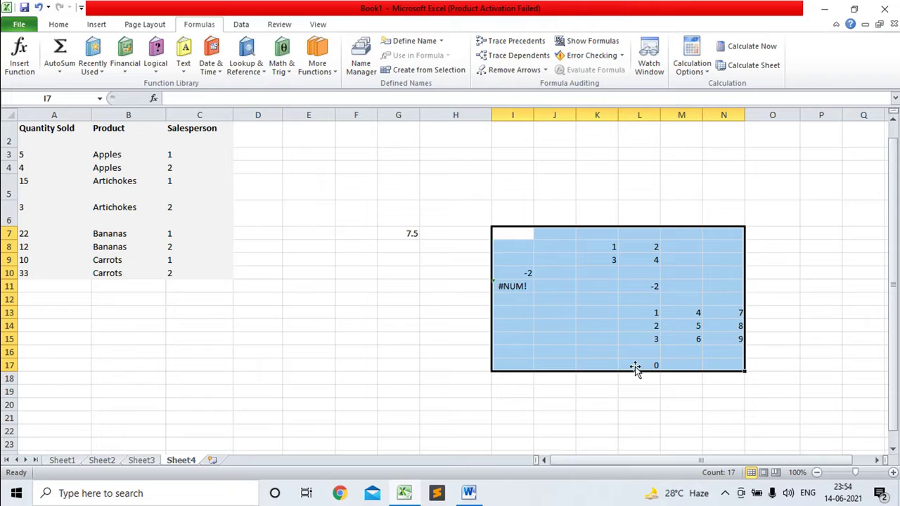
Delete the MINVERSE formula from I11.
{"action": "left_click", "coordinate": [430, 302]}
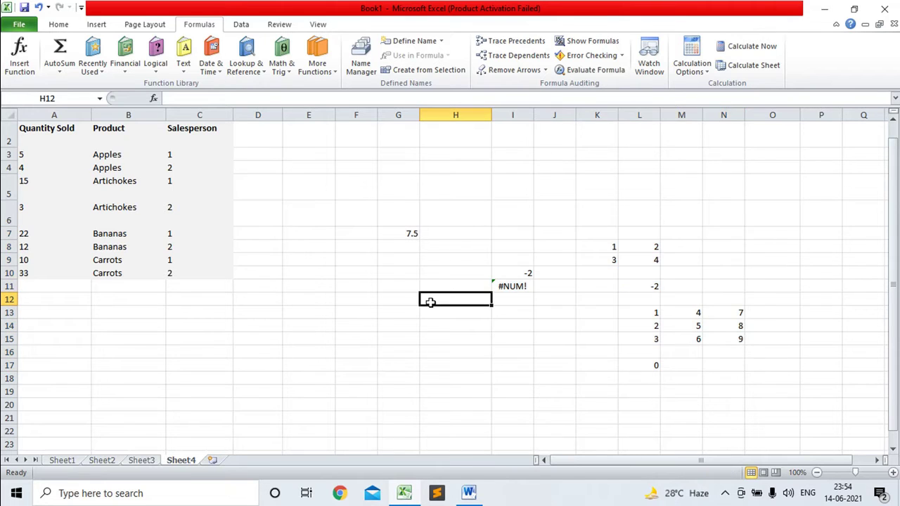
{"action": "left_click", "coordinate": [519, 281]}
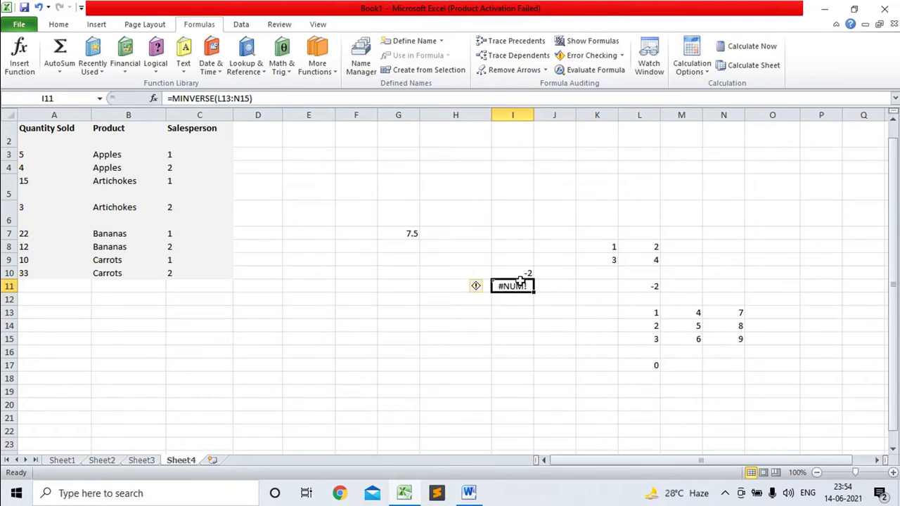
{"action": "key", "text": "Delete"}
Browse the Math & Trig functions, then begin =MMULT( in I12 and abandon it.
{"action": "left_click", "coordinate": [512, 301]}
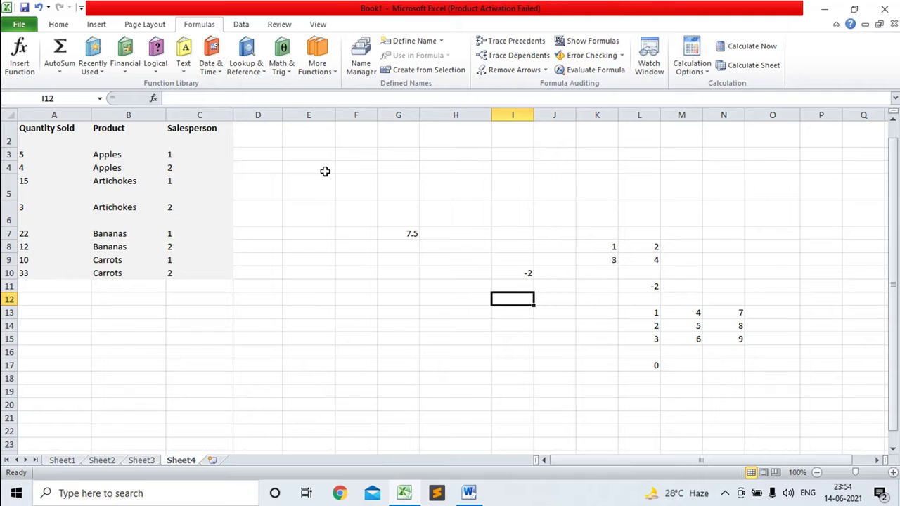
{"action": "left_click", "coordinate": [284, 72]}
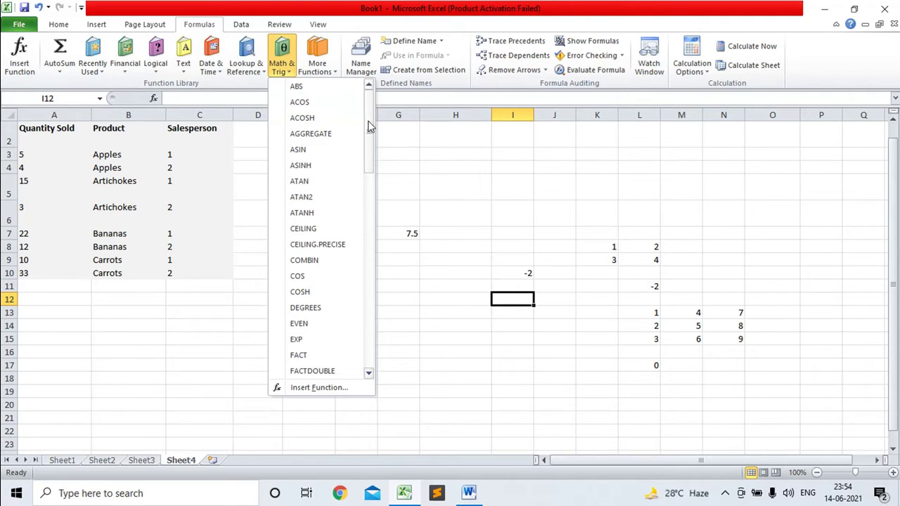
{"action": "left_click_drag", "start_coordinate": [370, 127], "coordinate": [372, 229]}
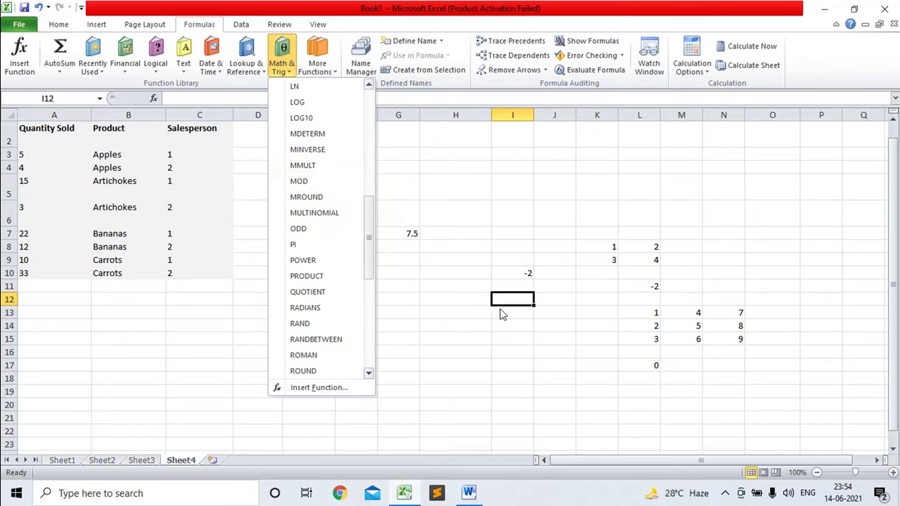
{"action": "left_click", "coordinate": [517, 298]}
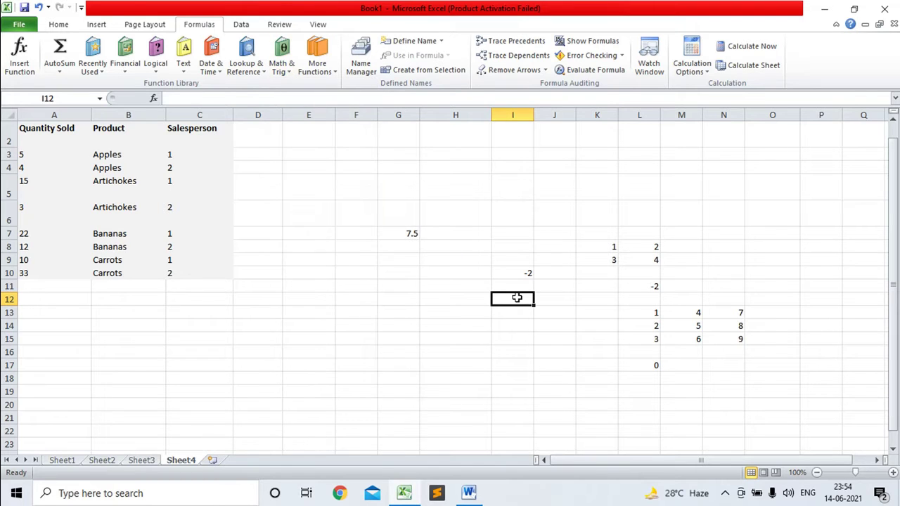
{"action": "type", "text": "=mmu"}
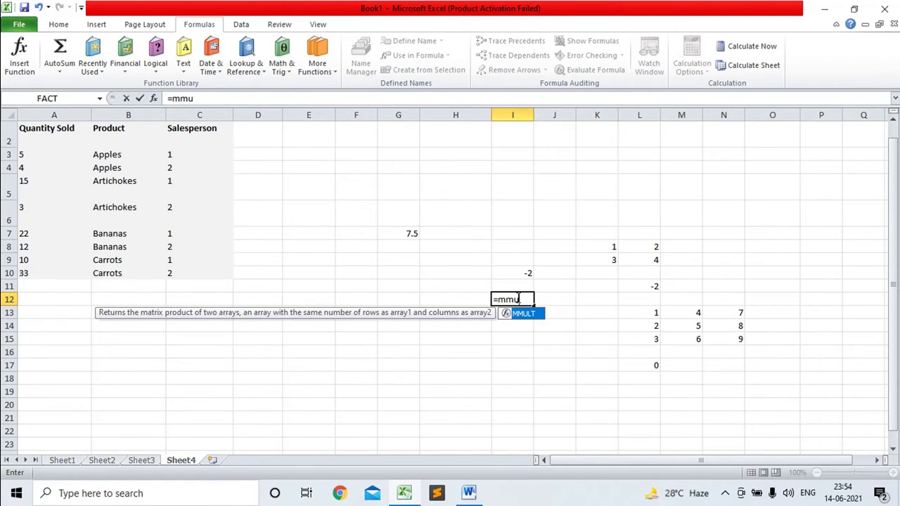
{"action": "type", "text": "lt("}
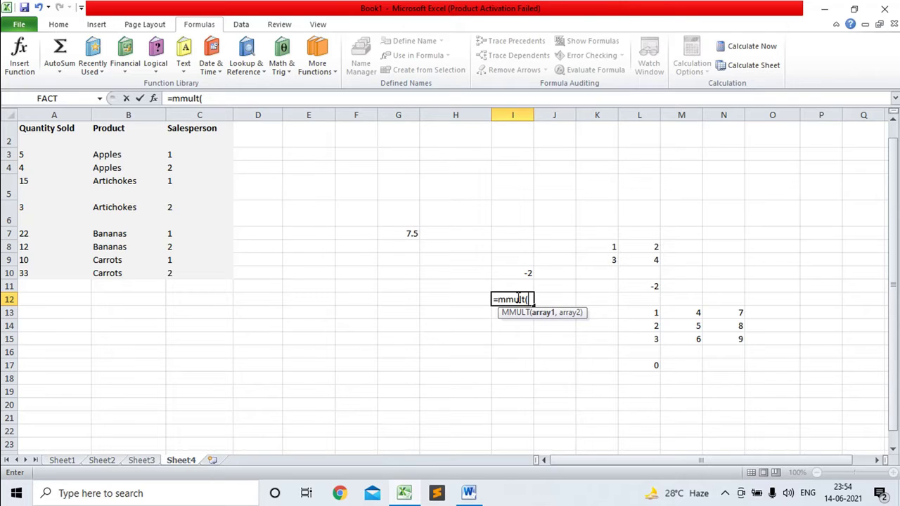
{"action": "key", "text": "BackSpace"}
{"action": "key", "text": "BackSpace"}
{"action": "key", "text": "BackSpace"}
{"action": "key", "text": "BackSpace"}
{"action": "key", "text": "BackSpace"}
{"action": "key", "text": "BackSpace"}
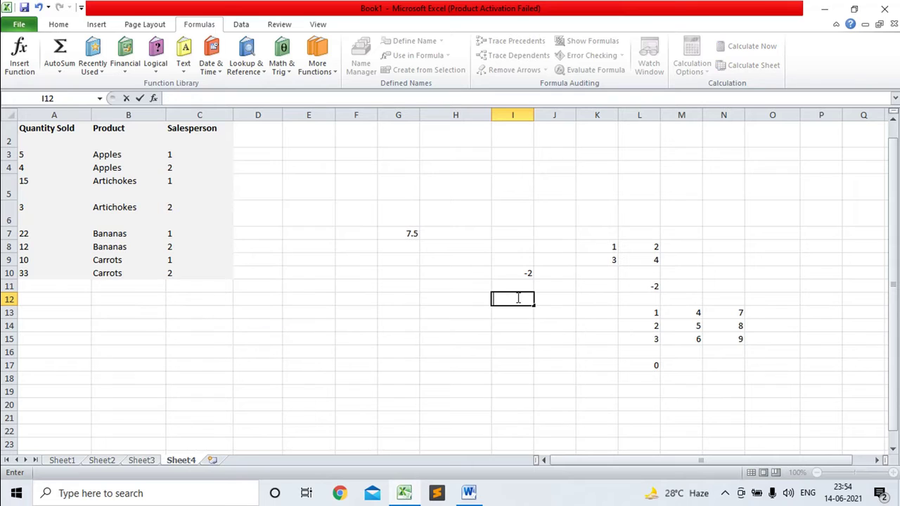
{"action": "left_click", "coordinate": [571, 378]}
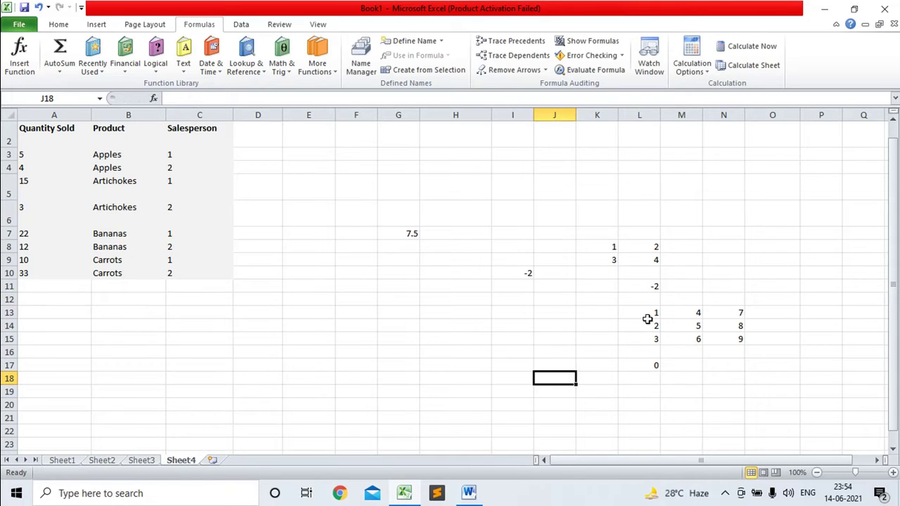
Copy the 3×3 matrix from L13:N15 into E13:G15.
{"action": "left_click_drag", "start_coordinate": [647, 314], "coordinate": [735, 339]}
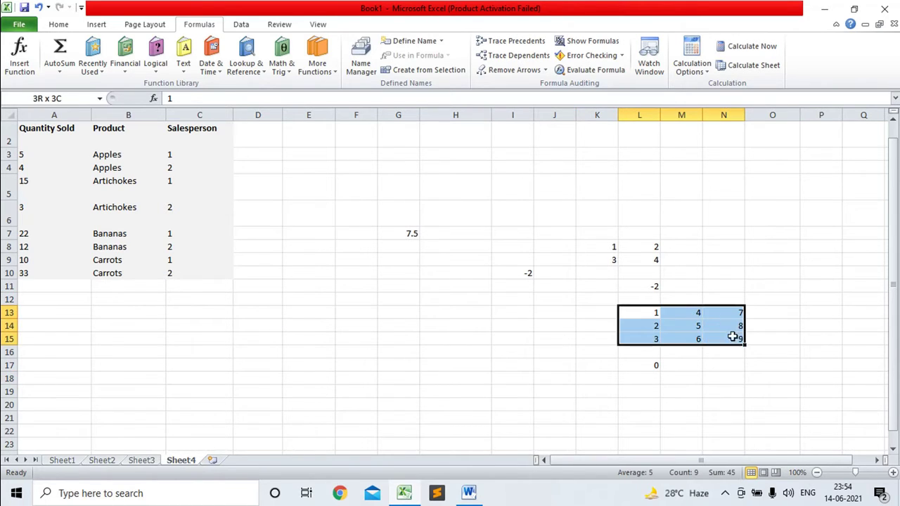
{"action": "key", "text": "ctrl+c"}
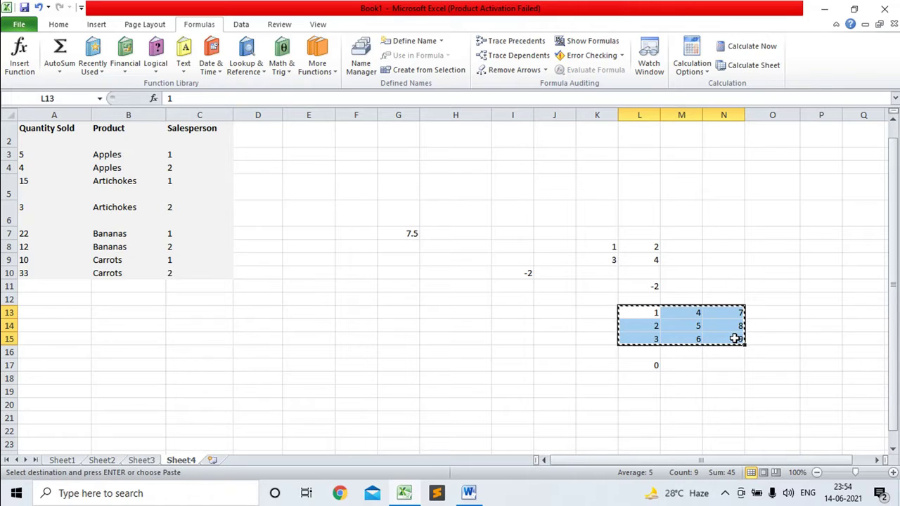
{"action": "left_click", "coordinate": [790, 310]}
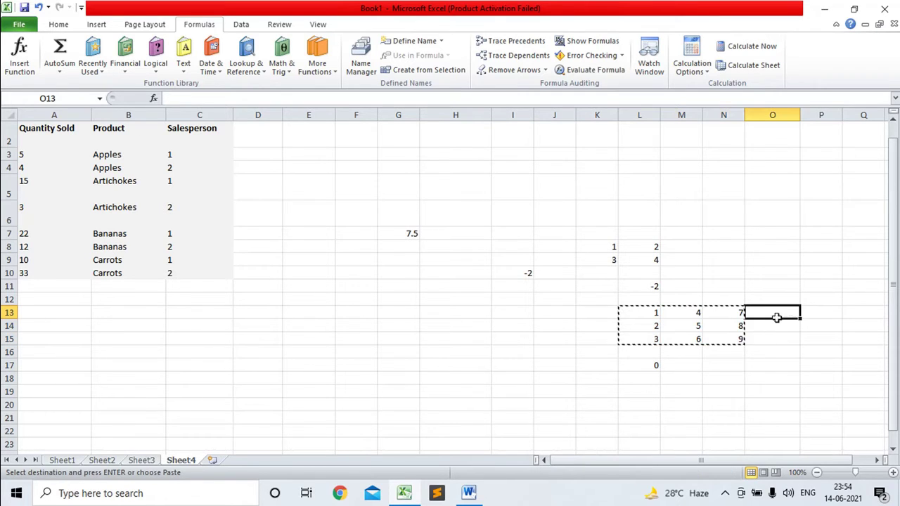
{"action": "left_click", "coordinate": [310, 314]}
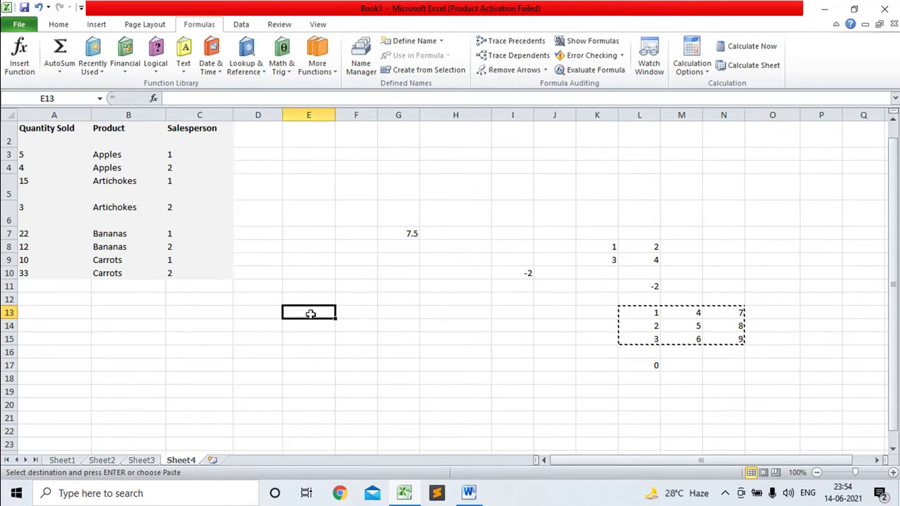
{"action": "key", "text": "Return"}
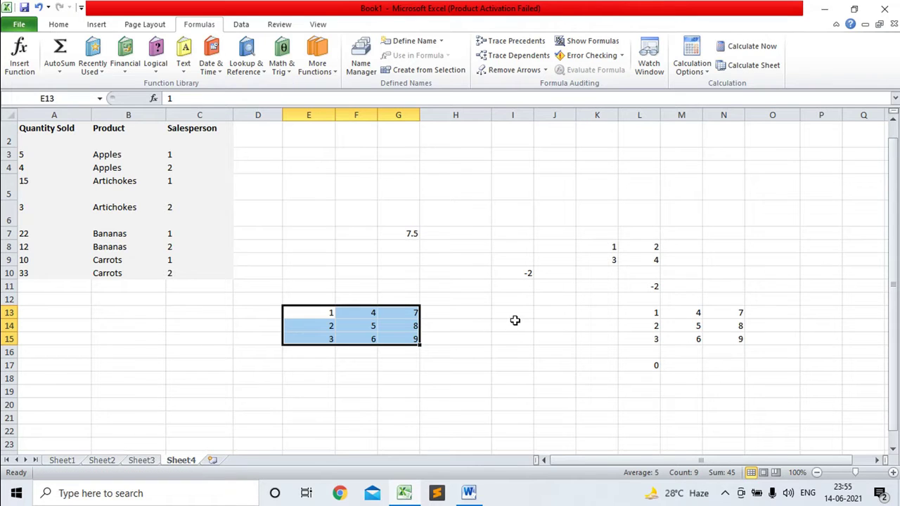
Enter =MMULT(L13:N15,E13:G15) in I13, which shows 30.
{"action": "left_click", "coordinate": [515, 315]}
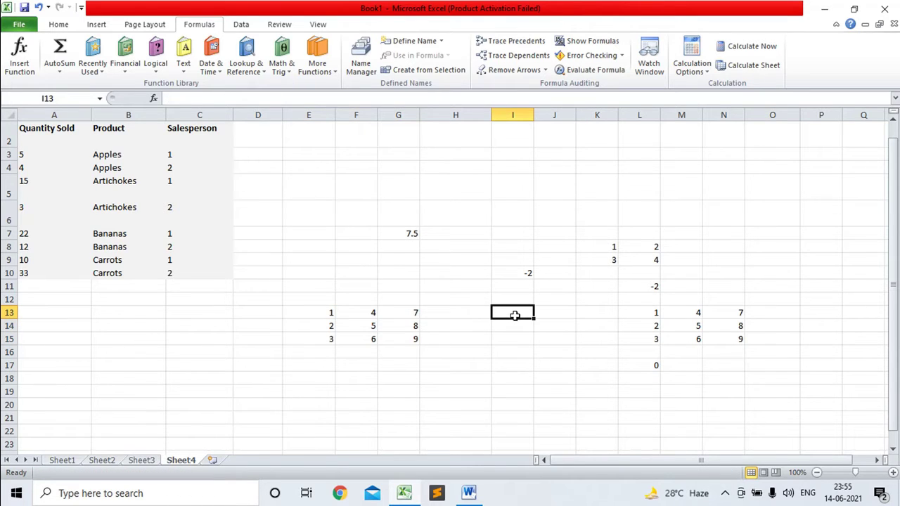
{"action": "type", "text": "=m"}
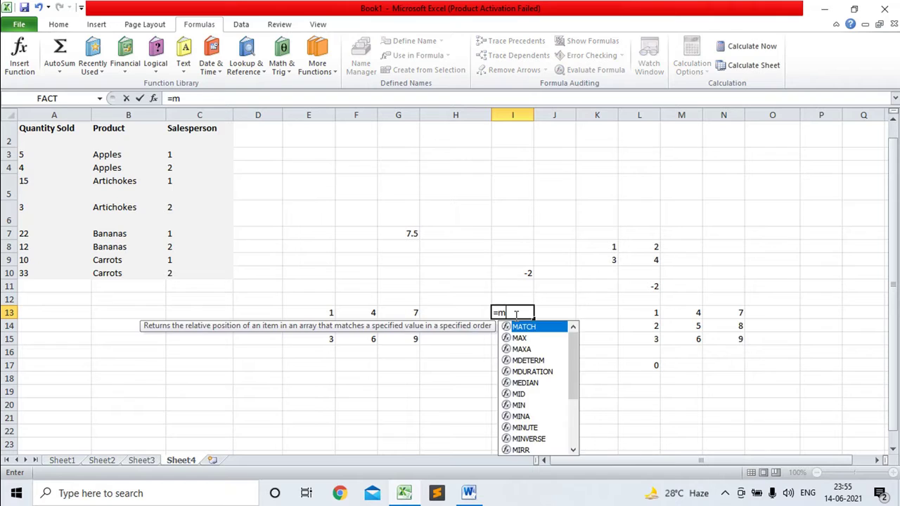
{"action": "type", "text": "mul"}
{"action": "type", "text": "t"}
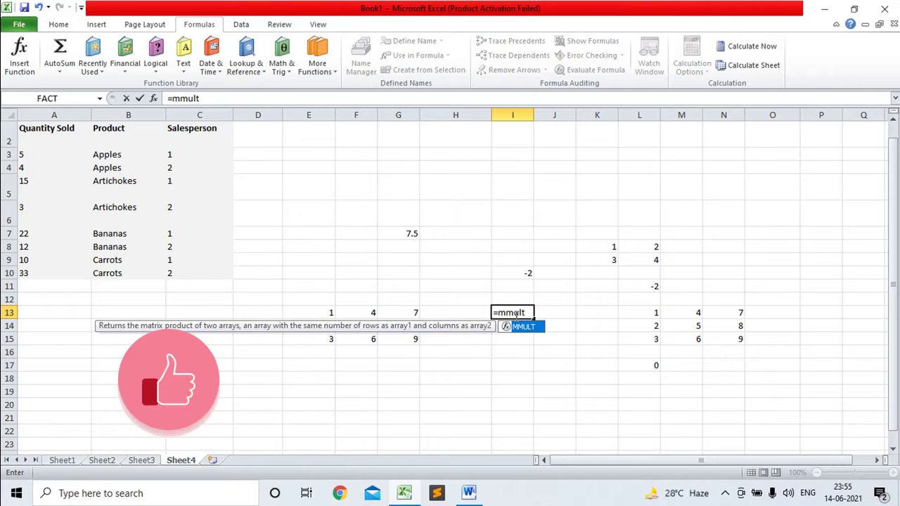
{"action": "type", "text": "("}
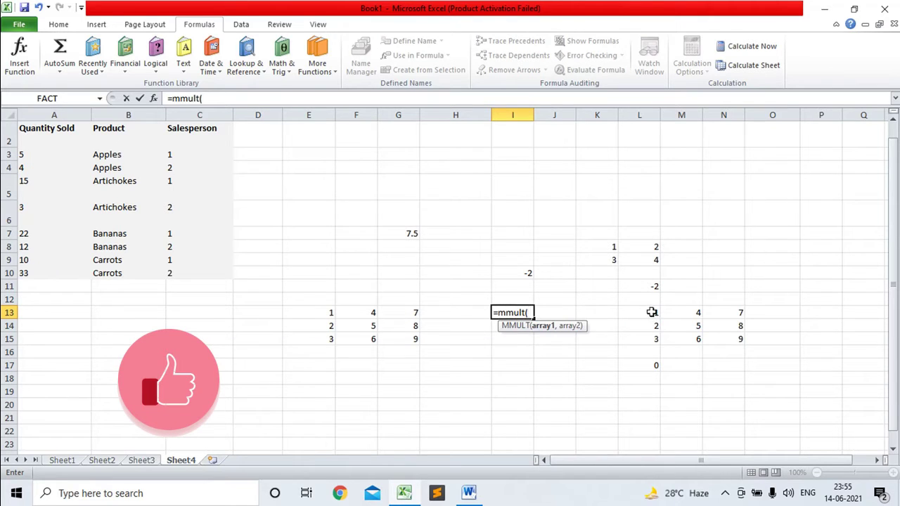
{"action": "left_click_drag", "start_coordinate": [652, 312], "coordinate": [712, 334]}
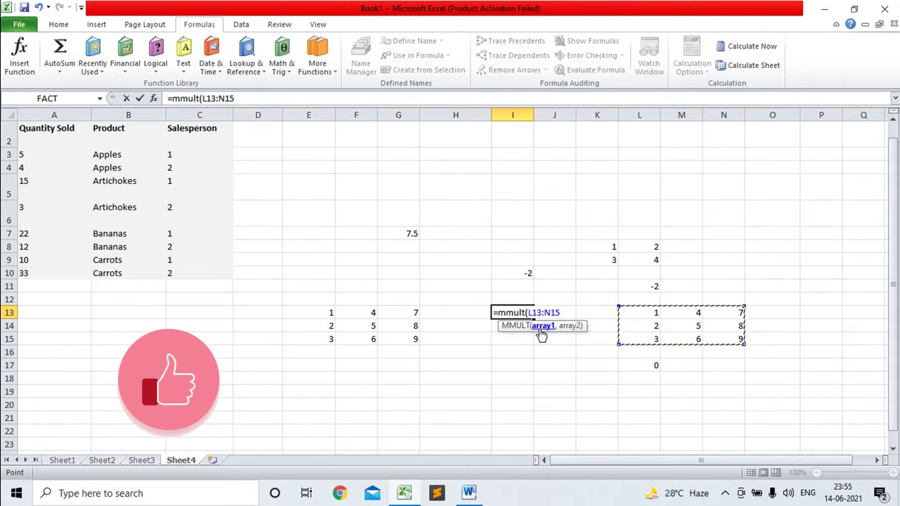
{"action": "type", "text": ","}
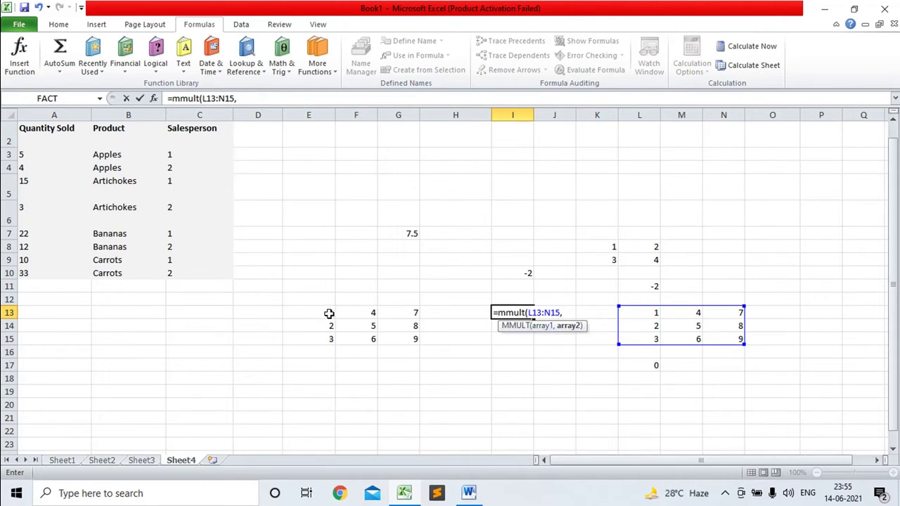
{"action": "left_click_drag", "start_coordinate": [328, 314], "coordinate": [397, 338]}
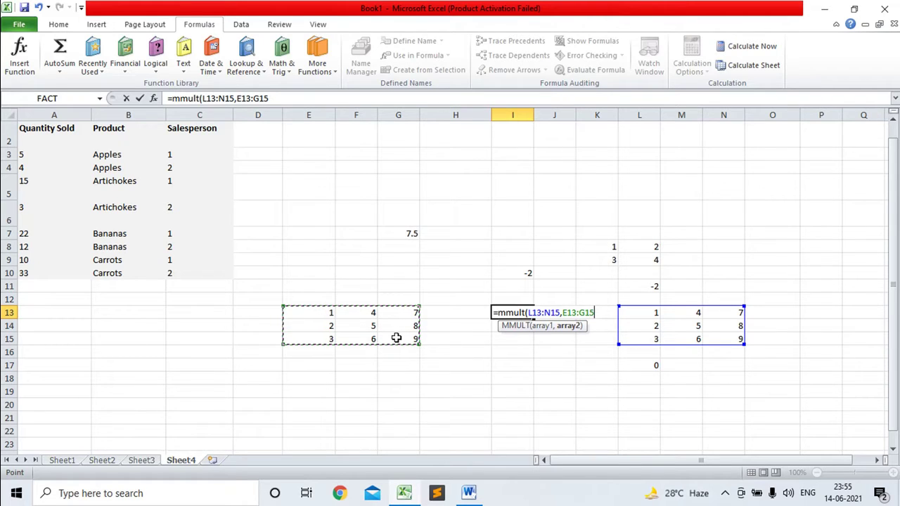
{"action": "type", "text": ")"}
{"action": "key", "text": "Return"}
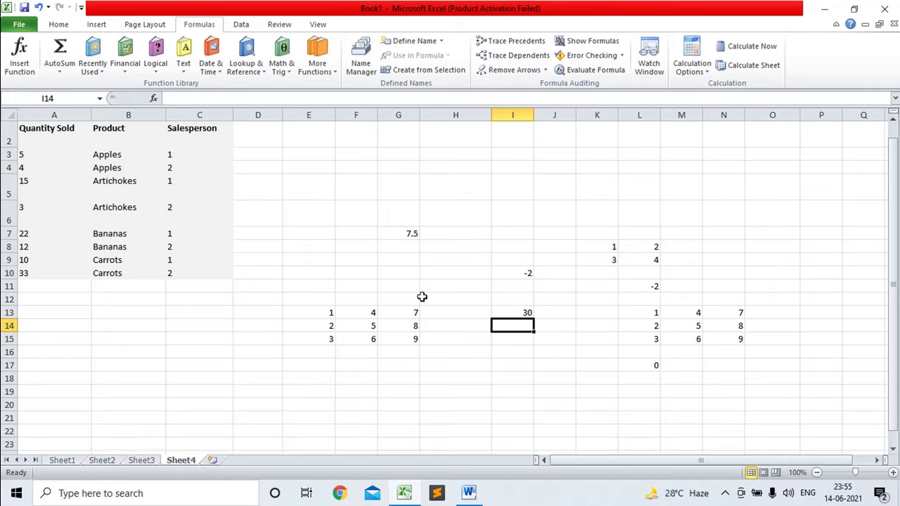
Browse the Math & Trig function list again and select the example block E7:N20.
{"action": "left_click", "coordinate": [286, 70]}
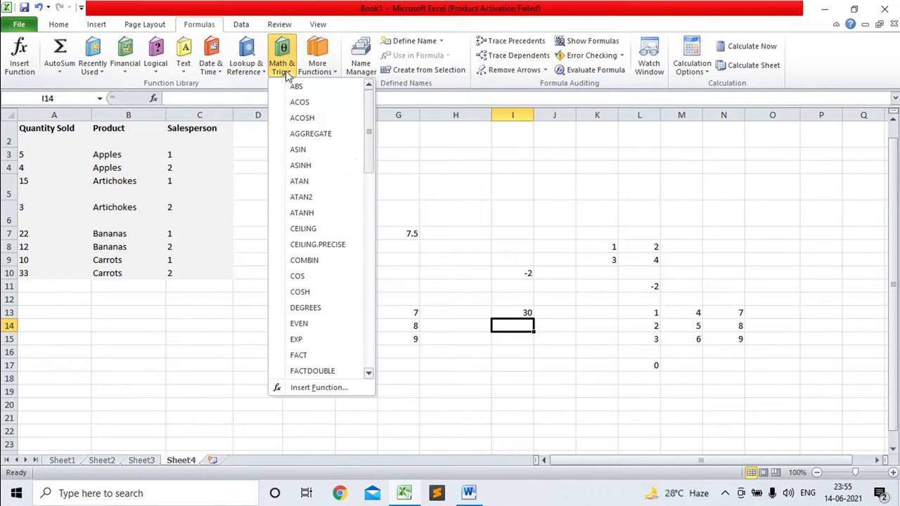
{"action": "left_click_drag", "start_coordinate": [370, 147], "coordinate": [379, 255]}
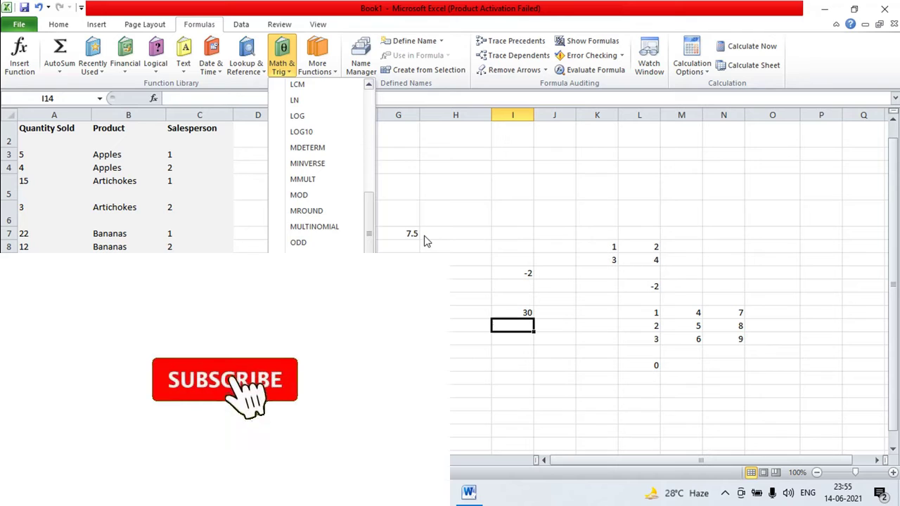
{"action": "left_click", "coordinate": [425, 238]}
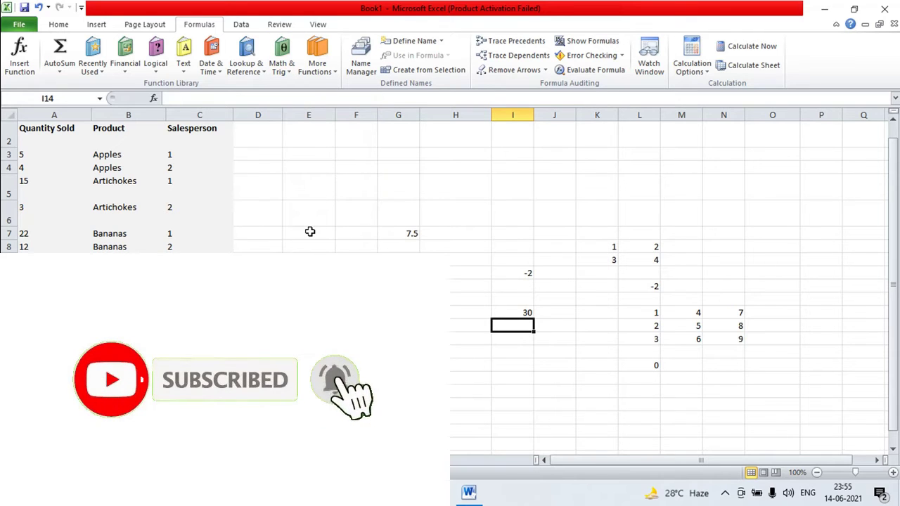
{"action": "left_click_drag", "start_coordinate": [314, 233], "coordinate": [717, 405]}
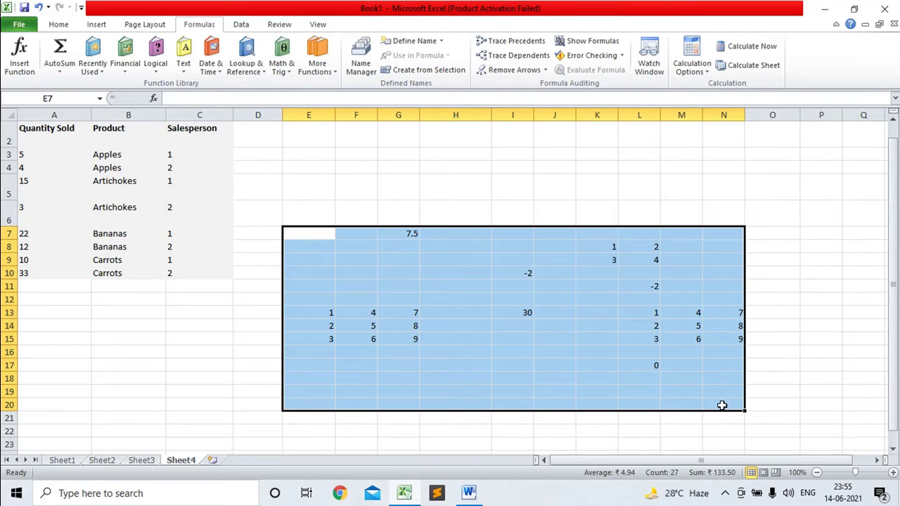
Clear the old example values and enter =MOD(32,2) in G8.
{"action": "key", "text": "Delete"}
{"action": "left_click", "coordinate": [408, 245]}
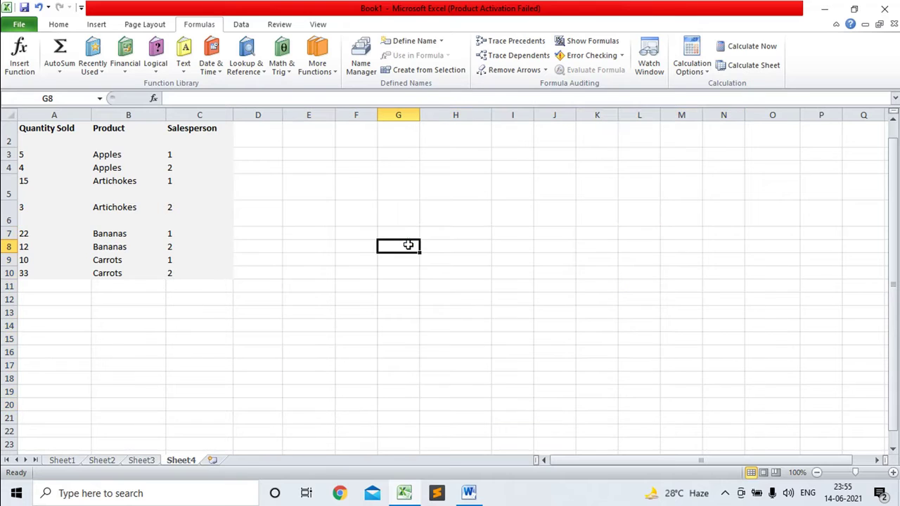
{"action": "type", "text": "=mo"}
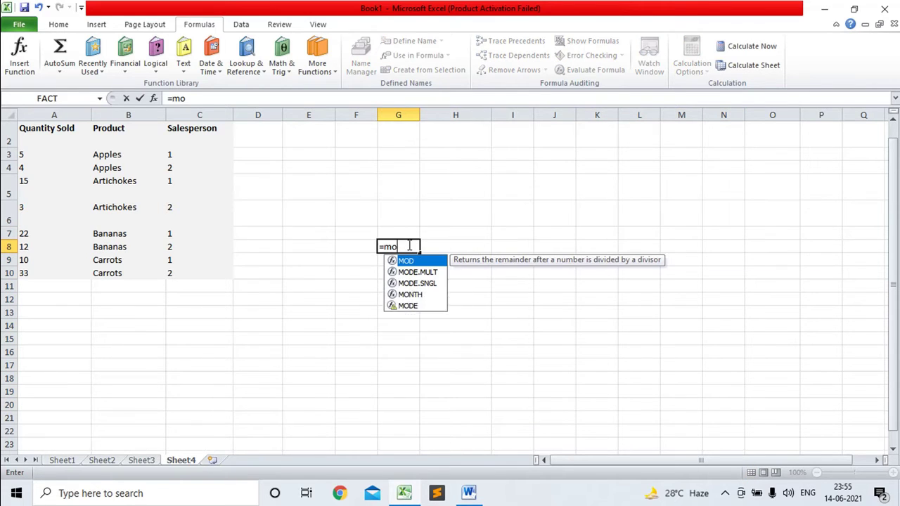
{"action": "type", "text": "d("}
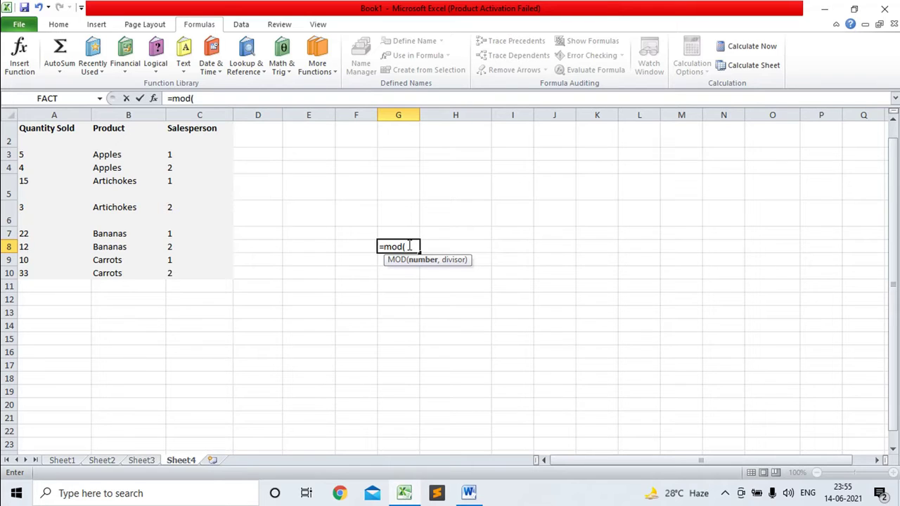
{"action": "type", "text": "32,"}
{"action": "type", "text": "2)"}
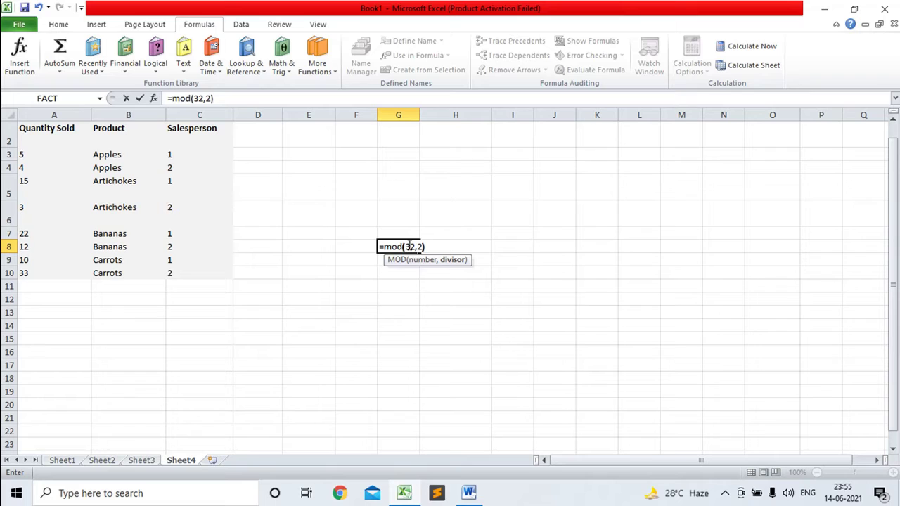
{"action": "key", "text": "Return"}
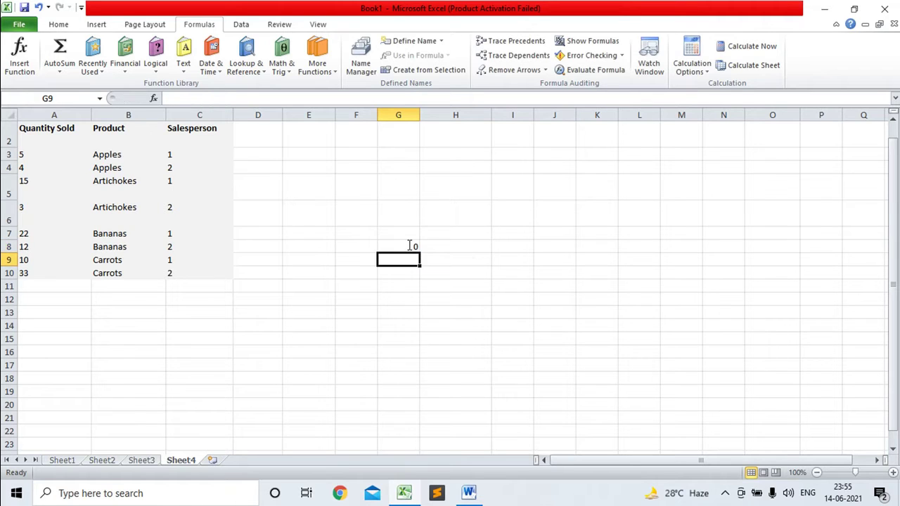
Edit G8's formula to =MOD(33,2) so it shows 1.
{"action": "left_click", "coordinate": [414, 246]}
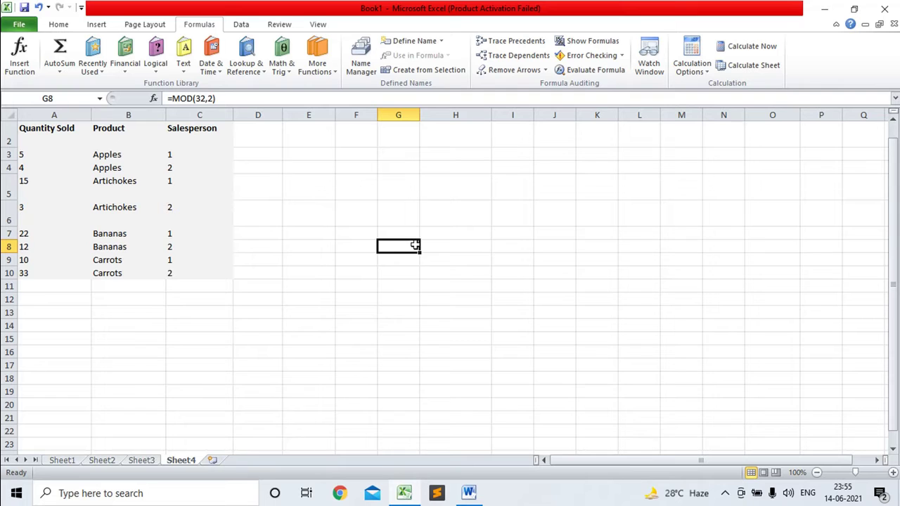
{"action": "left_click", "coordinate": [204, 99]}
{"action": "key", "text": "BackSpace"}
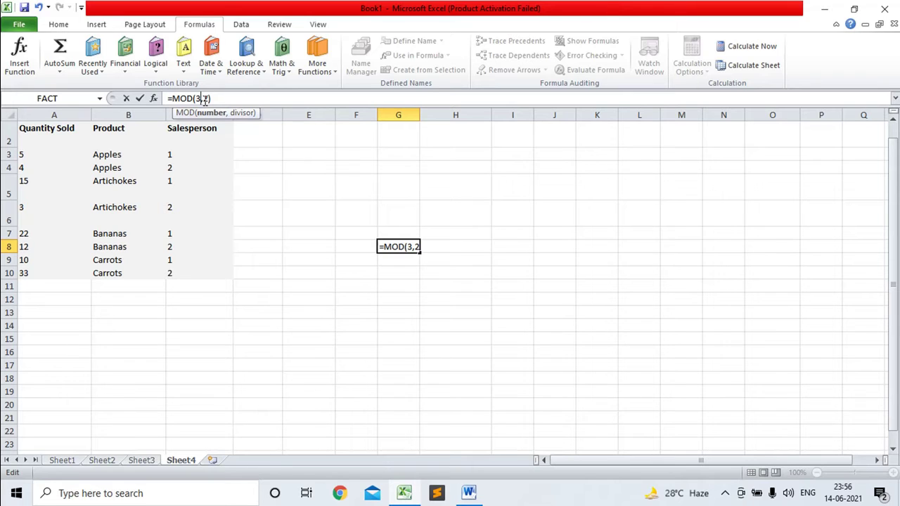
{"action": "type", "text": "3"}
{"action": "key", "text": "Return"}
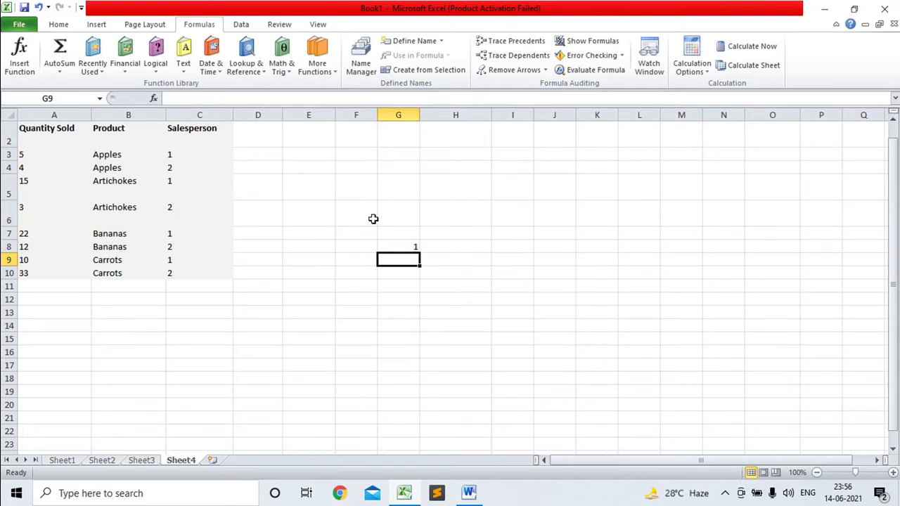
Remove the divisor 2 from G8's MOD formula to replace it.
{"action": "left_click", "coordinate": [401, 247]}
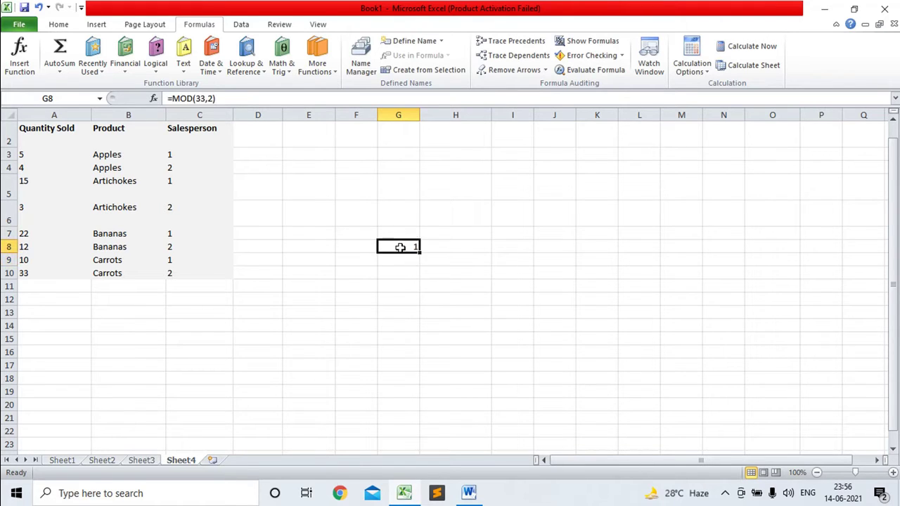
{"action": "left_click", "coordinate": [214, 99]}
{"action": "key", "text": "BackSpace"}
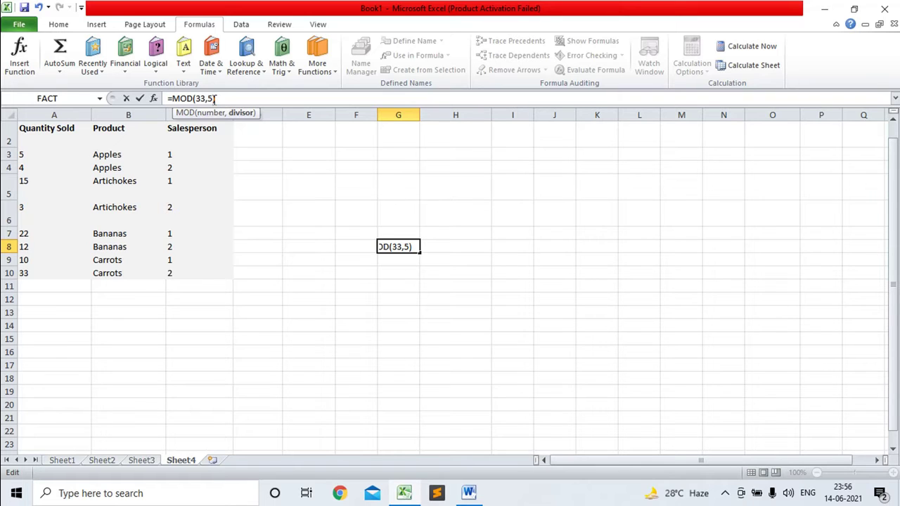
Commit =MOD(33,5) in G8 and enter =QUOTIENT(33,5) in G9, giving 3 and 6.
{"action": "key", "text": "Return"}
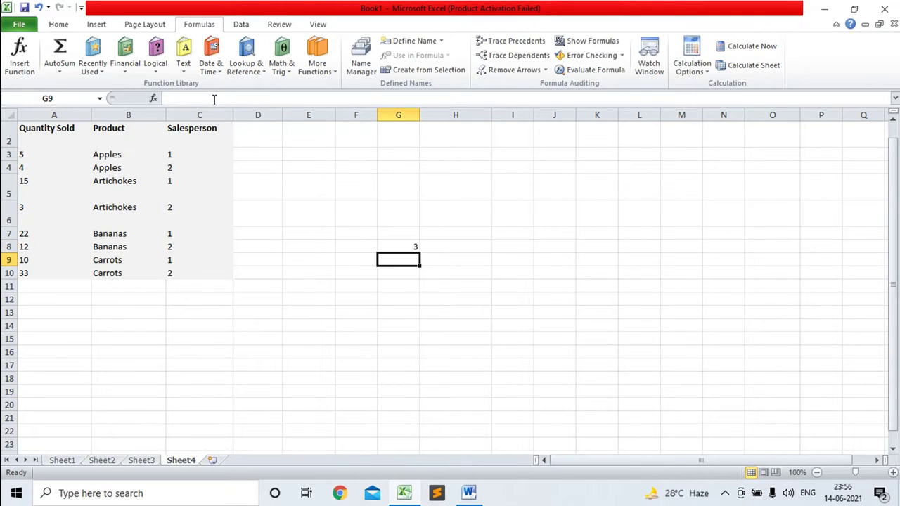
{"action": "type", "text": "="}
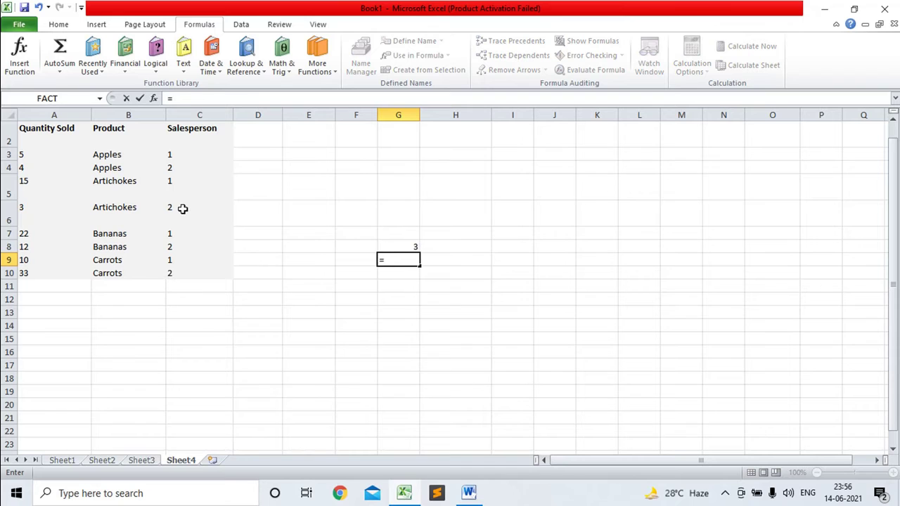
{"action": "type", "text": "quo"}
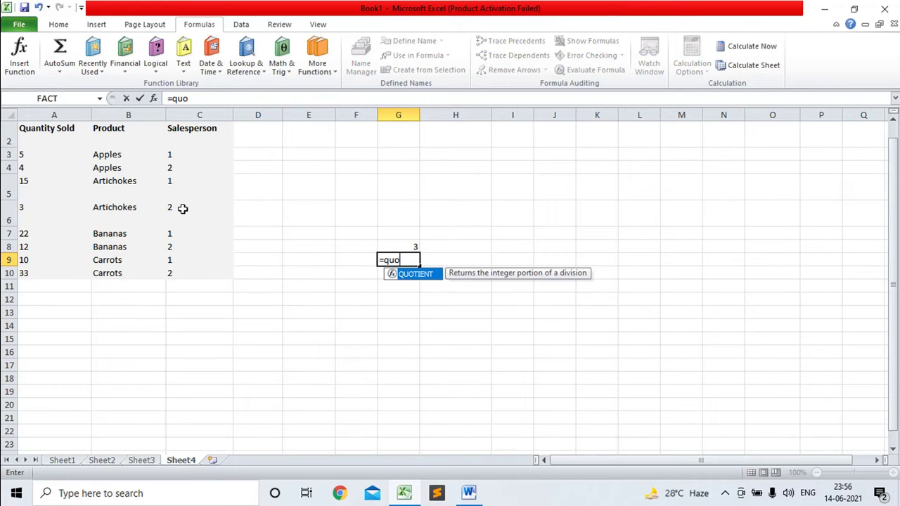
{"action": "double_click", "coordinate": [413, 274]}
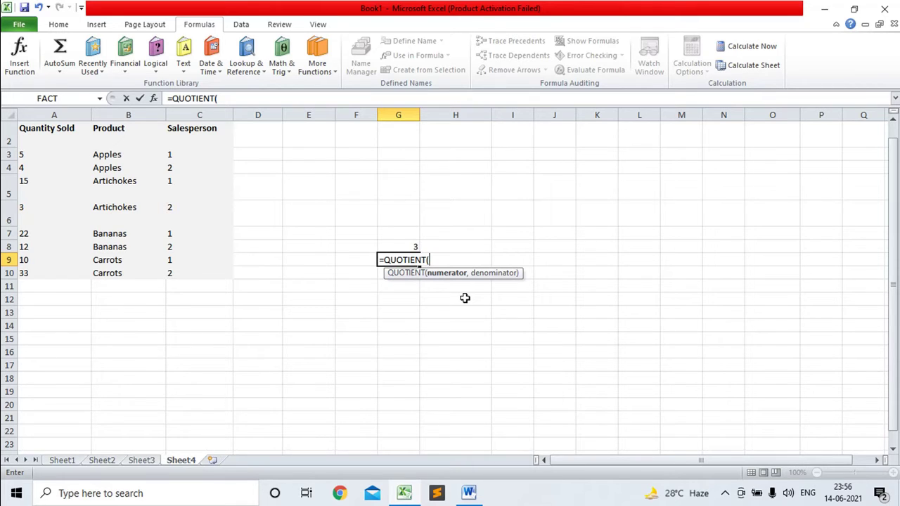
{"action": "type", "text": "33"}
{"action": "type", "text": ",5"}
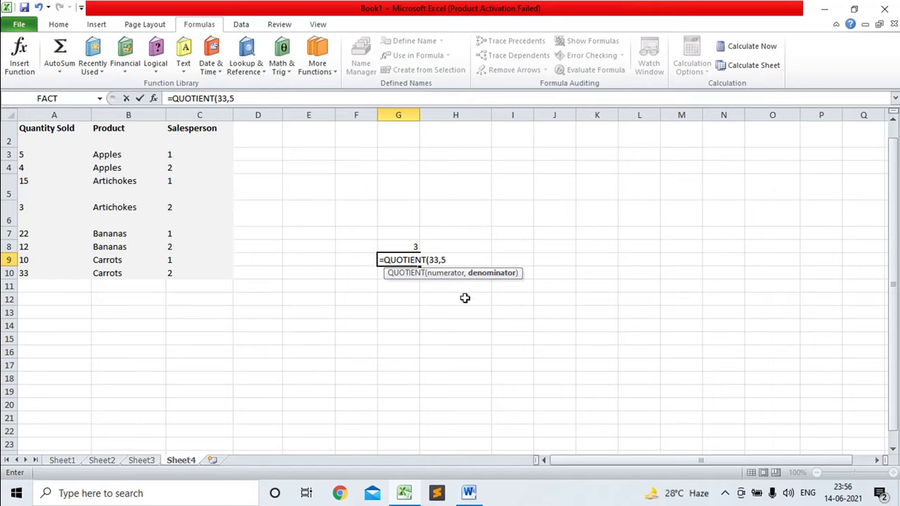
{"action": "type", "text": ")"}
{"action": "key", "text": "Return"}
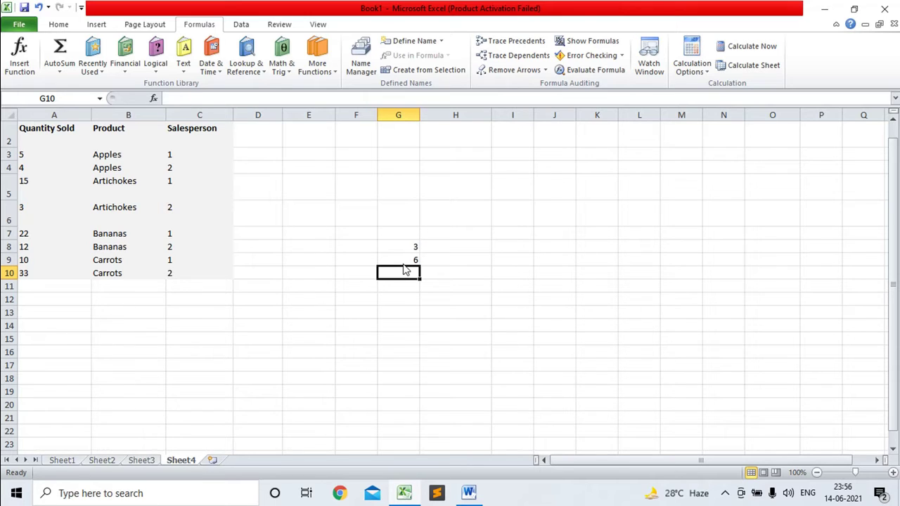
{"action": "left_click", "coordinate": [285, 77]}
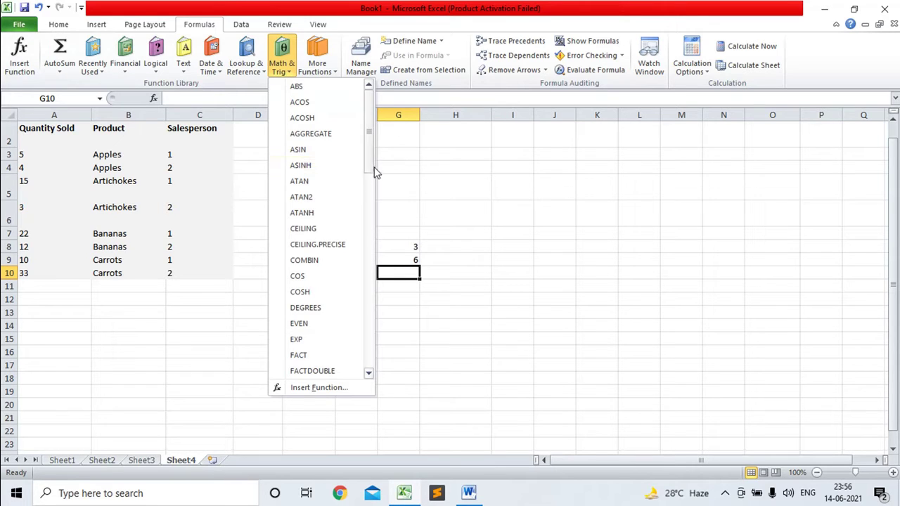
{"action": "left_click_drag", "start_coordinate": [371, 165], "coordinate": [386, 306]}
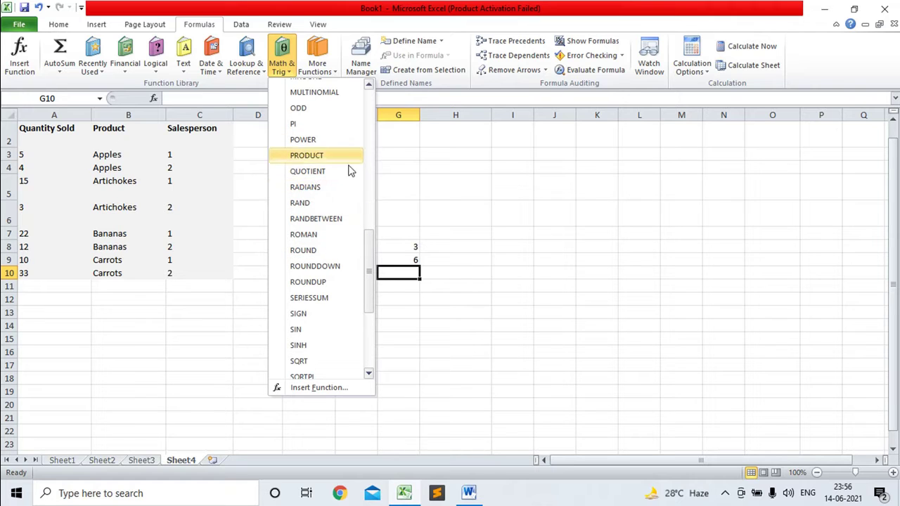
{"action": "left_click_drag", "start_coordinate": [370, 243], "coordinate": [370, 212]}
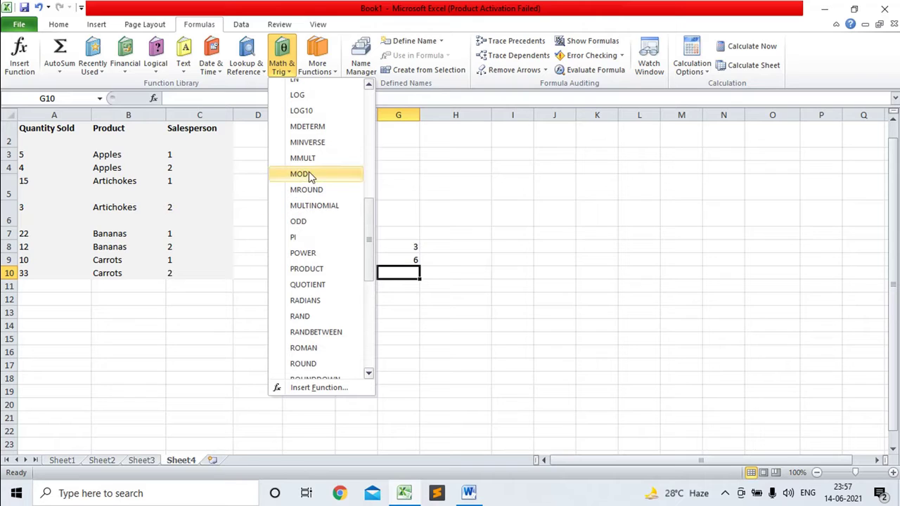
{"action": "left_click", "coordinate": [454, 267]}
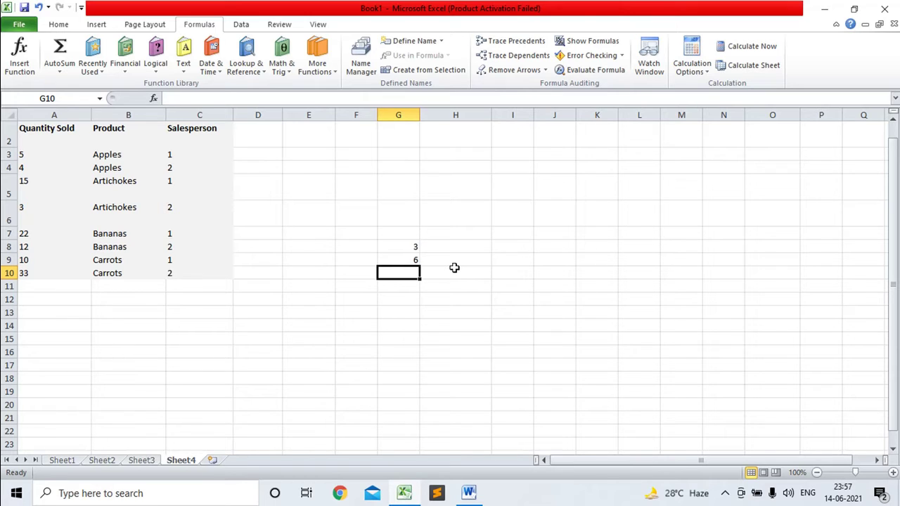
Enter =ROUND(6.85,2) in H10, fixing a stray comma, so it shows 6.85.
{"action": "left_click", "coordinate": [464, 270]}
{"action": "type", "text": "="}
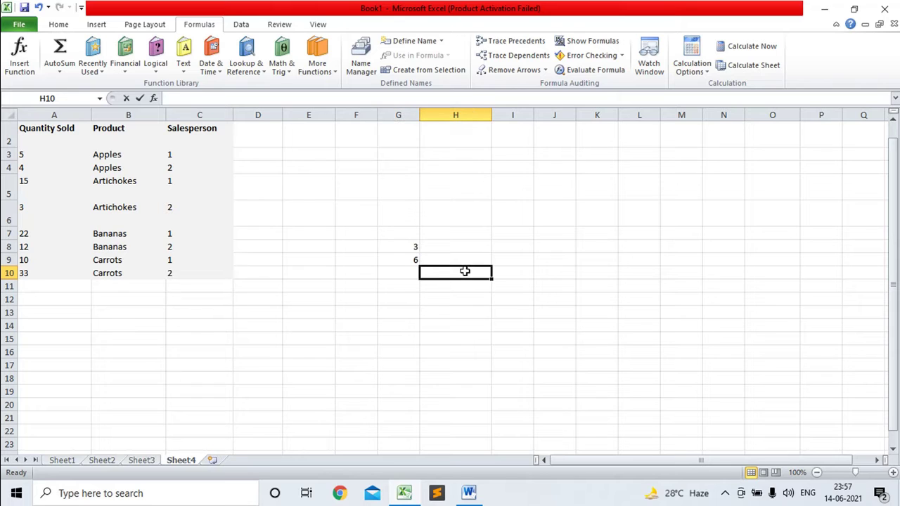
{"action": "type", "text": "ro"}
{"action": "type", "text": "und"}
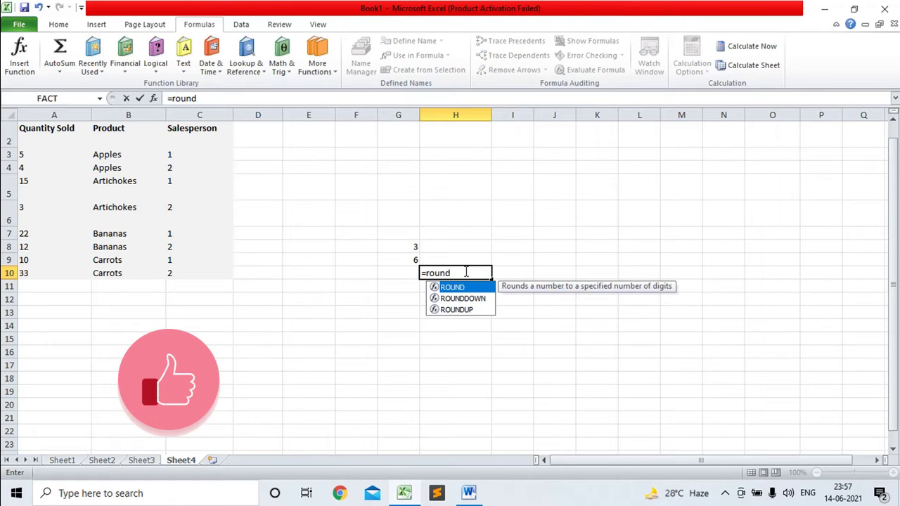
{"action": "type", "text": "("}
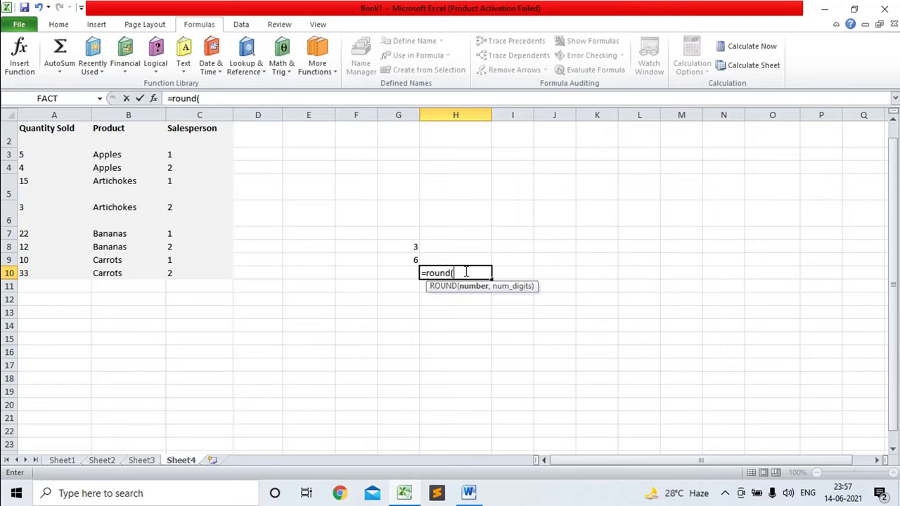
{"action": "type", "text": "6.8"}
{"action": "type", "text": ","}
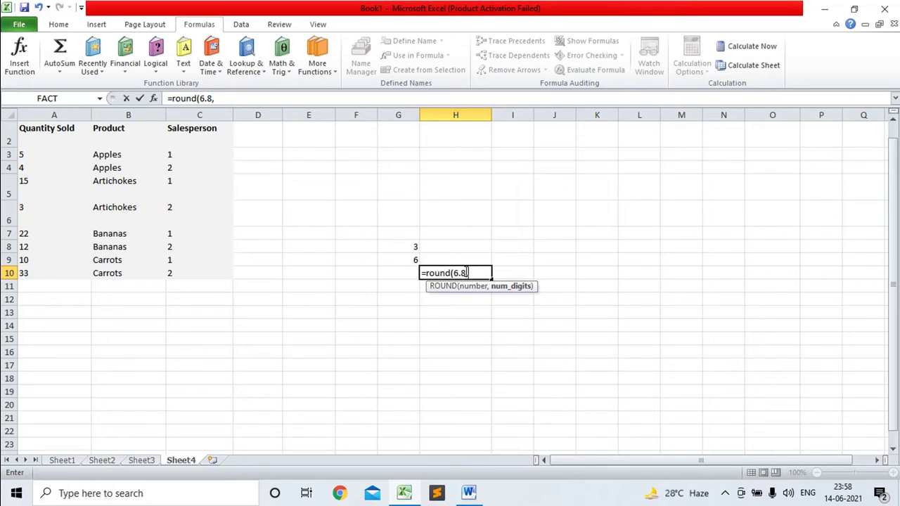
{"action": "key", "text": "BackSpace"}
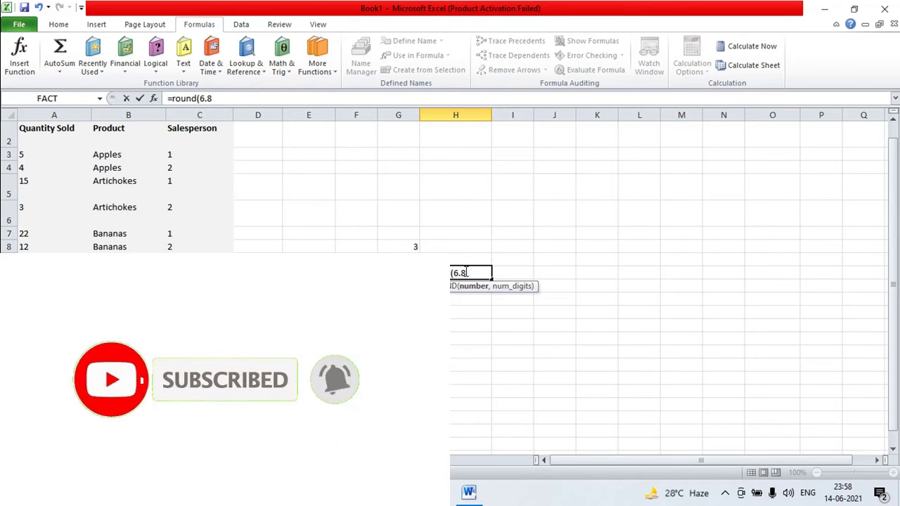
{"action": "type", "text": "5"}
{"action": "type", "text": ","}
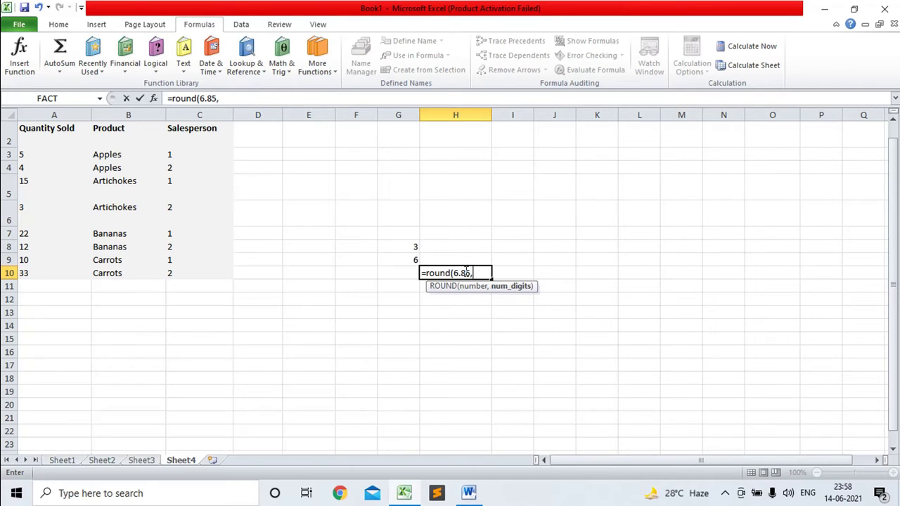
{"action": "type", "text": "2"}
{"action": "type", "text": ")"}
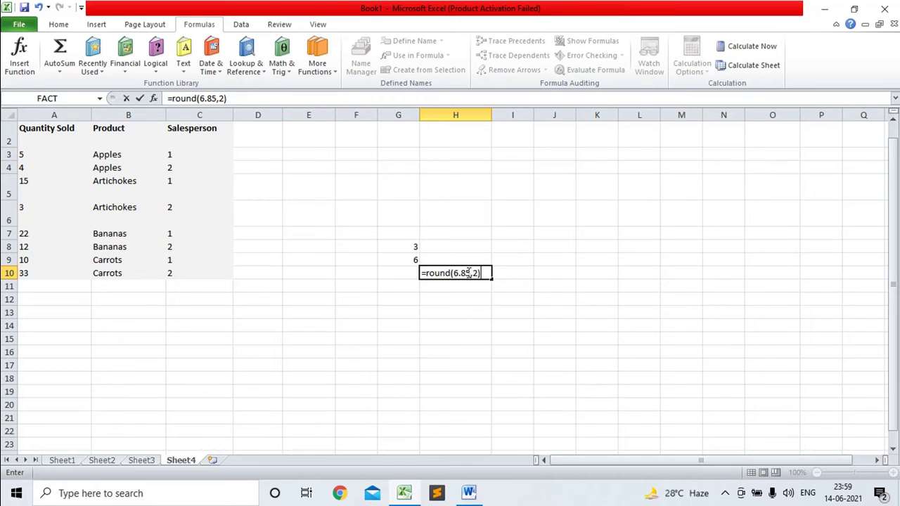
{"action": "key", "text": "Return"}
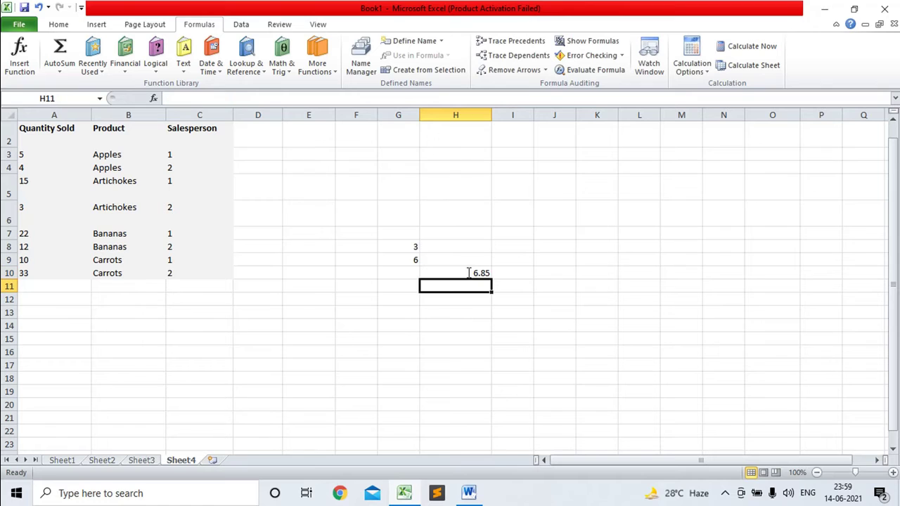
Edit the H10 formula in the formula bar to change 6.85 to 6.855.
{"action": "left_click", "coordinate": [483, 273]}
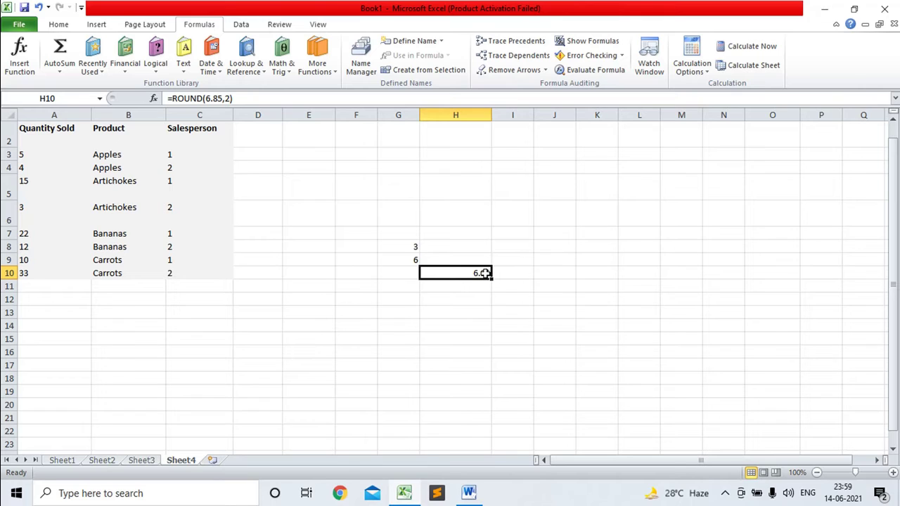
{"action": "left_click", "coordinate": [224, 101]}
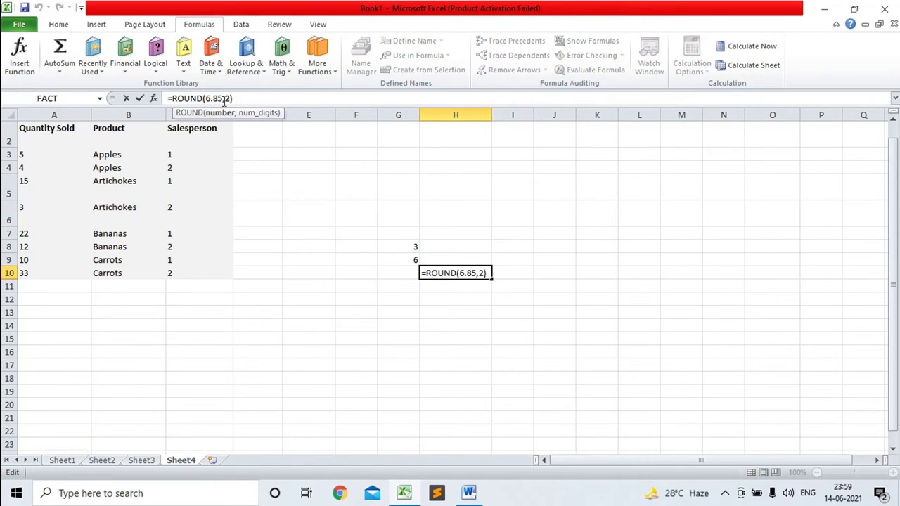
{"action": "type", "text": "5"}
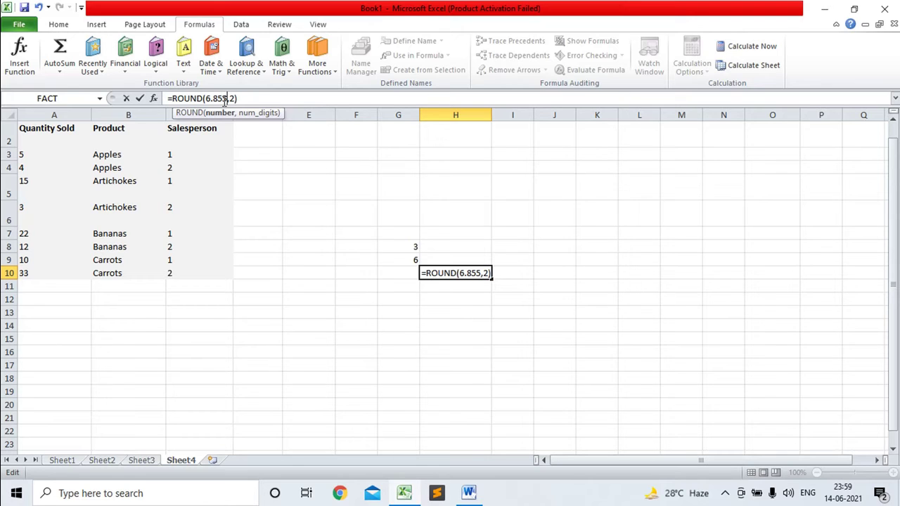
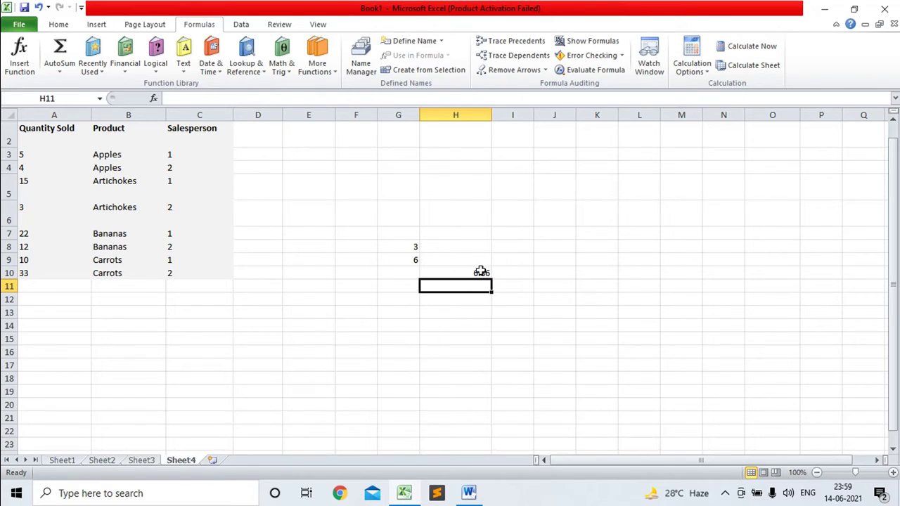
Select H10 and open its =ROUND(6.855,2) formula for editing in the formula bar.
{"action": "left_click", "coordinate": [481, 273]}
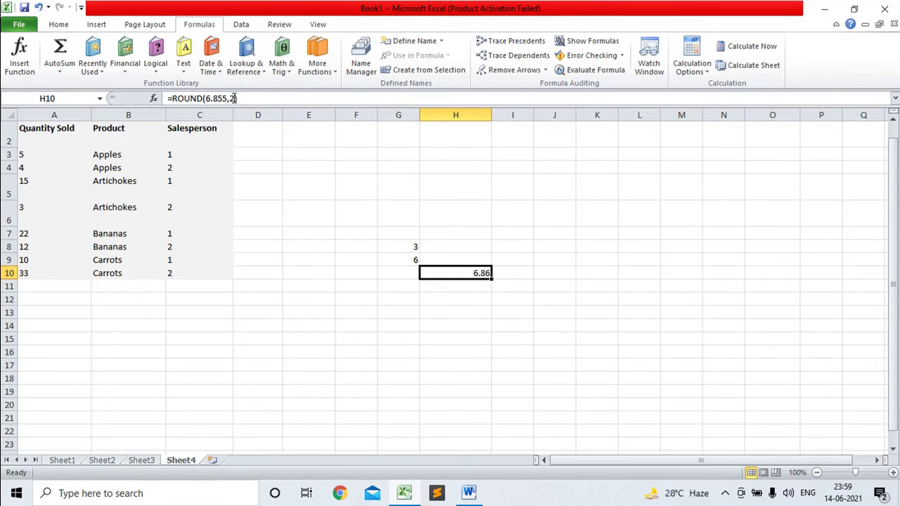
{"action": "left_click", "coordinate": [235, 98]}
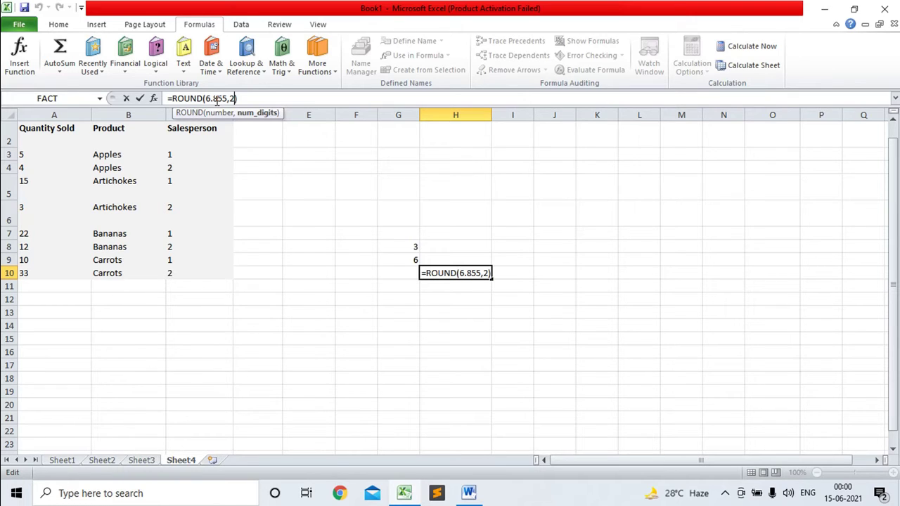
Change the number in H10's formula from 6.855 to 6.854 so it shows 6.85.
{"action": "left_click", "coordinate": [483, 273]}
{"action": "key", "text": "BackSpace"}
{"action": "type", "text": "4"}
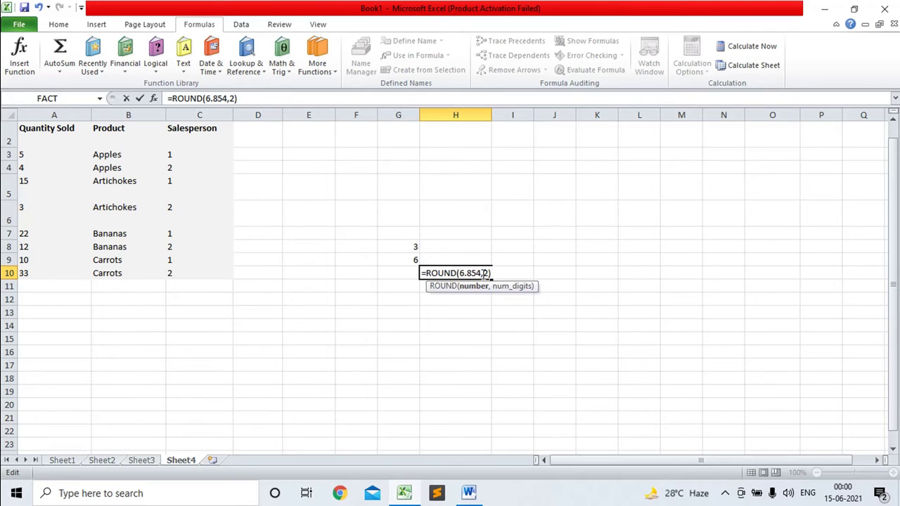
{"action": "key", "text": "Return"}
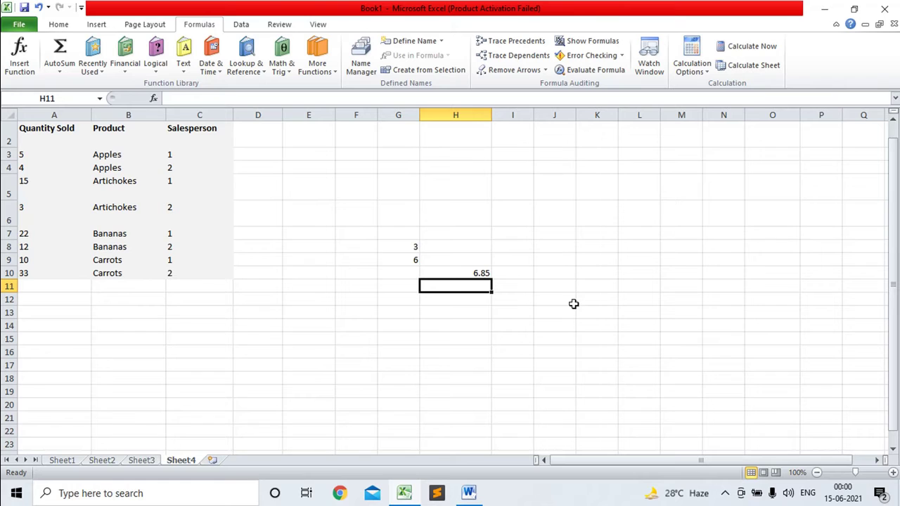
{"action": "left_click", "coordinate": [479, 274]}
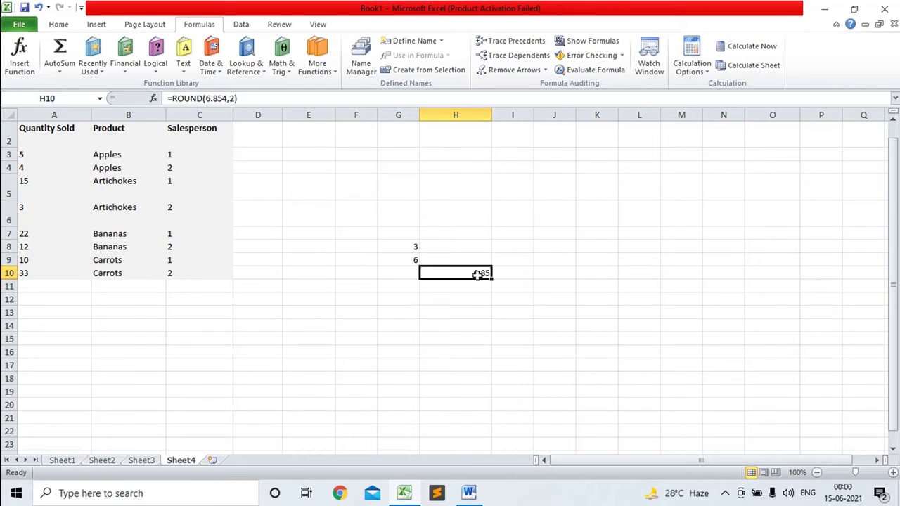
Change H10's digit count from 2 to 1, giving =ROUND(6.854,1) = 6.9.
{"action": "left_click", "coordinate": [228, 100]}
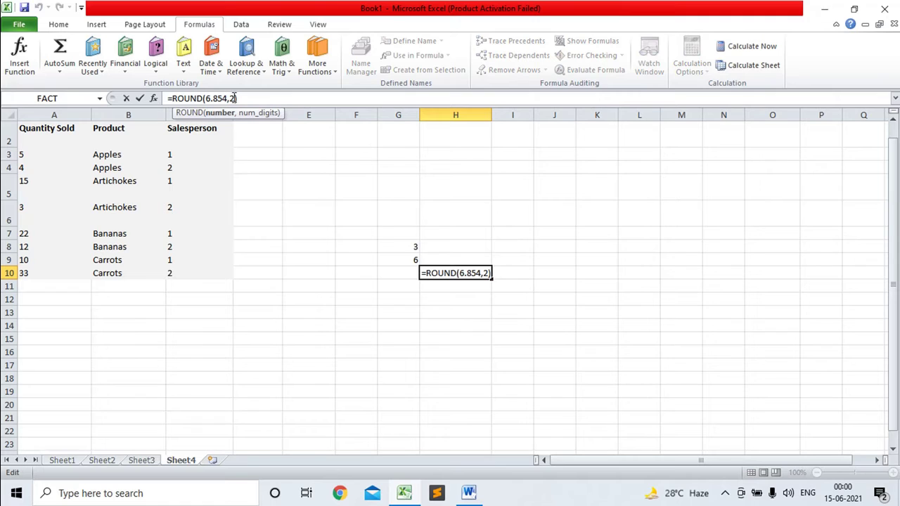
{"action": "left_click", "coordinate": [236, 98]}
{"action": "key", "text": "BackSpace"}
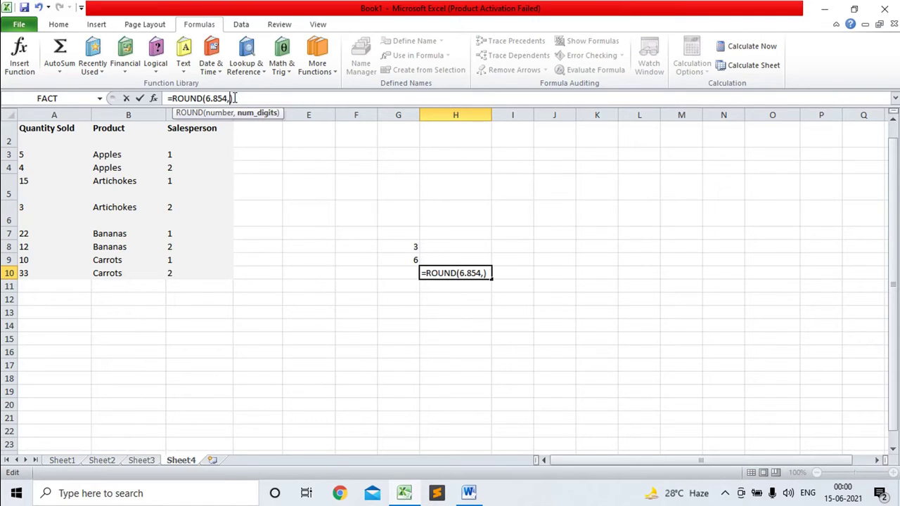
{"action": "type", "text": "1"}
{"action": "left_click", "coordinate": [477, 273]}
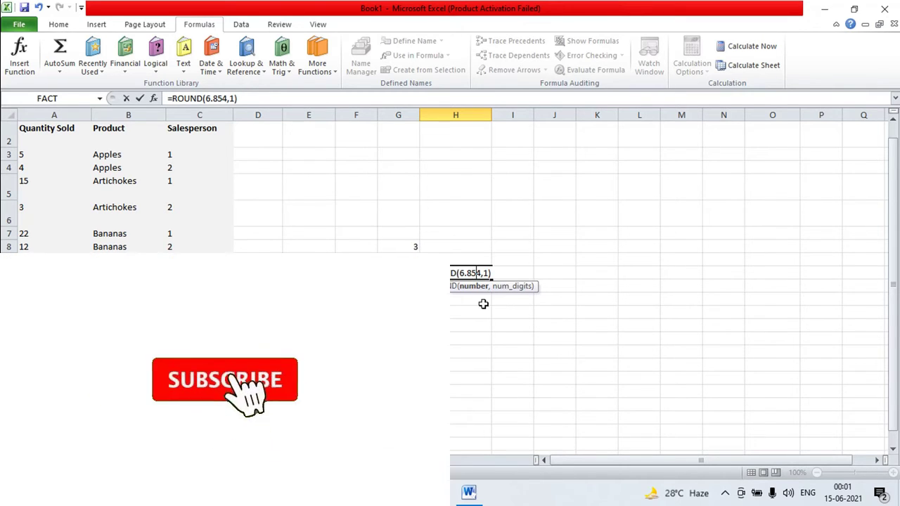
{"action": "key", "text": "Return"}
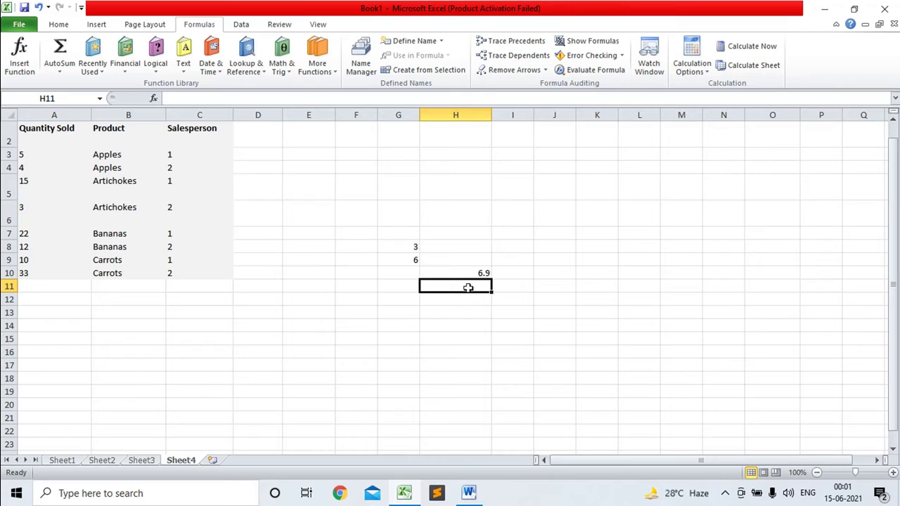
Enter =ROUND(6.854,0) in H11 so it displays 7.
{"action": "type", "text": "="}
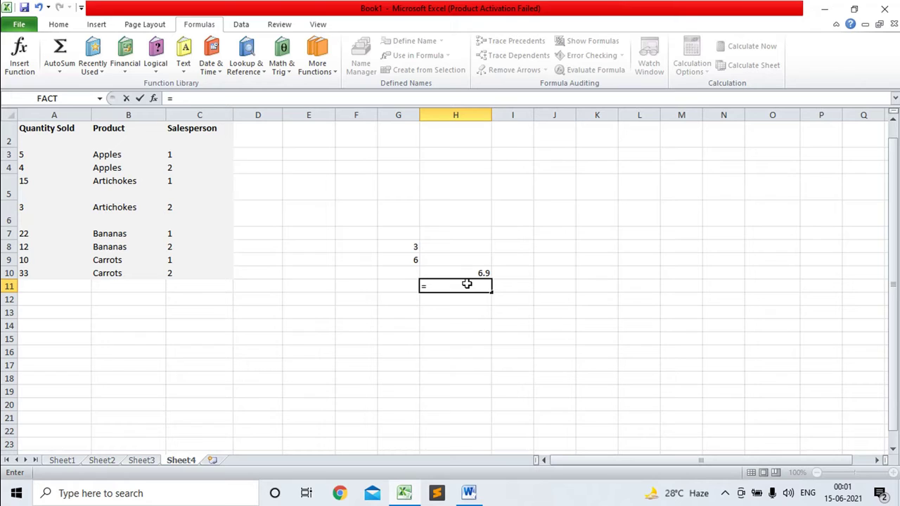
{"action": "type", "text": "rou"}
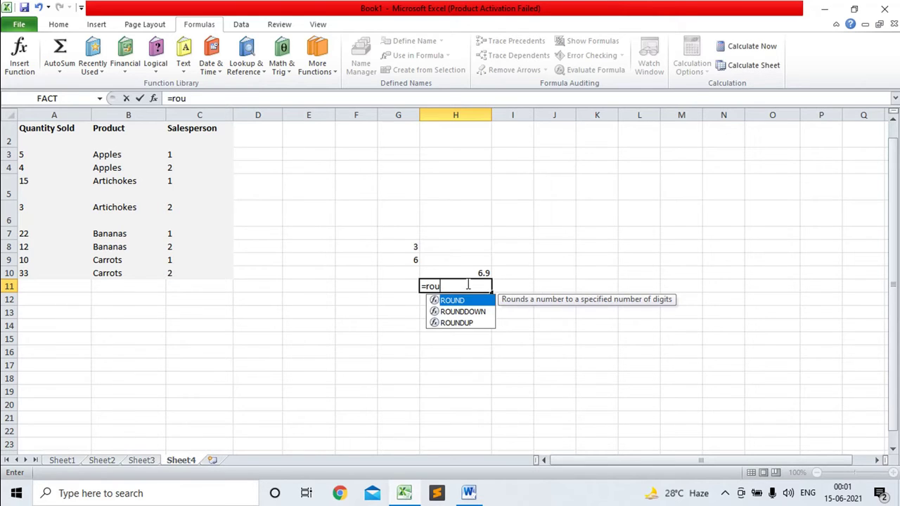
{"action": "type", "text": "nd("}
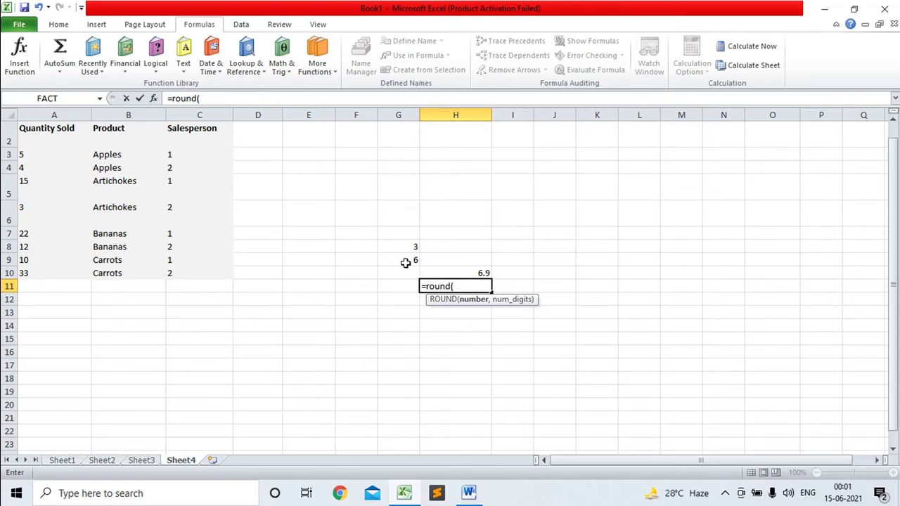
{"action": "type", "text": "6.8"}
{"action": "type", "text": "54"}
{"action": "type", "text": ",0"}
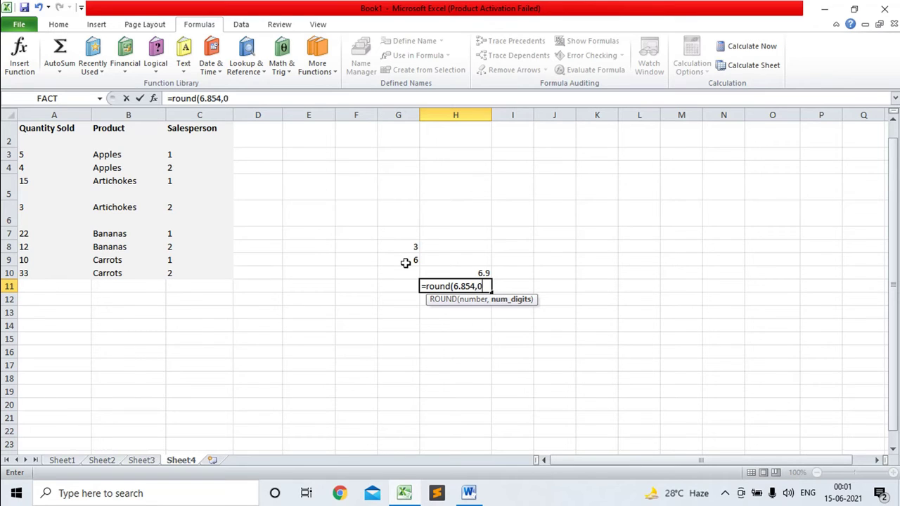
{"action": "type", "text": ")"}
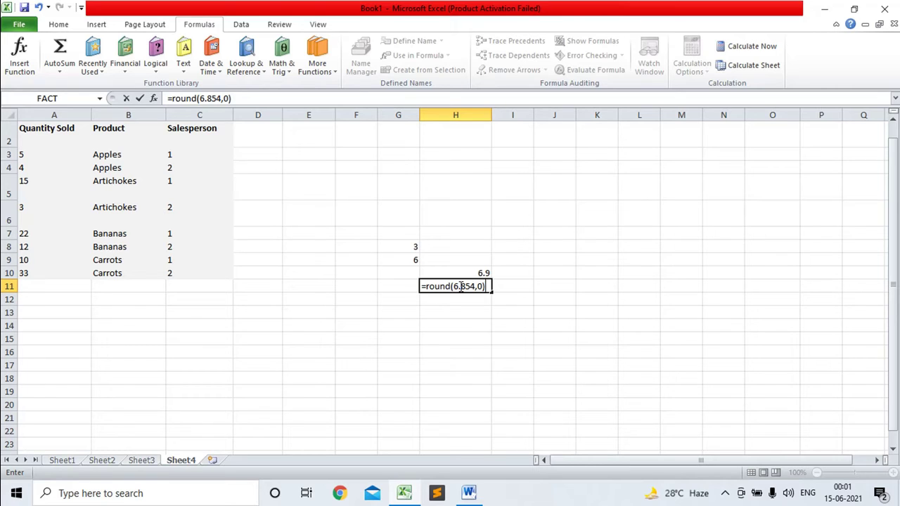
{"action": "key", "text": "Return"}
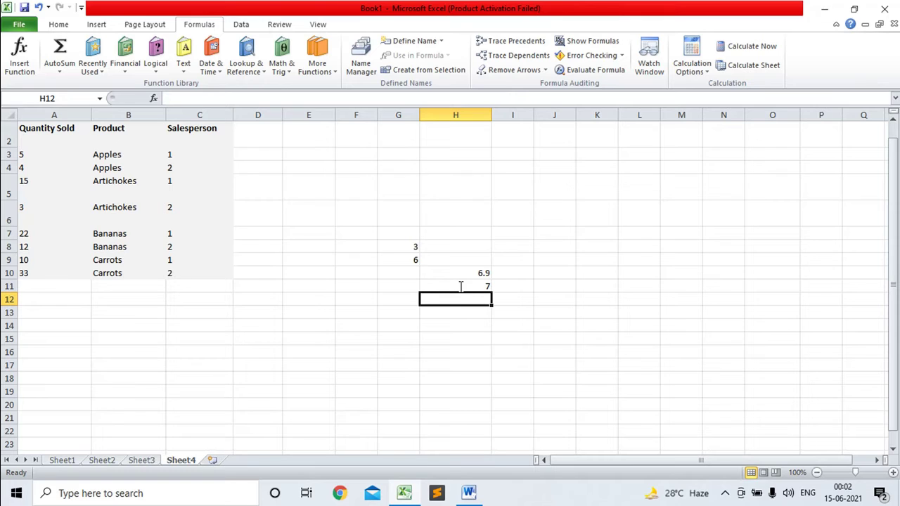
Enter =ROUND(6.854,-1) in H12 so it displays 10.
{"action": "type", "text": "="}
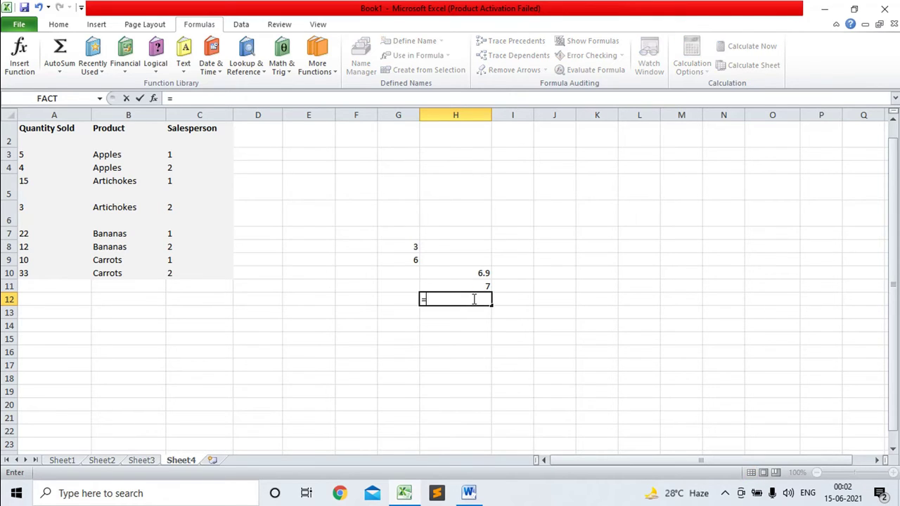
{"action": "type", "text": "m"}
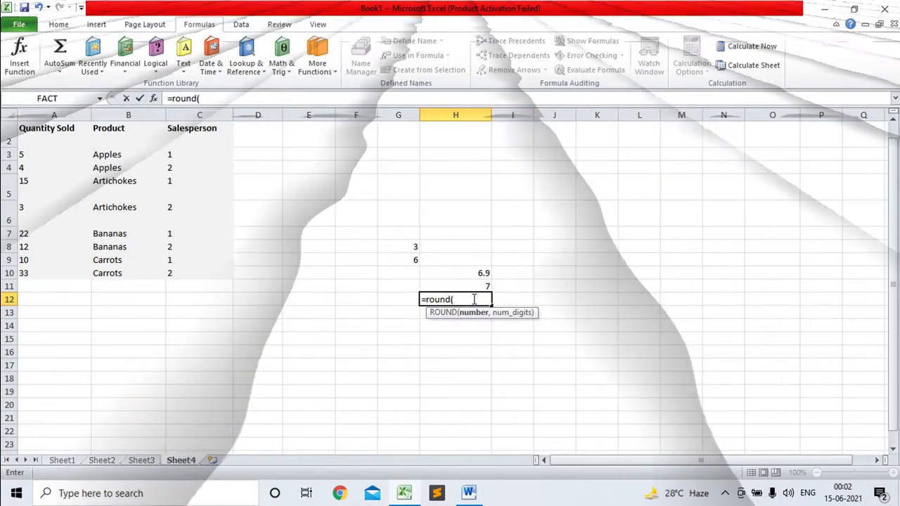
{"action": "type", "text": "6."}
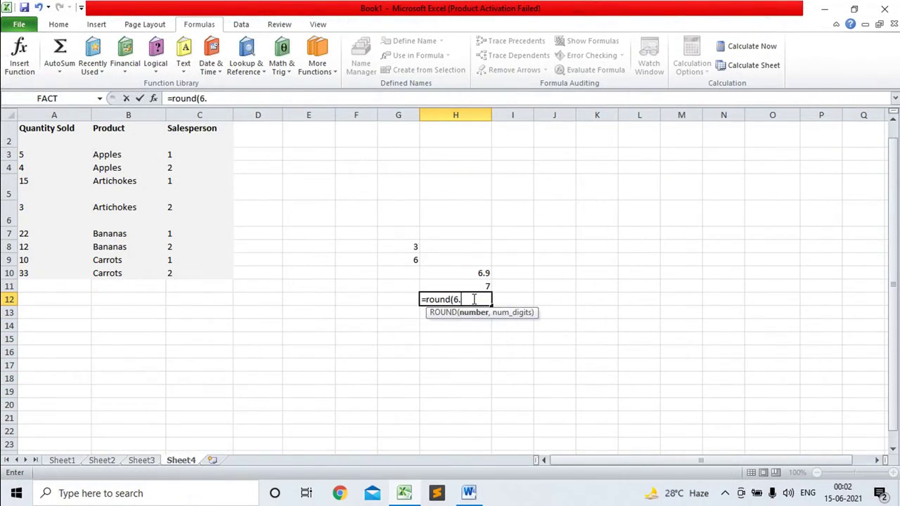
{"action": "type", "text": "854"}
{"action": "type", "text": ",-1"}
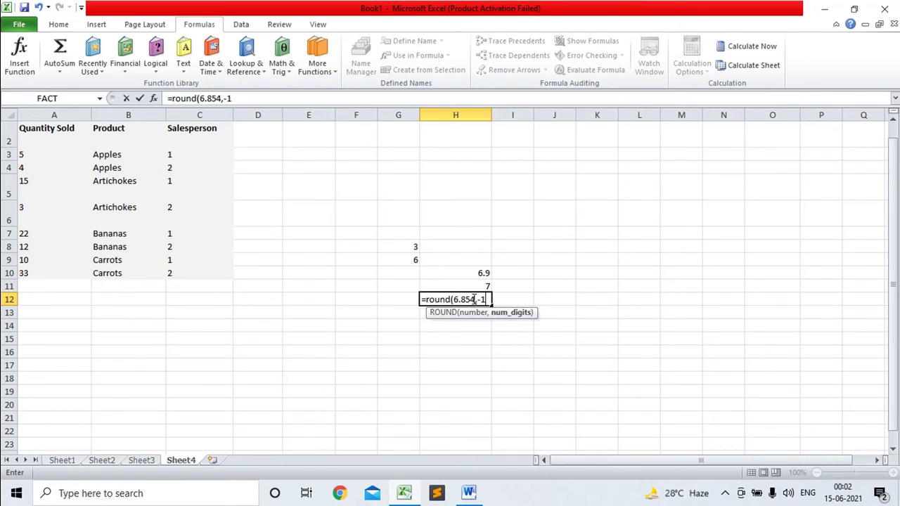
{"action": "type", "text": ")"}
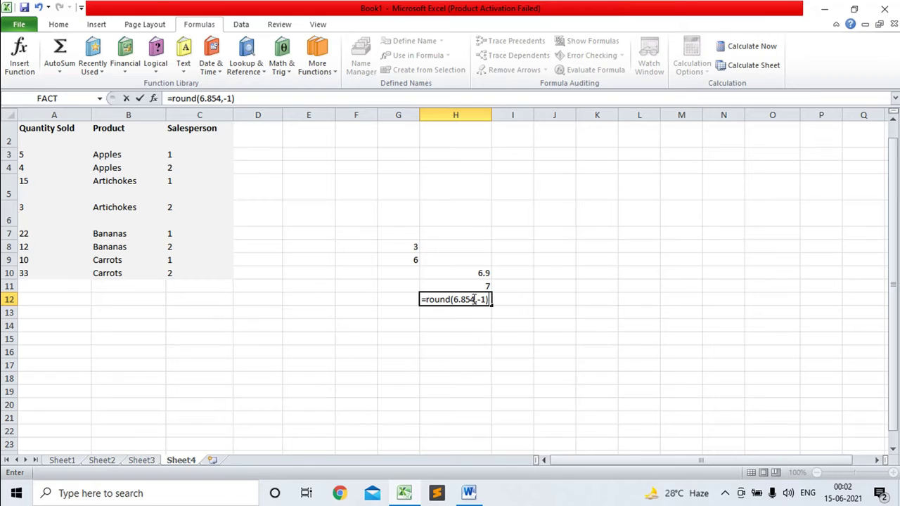
{"action": "key", "text": "Return"}
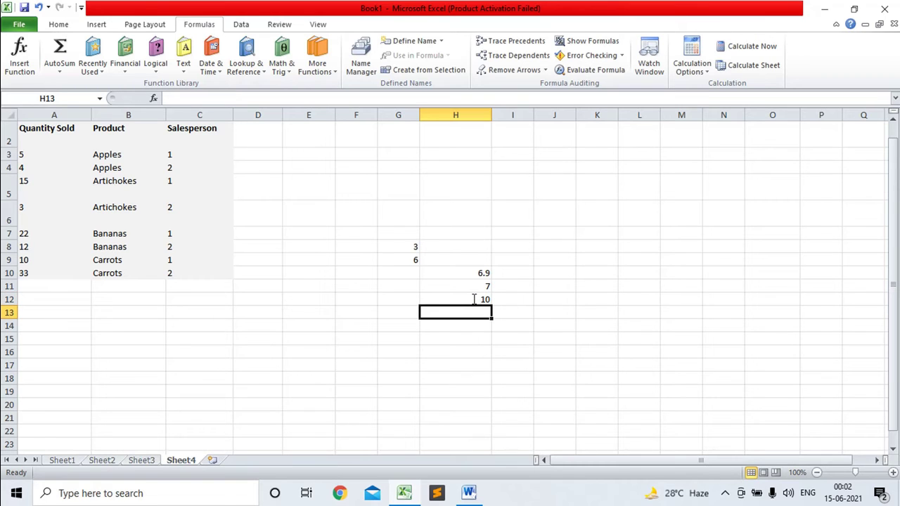
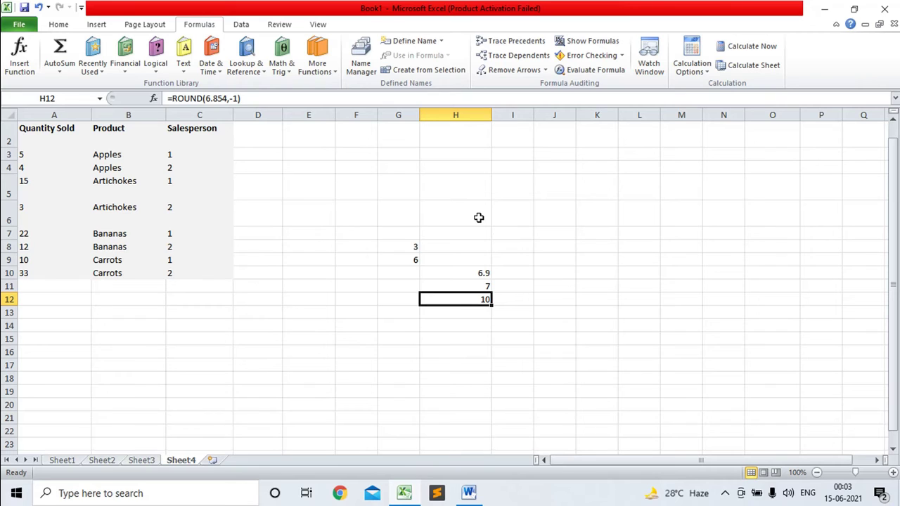
Change H12's formula to =ROUND(4.854,-1), which returns 0.
{"action": "left_click", "coordinate": [210, 99]}
{"action": "key", "text": "BackSpace"}
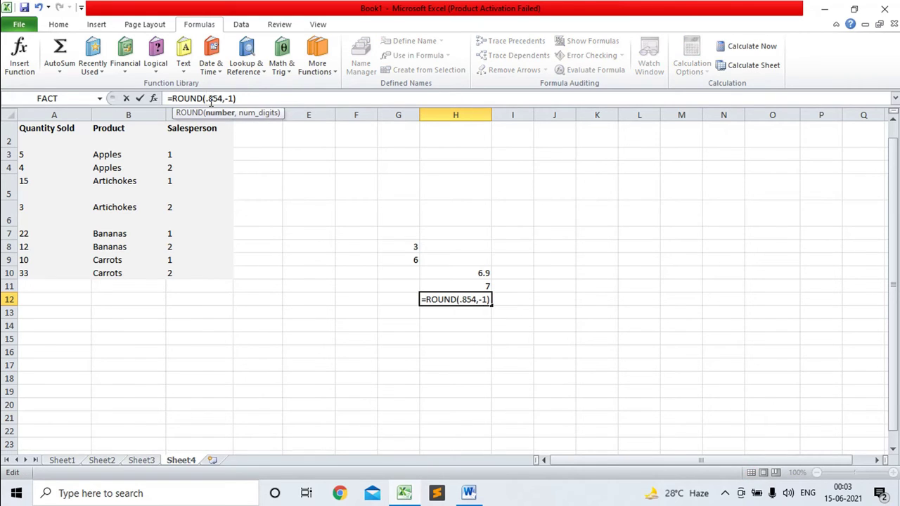
{"action": "type", "text": "4"}
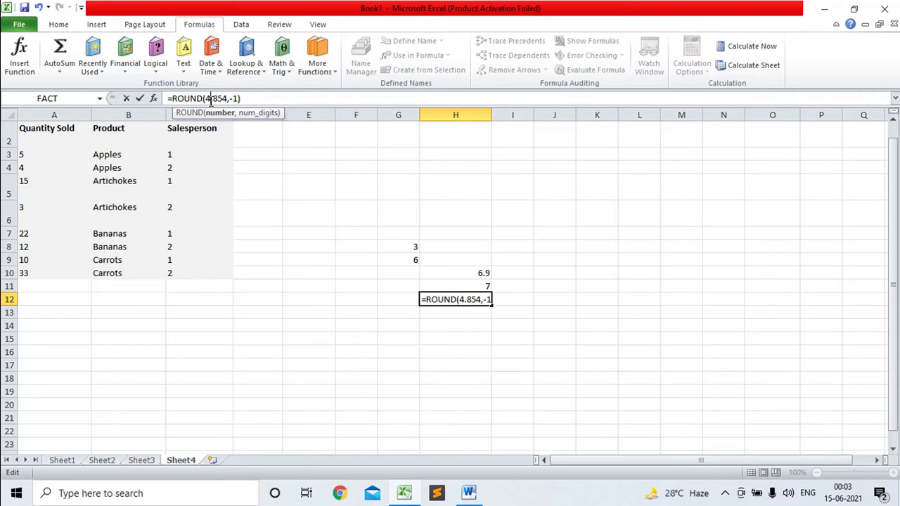
{"action": "key", "text": "Return"}
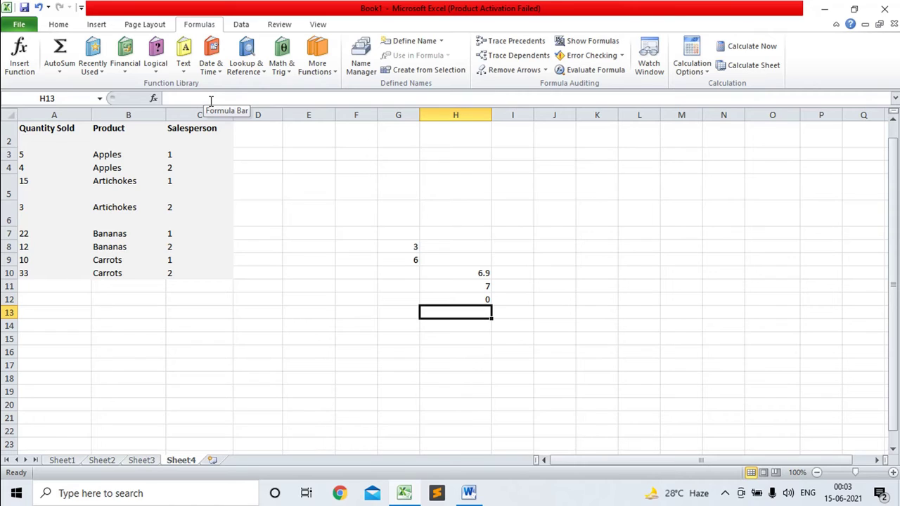
Edit H12's formula so the number being rounded becomes 58.854.
{"action": "left_click", "coordinate": [468, 300]}
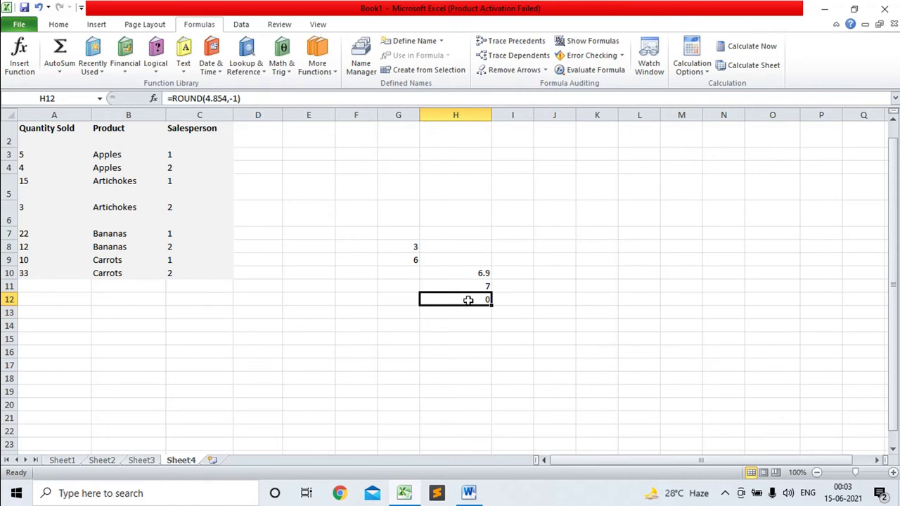
{"action": "left_click", "coordinate": [211, 98]}
{"action": "key", "text": "BackSpace"}
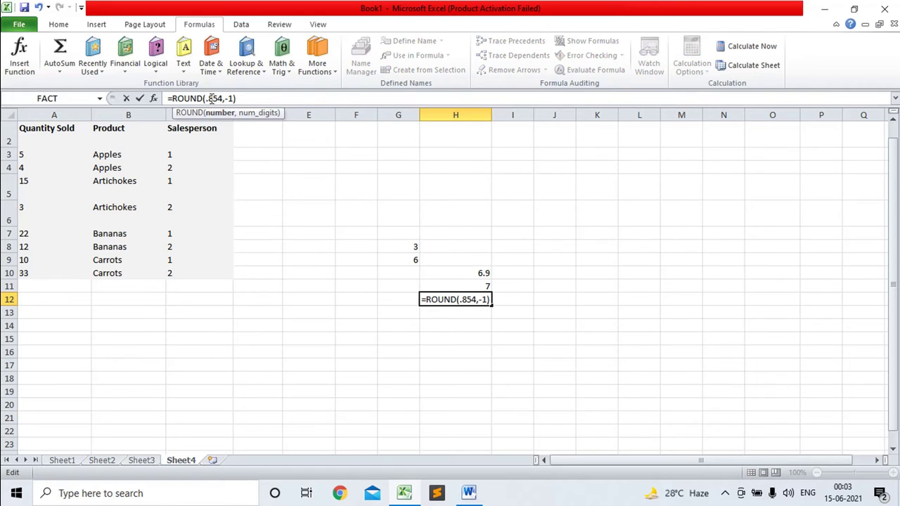
{"action": "type", "text": "5"}
{"action": "type", "text": "8"}
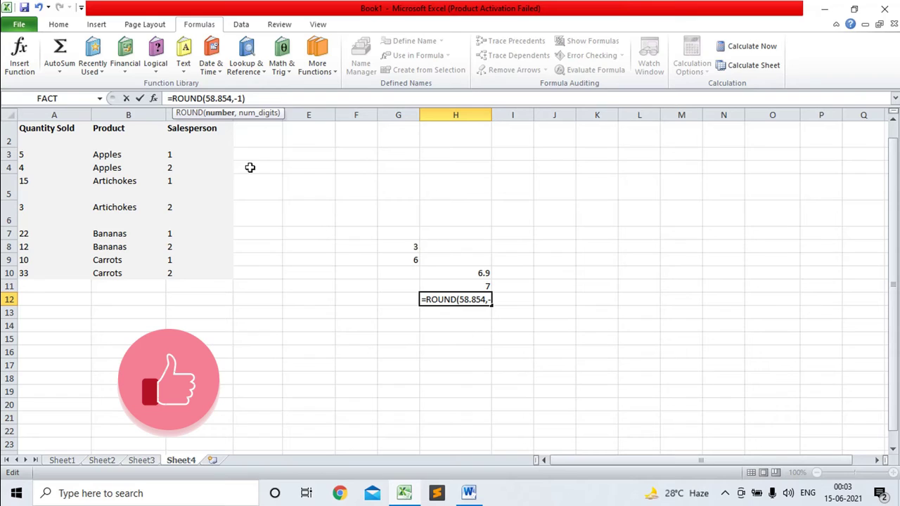
Change the ROUND digits argument to -2 so H12 rounds 58.854 to 100.
{"action": "left_click", "coordinate": [242, 97]}
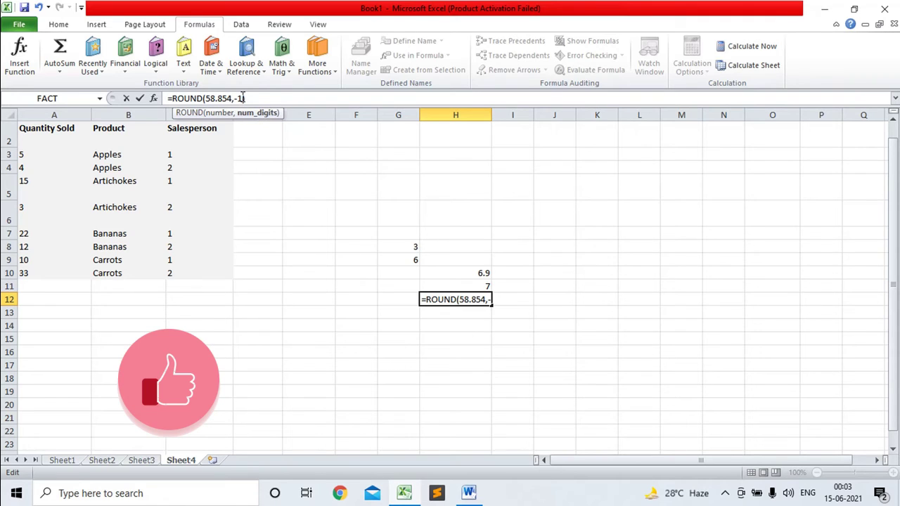
{"action": "key", "text": "BackSpace"}
{"action": "type", "text": "2"}
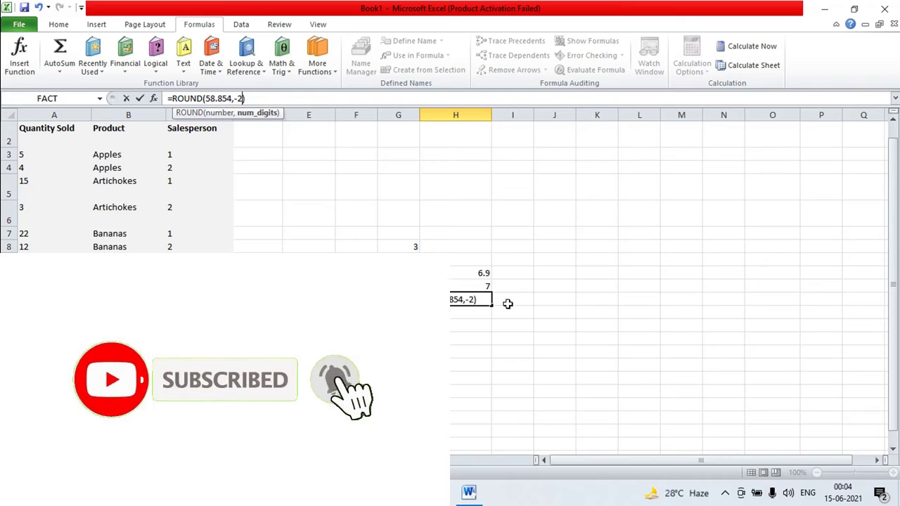
{"action": "key", "text": "Return"}
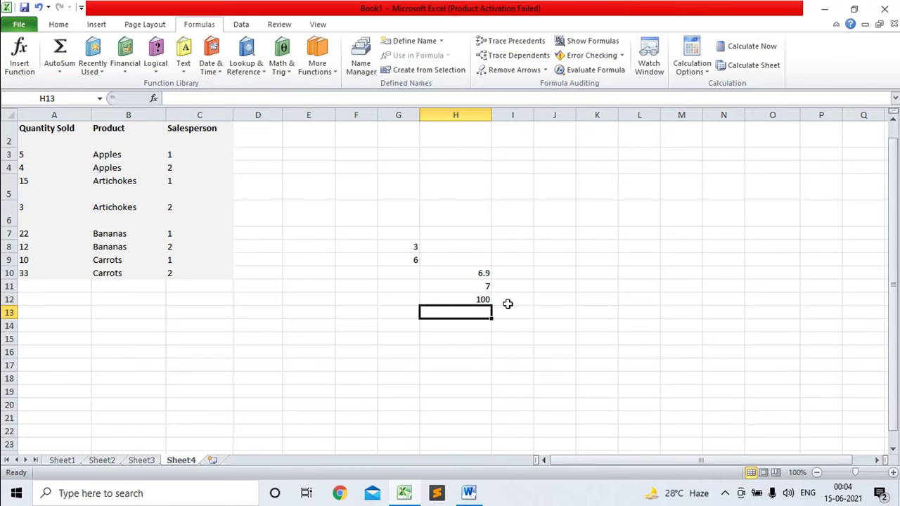
Edit H12's formula to round 48.854 instead of 58.854.
{"action": "left_click", "coordinate": [482, 300]}
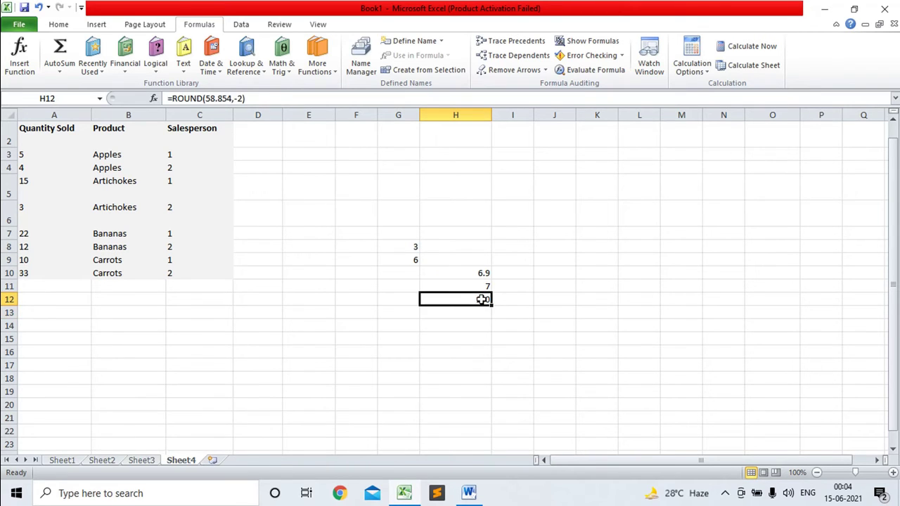
{"action": "left_click", "coordinate": [210, 99]}
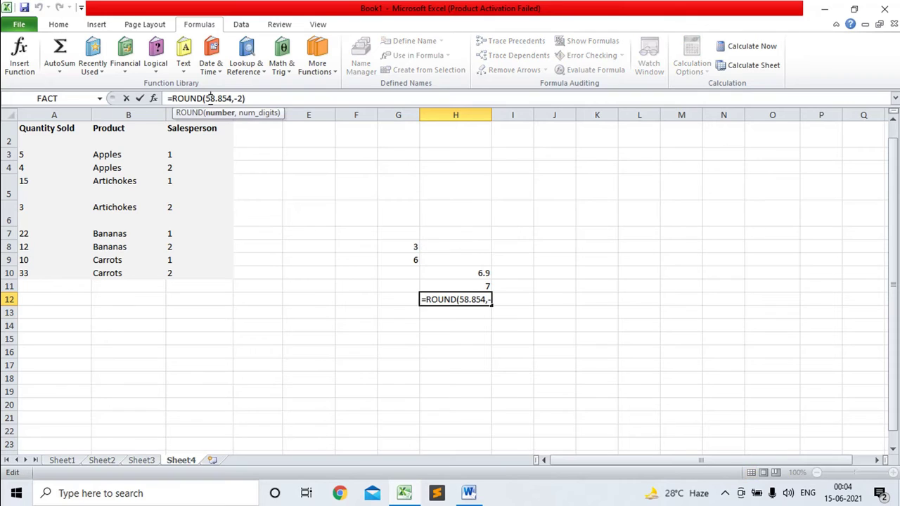
{"action": "key", "text": "BackSpace"}
{"action": "type", "text": "4"}
Commit =ROUND(48.854,-2) in H12 (showing 0), then enter =MULTINOMIAL(1,2,3) in J11, returning 60.
{"action": "key", "text": "Return"}
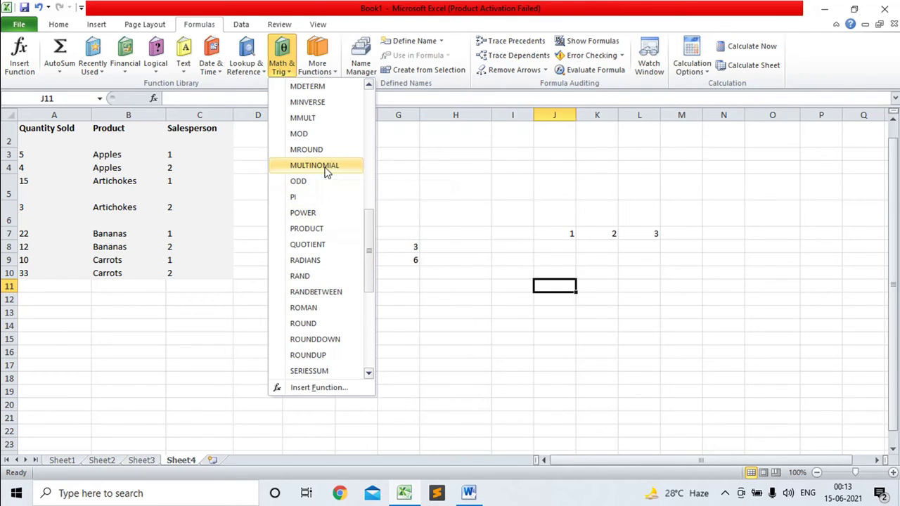
{"action": "left_click", "coordinate": [554, 289]}
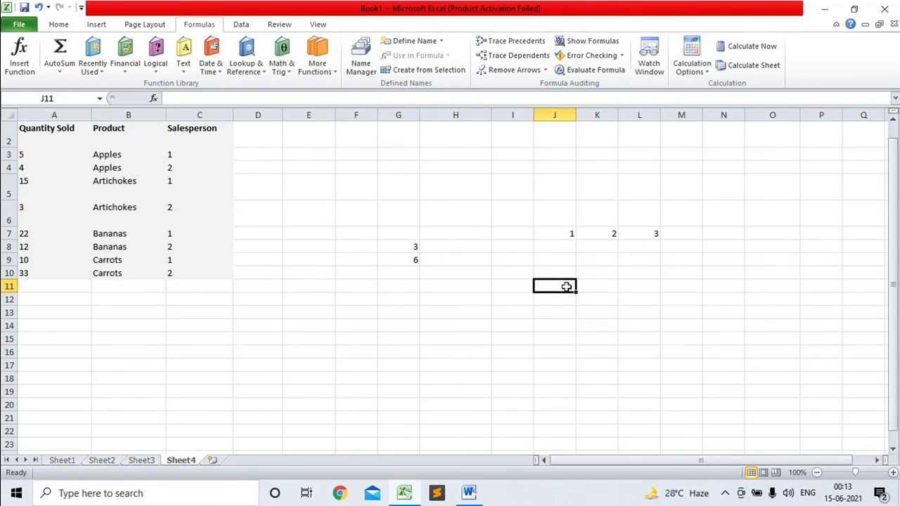
{"action": "type", "text": "="}
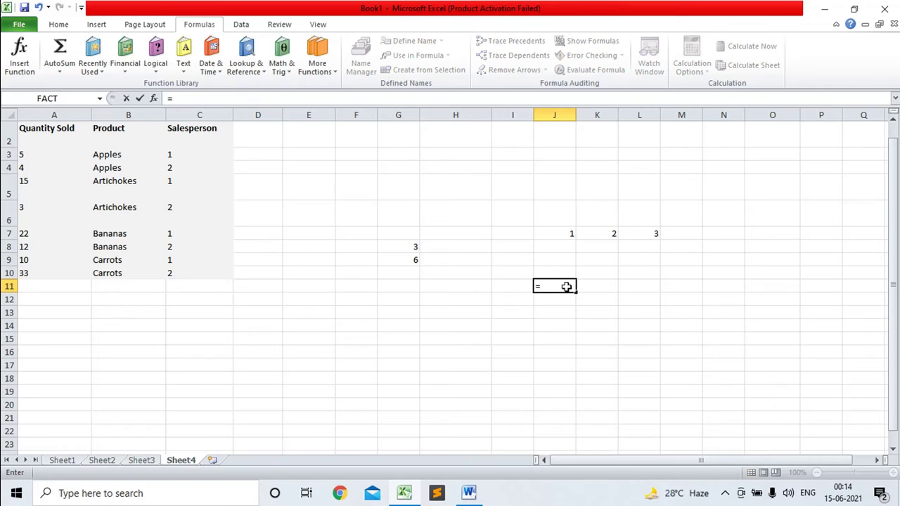
{"action": "type", "text": "mu"}
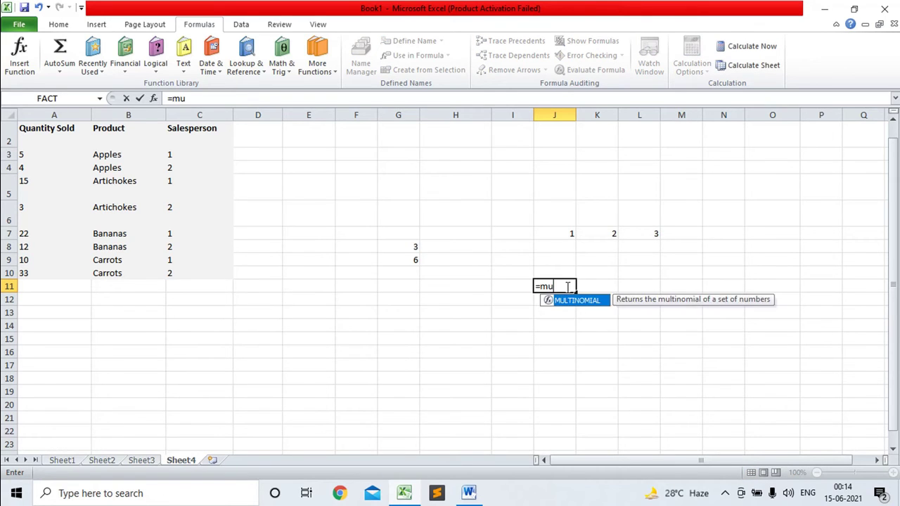
{"action": "type", "text": "ltin"}
{"action": "type", "text": "omial"}
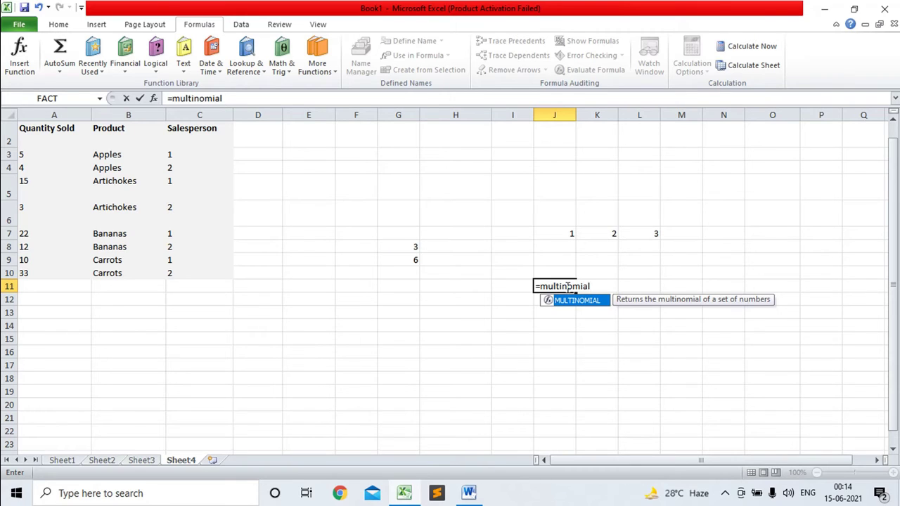
{"action": "type", "text": "("}
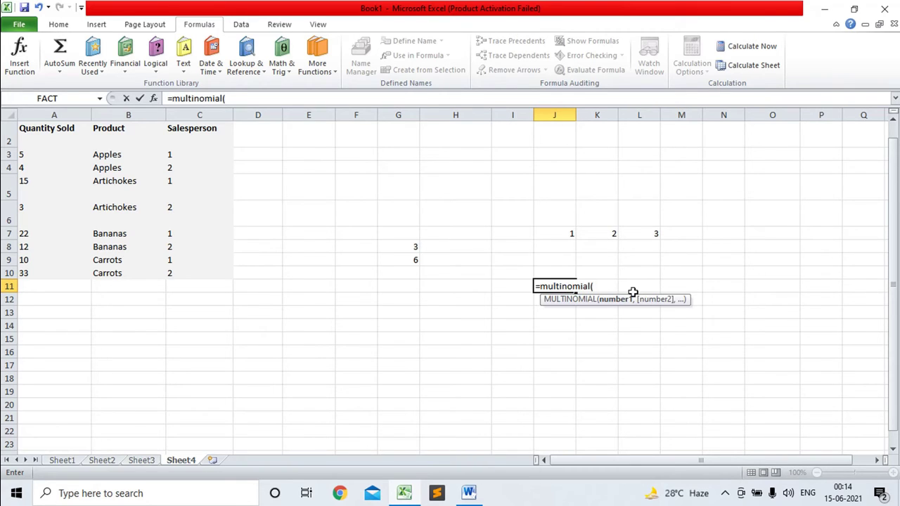
{"action": "type", "text": "1,2,3"}
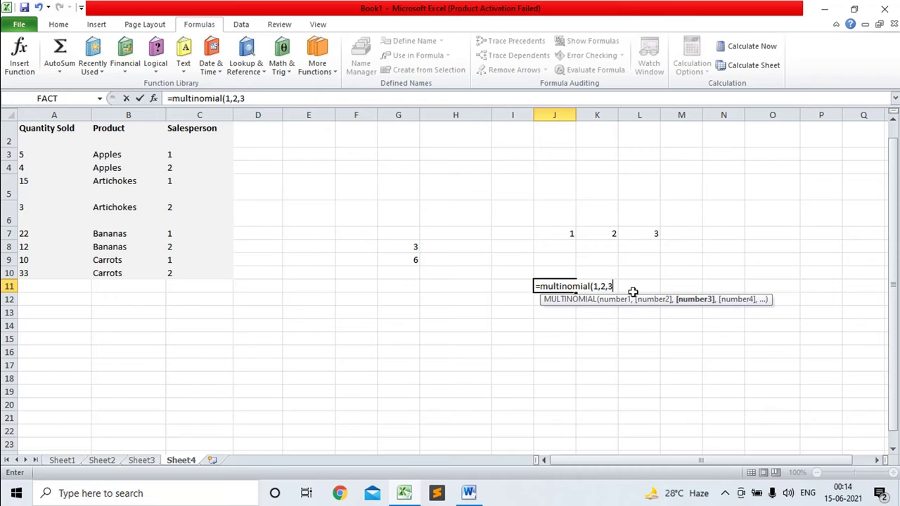
{"action": "type", "text": ")"}
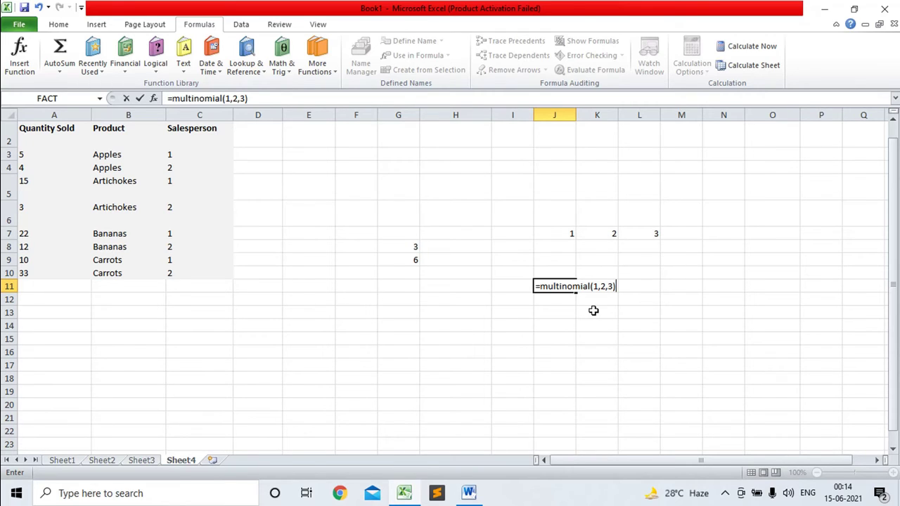
{"action": "key", "text": "Return"}
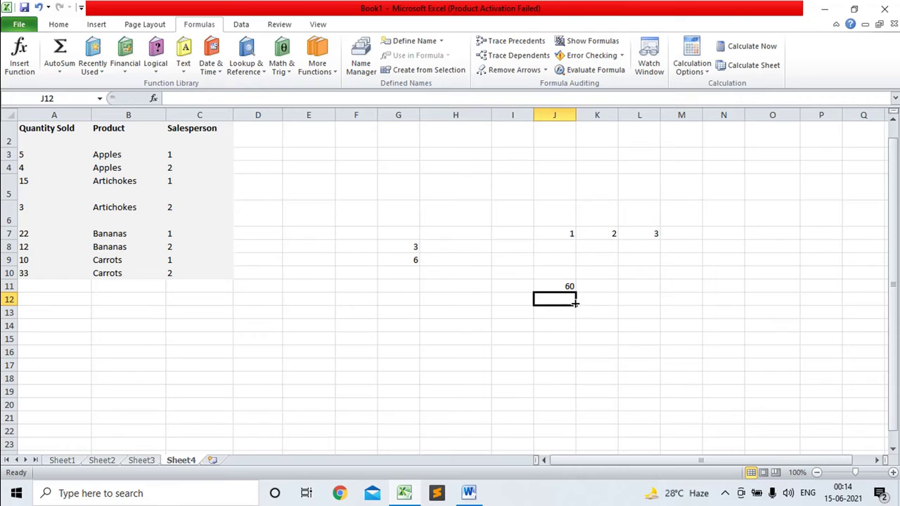
Enter =FACT(6) in K11, giving 720.
{"action": "left_click", "coordinate": [567, 287]}
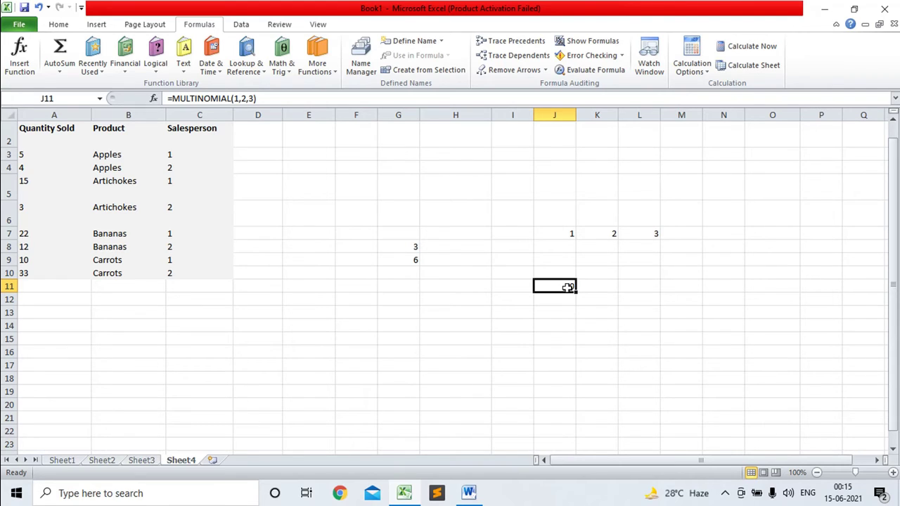
{"action": "left_click", "coordinate": [612, 286]}
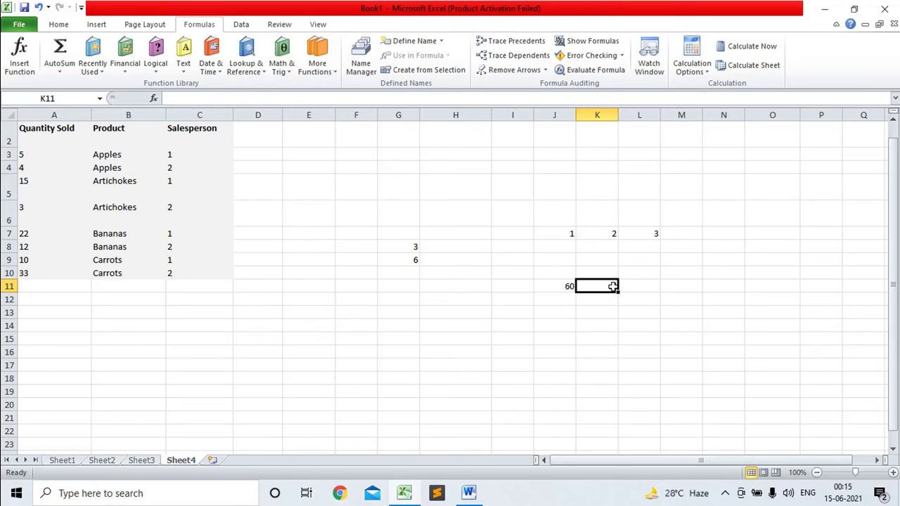
{"action": "type", "text": "=fac"}
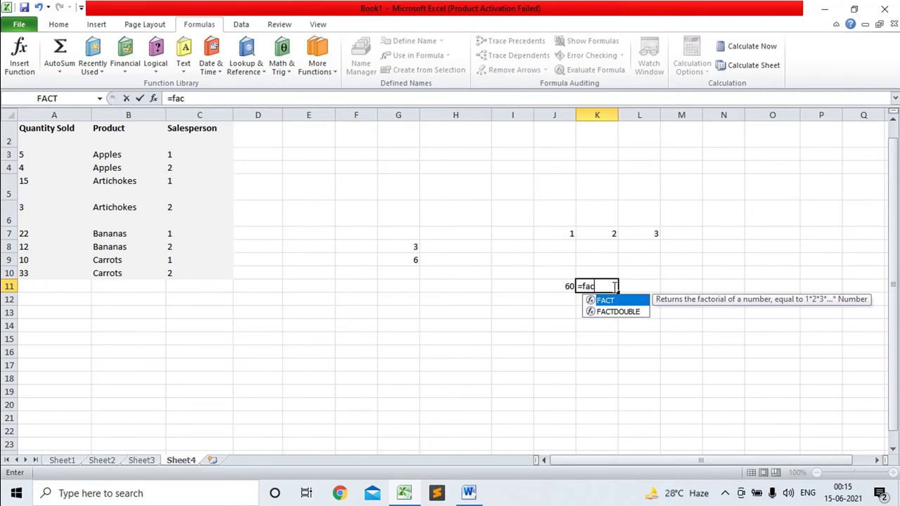
{"action": "type", "text": "t(6"}
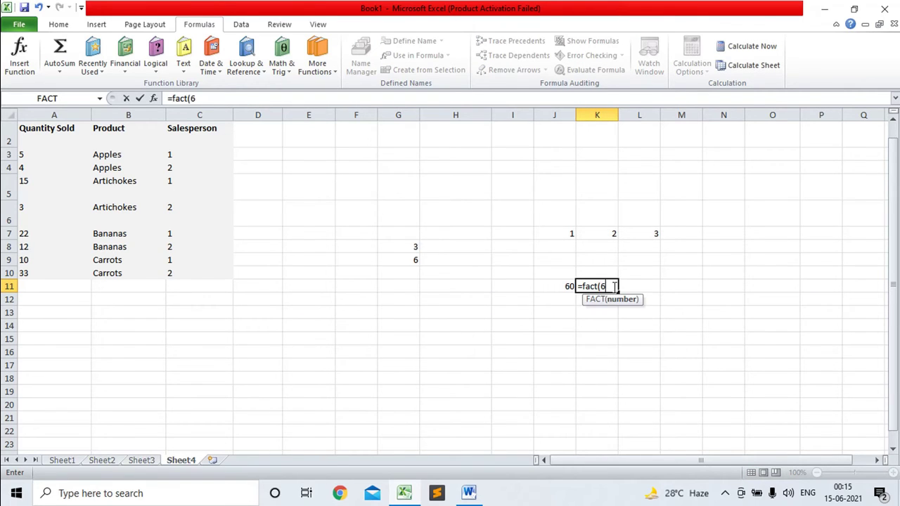
{"action": "type", "text": ")"}
{"action": "key", "text": "Return"}
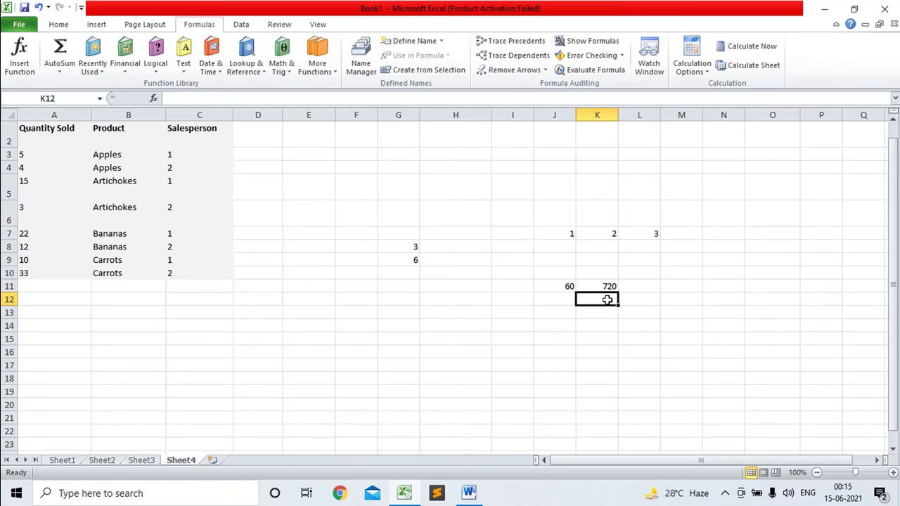
Put 12 in K12 and =K11/12 in K13, giving 60 to match MULTINOMIAL.
{"action": "type", "text": "12"}
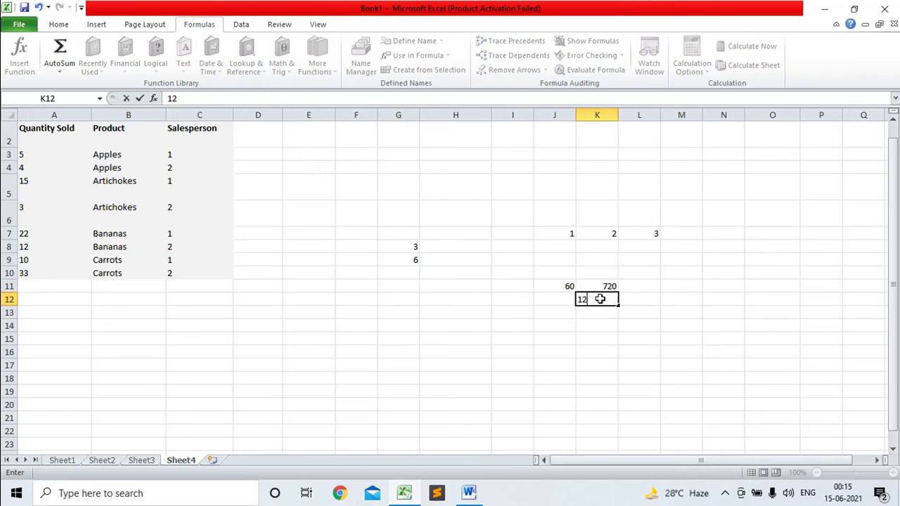
{"action": "key", "text": "Return"}
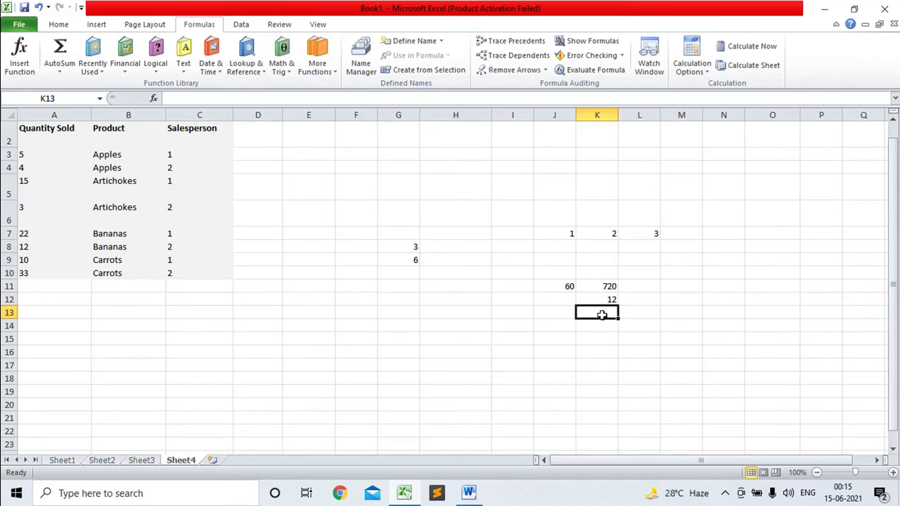
{"action": "type", "text": "="}
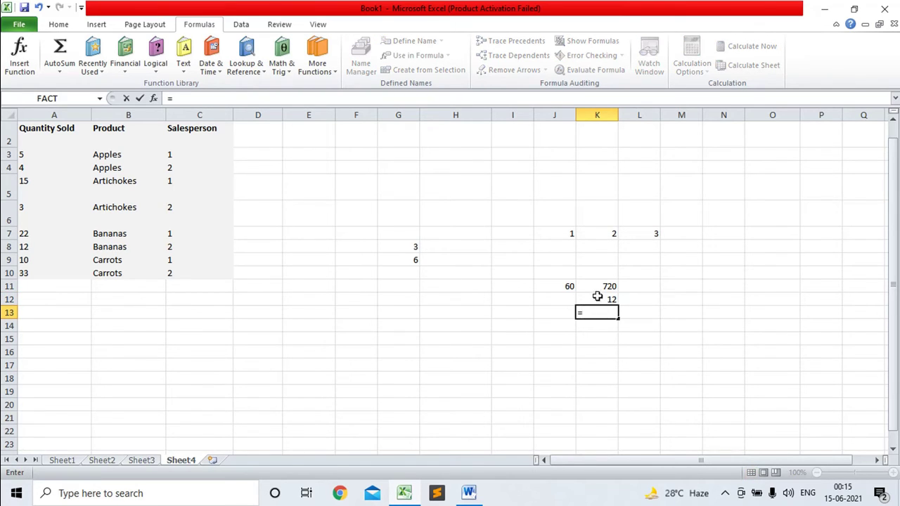
{"action": "left_click", "coordinate": [597, 284]}
{"action": "type", "text": "/"}
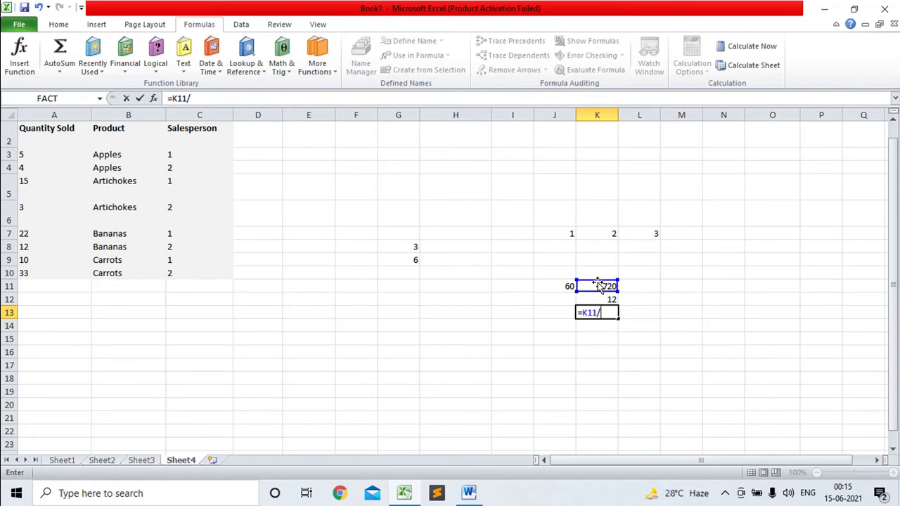
{"action": "type", "text": "12"}
{"action": "key", "text": "Return"}
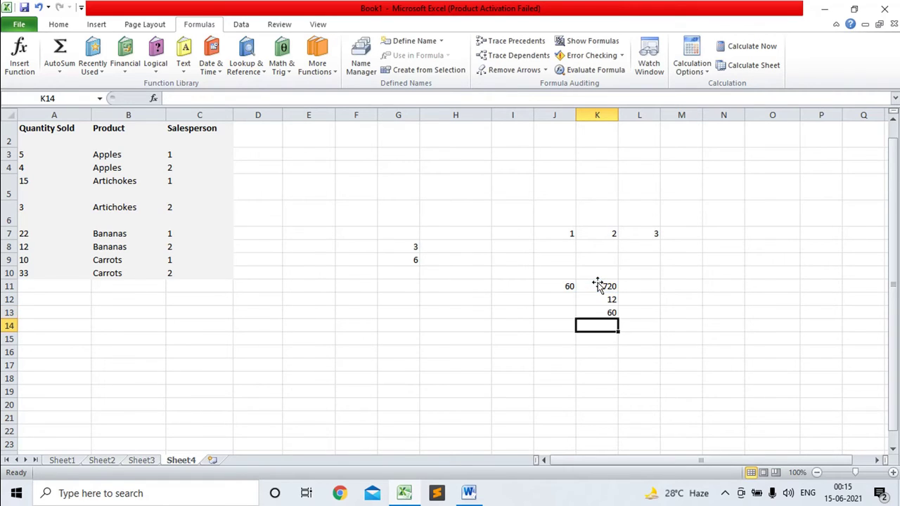
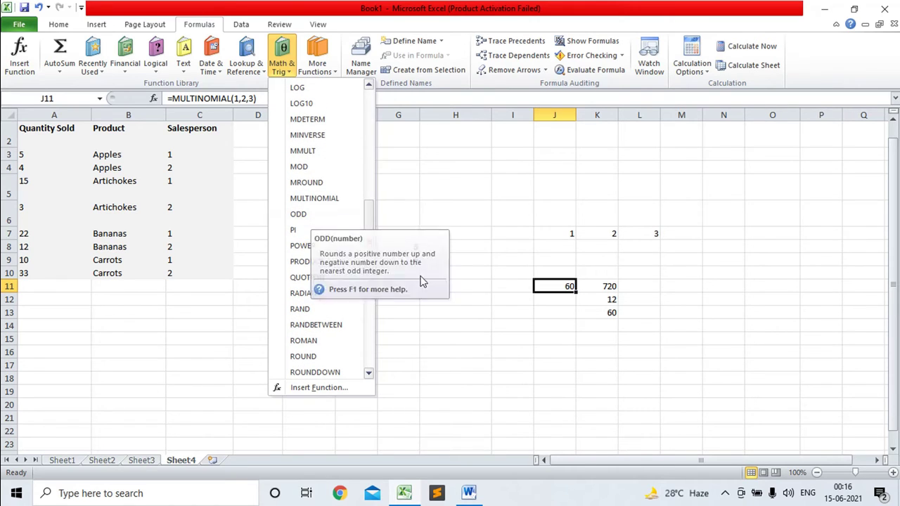
Enter =ODD(6) in cell I14 so it returns 7.
{"action": "left_click", "coordinate": [514, 323]}
{"action": "left_click", "coordinate": [514, 324]}
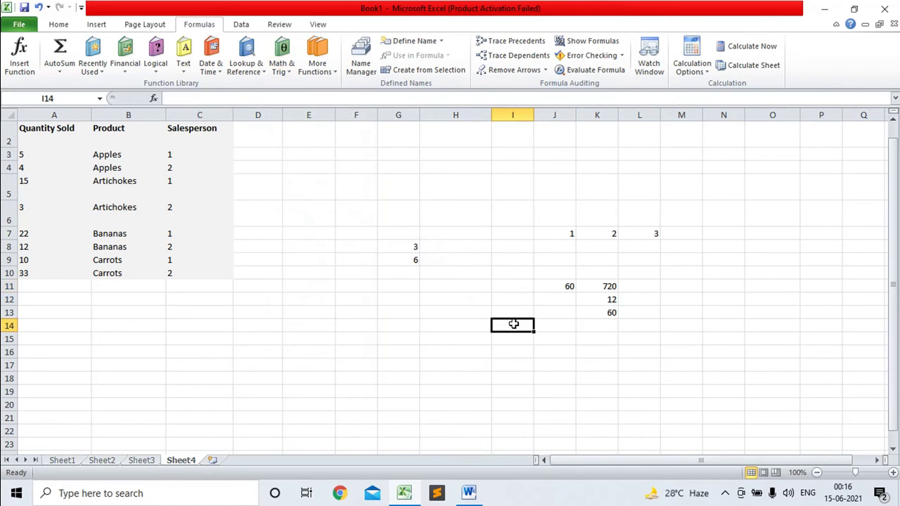
{"action": "type", "text": "=o"}
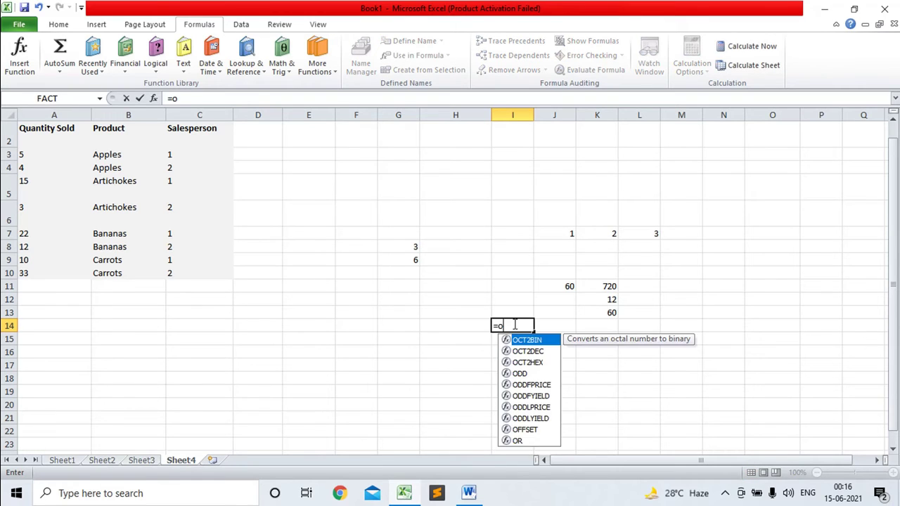
{"action": "type", "text": "dd("}
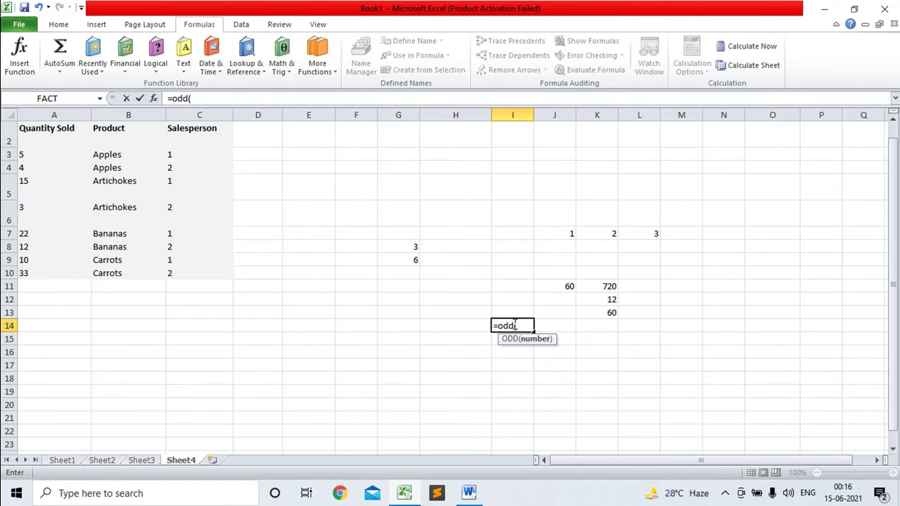
{"action": "type", "text": "6)"}
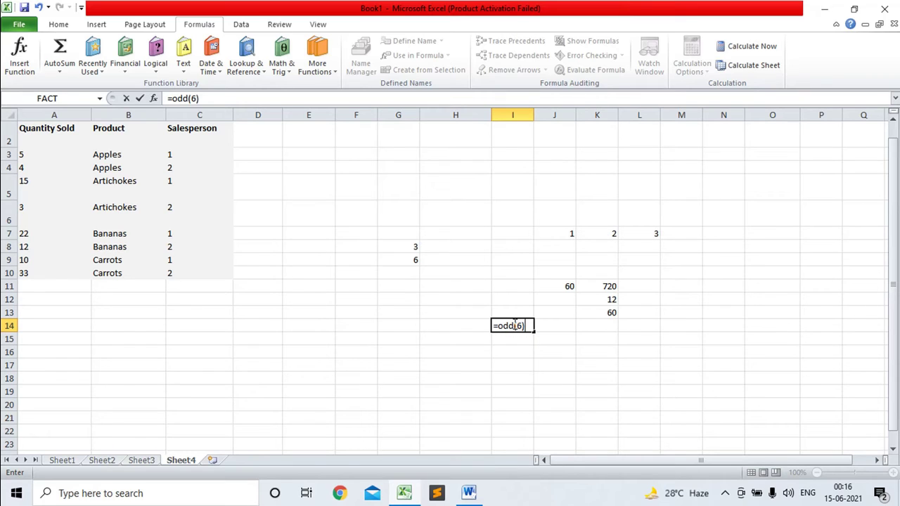
{"action": "key", "text": "Return"}
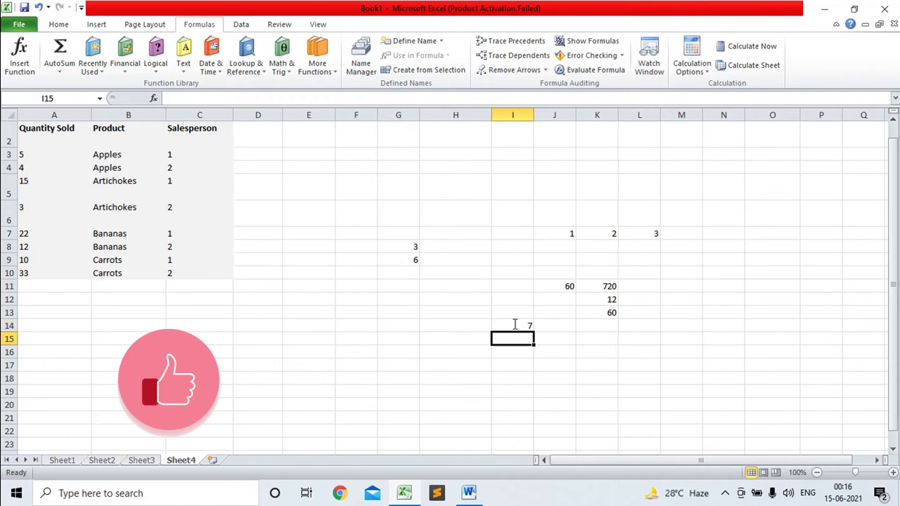
Browse the Math & Trig function list on the Formulas ribbon.
{"action": "left_click", "coordinate": [290, 74]}
{"action": "mouse_move", "coordinate": [369, 106]}
{"action": "left_mouse_down"}
{"action": "mouse_move", "coordinate": [372, 296]}
{"action": "mouse_move", "coordinate": [370, 269]}
{"action": "left_mouse_up"}
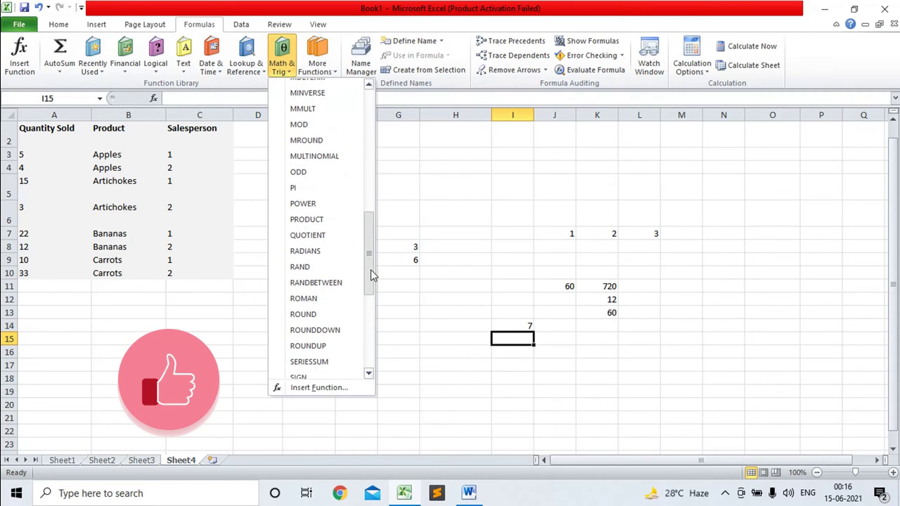
{"action": "left_click", "coordinate": [546, 365]}
Enter =PI() in I17 and widen column I to show 3.141592654 in full.
{"action": "left_click", "coordinate": [517, 360]}
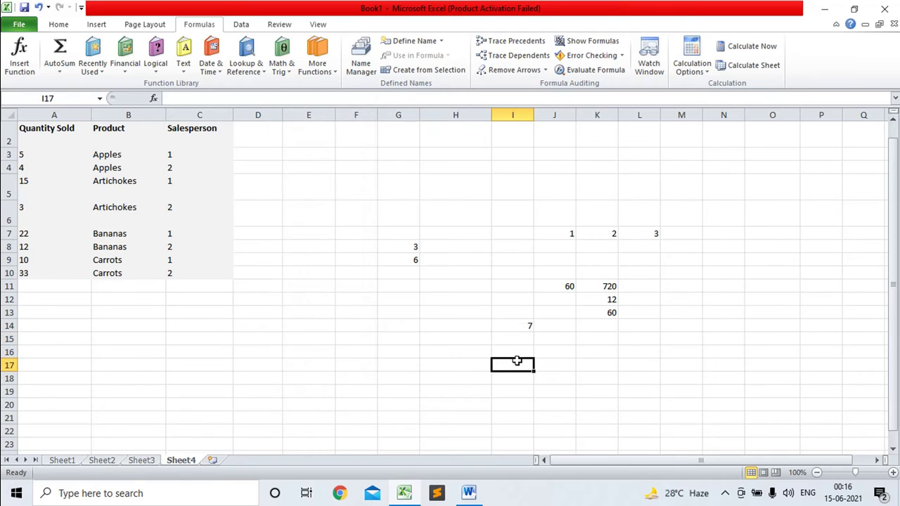
{"action": "type", "text": "=p"}
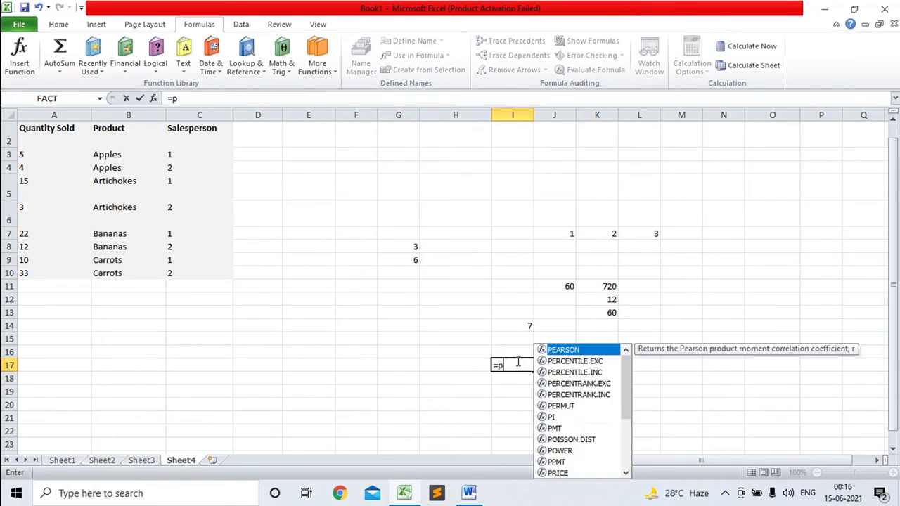
{"action": "type", "text": "i()"}
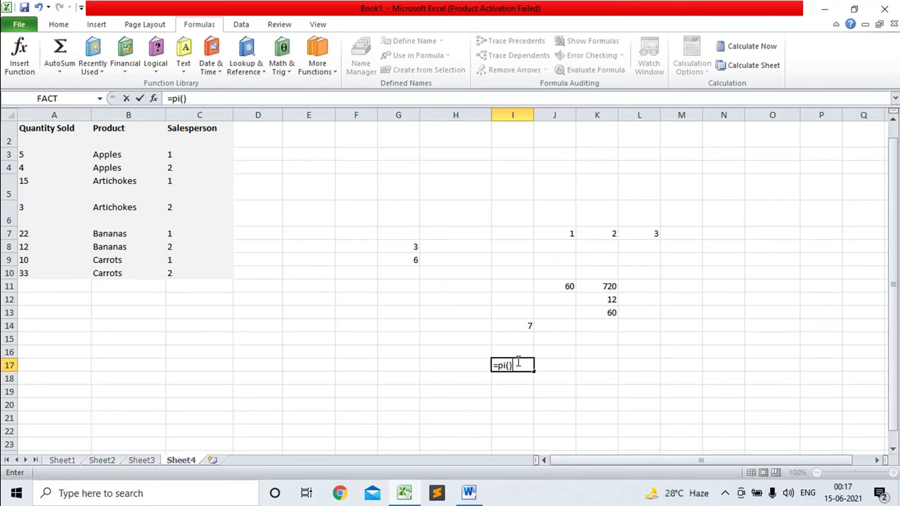
{"action": "key", "text": "Return"}
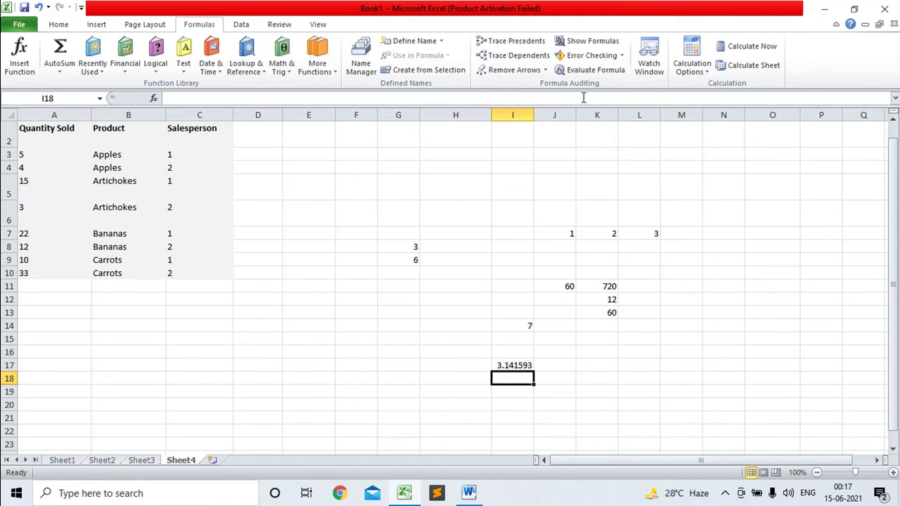
{"action": "left_click_drag", "start_coordinate": [533, 115], "coordinate": [628, 127]}
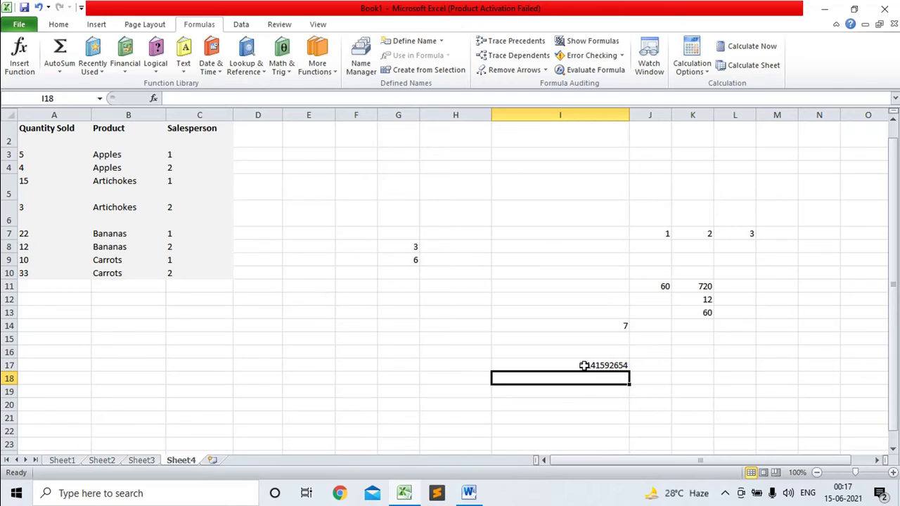
{"action": "left_click", "coordinate": [582, 364]}
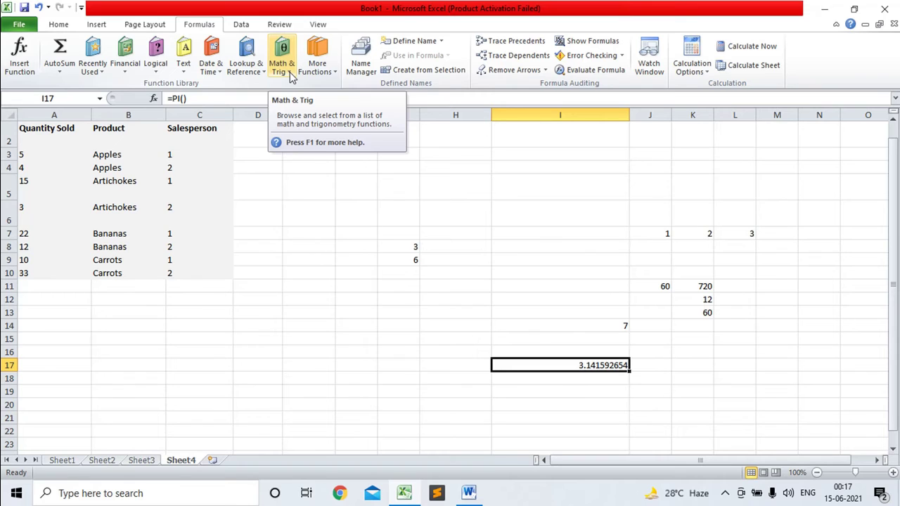
Enter =POWER(2,3) in cell I9, returning 8.
{"action": "left_click", "coordinate": [291, 76]}
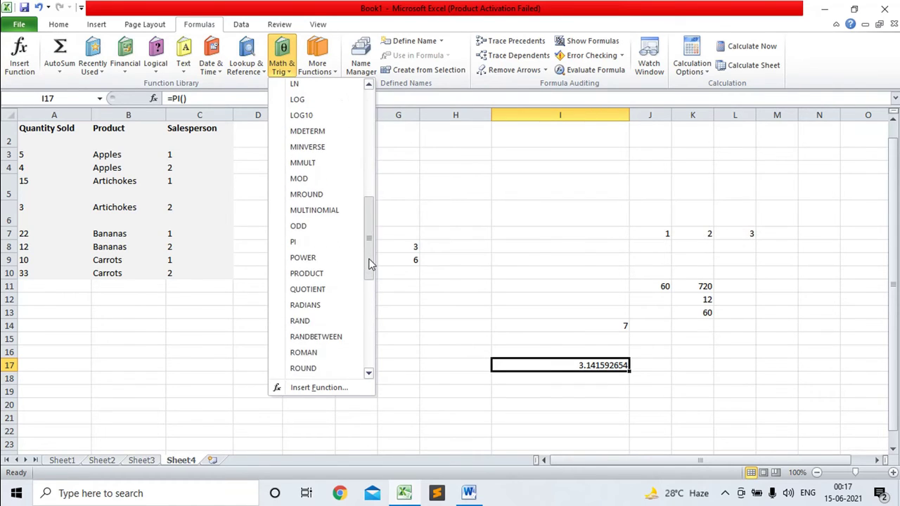
{"action": "left_click_drag", "start_coordinate": [370, 158], "coordinate": [369, 270]}
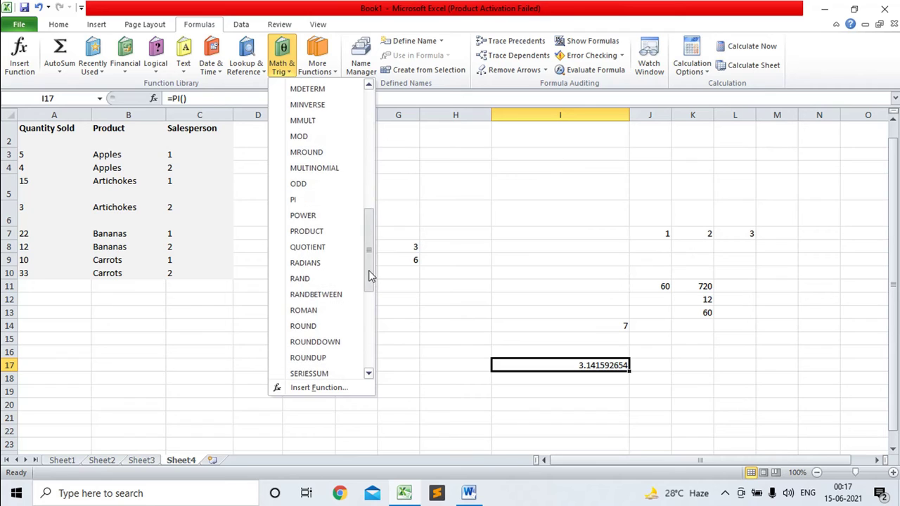
{"action": "left_click", "coordinate": [529, 307]}
{"action": "left_click", "coordinate": [513, 263]}
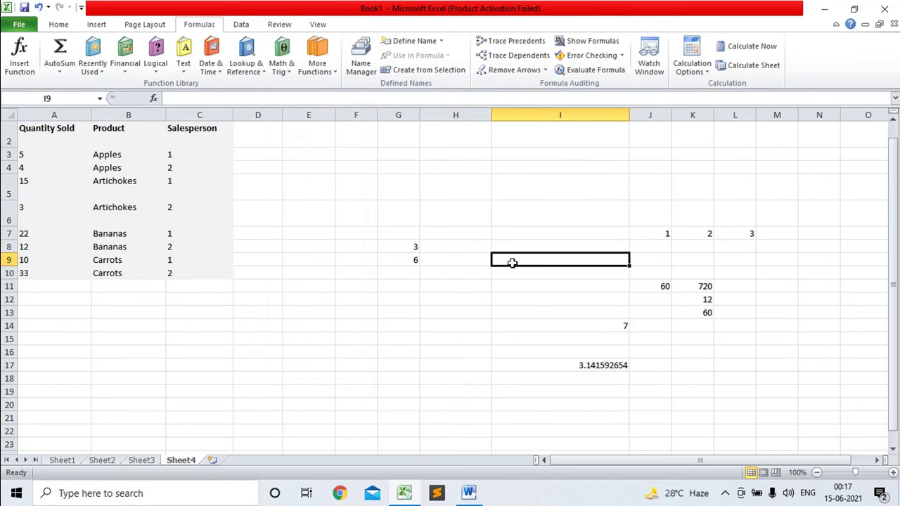
{"action": "type", "text": "=pow"}
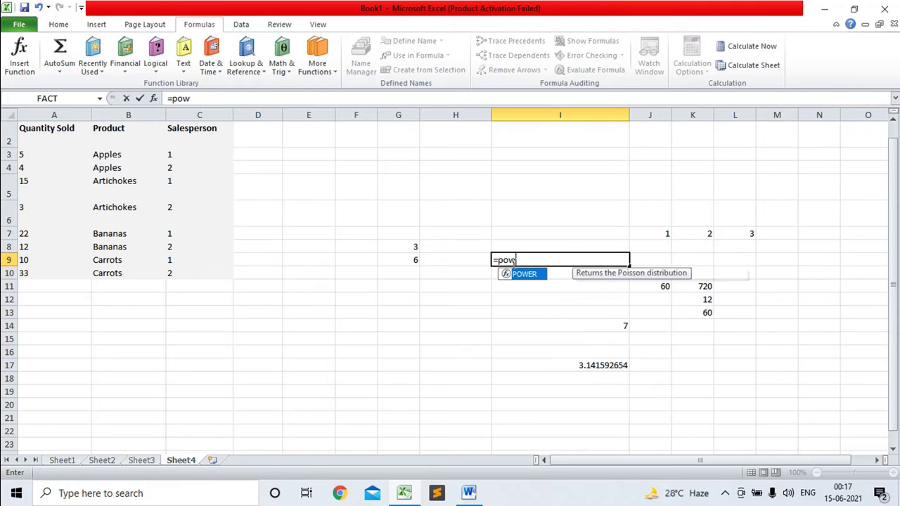
{"action": "type", "text": "er"}
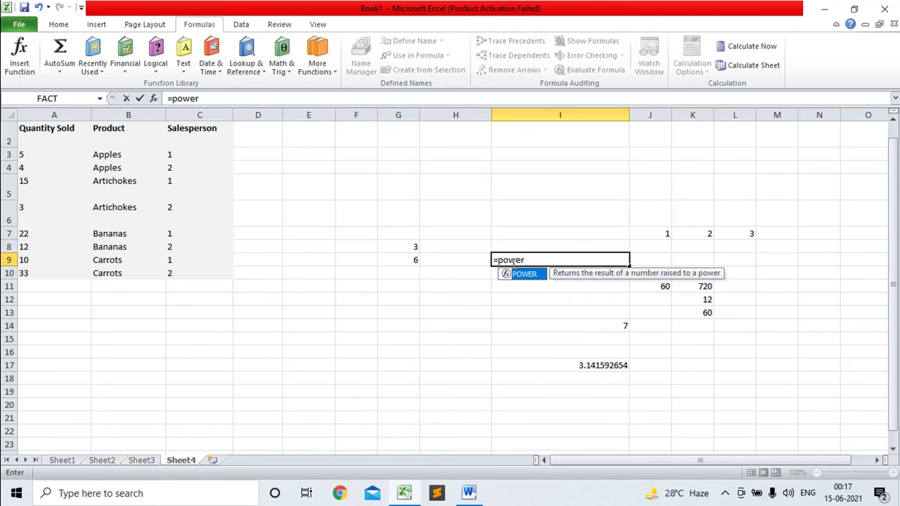
{"action": "type", "text": "("}
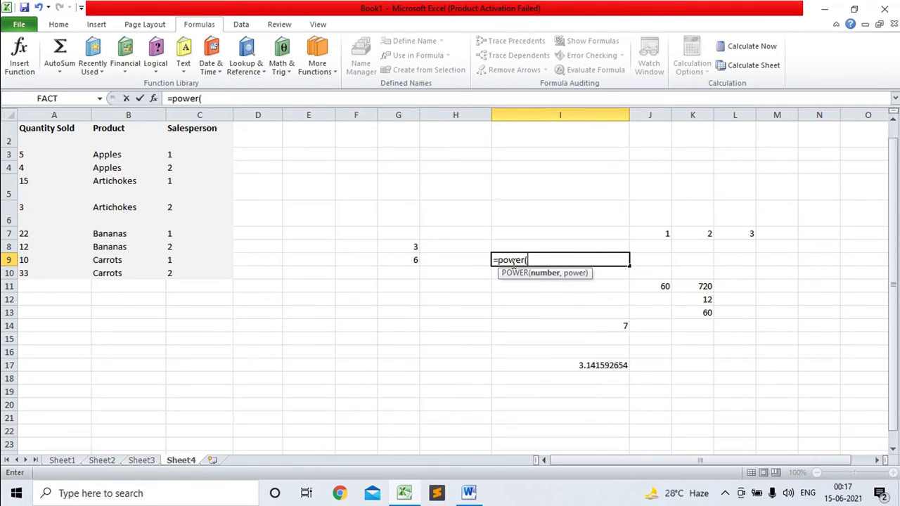
{"action": "type", "text": "2,3"}
{"action": "type", "text": ")"}
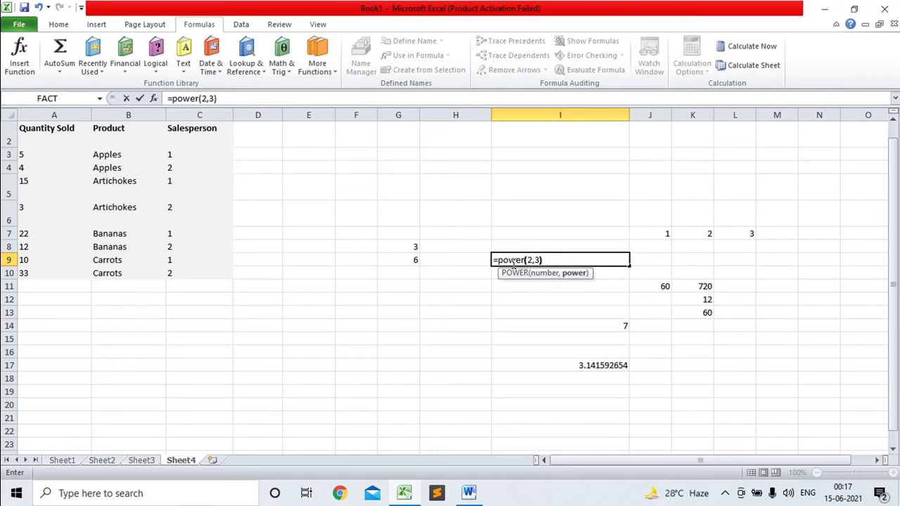
{"action": "key", "text": "Return"}
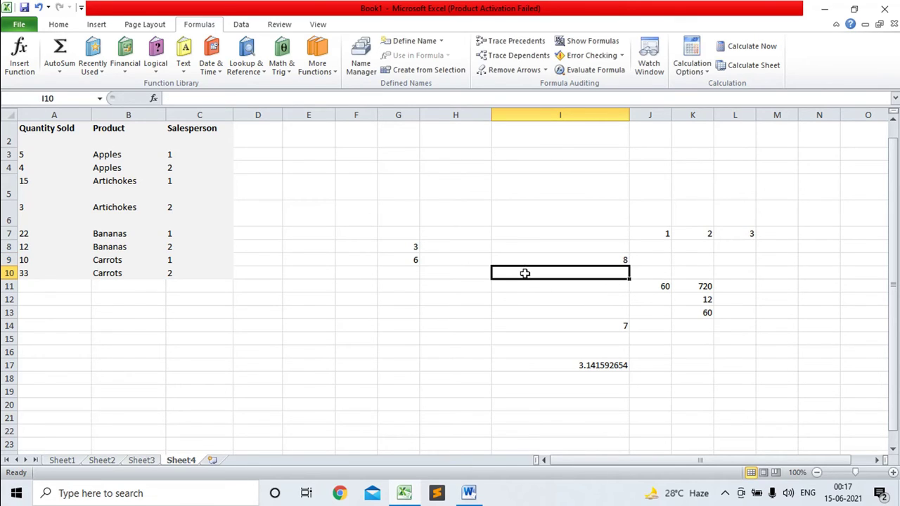
Enter =POWER(5,4) in cell I10, returning 625, fixing the mistyped exponent.
{"action": "type", "text": "="}
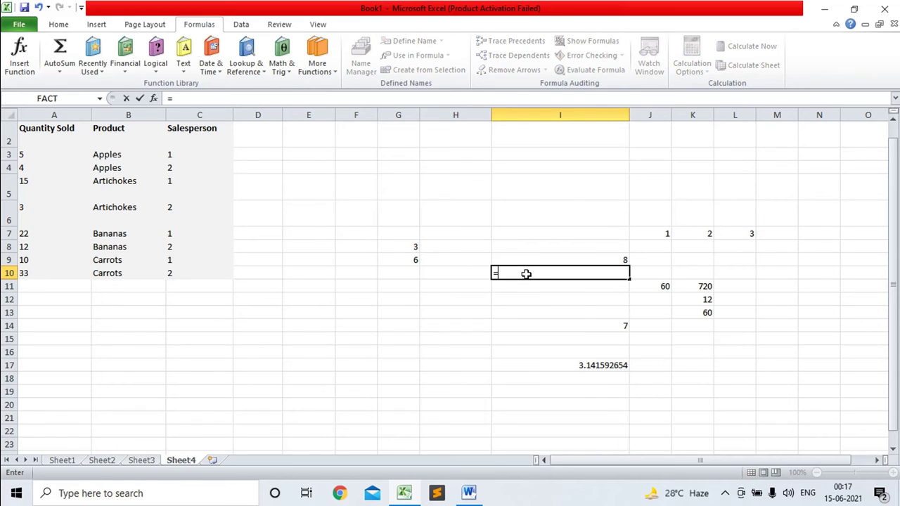
{"action": "type", "text": "power("}
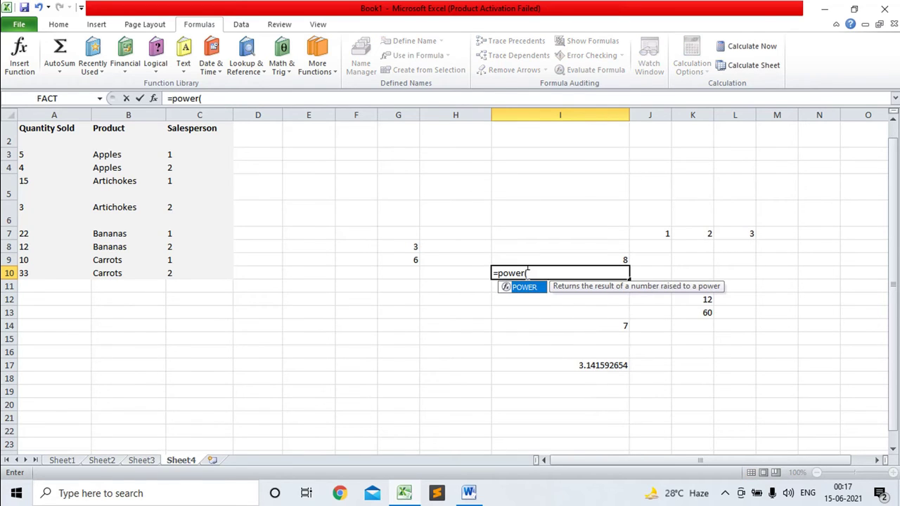
{"action": "type", "text": "5,"}
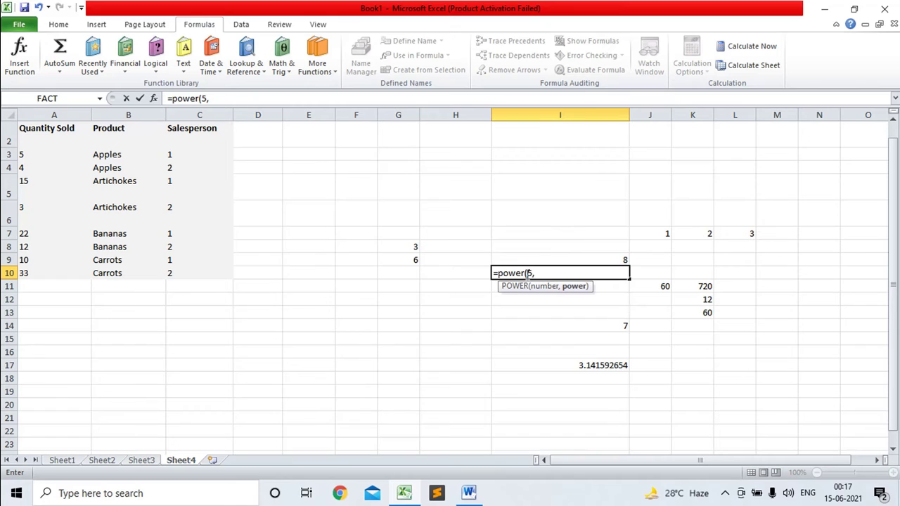
{"action": "type", "text": "3"}
{"action": "key", "text": "BackSpace"}
{"action": "type", "text": "4"}
{"action": "type", "text": ")"}
{"action": "key", "text": "Return"}
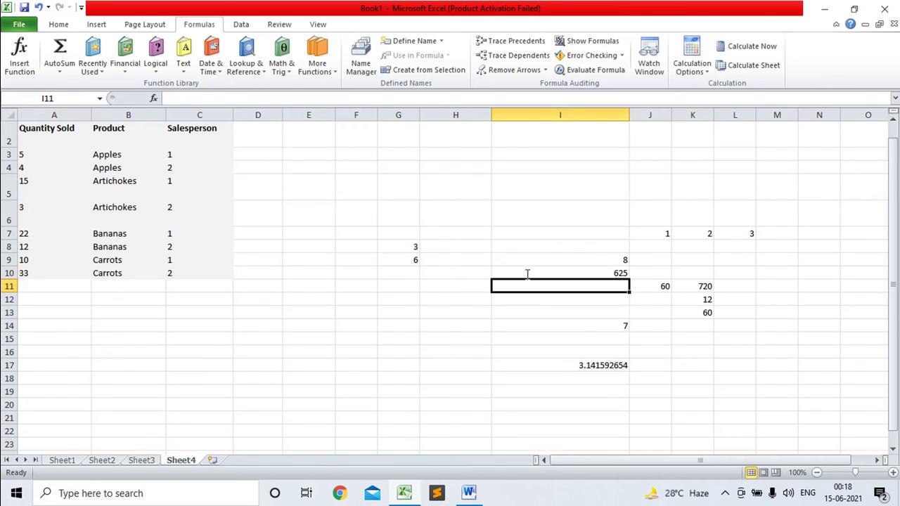
{"action": "left_click", "coordinate": [291, 73]}
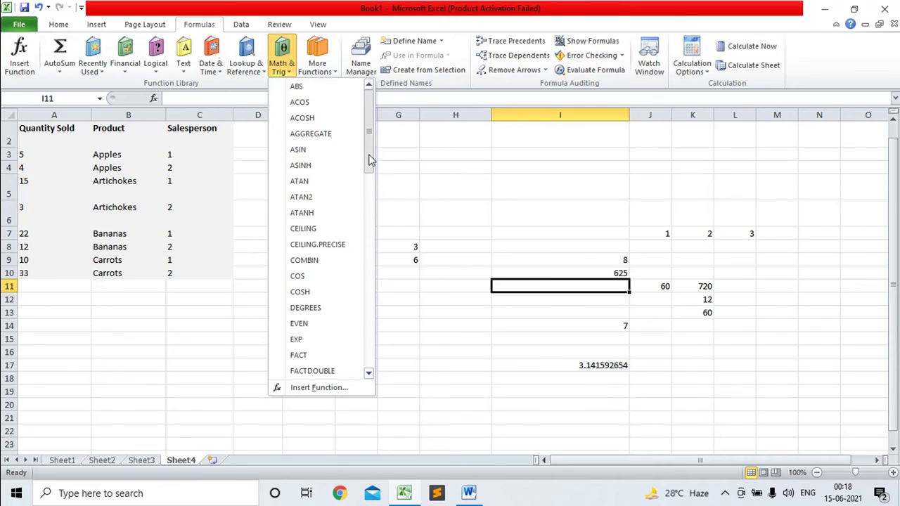
Enter =PRODUCT(2,3,4) in cell H14, returning 24.
{"action": "left_click_drag", "start_coordinate": [371, 160], "coordinate": [380, 280]}
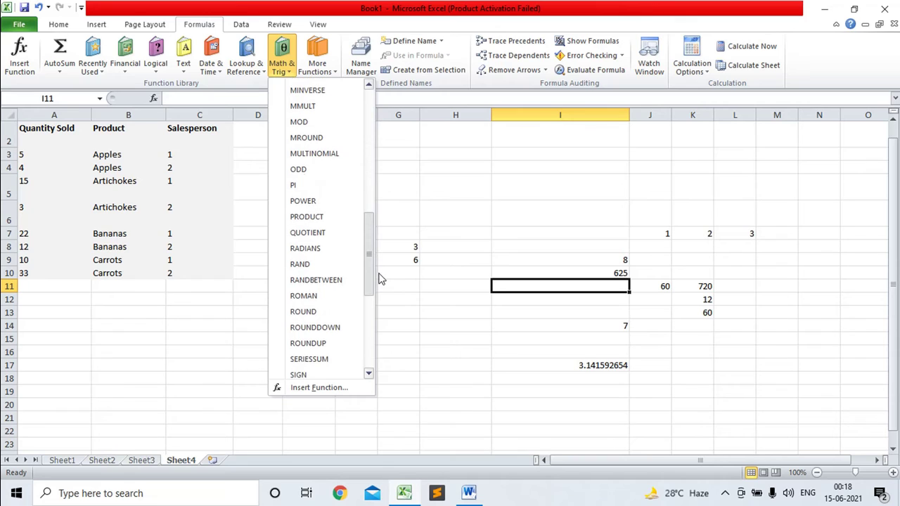
{"action": "left_click", "coordinate": [448, 329]}
{"action": "left_click", "coordinate": [442, 325]}
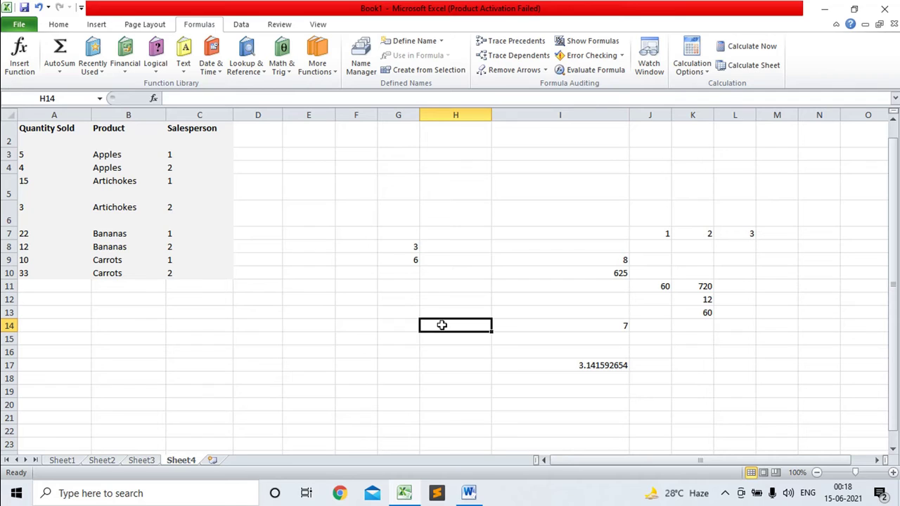
{"action": "type", "text": "=pro"}
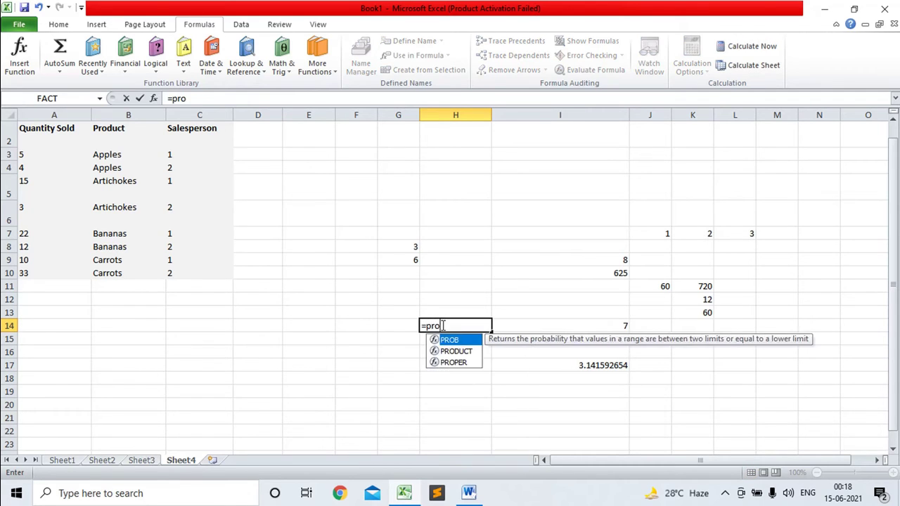
{"action": "type", "text": "duct("}
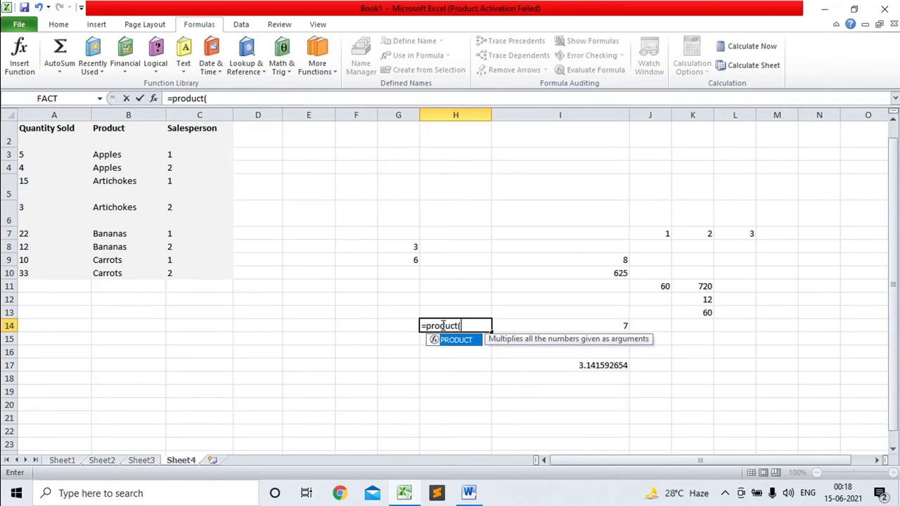
{"action": "type", "text": "2,3,"}
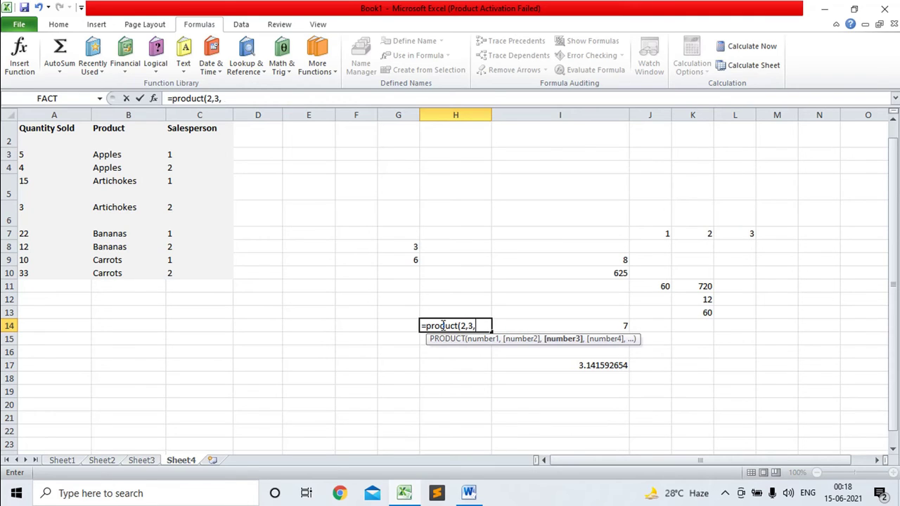
{"action": "type", "text": "4"}
{"action": "type", "text": ")"}
{"action": "key", "text": "Return"}
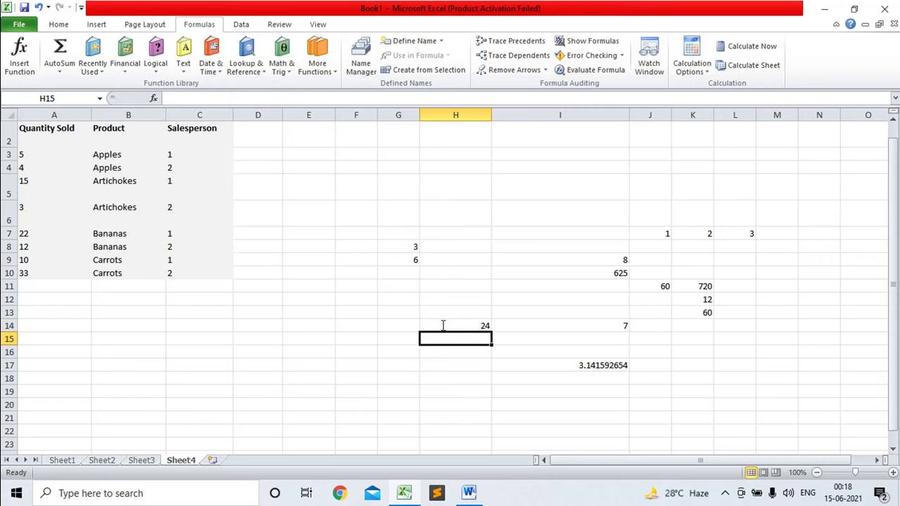
Clear the old results in G6:L18.
{"action": "left_click_drag", "start_coordinate": [391, 213], "coordinate": [738, 375]}
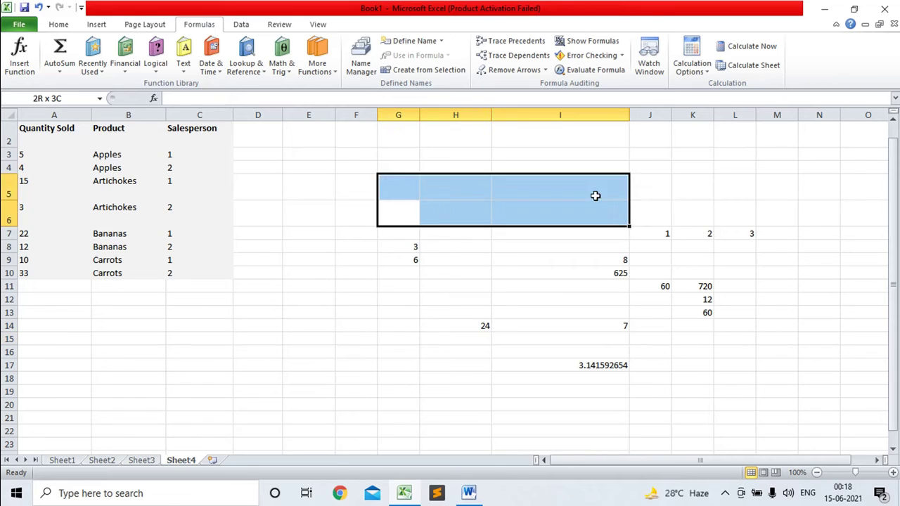
{"action": "key", "text": "Delete"}
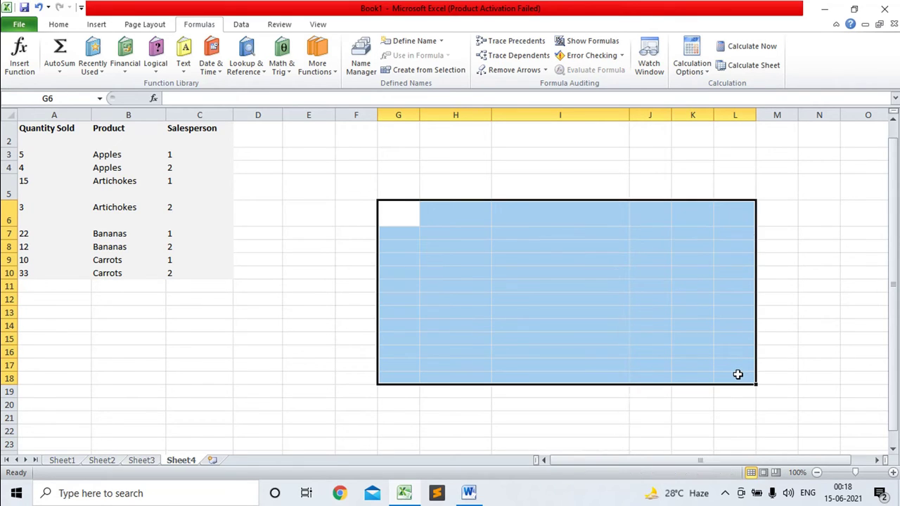
{"action": "left_click", "coordinate": [457, 243]}
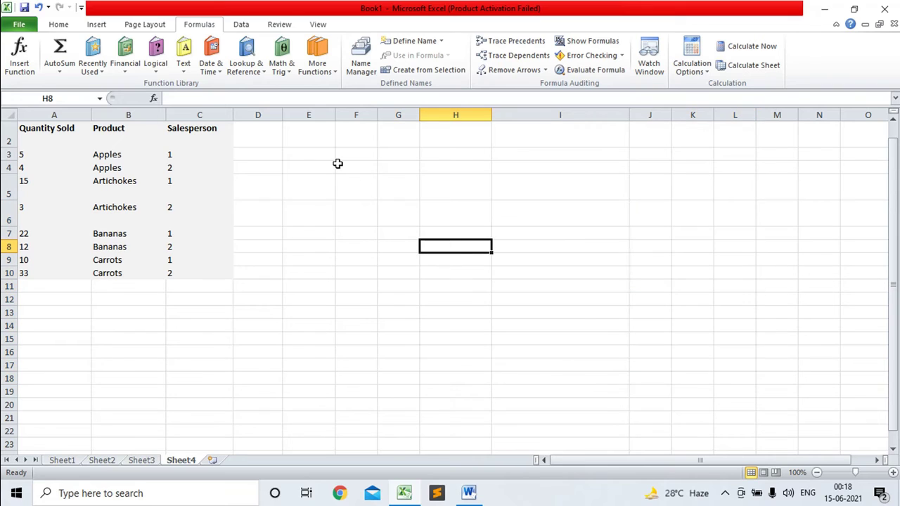
Enter =RADIANS(60) in H9, returning 1.047197551.
{"action": "left_click", "coordinate": [285, 70]}
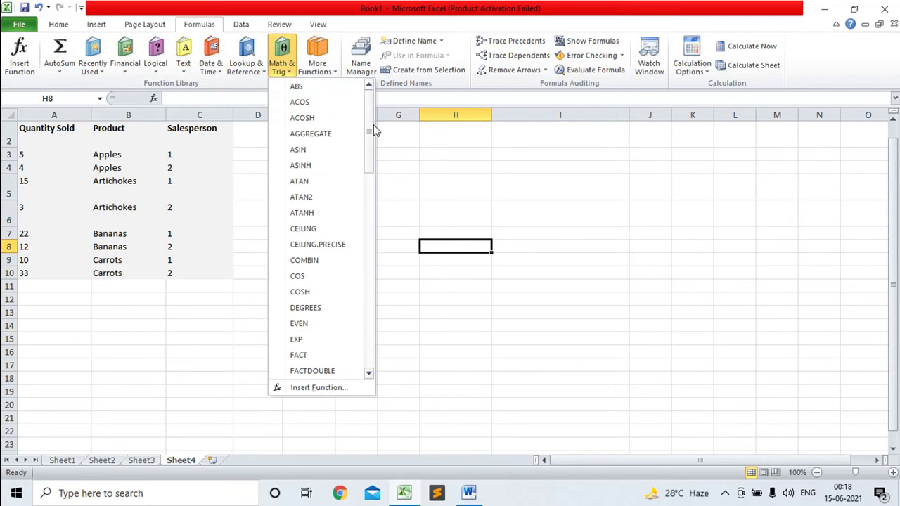
{"action": "left_click_drag", "start_coordinate": [371, 123], "coordinate": [375, 264]}
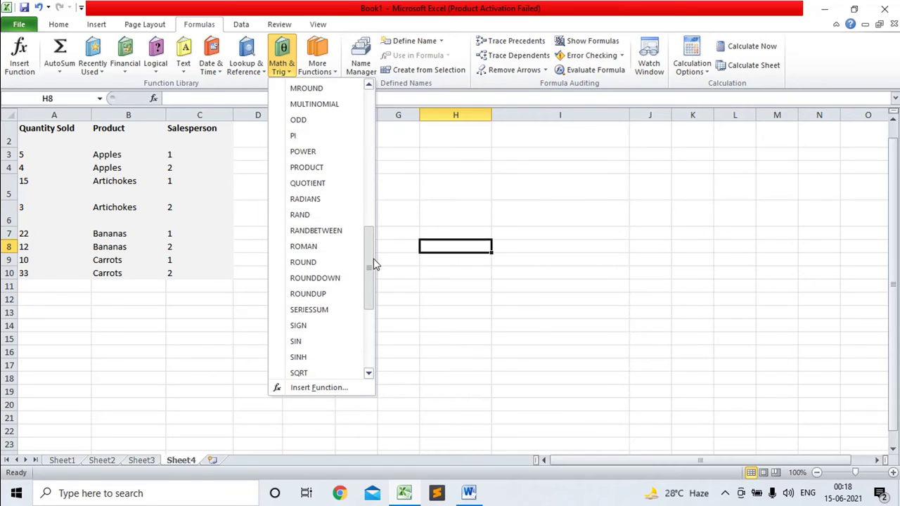
{"action": "left_click", "coordinate": [454, 262]}
{"action": "left_click", "coordinate": [452, 260]}
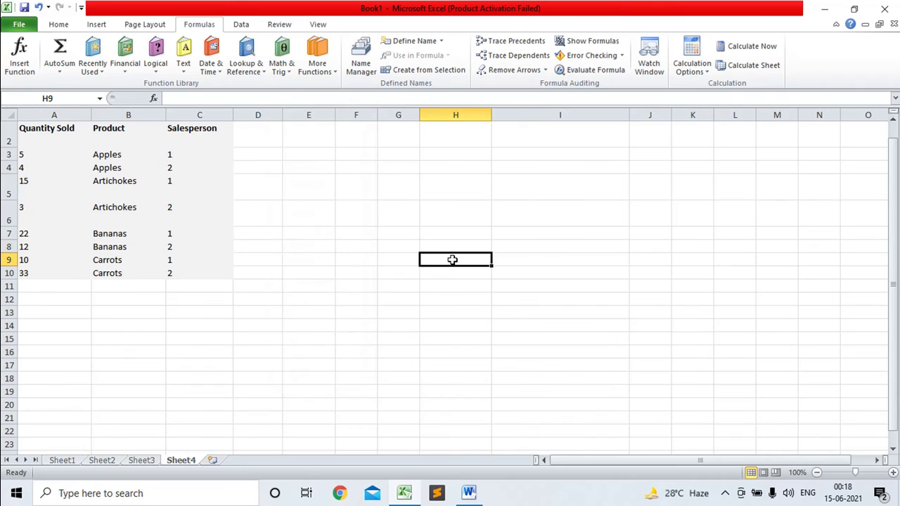
{"action": "type", "text": "=radia"}
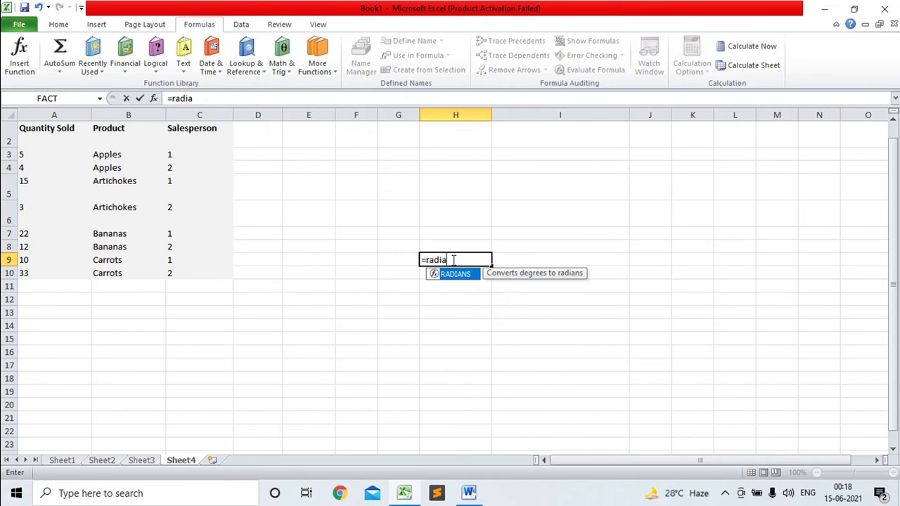
{"action": "type", "text": "ns("}
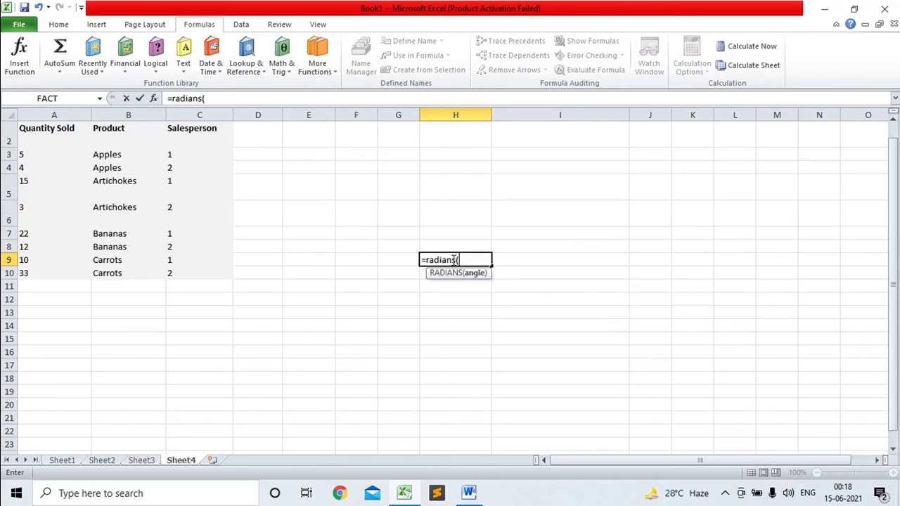
{"action": "type", "text": "60"}
{"action": "type", "text": ")"}
{"action": "key", "text": "Return"}
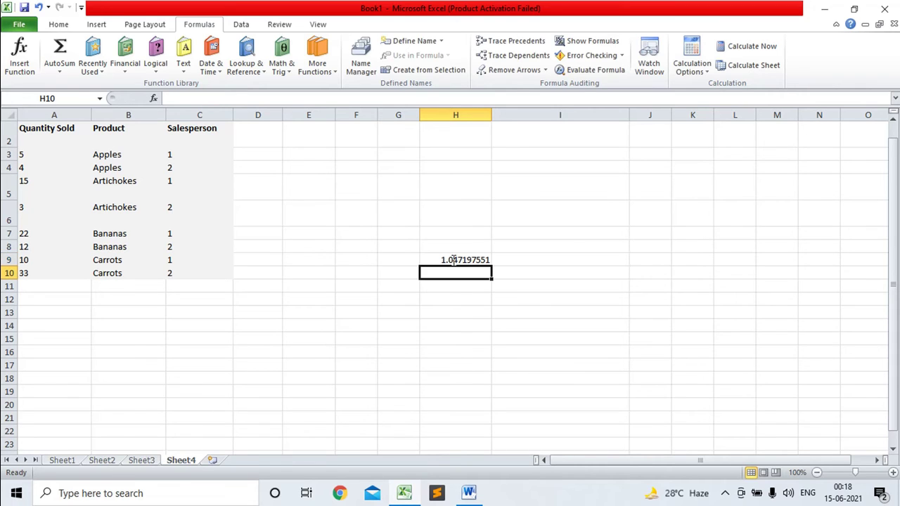
Append *180/PI() to H9's RADIANS(60) formula so it returns 60.
{"action": "left_click", "coordinate": [473, 260]}
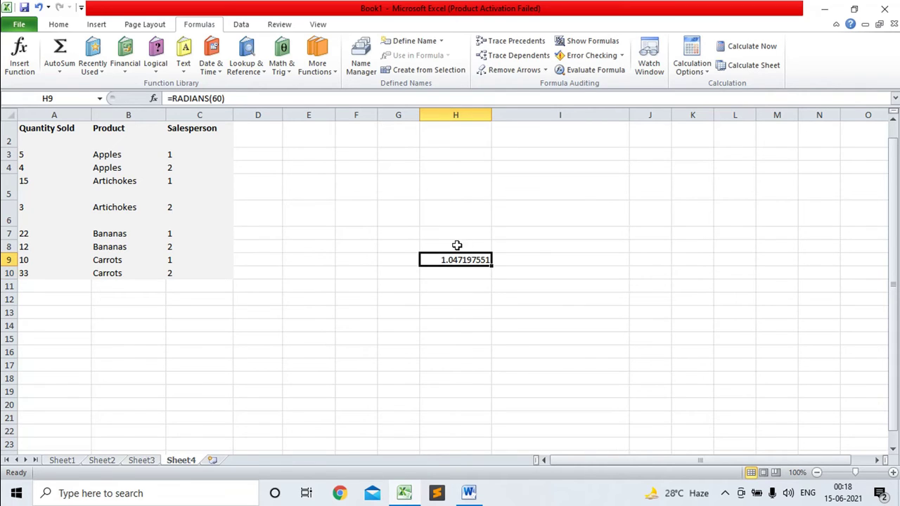
{"action": "left_click", "coordinate": [248, 99]}
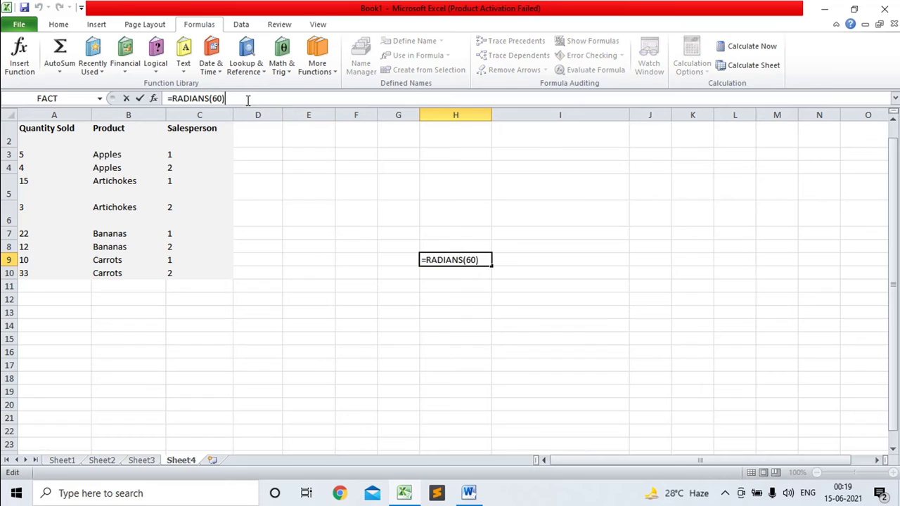
{"action": "type", "text": "*"}
{"action": "type", "text": "180"}
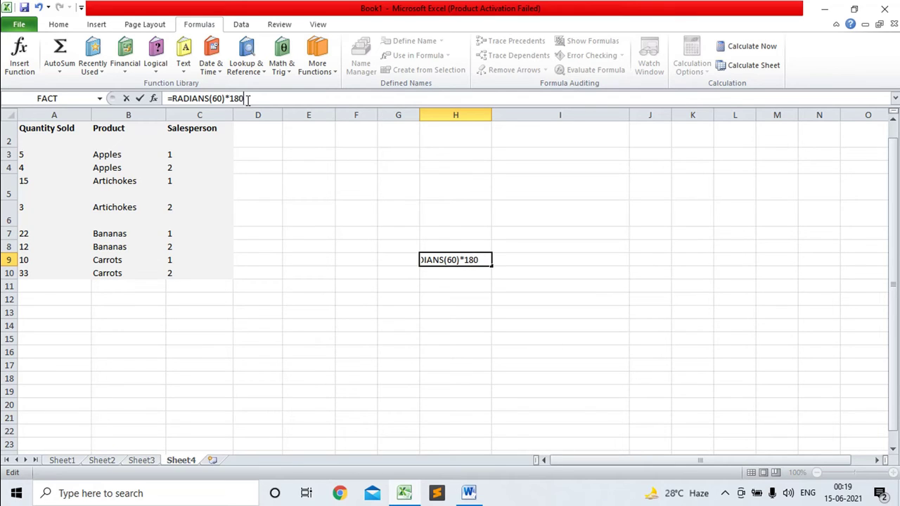
{"action": "type", "text": "/pi"}
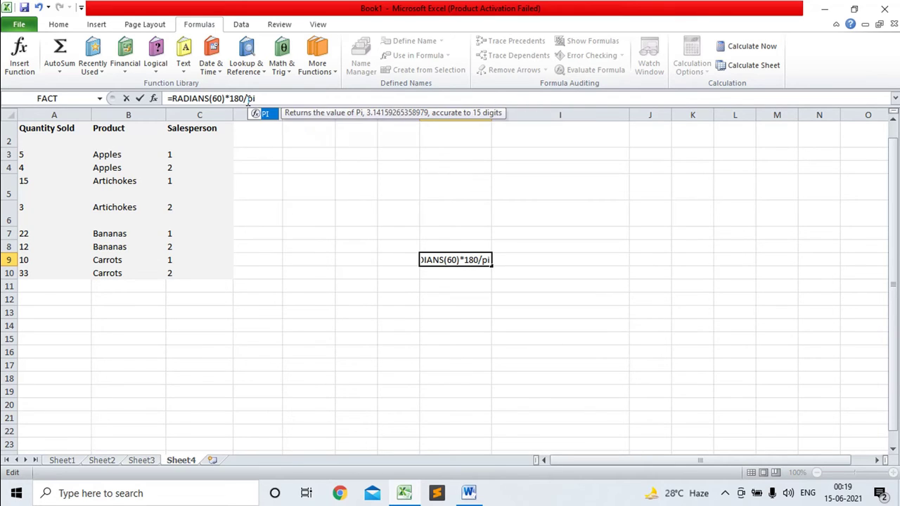
{"action": "type", "text": "()"}
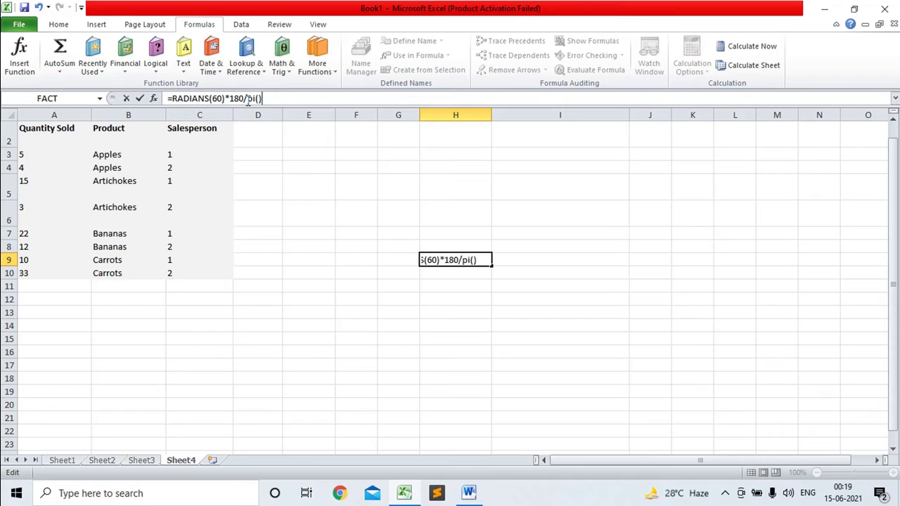
{"action": "key", "text": "Return"}
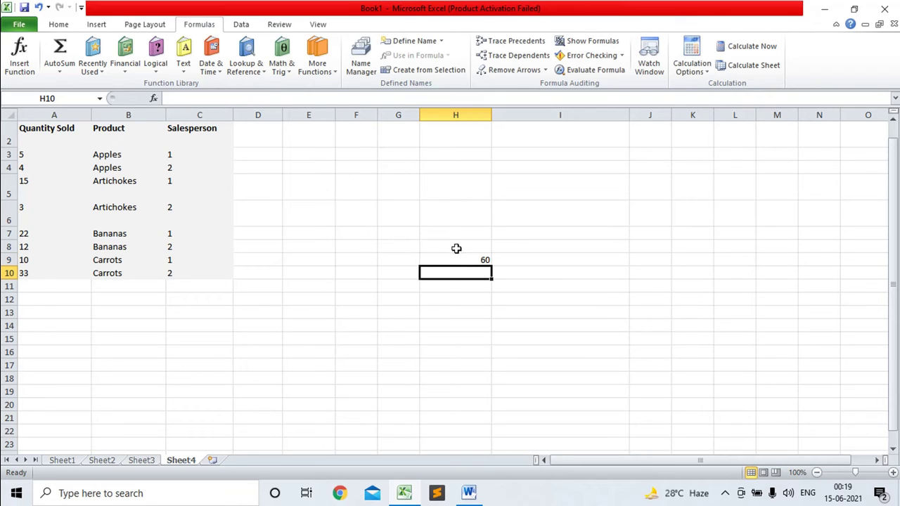
{"action": "left_click", "coordinate": [458, 259]}
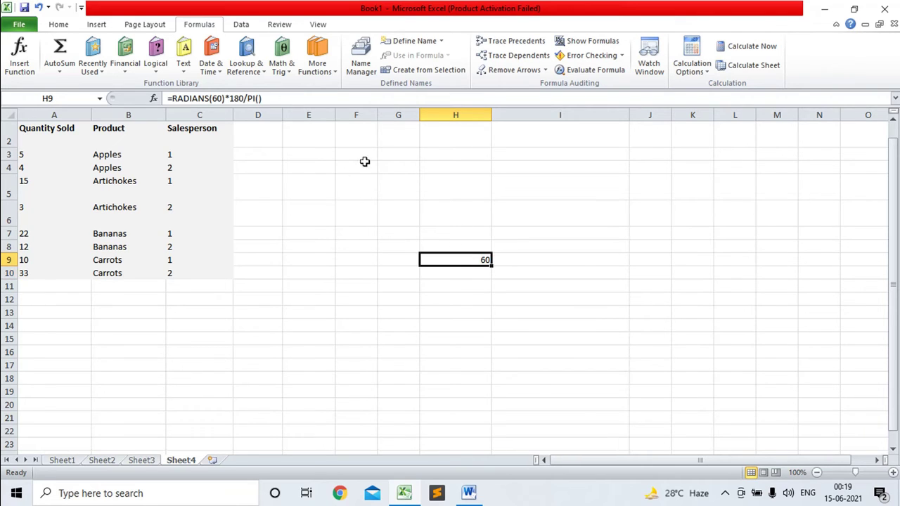
{"action": "left_click", "coordinate": [283, 69]}
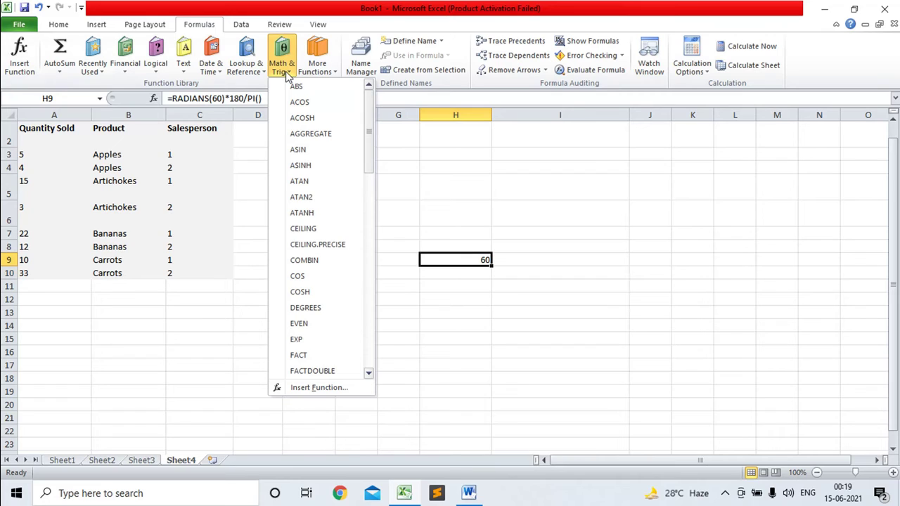
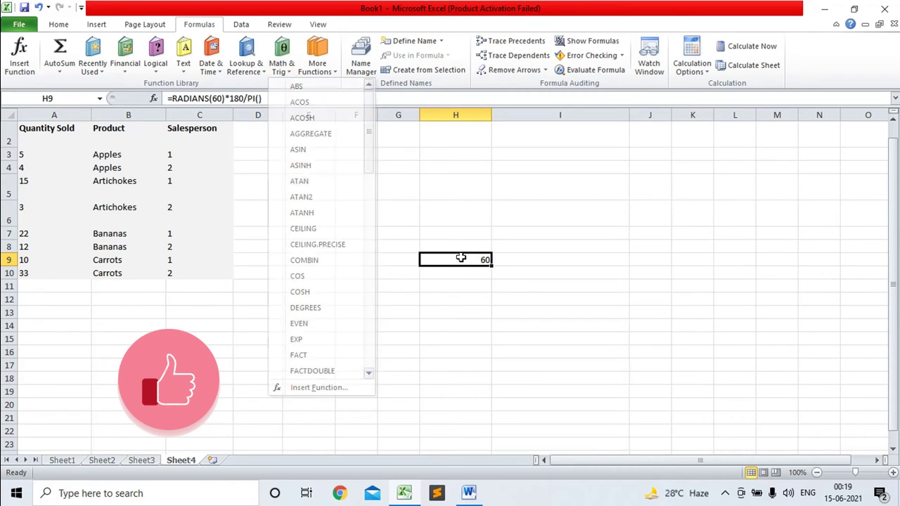
Clear the RADIANS result from H9 and browse the Math & Trig function list.
{"action": "left_click", "coordinate": [461, 258]}
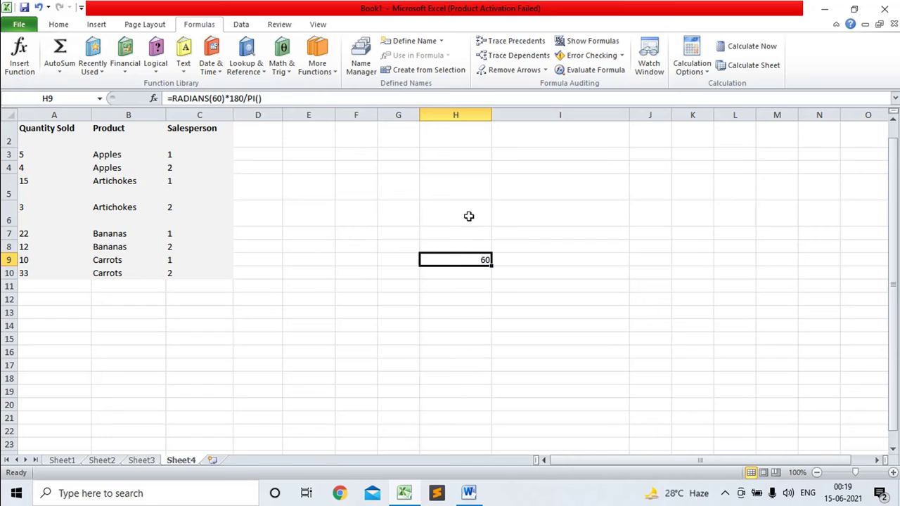
{"action": "key", "text": "Delete"}
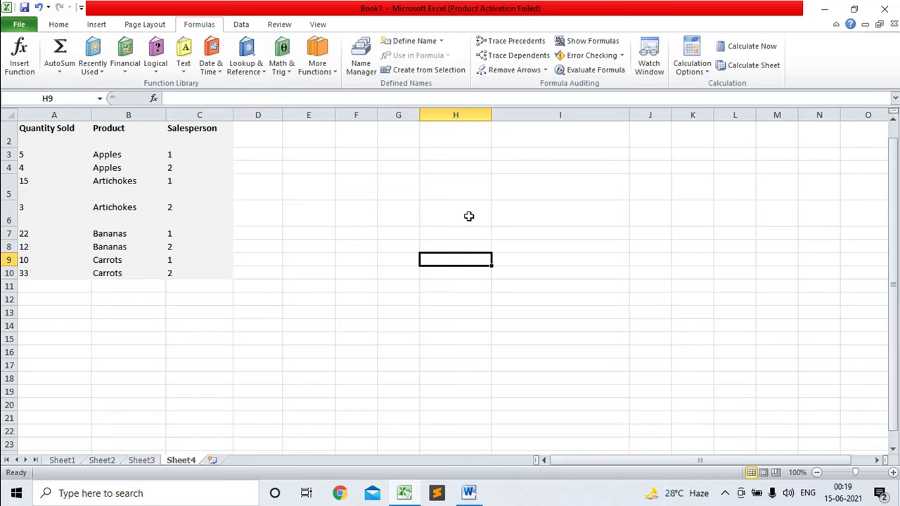
{"action": "left_click", "coordinate": [288, 72]}
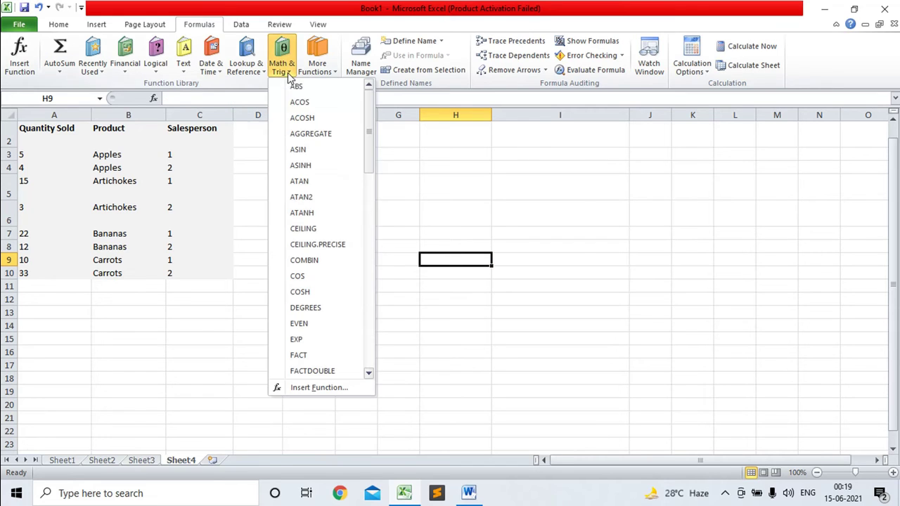
{"action": "left_click_drag", "start_coordinate": [370, 172], "coordinate": [382, 309]}
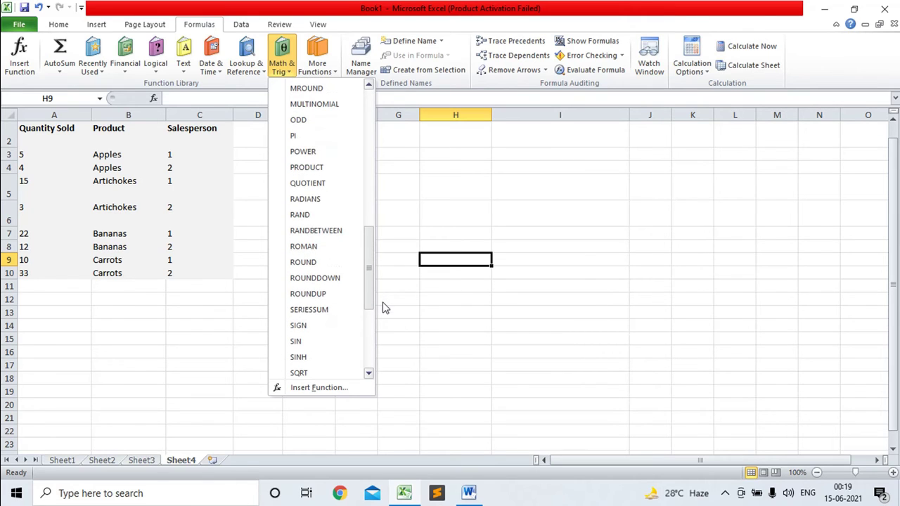
Enter trial =RAND() formulas in H10 and H11, then clear H10:H12.
{"action": "left_click", "coordinate": [462, 273]}
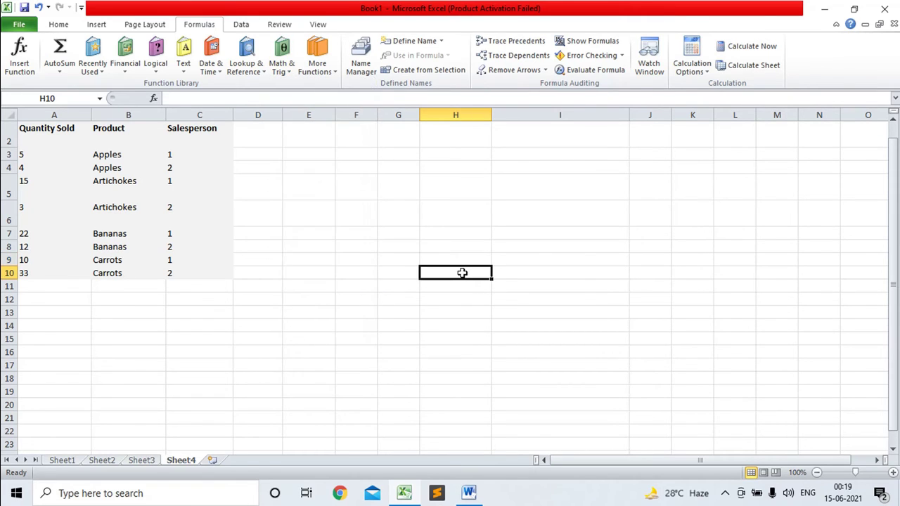
{"action": "type", "text": "=rand"}
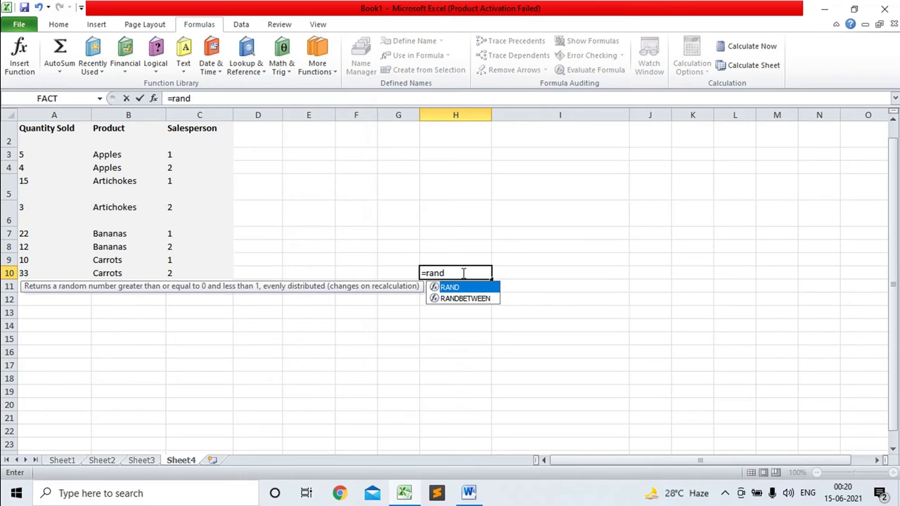
{"action": "type", "text": "()"}
{"action": "key", "text": "Return"}
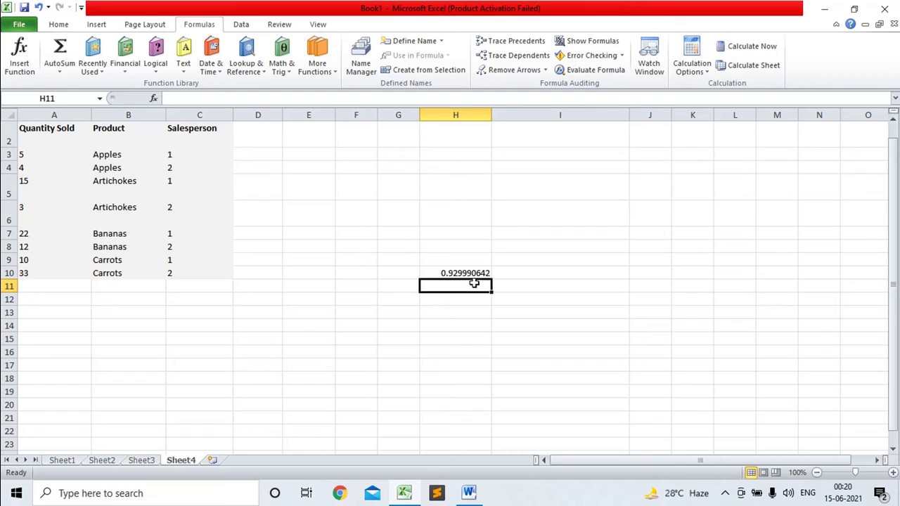
{"action": "type", "text": "=rand"}
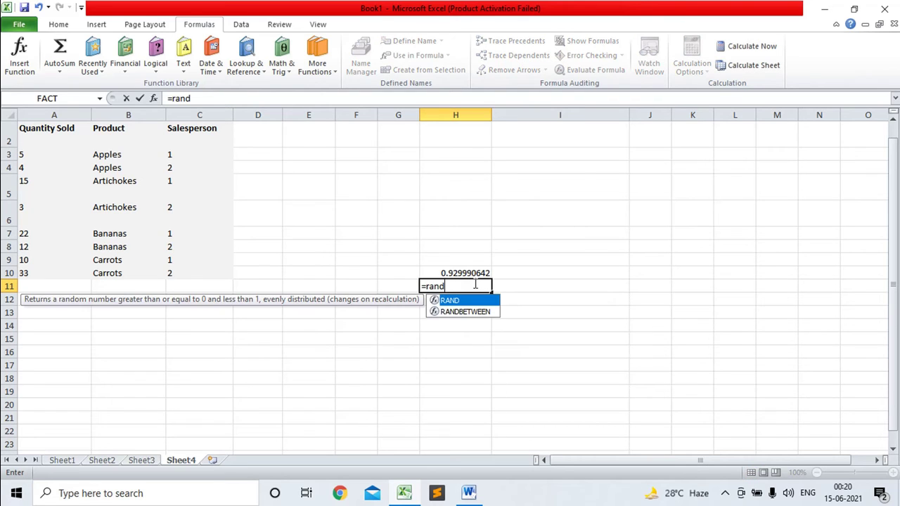
{"action": "type", "text": "()"}
{"action": "key", "text": "Return"}
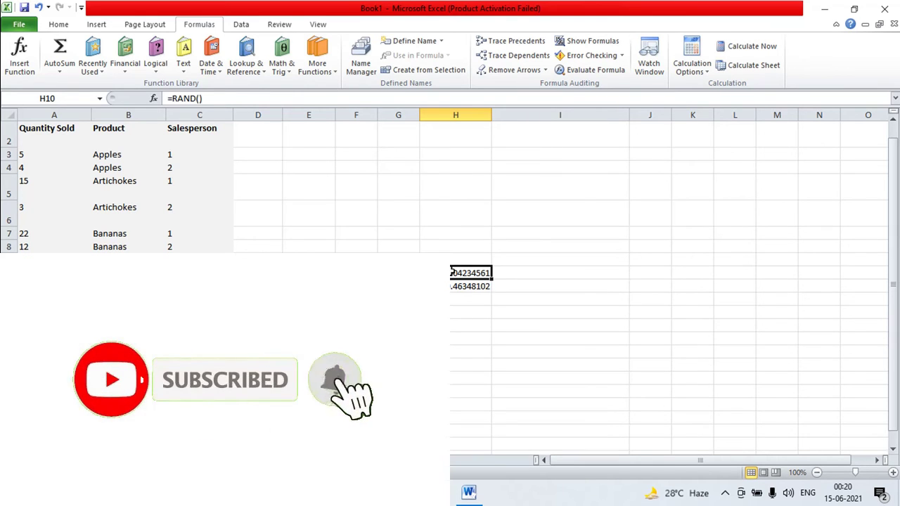
{"action": "left_click_drag", "start_coordinate": [457, 273], "coordinate": [457, 310]}
{"action": "key", "text": "Delete"}
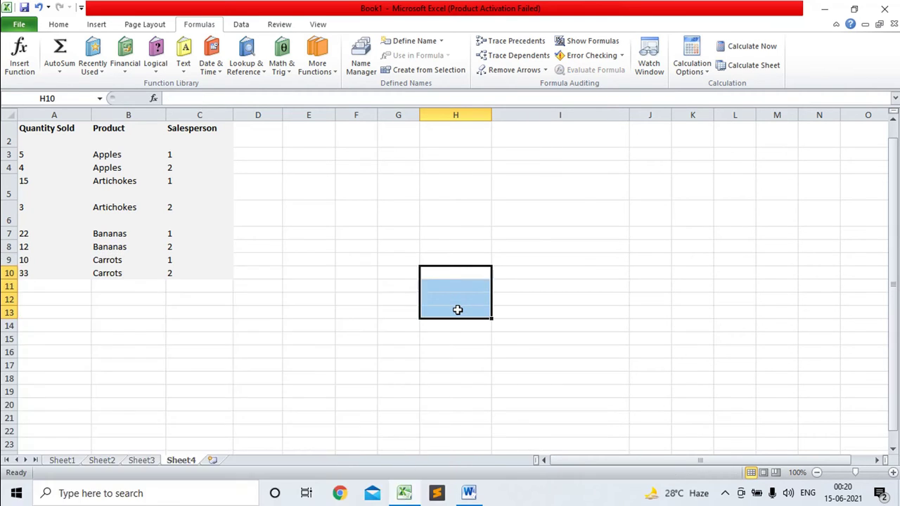
Browse the Math & Trig function list, then begin a formula in H9 with '='.
{"action": "left_click", "coordinate": [437, 229]}
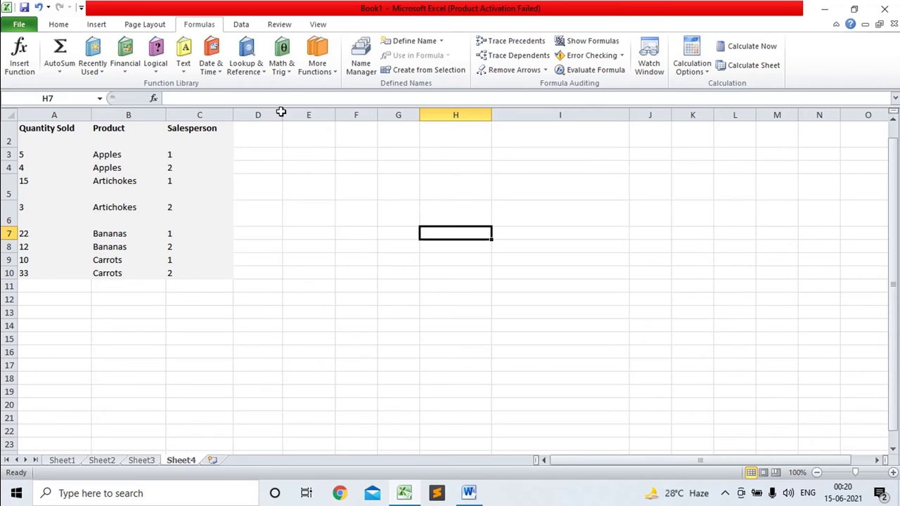
{"action": "left_click", "coordinate": [288, 72]}
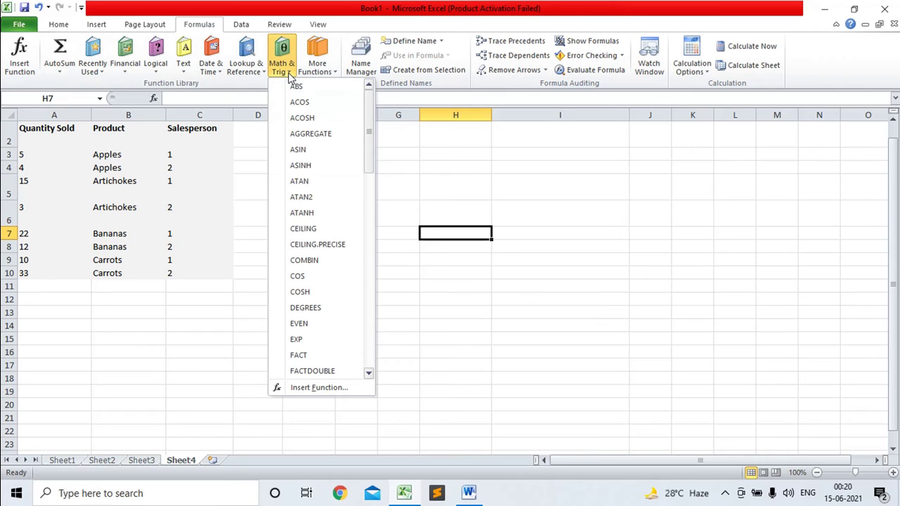
{"action": "left_click_drag", "start_coordinate": [370, 167], "coordinate": [373, 301]}
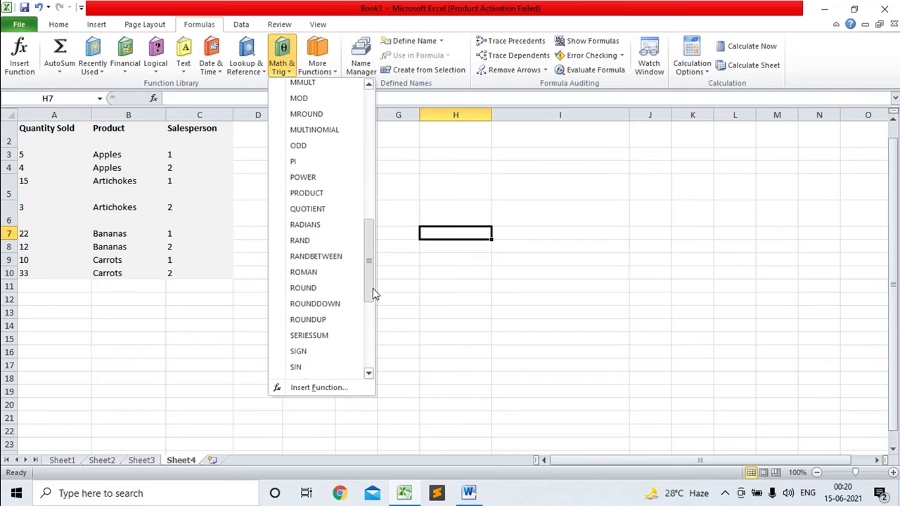
{"action": "left_click", "coordinate": [446, 260]}
{"action": "left_click", "coordinate": [445, 260]}
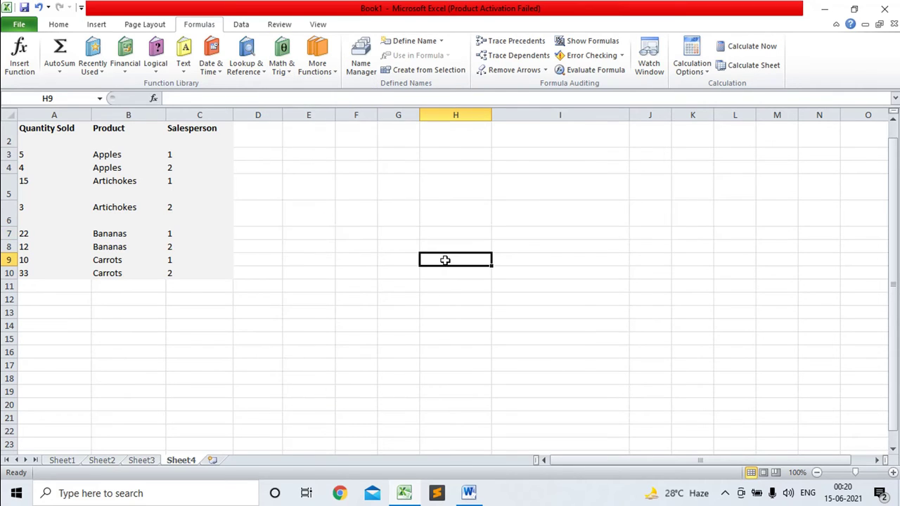
{"action": "type", "text": "="}
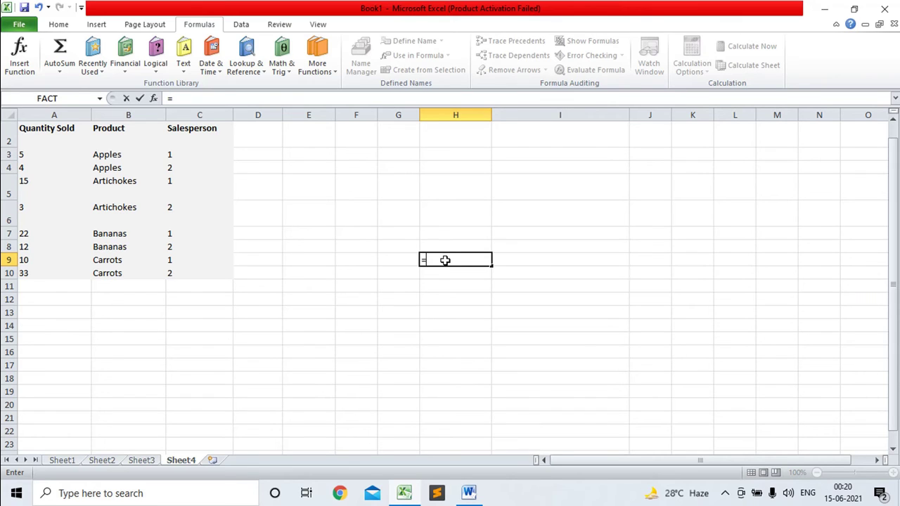
Enter =RANDBETWEEN(2,6) in H9, fixing the mistyped attempts along the way.
{"action": "type", "text": "randbe"}
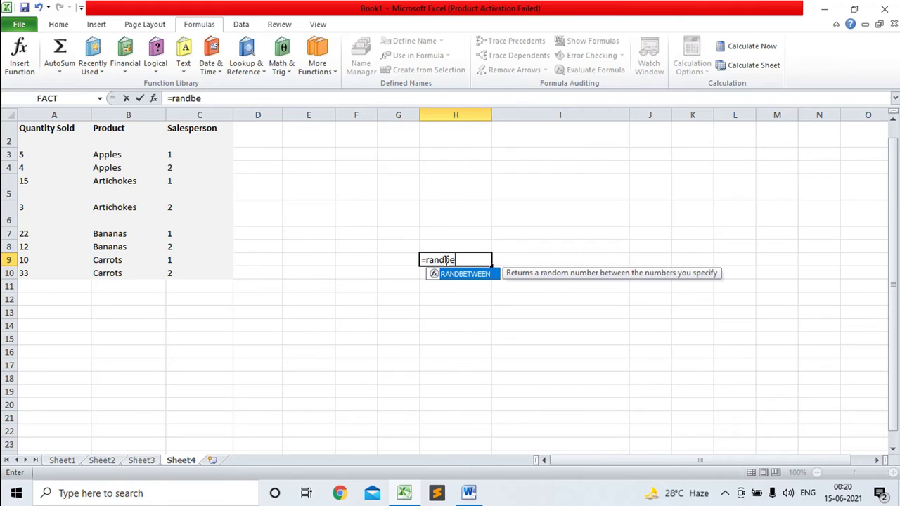
{"action": "type", "text": "twe"}
{"action": "key", "text": "BackSpace"}
{"action": "type", "text": "e"}
{"action": "type", "text": "en"}
{"action": "type", "text": "("}
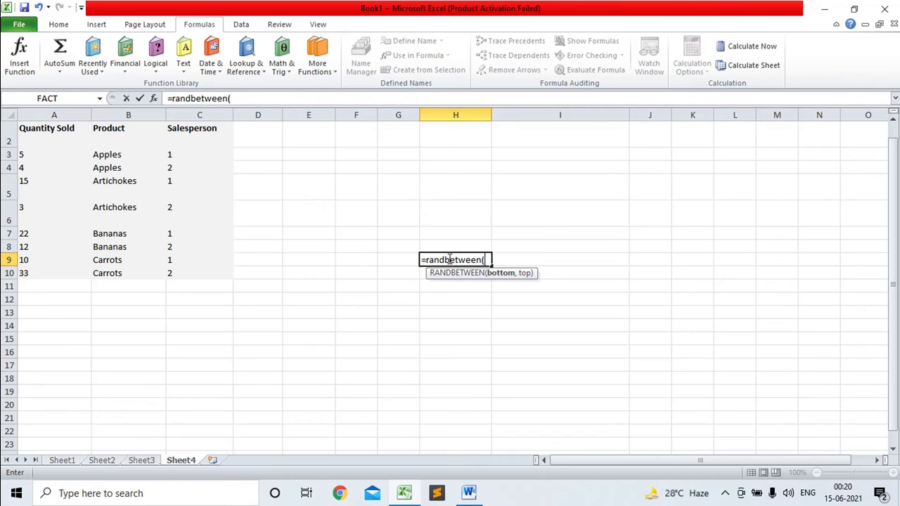
{"action": "double_click", "coordinate": [446, 260]}
{"action": "type", "text": ",("}
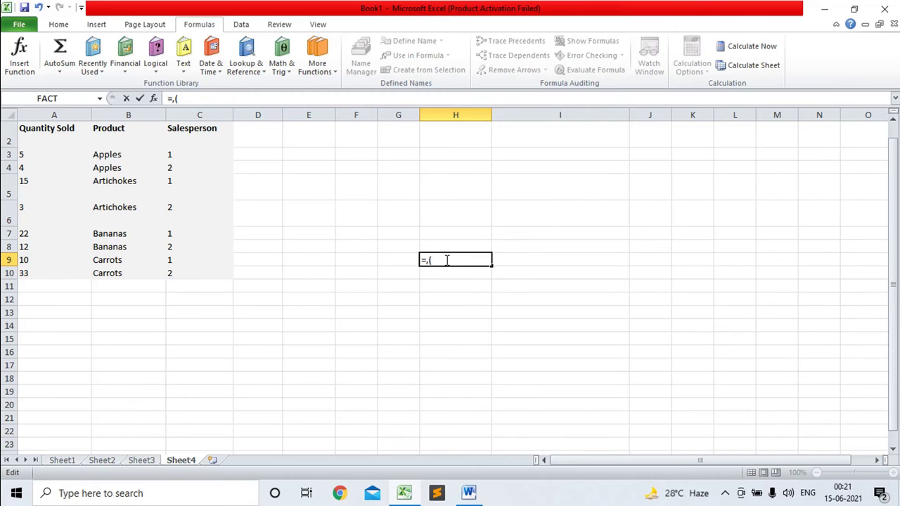
{"action": "type", "text": "6"}
{"action": "key", "text": "BackSpace"}
{"action": "key", "text": "BackSpace"}
{"action": "key", "text": "BackSpace"}
{"action": "key", "text": "Delete"}
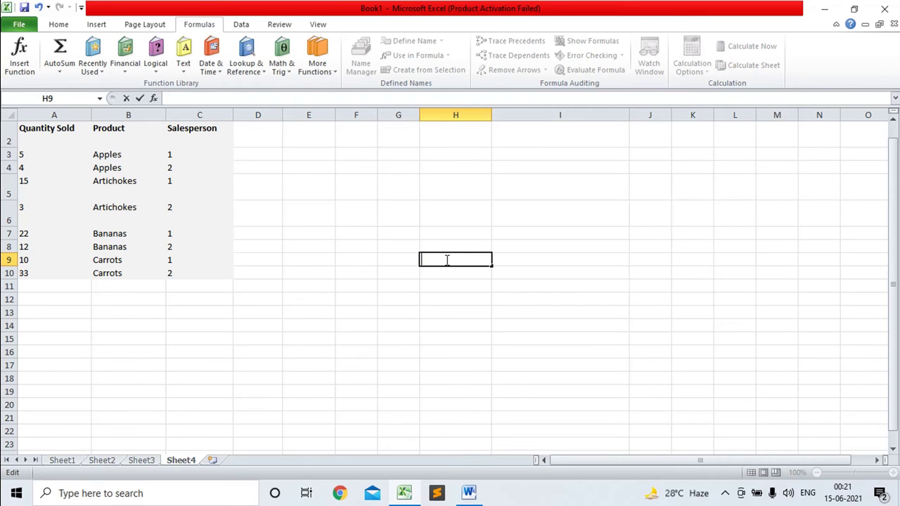
{"action": "type", "text": "=rand"}
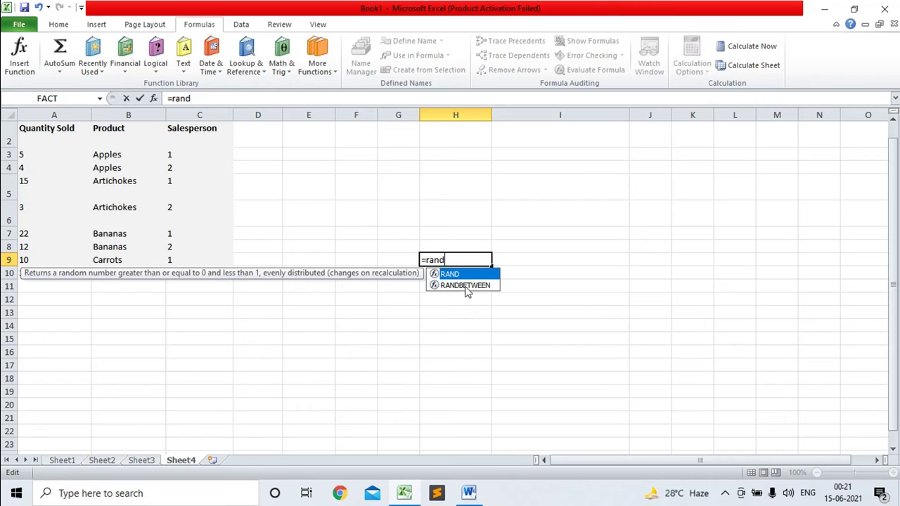
{"action": "double_click", "coordinate": [465, 286]}
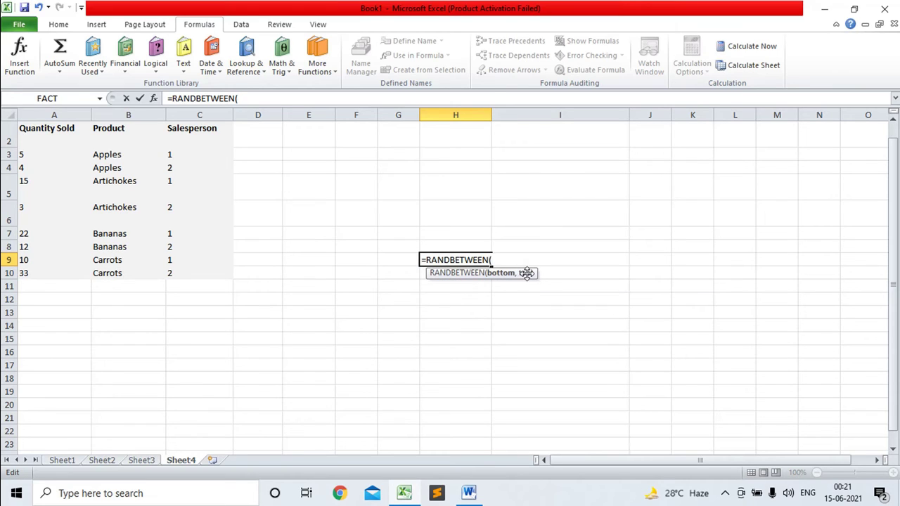
{"action": "type", "text": "2,"}
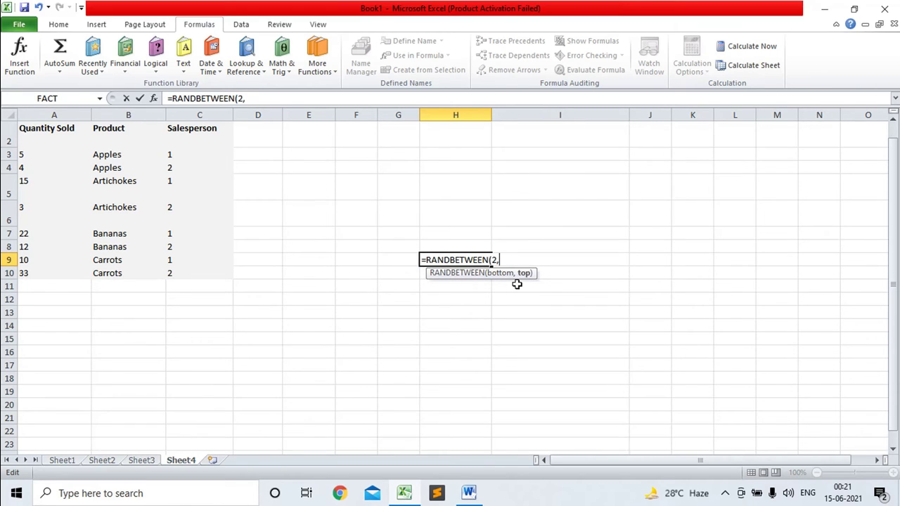
{"action": "type", "text": "6"}
{"action": "type", "text": ")"}
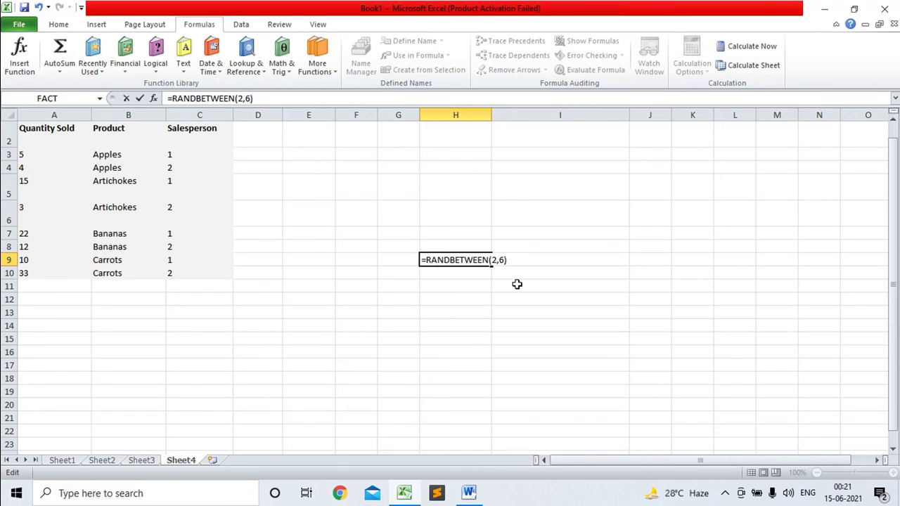
{"action": "key", "text": "Return"}
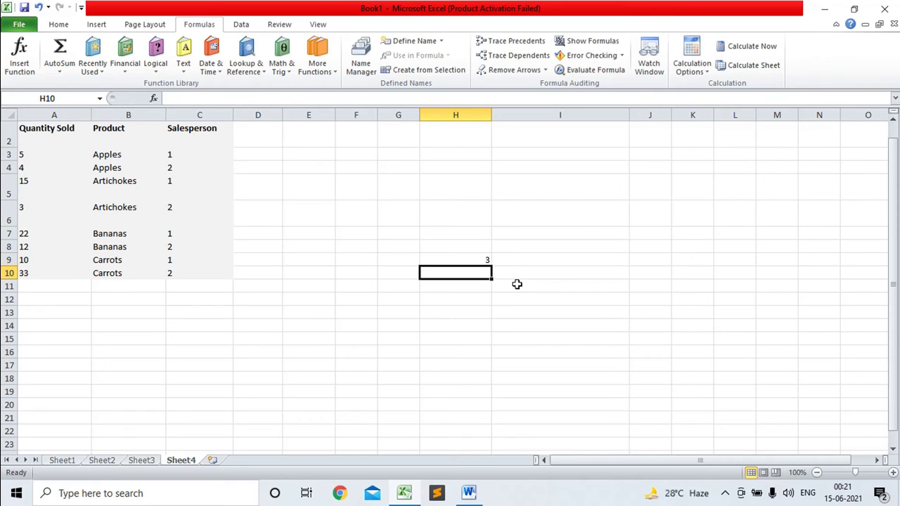
Edit the H9 formula's bounds to decimal values 2.2345 and 6.7890.
{"action": "left_click", "coordinate": [467, 261]}
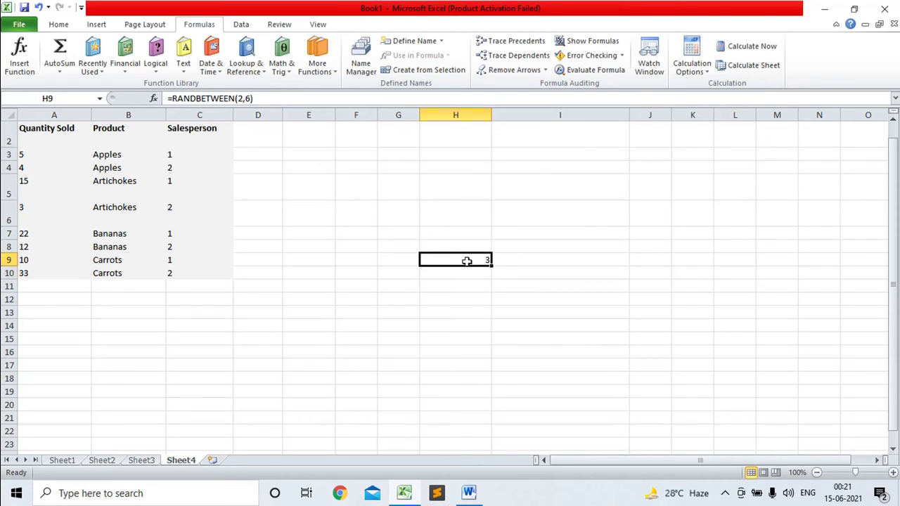
{"action": "left_click", "coordinate": [242, 99]}
{"action": "type", "text": ","}
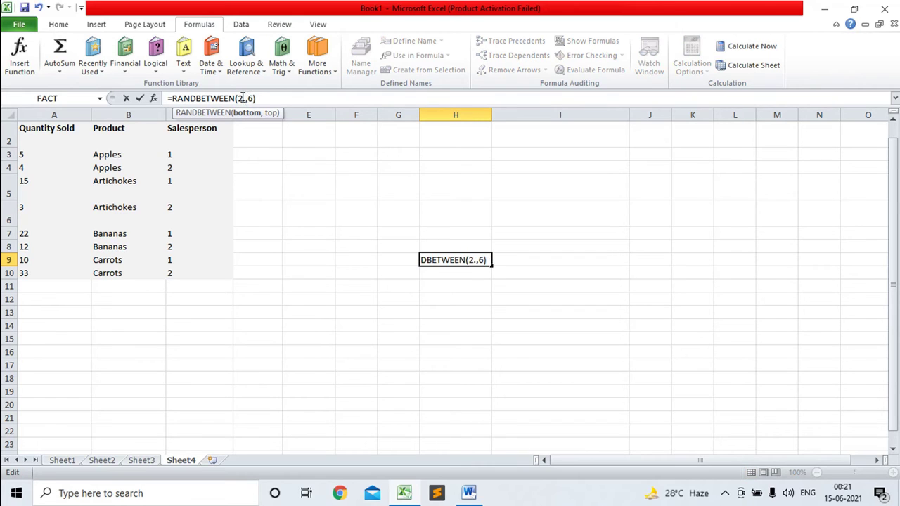
{"action": "type", "text": "2345"}
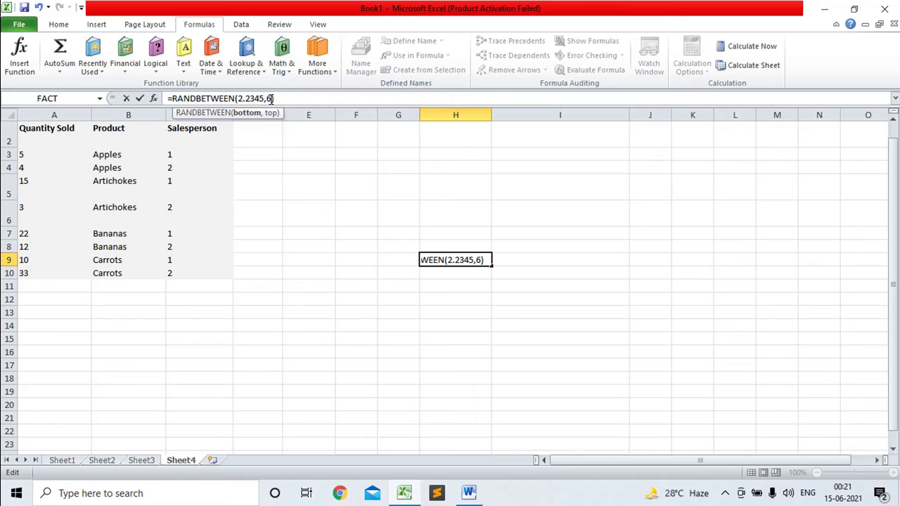
{"action": "left_click", "coordinate": [272, 99]}
{"action": "type", "text": ".78"}
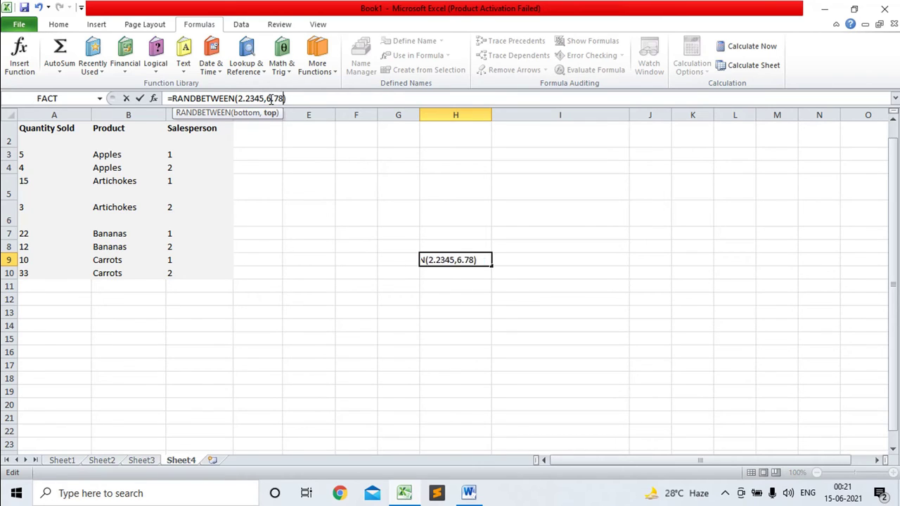
{"action": "type", "text": "90"}
{"action": "key", "text": "Return"}
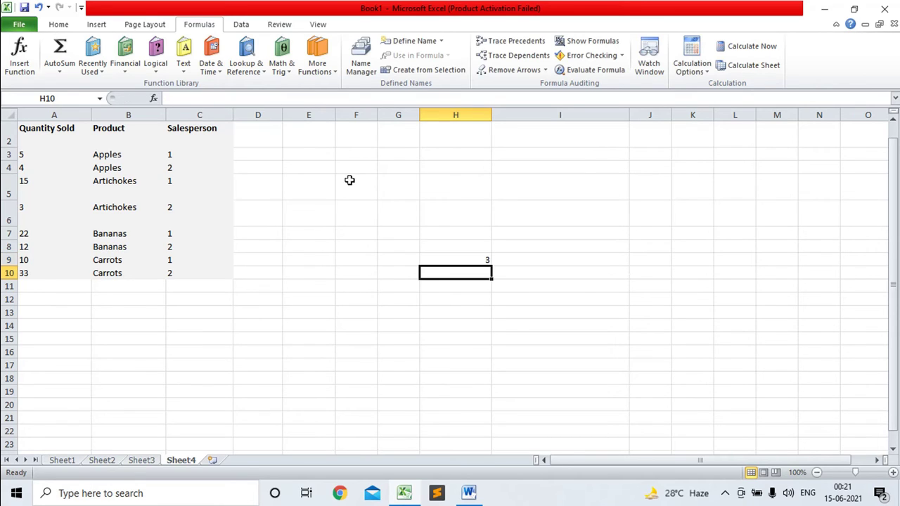
Enter =roman(5,0) in H10 so it shows the numeral V.
{"action": "left_click", "coordinate": [474, 257]}
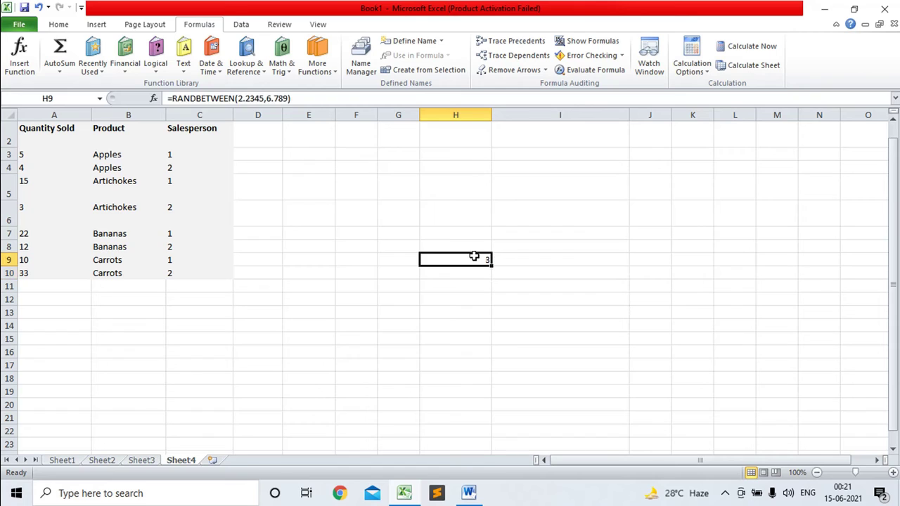
{"action": "left_click", "coordinate": [289, 76]}
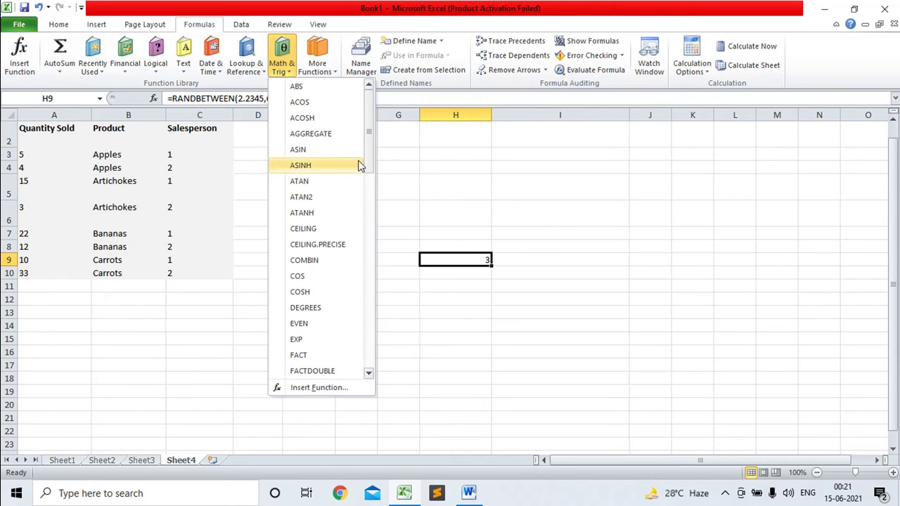
{"action": "left_click_drag", "start_coordinate": [368, 161], "coordinate": [381, 295]}
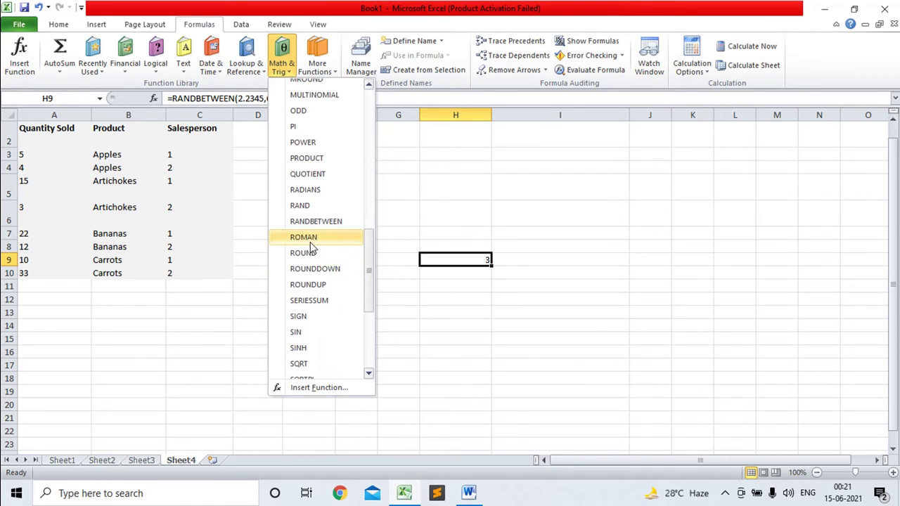
{"action": "left_click", "coordinate": [456, 275]}
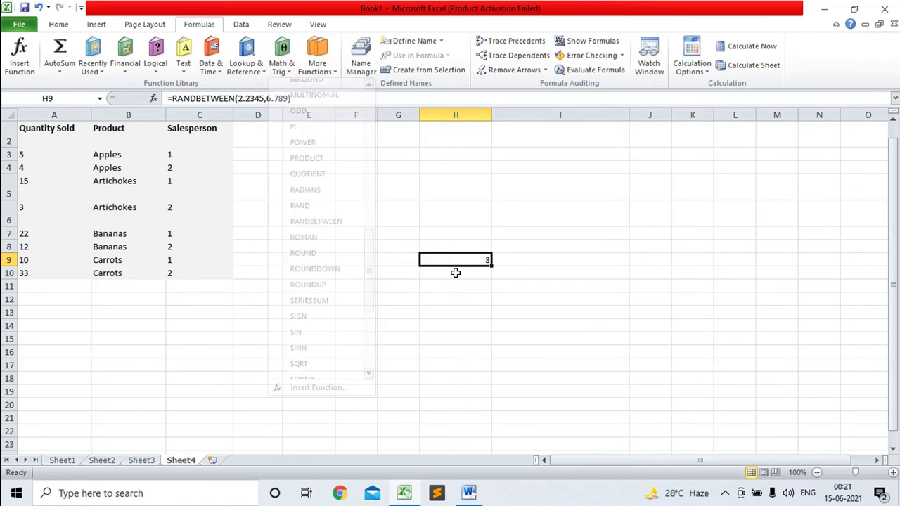
{"action": "left_click", "coordinate": [455, 273]}
{"action": "type", "text": "=rom"}
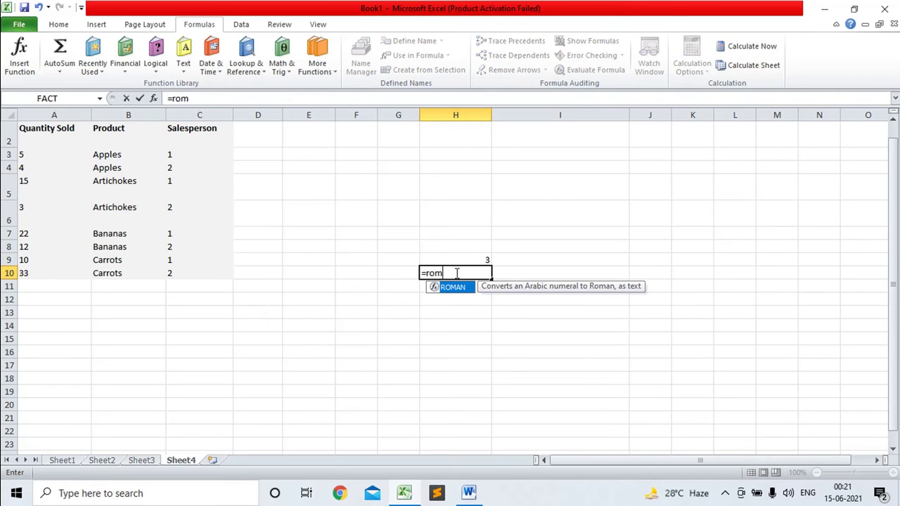
{"action": "type", "text": "an("}
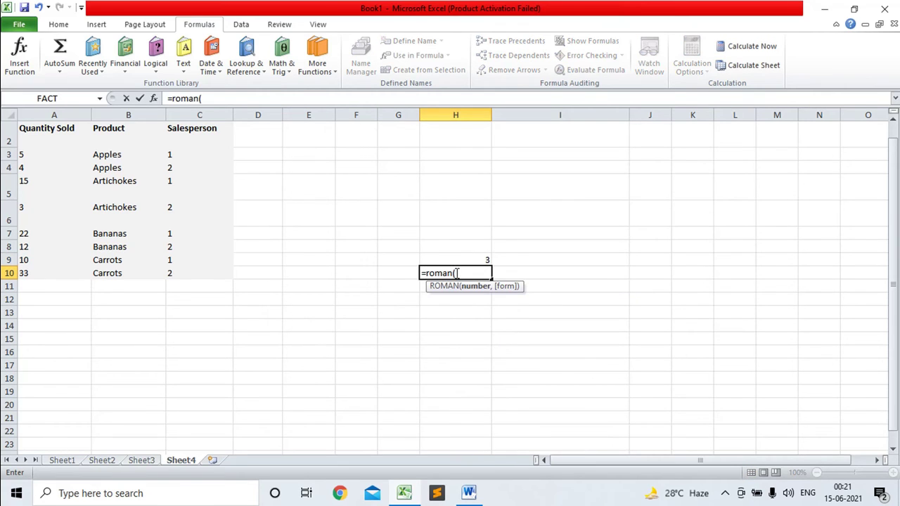
{"action": "type", "text": "5"}
{"action": "type", "text": ","}
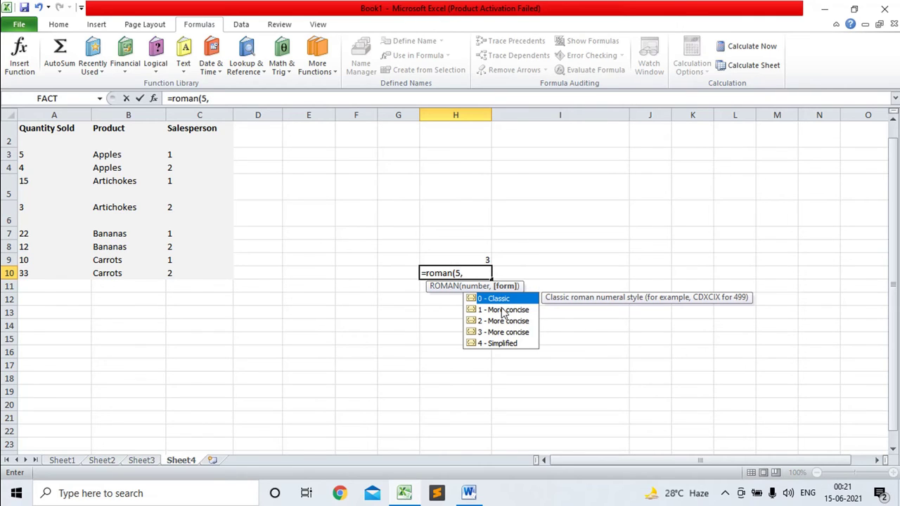
{"action": "type", "text": "0)"}
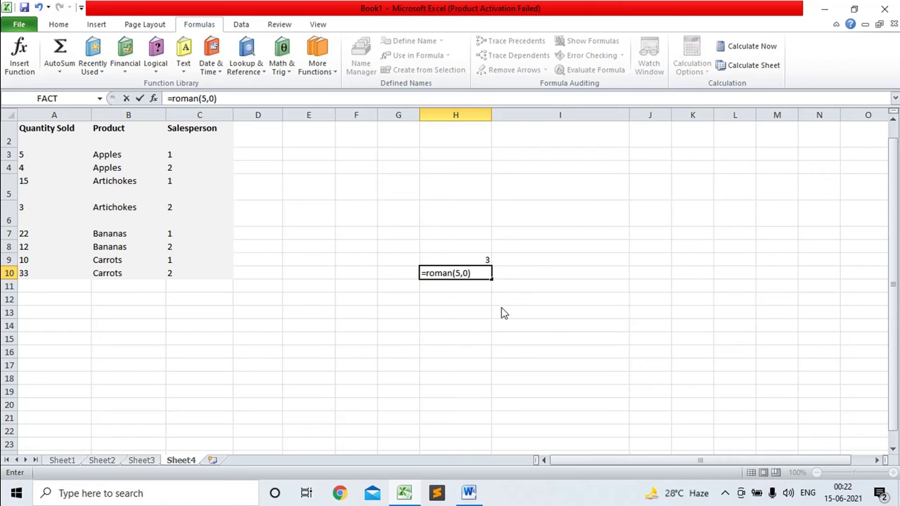
{"action": "key", "text": "Return"}
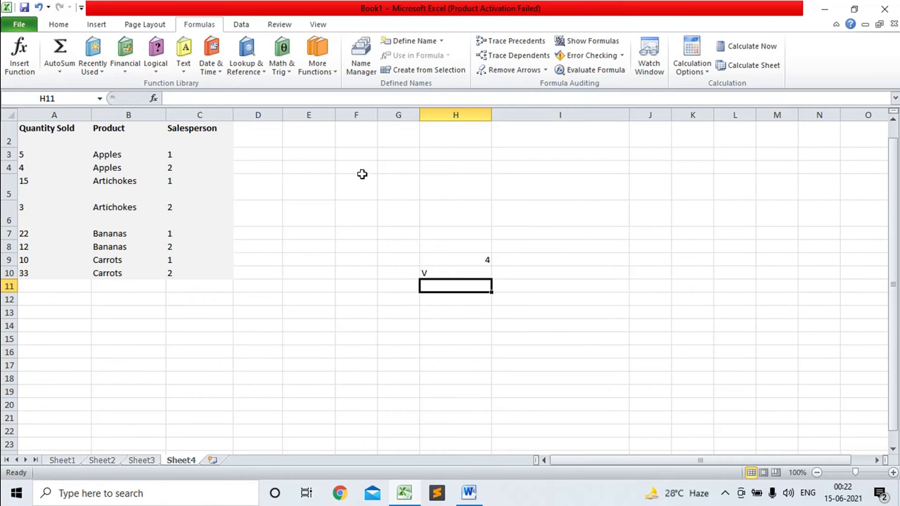
{"action": "left_click", "coordinate": [288, 73]}
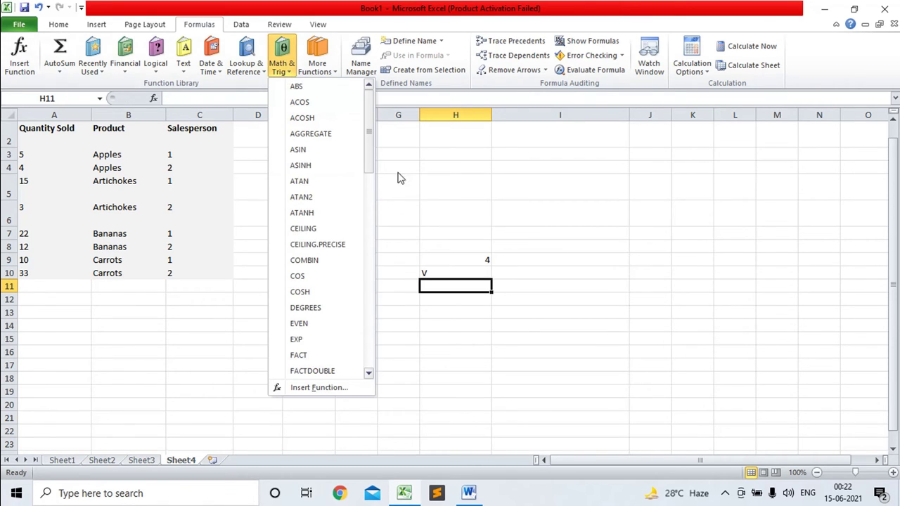
{"action": "left_click_drag", "start_coordinate": [366, 169], "coordinate": [380, 315]}
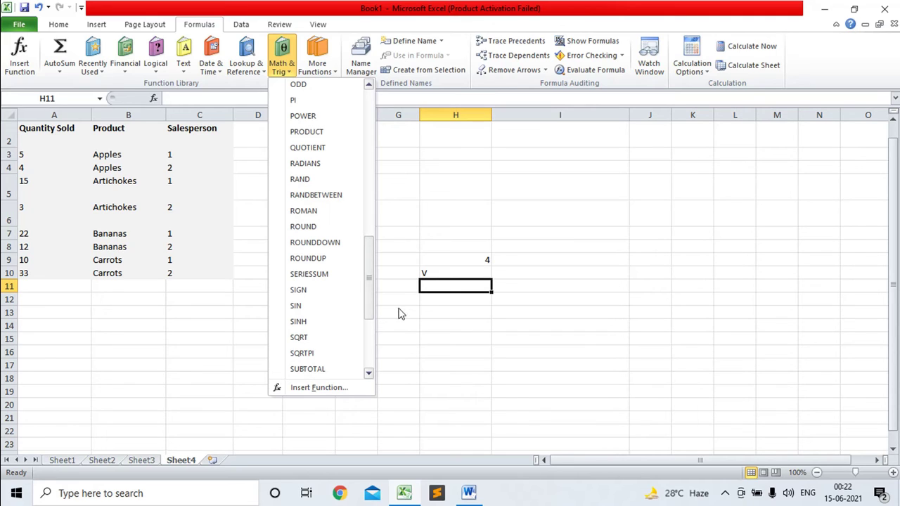
{"action": "left_click", "coordinate": [448, 282]}
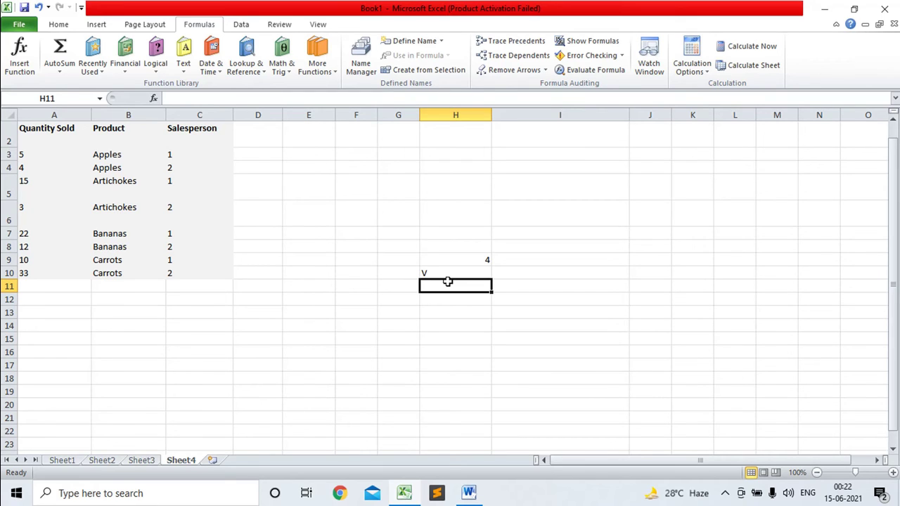
Enter =round(6,-1) in H11, rounding 6 to the nearest ten (10).
{"action": "type", "text": "="}
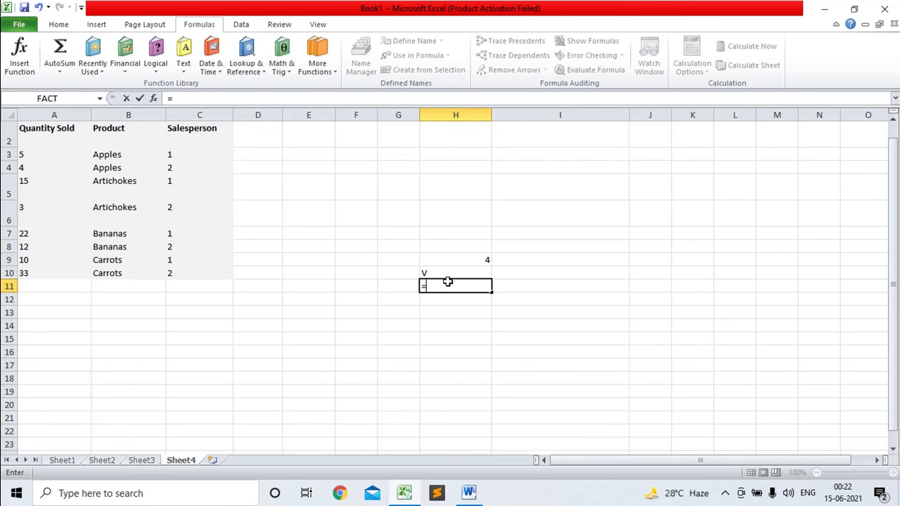
{"action": "type", "text": "round"}
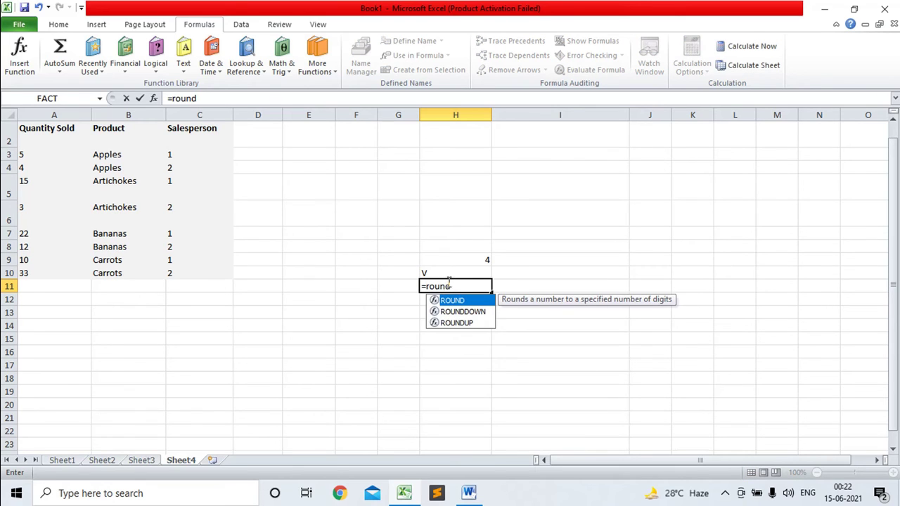
{"action": "type", "text": "("}
{"action": "key", "text": "BackSpace"}
{"action": "type", "text": "6,"}
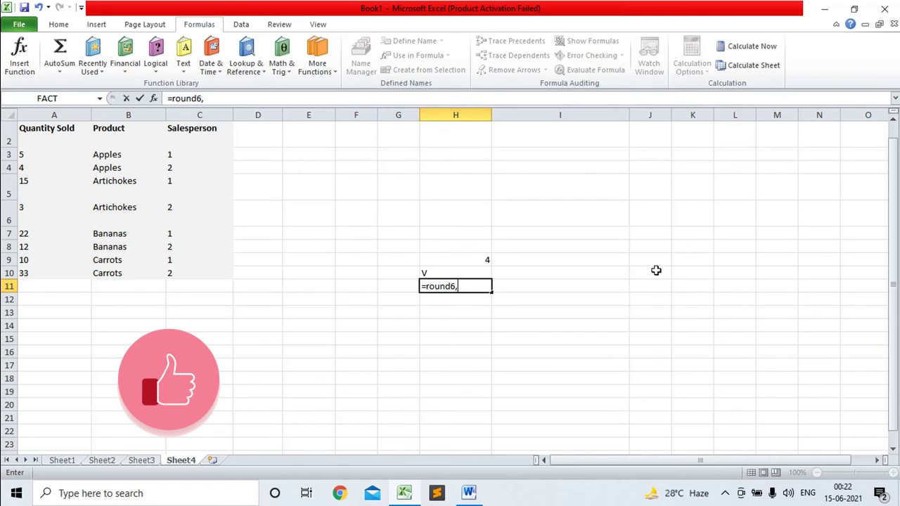
{"action": "key", "text": "BackSpace"}
{"action": "key", "text": "BackSpace"}
{"action": "type", "text": "("}
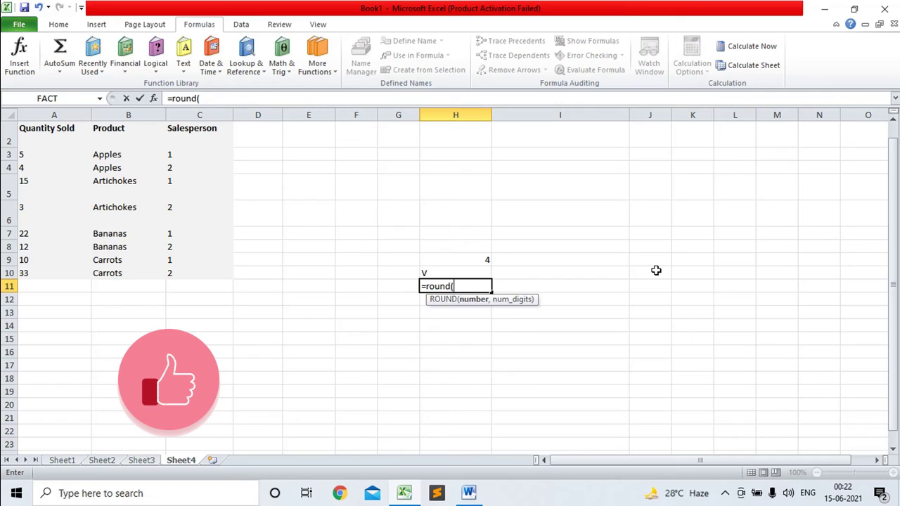
{"action": "type", "text": "6"}
{"action": "type", "text": ","}
{"action": "type", "text": "-"}
{"action": "type", "text": "1"}
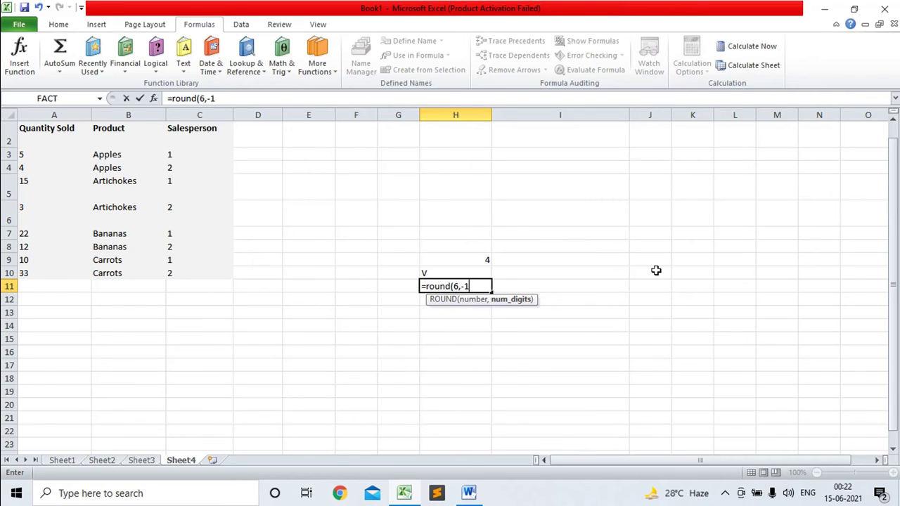
{"action": "type", "text": ")"}
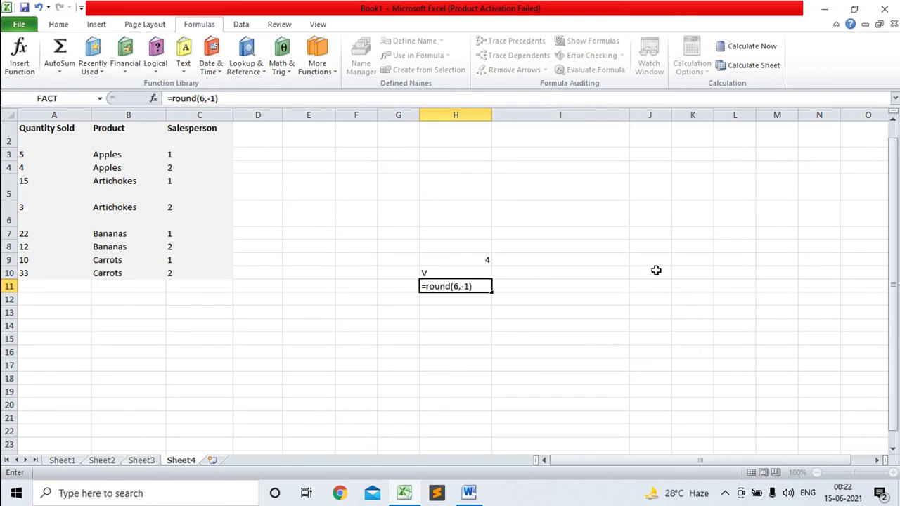
{"action": "key", "text": "Return"}
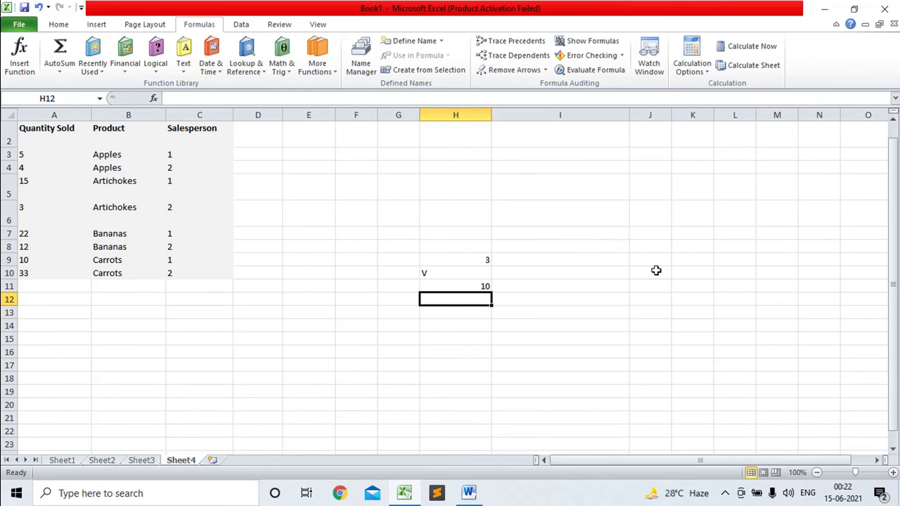
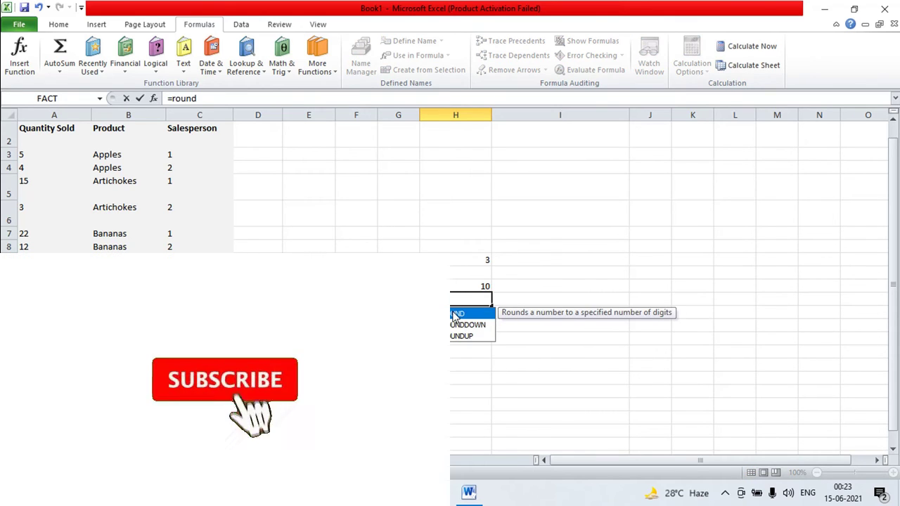
Complete =ROUNDDOWN(6,-1) in H12 from the autocomplete list so it displays 0.
{"action": "type", "text": "do"}
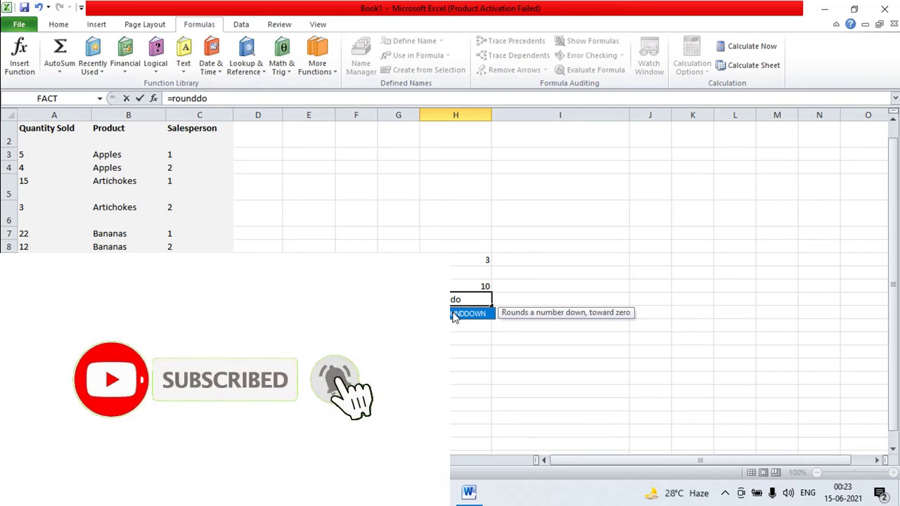
{"action": "double_click", "coordinate": [463, 320]}
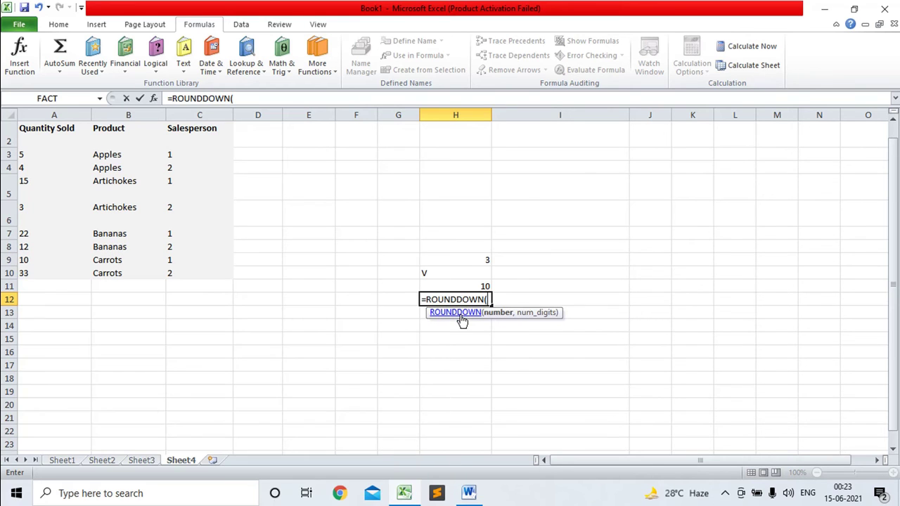
{"action": "type", "text": "6,"}
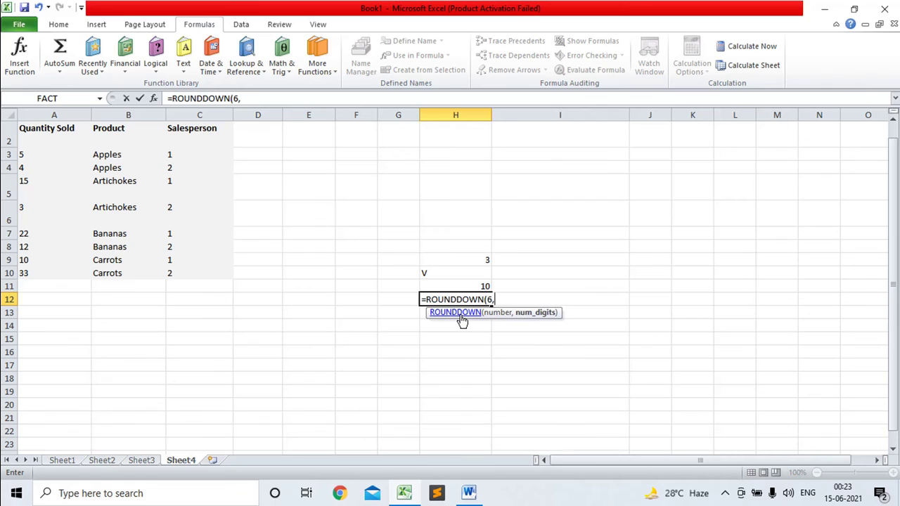
{"action": "type", "text": "-1"}
{"action": "type", "text": ")"}
{"action": "key", "text": "Return"}
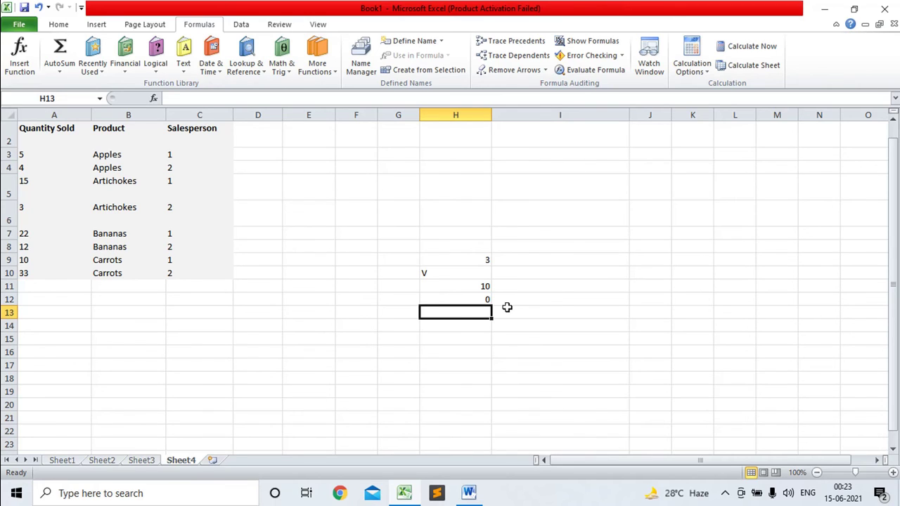
Enter =ROUNDUP(4,-1) in H13, showing 10, and reselect H13 to check its formula.
{"action": "type", "text": "="}
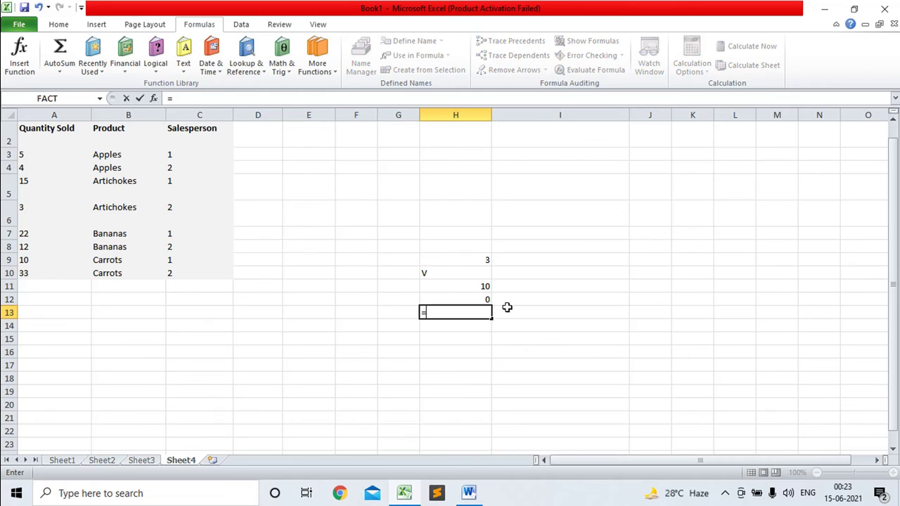
{"action": "type", "text": "round"}
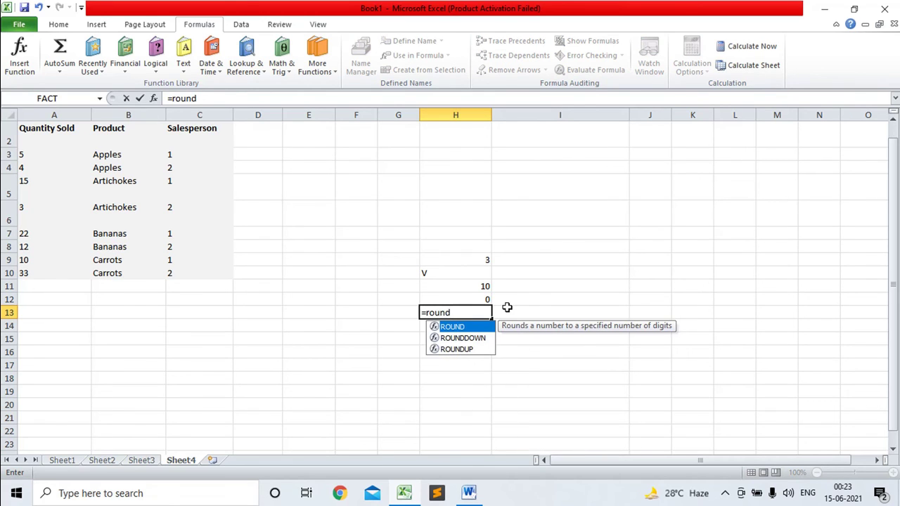
{"action": "type", "text": "up("}
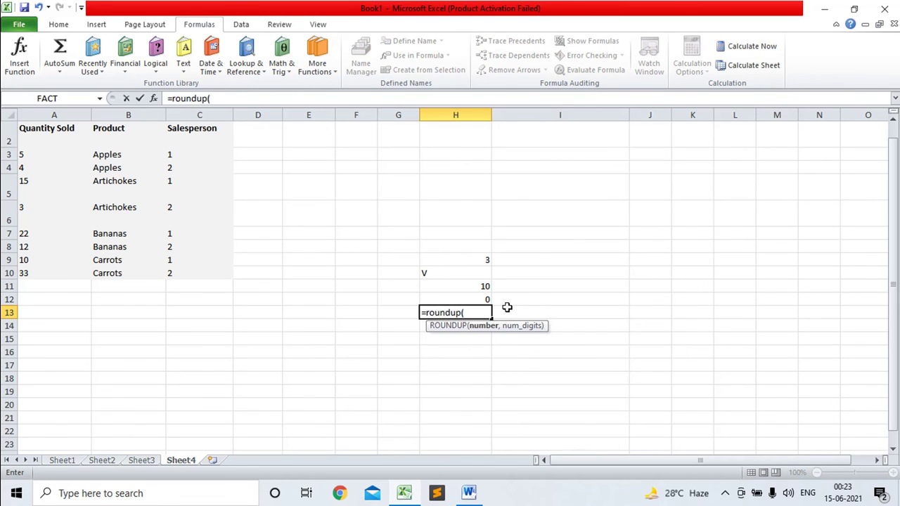
{"action": "type", "text": "4,"}
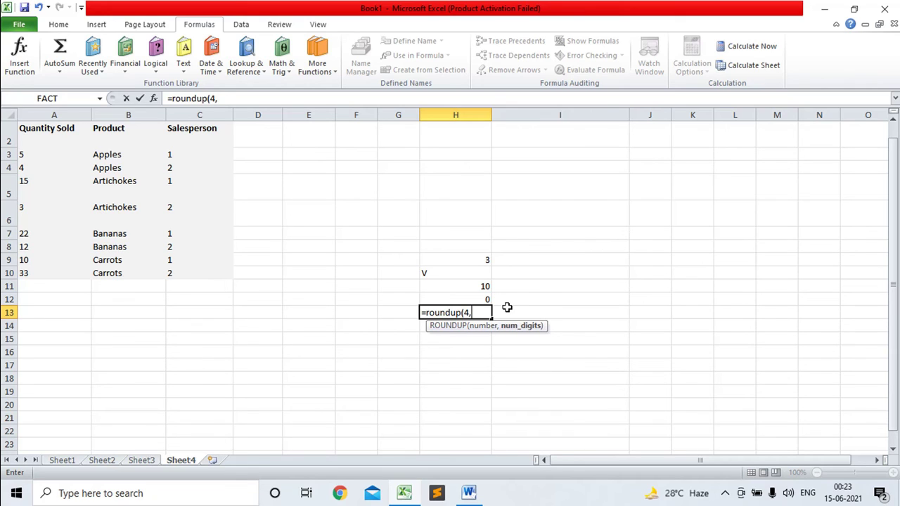
{"action": "type", "text": "-1)"}
{"action": "key", "text": "Return"}
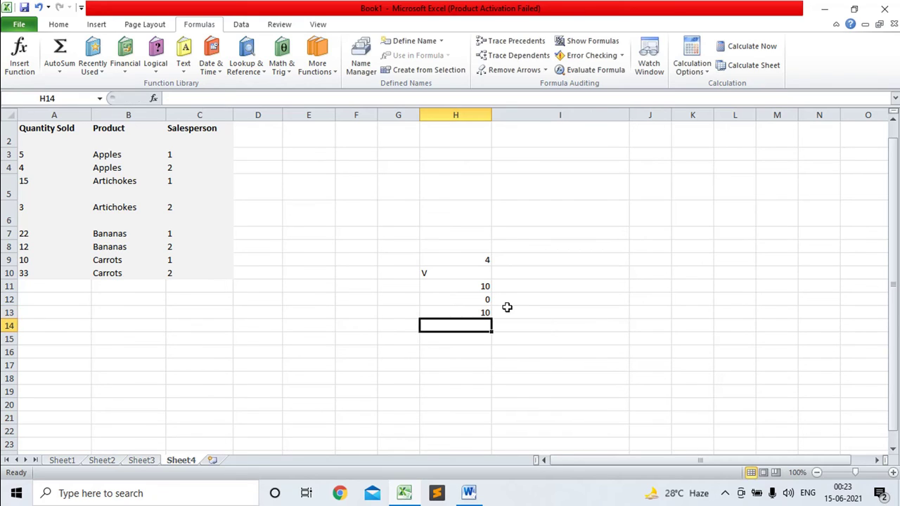
{"action": "left_click", "coordinate": [476, 314]}
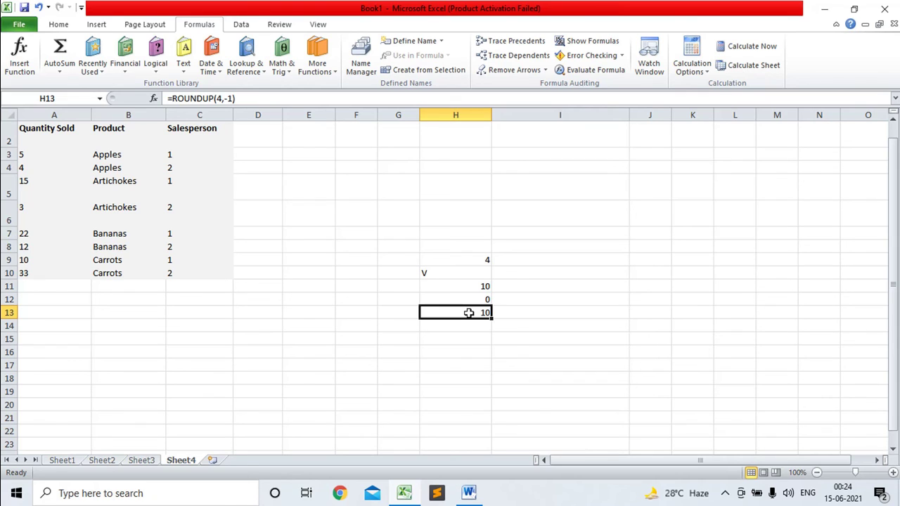
{"action": "left_click", "coordinate": [284, 72]}
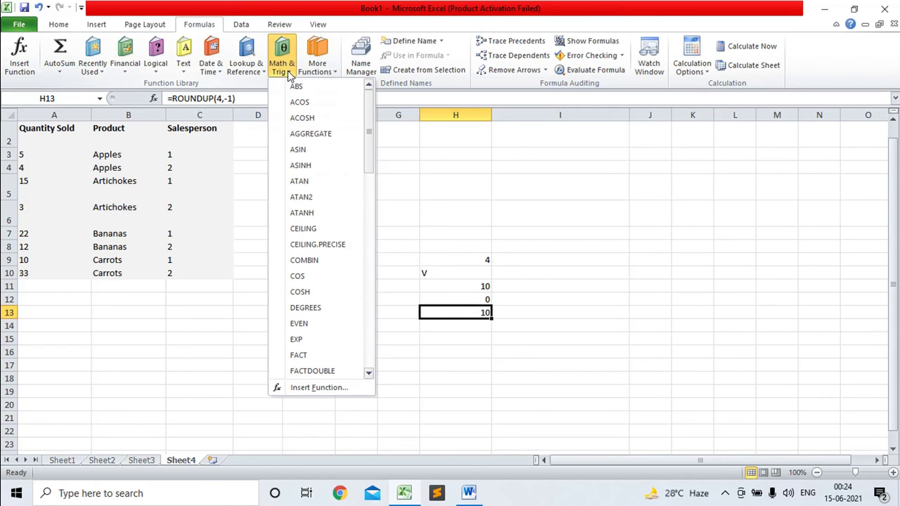
{"action": "mouse_move", "coordinate": [371, 161]}
{"action": "left_mouse_down"}
{"action": "mouse_move", "coordinate": [373, 331]}
{"action": "mouse_move", "coordinate": [373, 323]}
{"action": "left_mouse_up"}
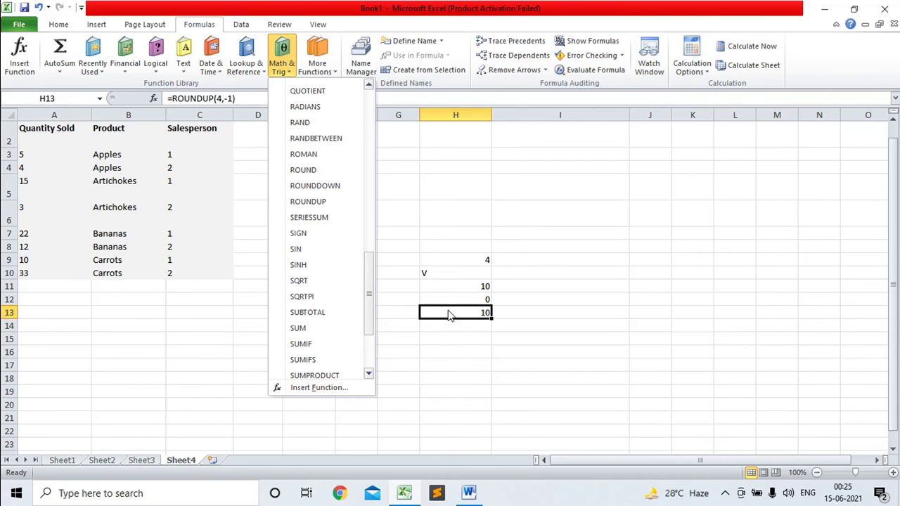
{"action": "left_click", "coordinate": [458, 337]}
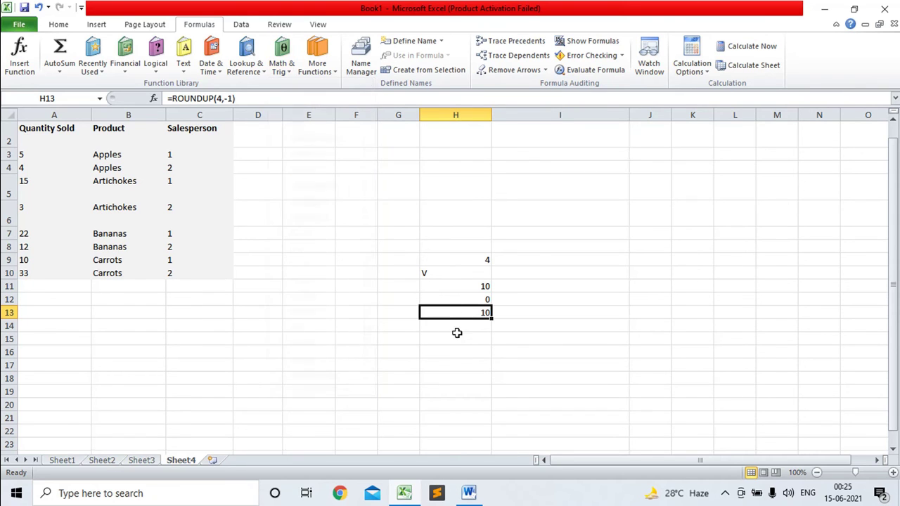
Put =SIGN(-123) in H15, correcting the first attempt, so it shows -1.
{"action": "left_click", "coordinate": [457, 334]}
{"action": "type", "text": "=si"}
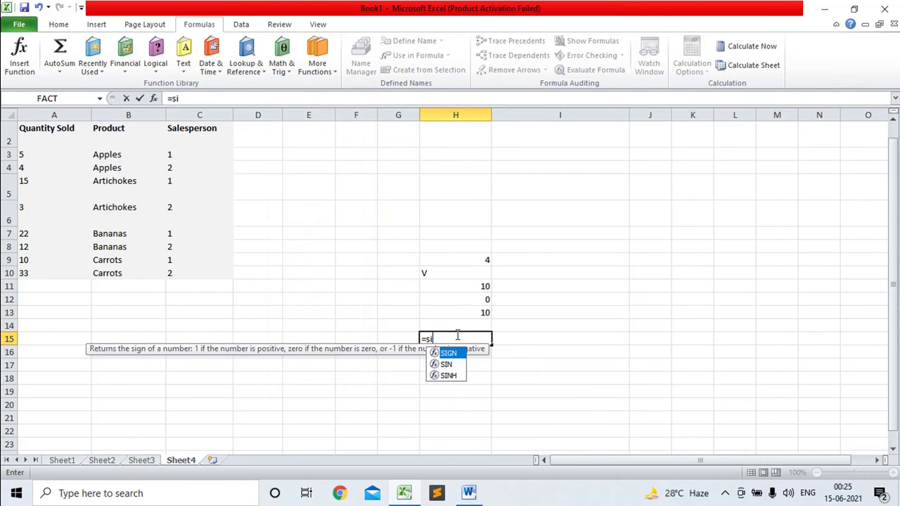
{"action": "type", "text": "gn(1"}
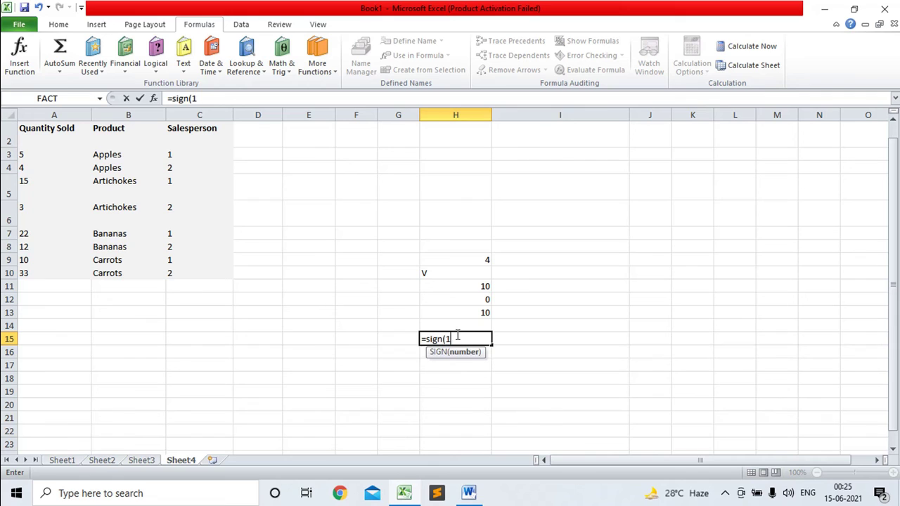
{"action": "type", "text": "23)"}
{"action": "key", "text": "Return"}
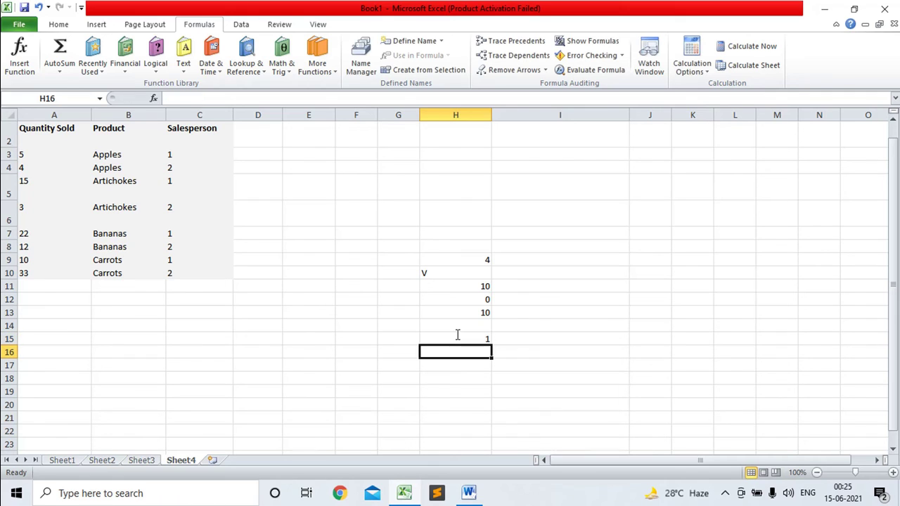
{"action": "left_click", "coordinate": [472, 340]}
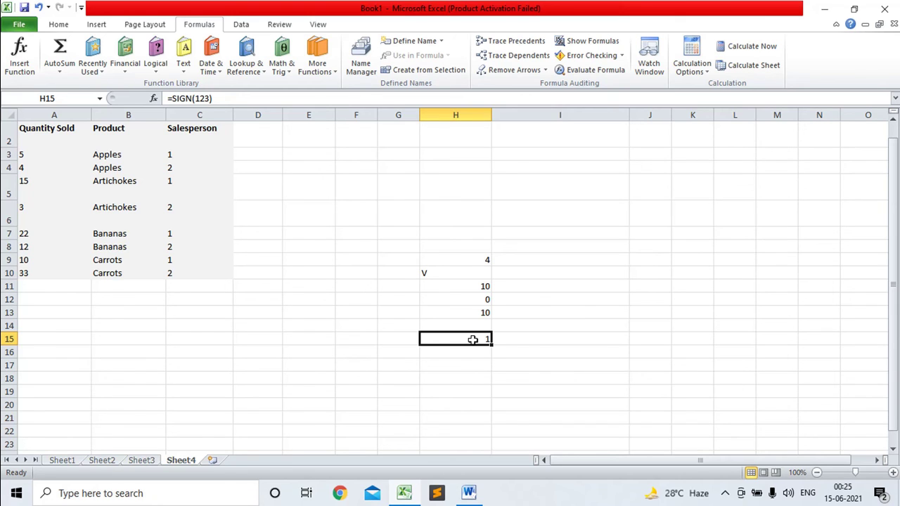
{"action": "type", "text": "=sin"}
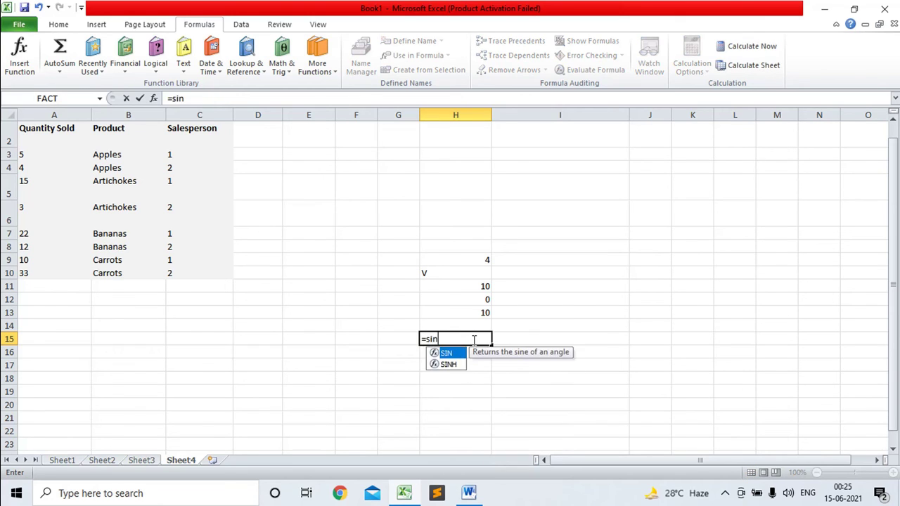
{"action": "key", "text": "BackSpace"}
{"action": "type", "text": "gn("}
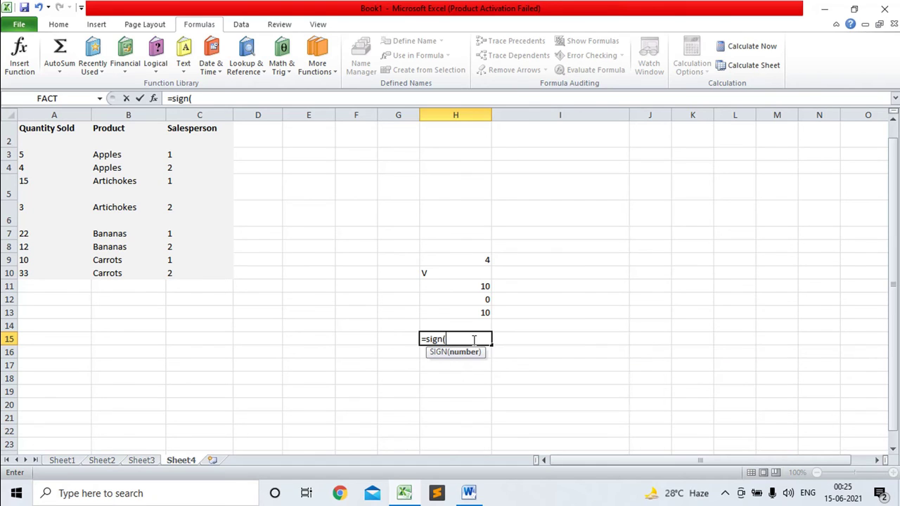
{"action": "type", "text": "-123"}
{"action": "type", "text": ")"}
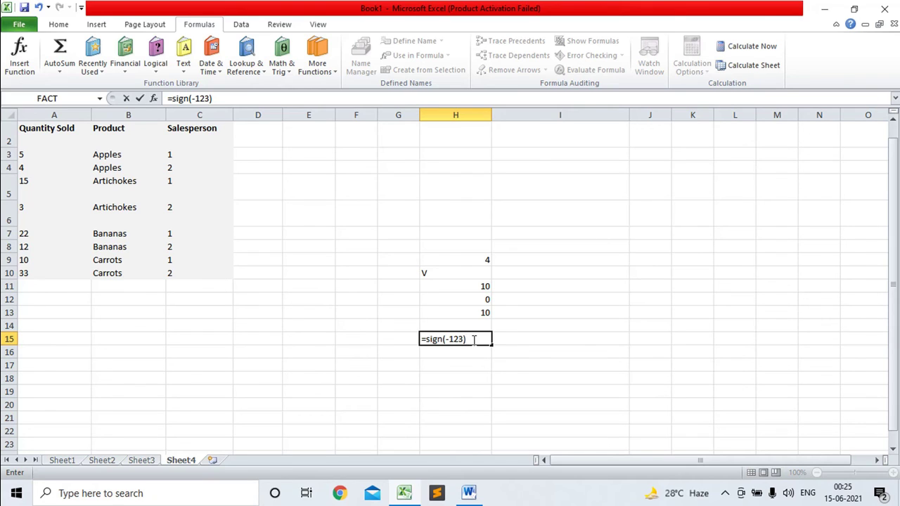
{"action": "key", "text": "Return"}
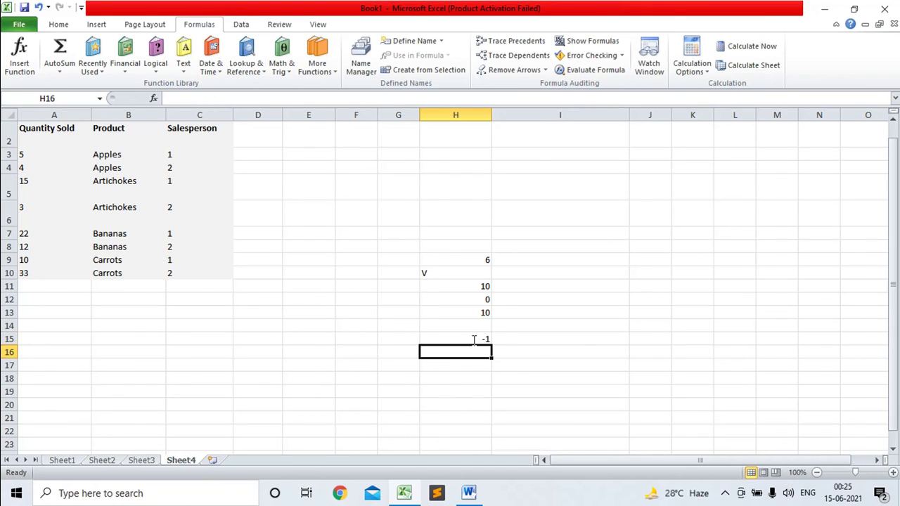
{"action": "left_click", "coordinate": [486, 339]}
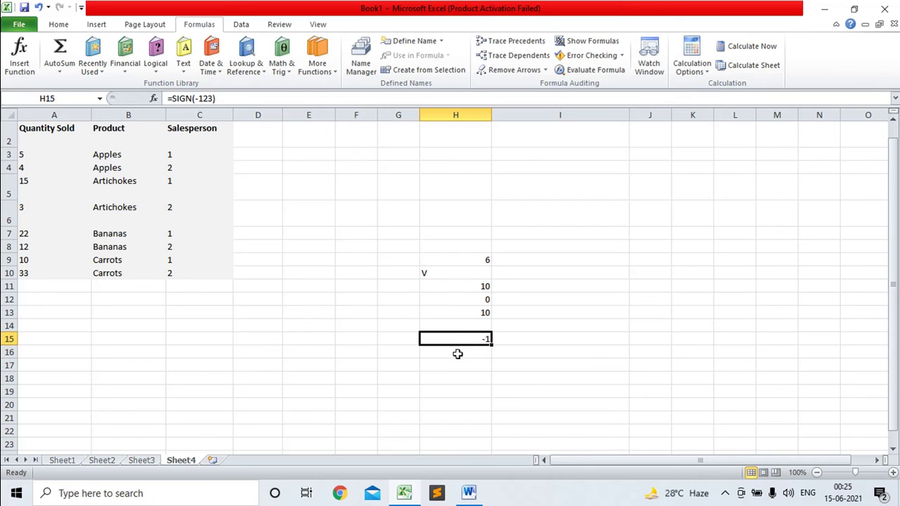
Enter =SIGN(0) in H16, returning 0, and select the results area.
{"action": "left_click", "coordinate": [458, 353]}
{"action": "type", "text": "=si"}
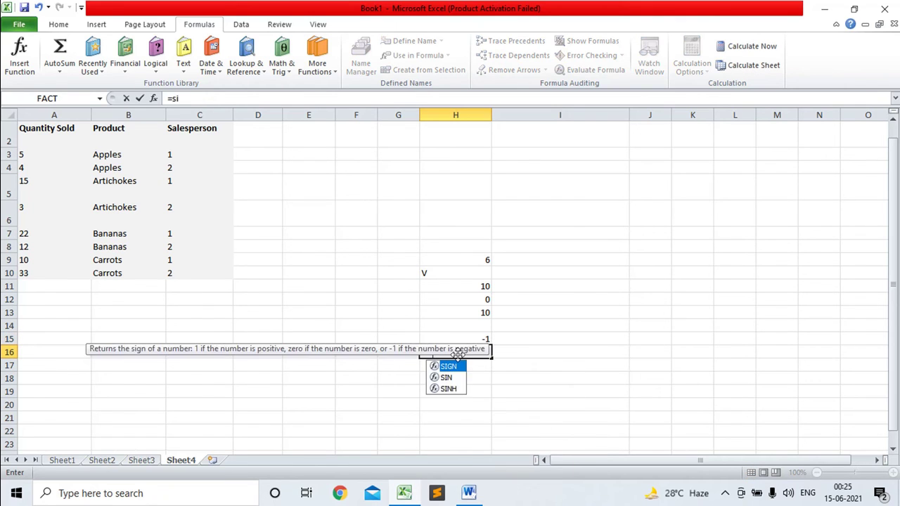
{"action": "type", "text": "gn"}
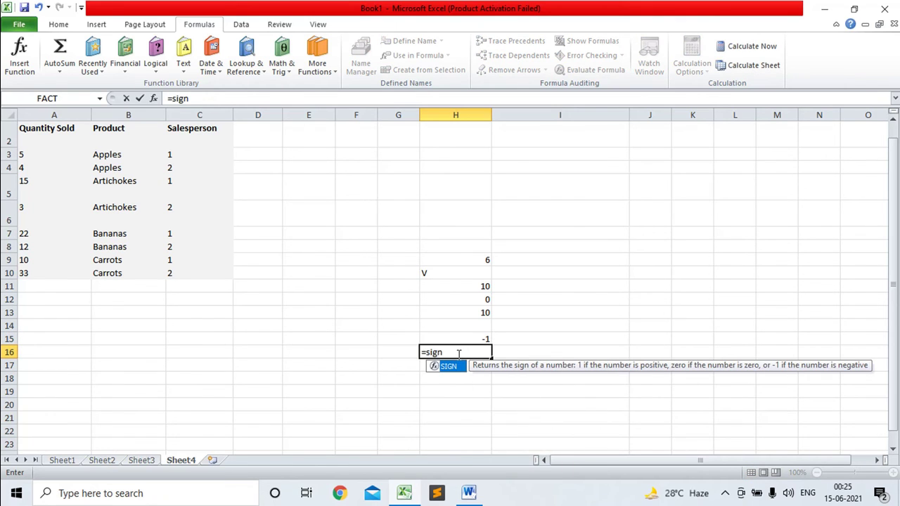
{"action": "type", "text": "("}
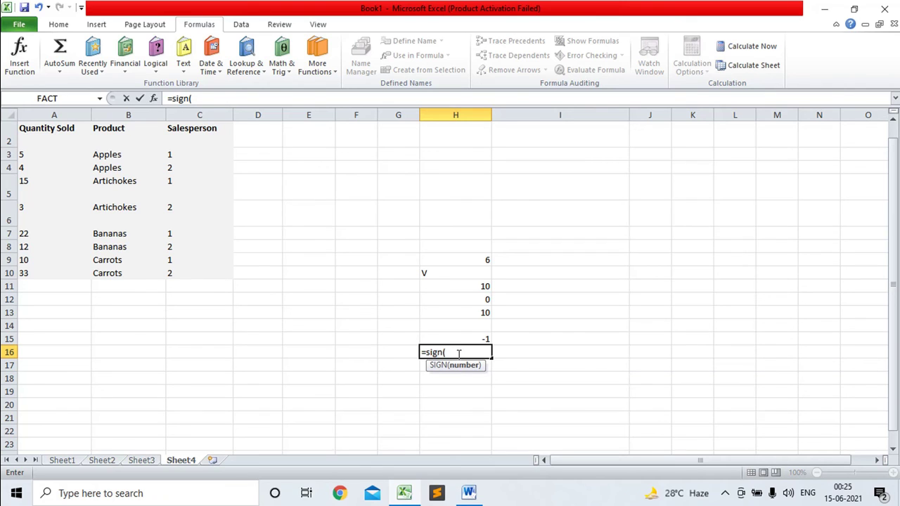
{"action": "type", "text": "0"}
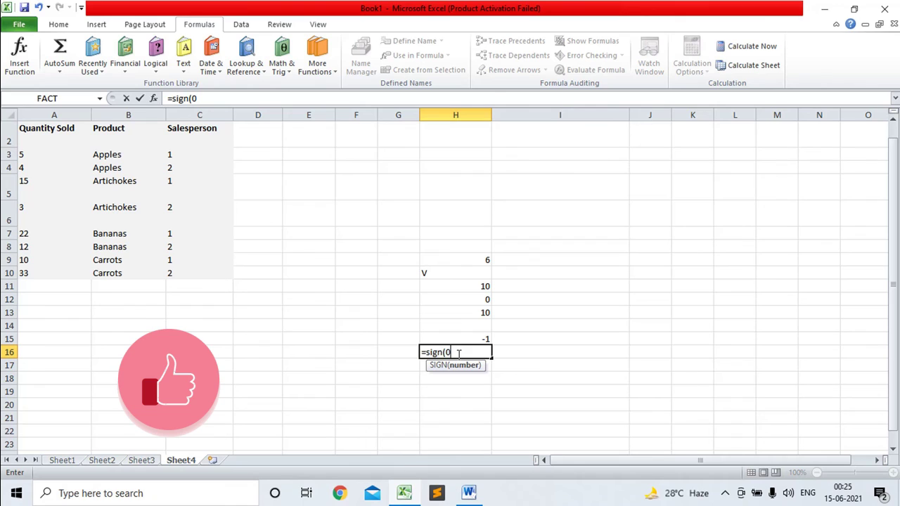
{"action": "type", "text": ")"}
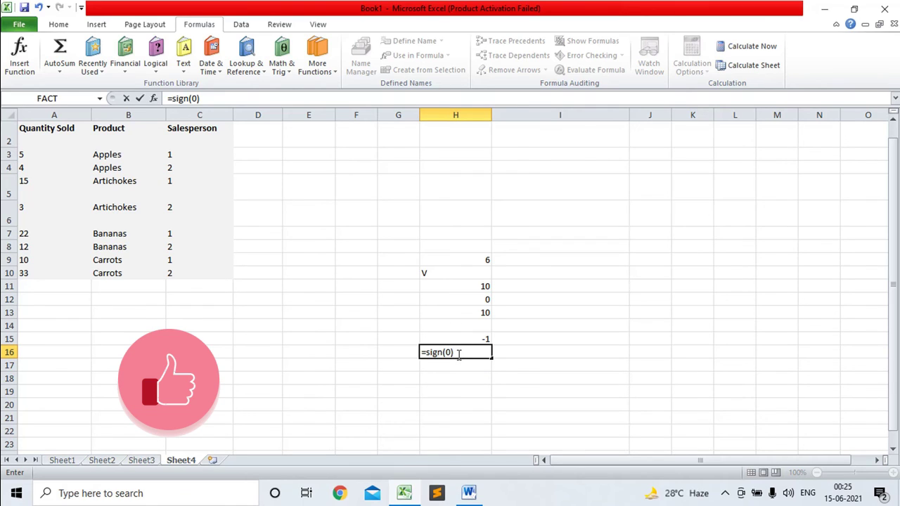
{"action": "key", "text": "Return"}
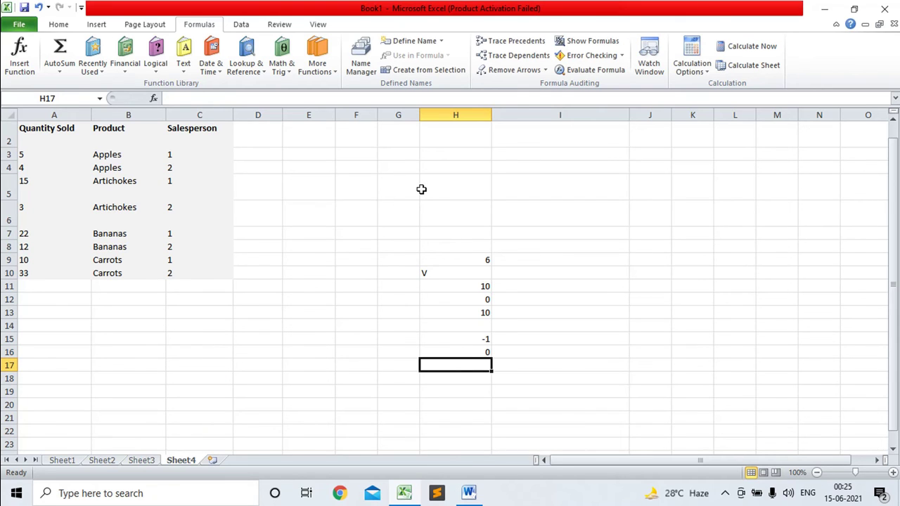
{"action": "left_click_drag", "start_coordinate": [421, 189], "coordinate": [500, 391]}
Clear the function results from H5:H16.
{"action": "key", "text": "BackSpace"}
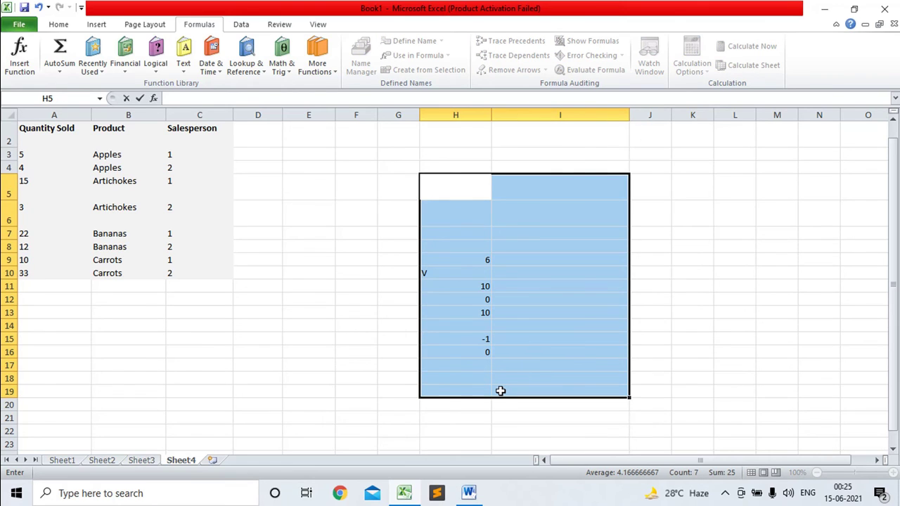
{"action": "left_click", "coordinate": [555, 152]}
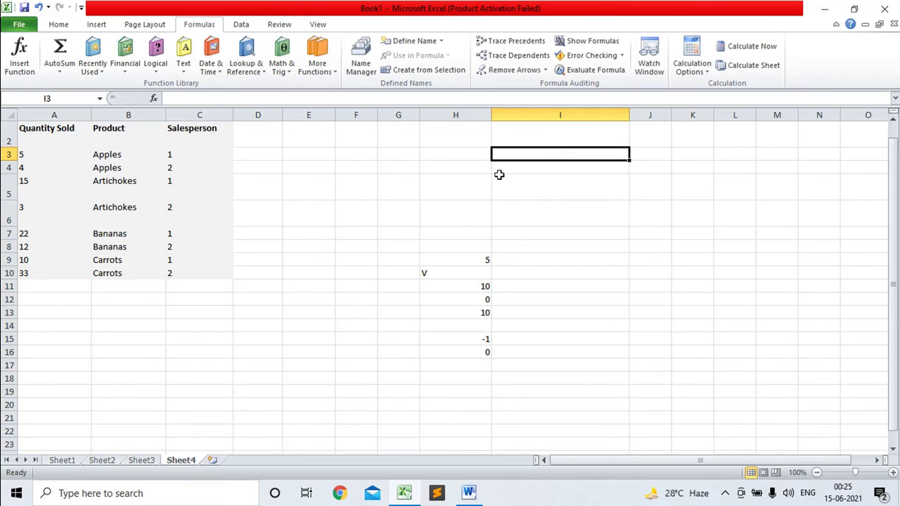
{"action": "left_click", "coordinate": [460, 182]}
{"action": "left_click_drag", "start_coordinate": [460, 183], "coordinate": [479, 347]}
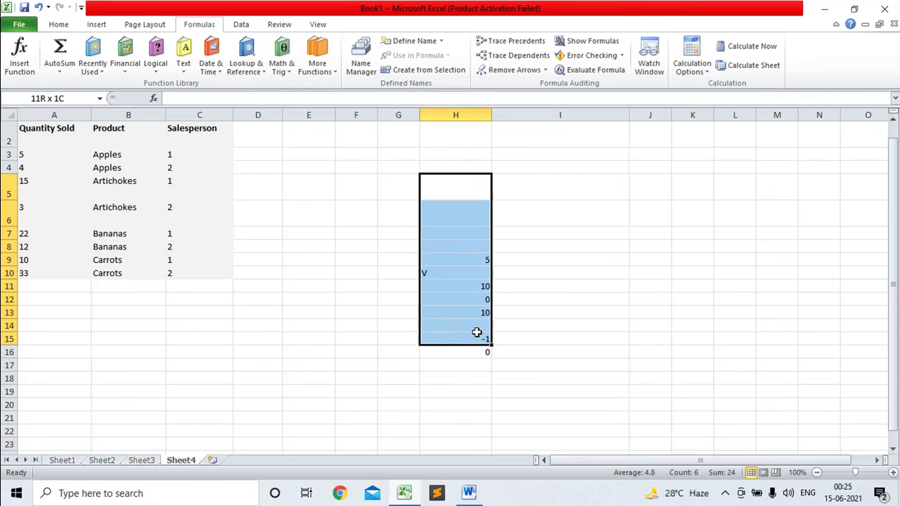
{"action": "key", "text": "Delete"}
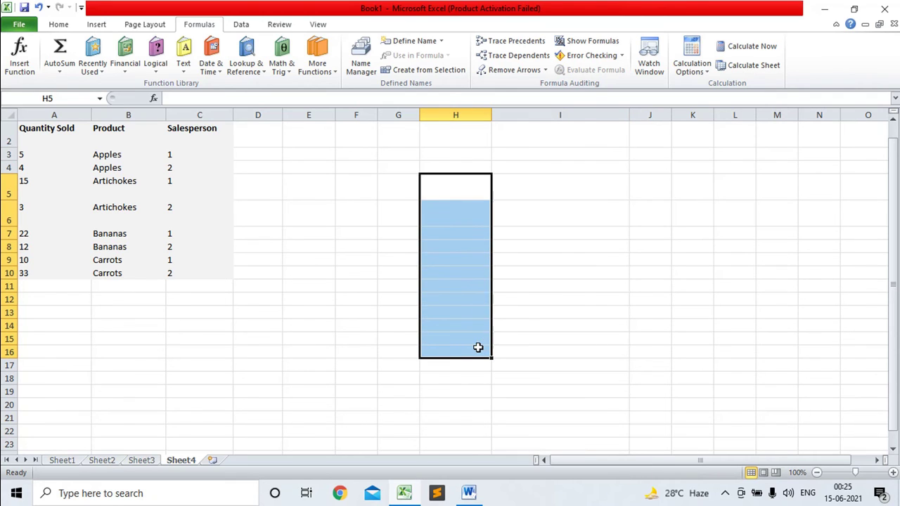
{"action": "left_click", "coordinate": [354, 155]}
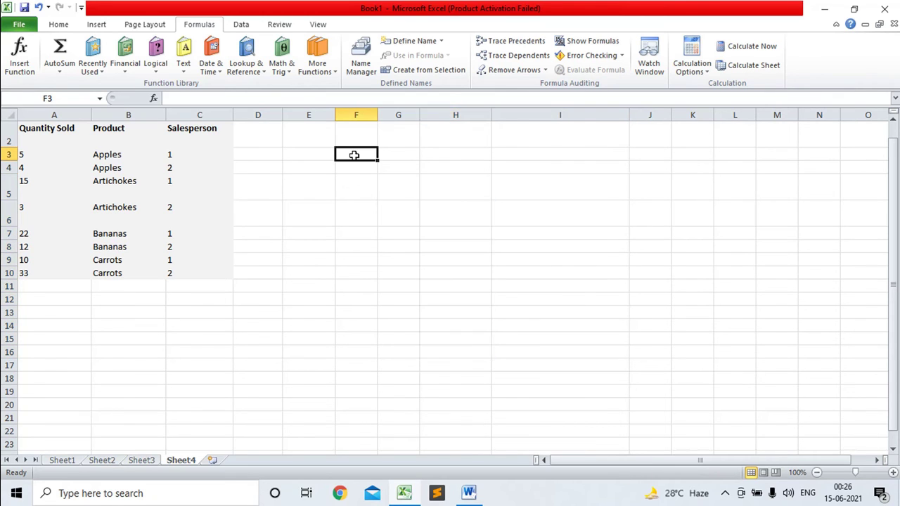
Browse the Math & Trig function list, then start editing cell H10.
{"action": "left_click", "coordinate": [287, 75]}
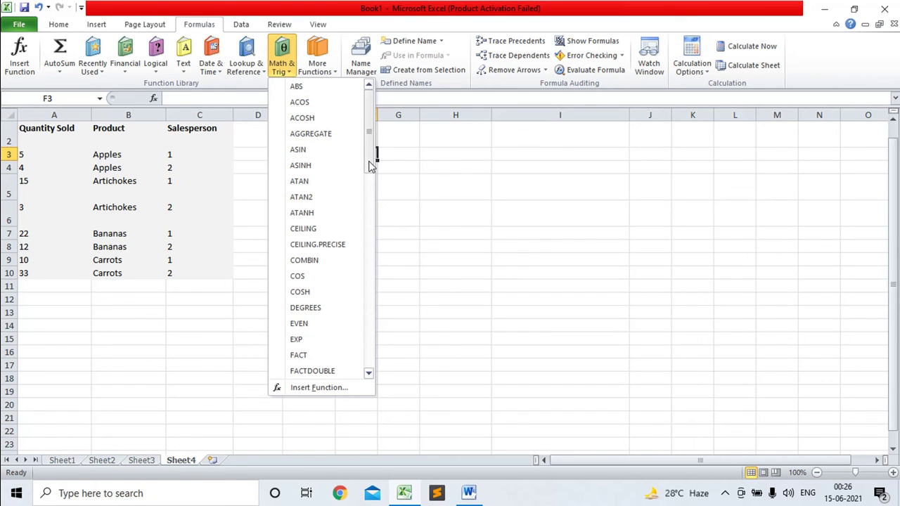
{"action": "left_click_drag", "start_coordinate": [370, 166], "coordinate": [370, 360]}
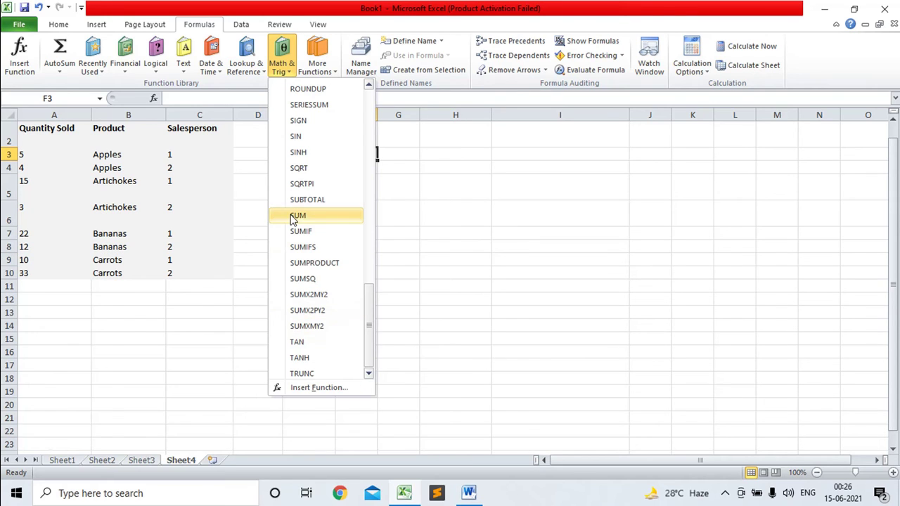
{"action": "left_click", "coordinate": [462, 273]}
{"action": "double_click", "coordinate": [462, 270]}
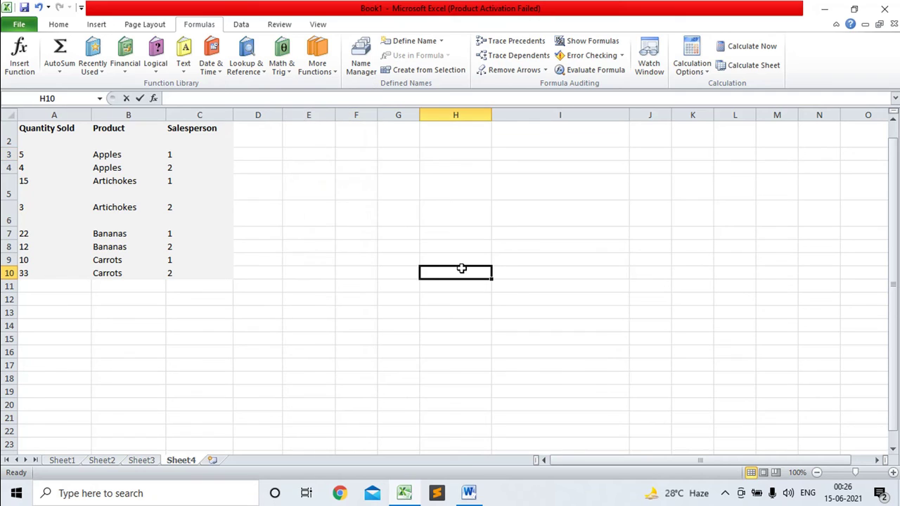
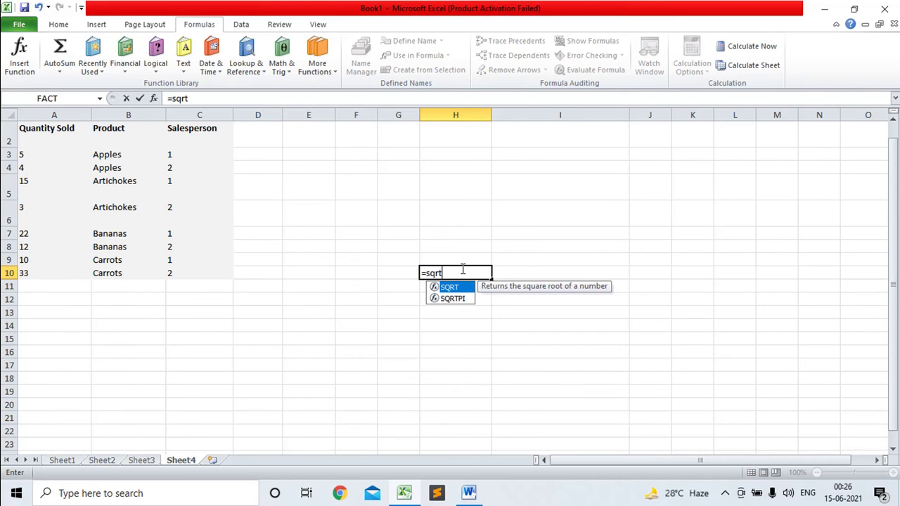
Enter =SQRT(9) in H10 (returns 3) and =SQRT(16) in H11 (returns 4).
{"action": "type", "text": "(9"}
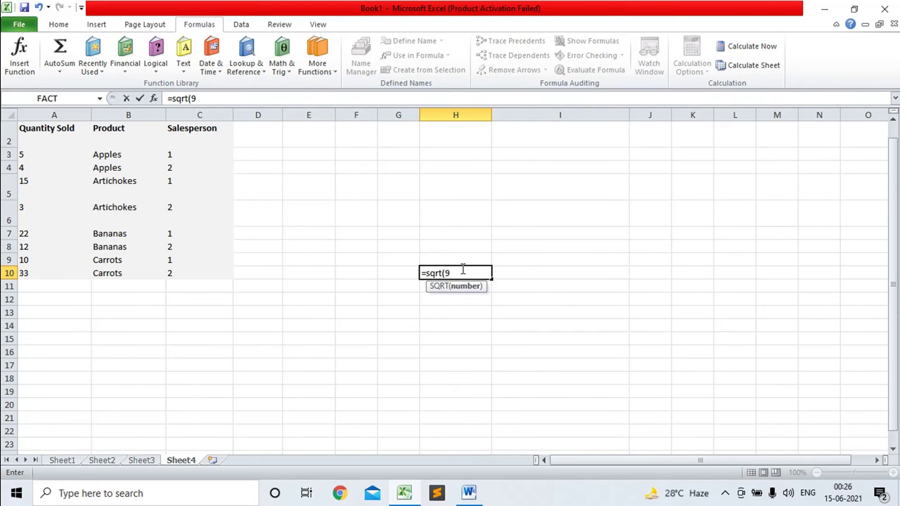
{"action": "type", "text": ")"}
{"action": "key", "text": "Return"}
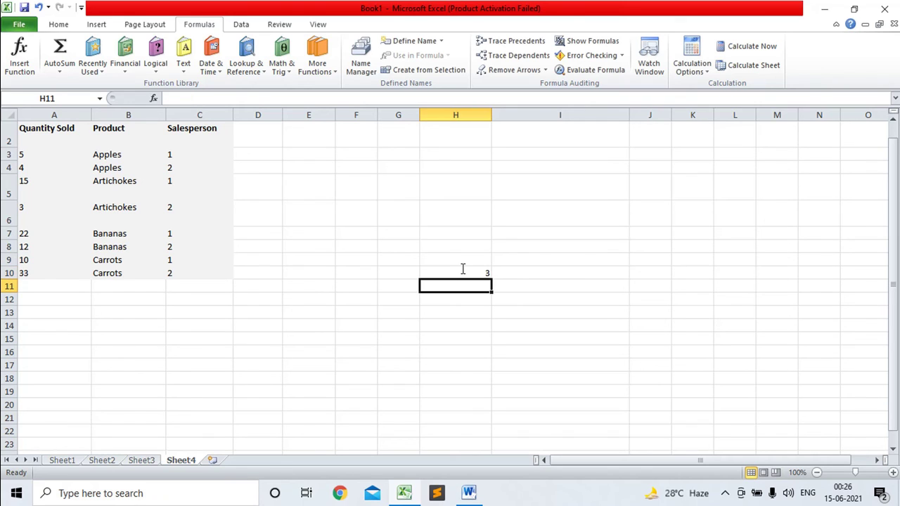
{"action": "type", "text": "=sq"}
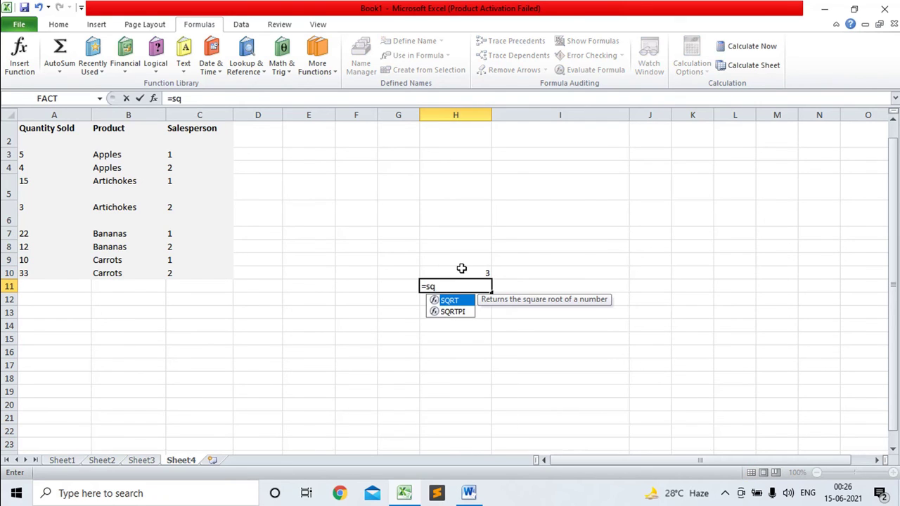
{"action": "type", "text": "rt("}
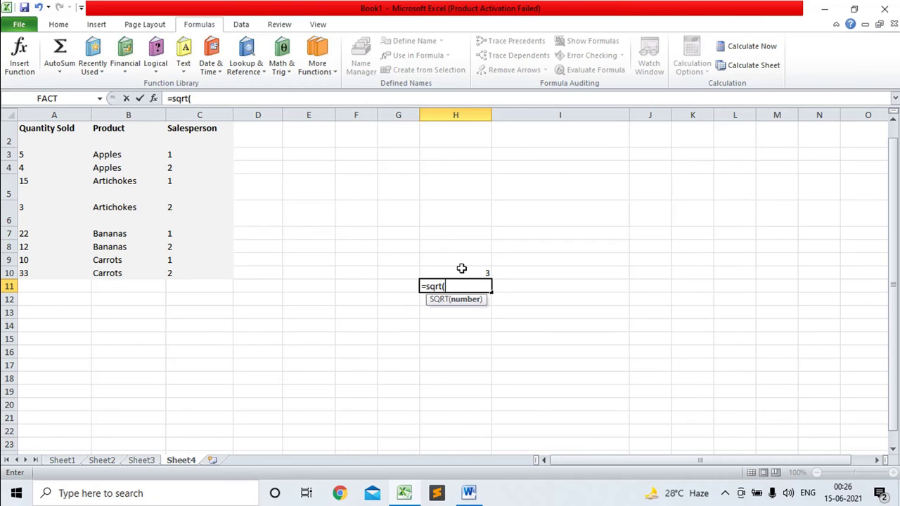
{"action": "type", "text": "1/89"}
{"action": "key", "text": "BackSpace"}
{"action": "key", "text": "BackSpace"}
{"action": "key", "text": "BackSpace"}
{"action": "key", "text": "BackSpace"}
{"action": "type", "text": "1"}
{"action": "type", "text": "6)"}
{"action": "key", "text": "Return"}
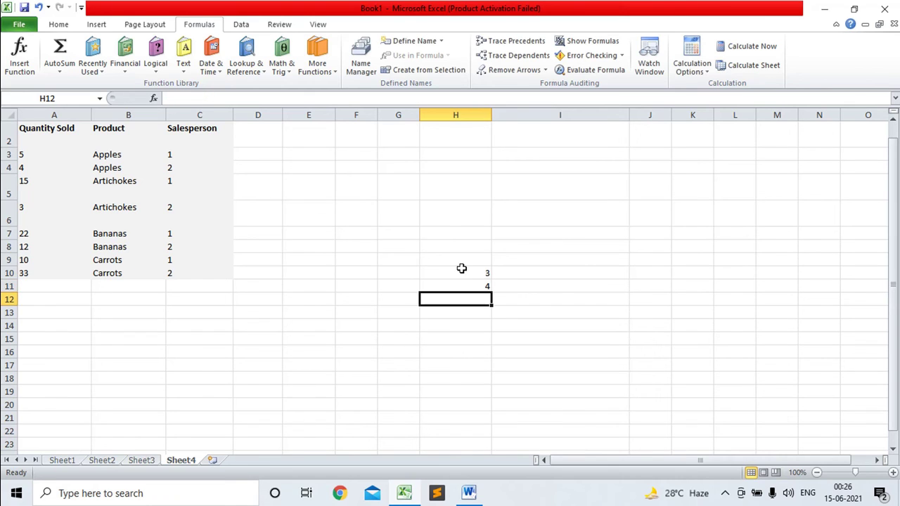
{"action": "left_click", "coordinate": [289, 74]}
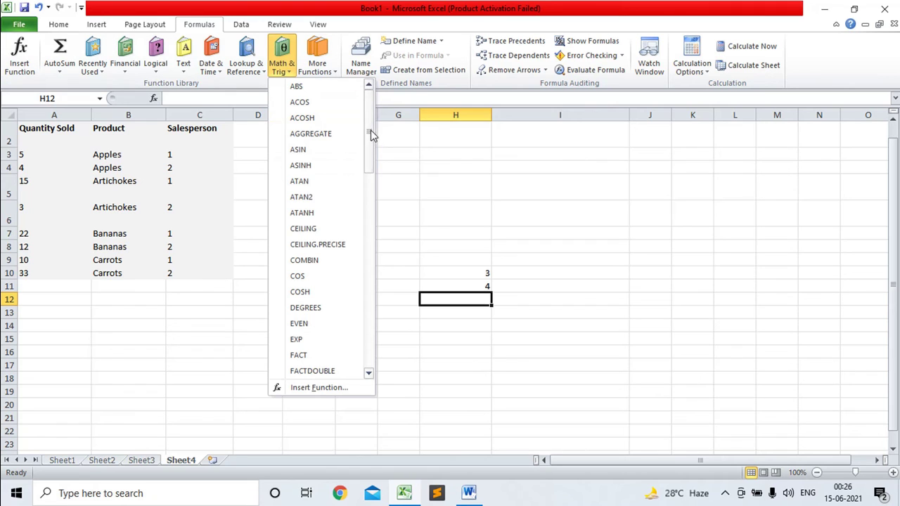
{"action": "left_click_drag", "start_coordinate": [371, 134], "coordinate": [385, 320]}
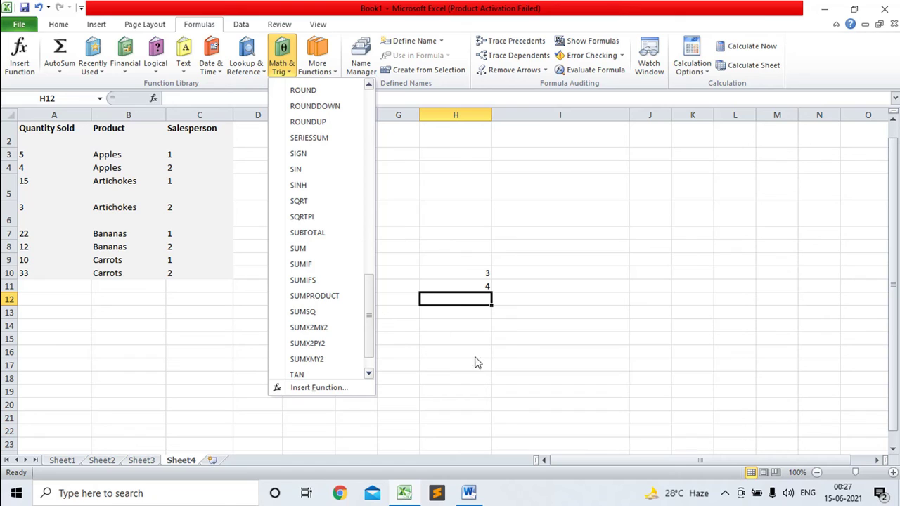
{"action": "left_click", "coordinate": [445, 308]}
{"action": "left_click", "coordinate": [450, 317]}
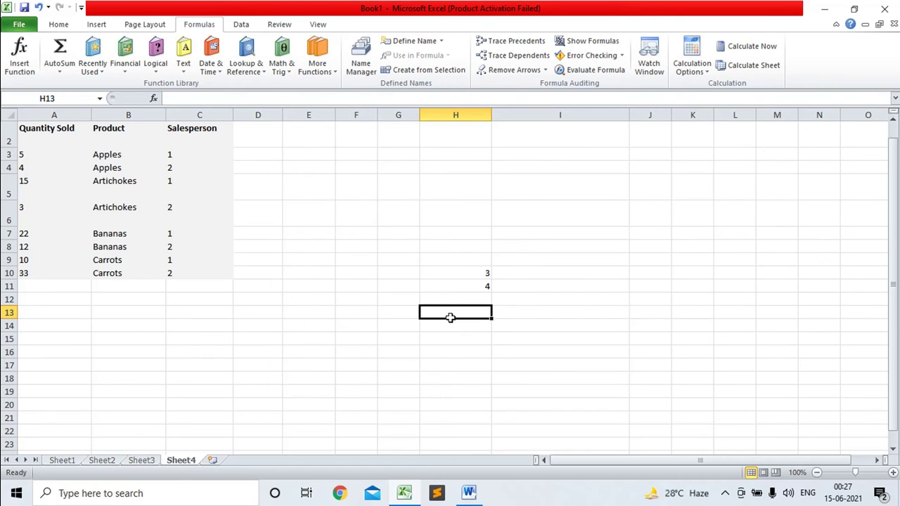
Enter =SQRTPI(9) in H13, giving 5.317361553.
{"action": "type", "text": "="}
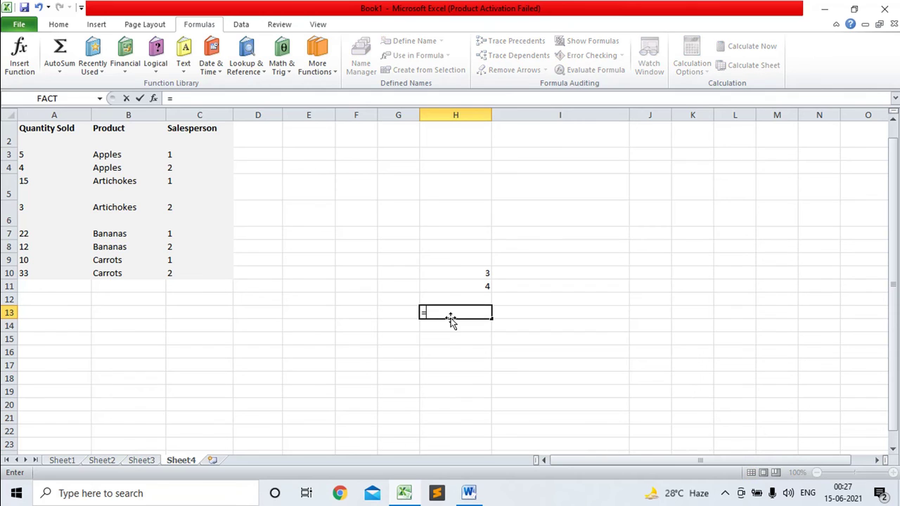
{"action": "type", "text": "sqrt"}
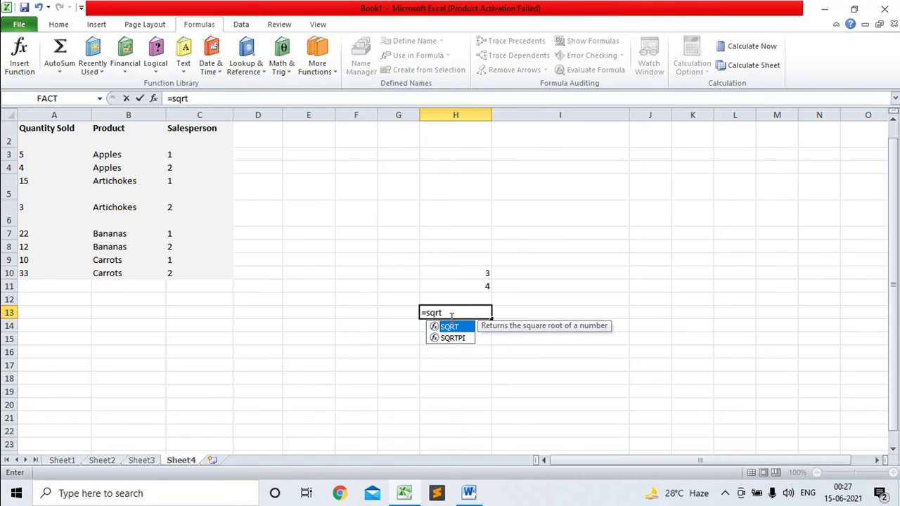
{"action": "type", "text": "pi"}
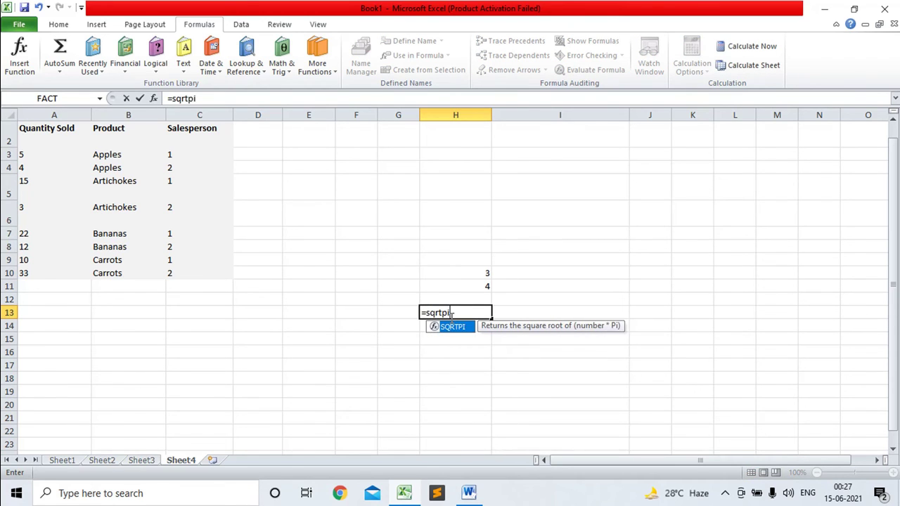
{"action": "type", "text": "("}
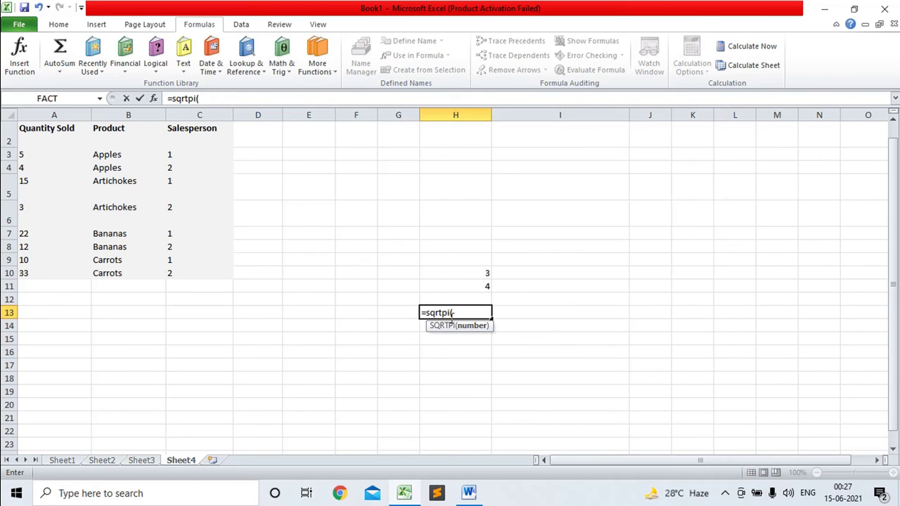
{"action": "type", "text": "9"}
{"action": "type", "text": ")"}
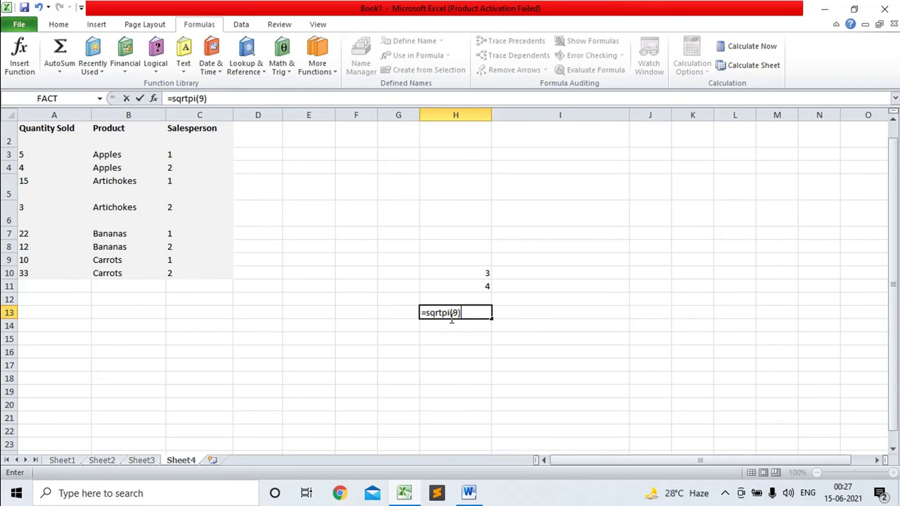
{"action": "key", "text": "Return"}
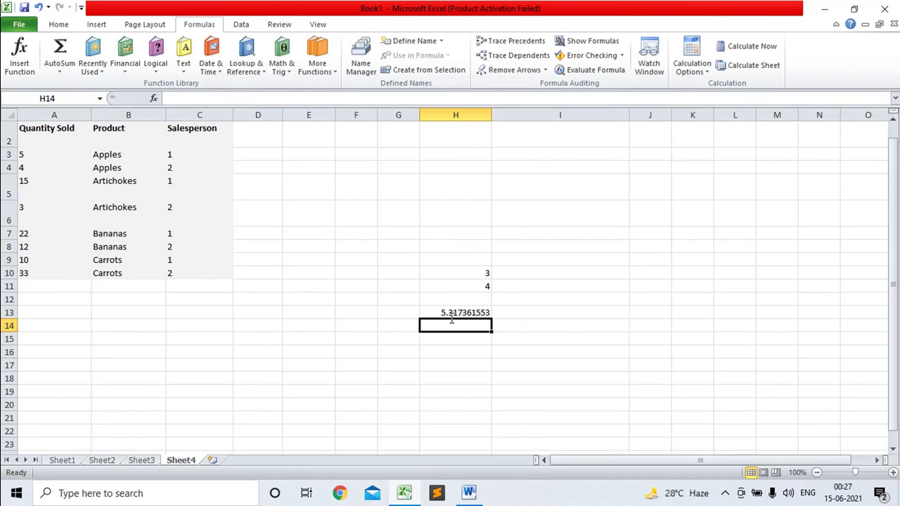
{"action": "left_click", "coordinate": [564, 311]}
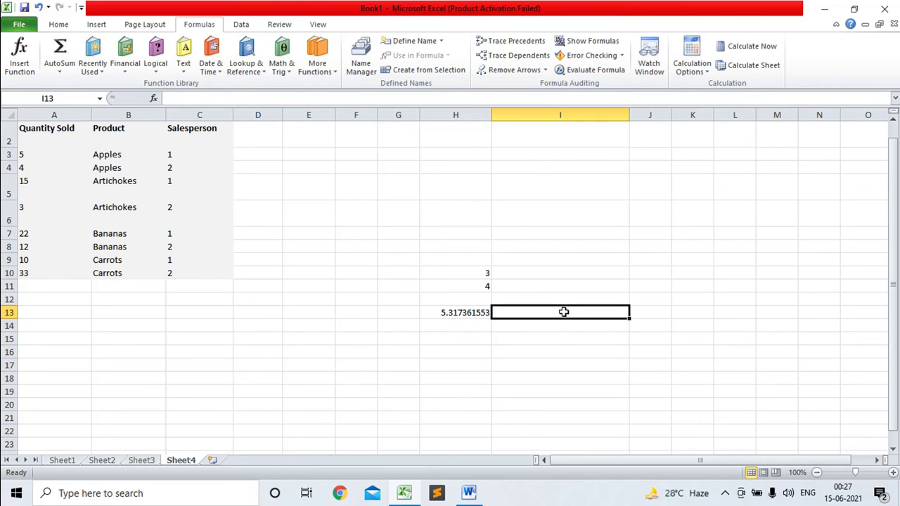
Put 3.141592 in I13 as pi and review the H13 SQRTPI formula.
{"action": "type", "text": "3"}
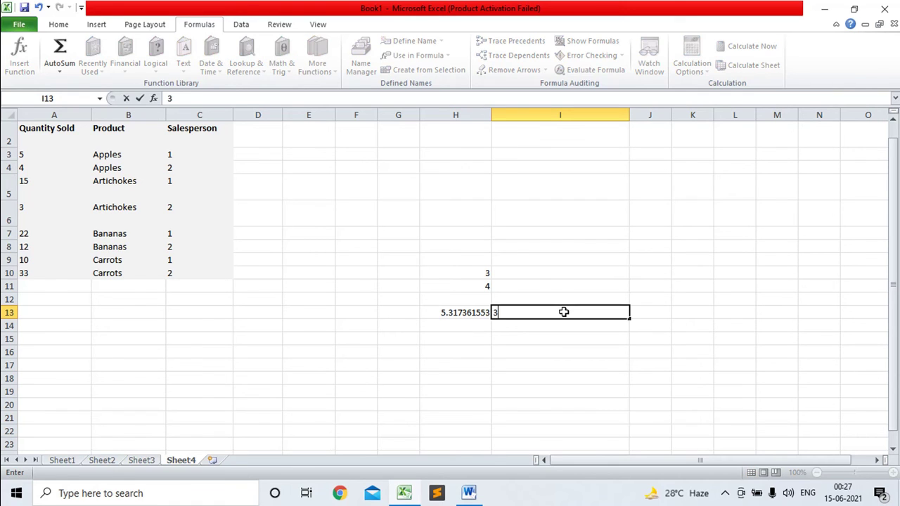
{"action": "type", "text": ".141"}
{"action": "type", "text": "592"}
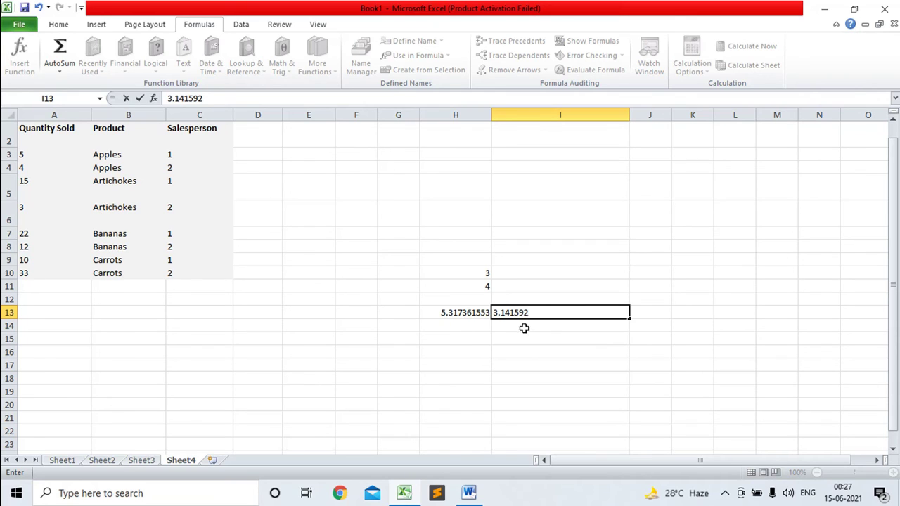
{"action": "left_click", "coordinate": [448, 324]}
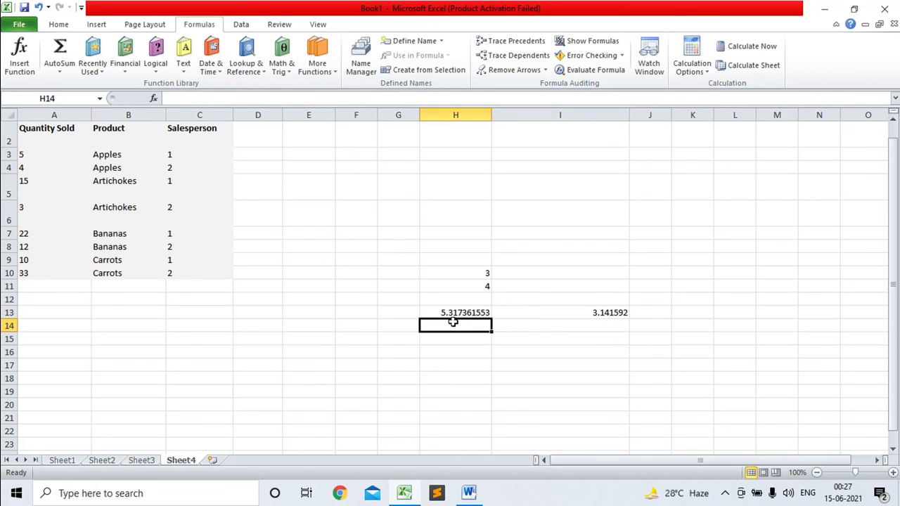
{"action": "left_click", "coordinate": [458, 312]}
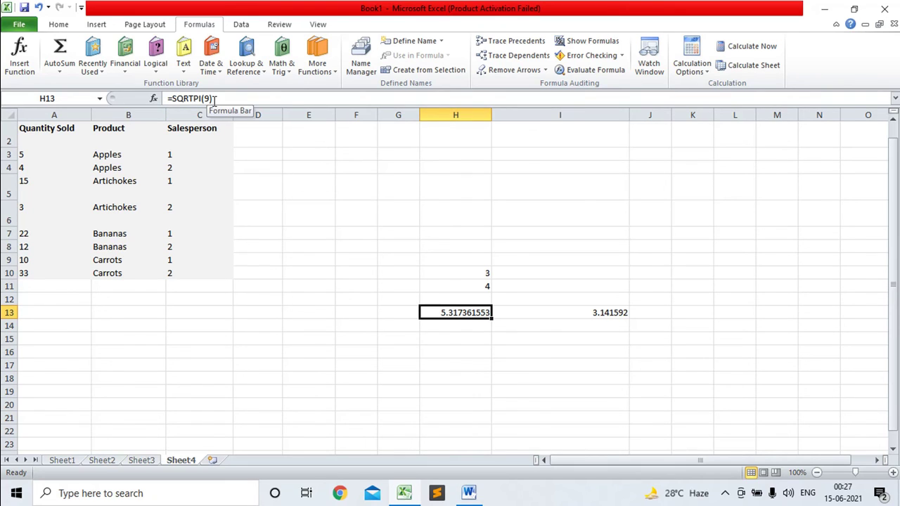
{"action": "left_click", "coordinate": [540, 328]}
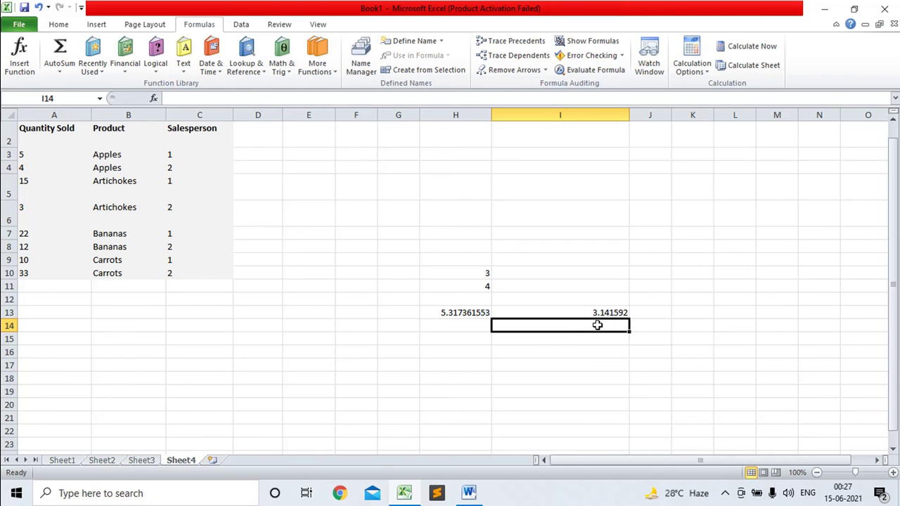
Enter =I13*9 in I14 to get 28.274328.
{"action": "type", "text": "="}
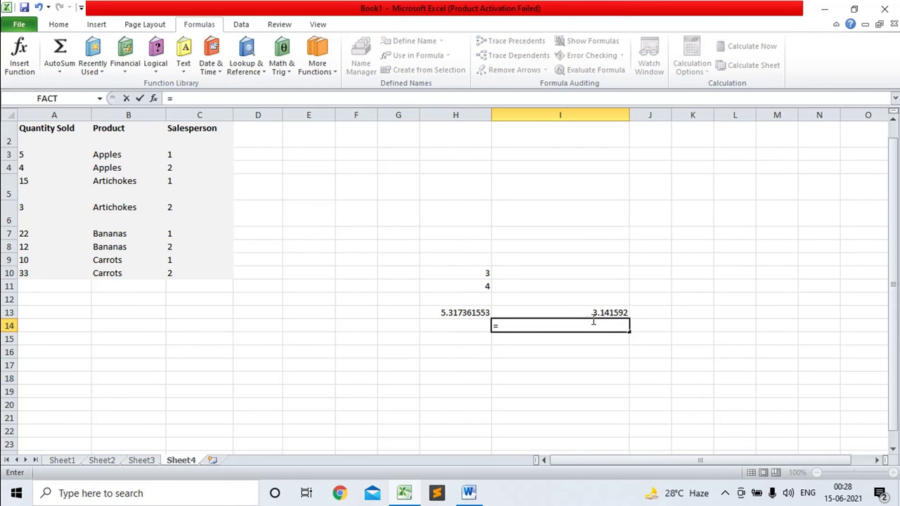
{"action": "left_click", "coordinate": [591, 312]}
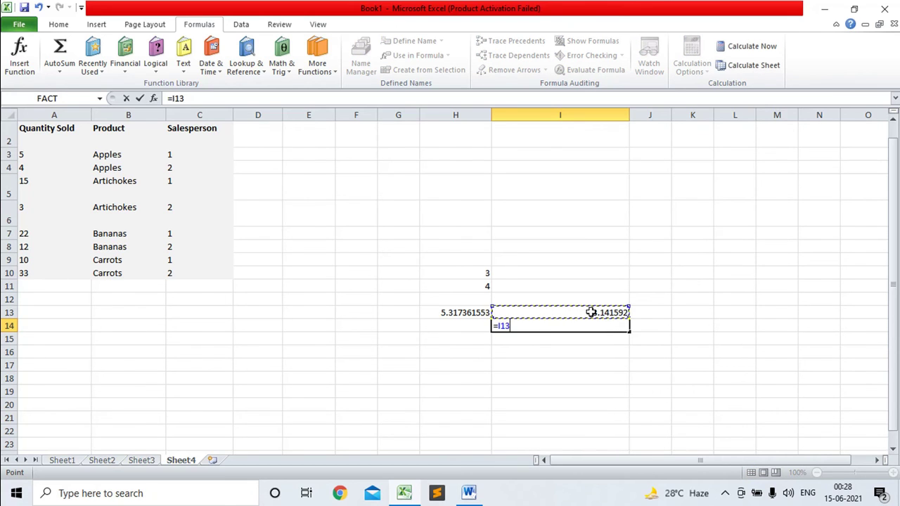
{"action": "type", "text": "*9"}
{"action": "key", "text": "Return"}
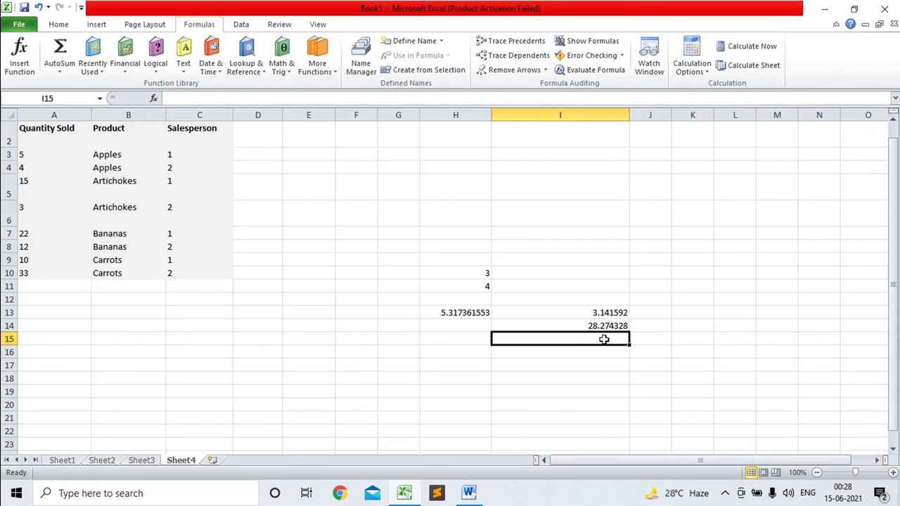
Enter =SQRT(I14) in I15, returning 5.317361 to match H13.
{"action": "type", "text": "=sq"}
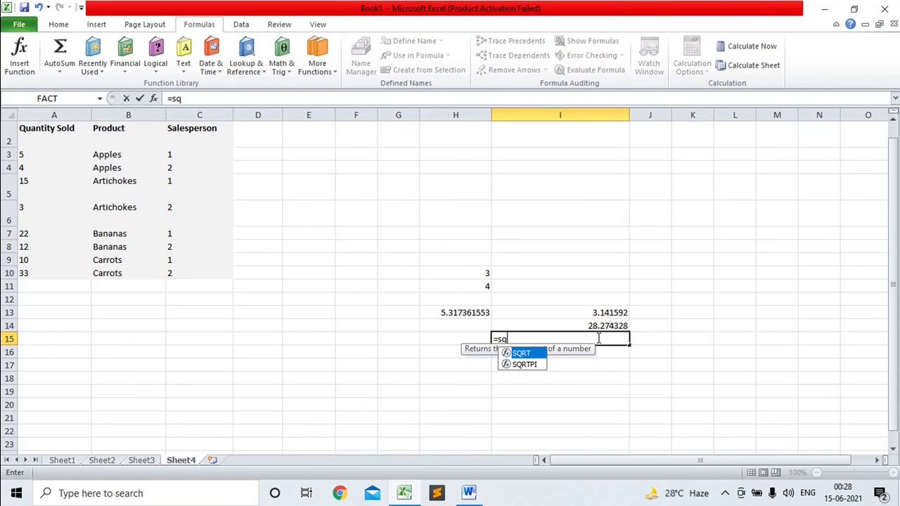
{"action": "type", "text": "rt("}
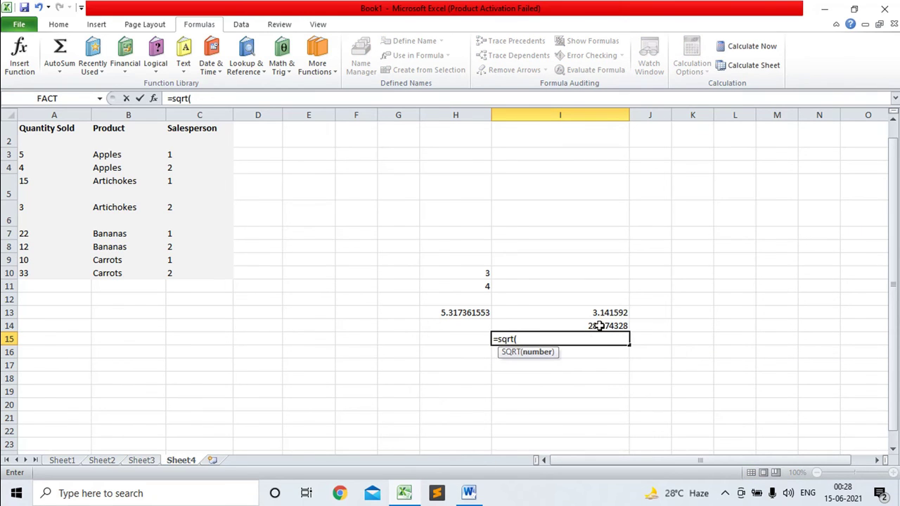
{"action": "left_click", "coordinate": [597, 325]}
{"action": "type", "text": ")"}
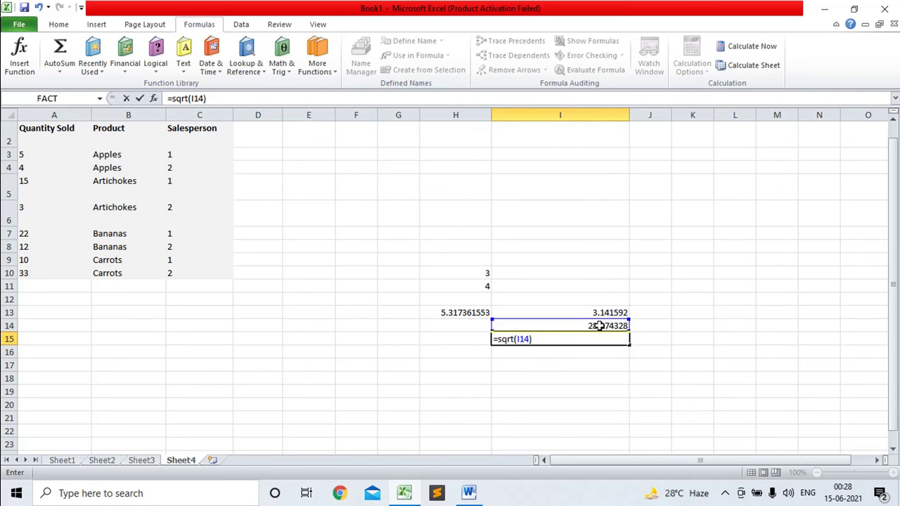
{"action": "key", "text": "Return"}
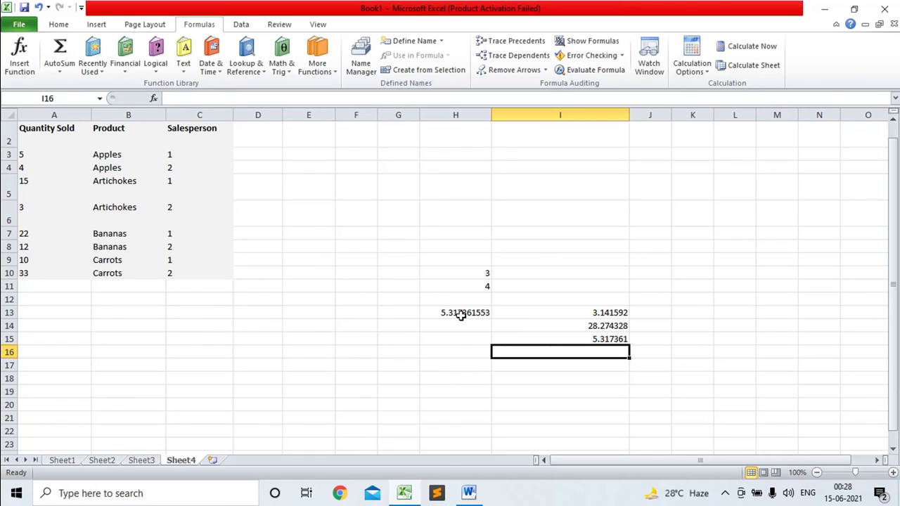
{"action": "left_click", "coordinate": [460, 335]}
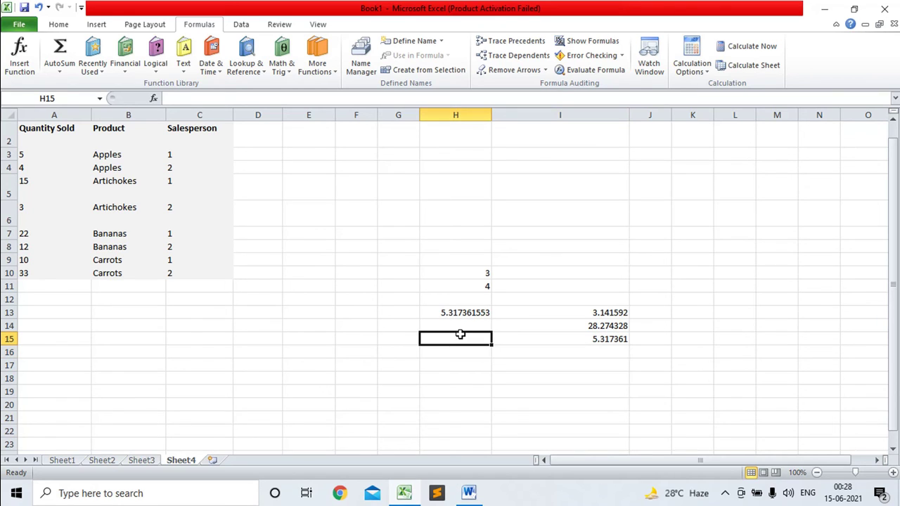